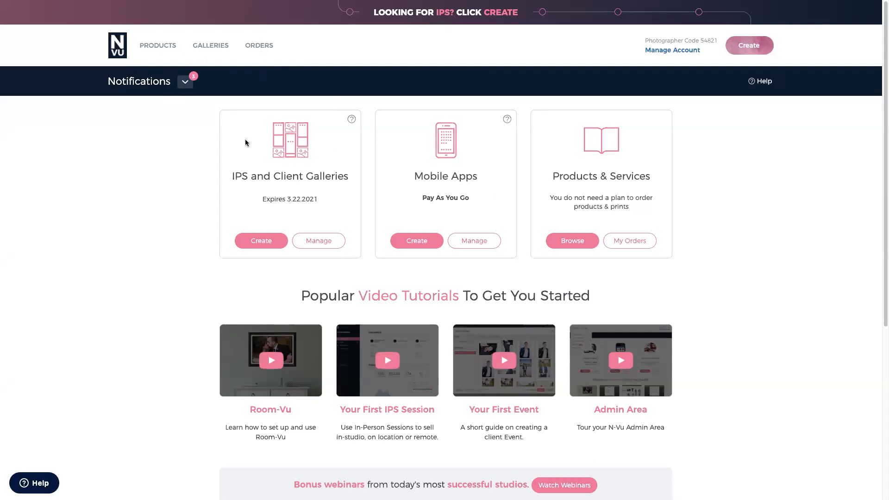
- Look over the product categories and the available coupon codes
left_click(146, 44)
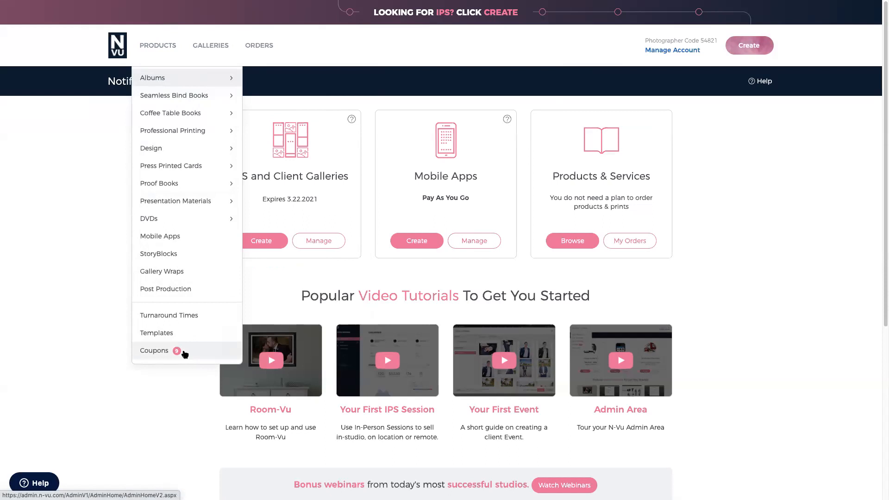
left_click(185, 354)
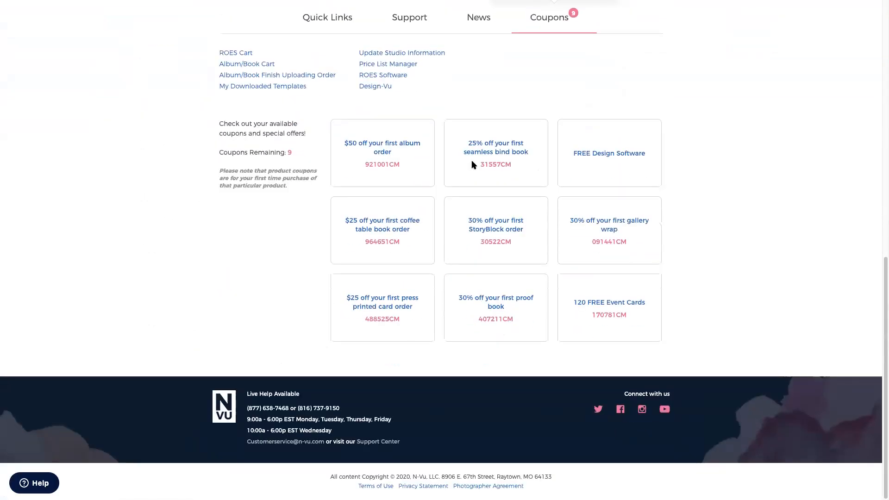
scroll(300, 243, "down", 1)
scroll(550, 43, "down", 1)
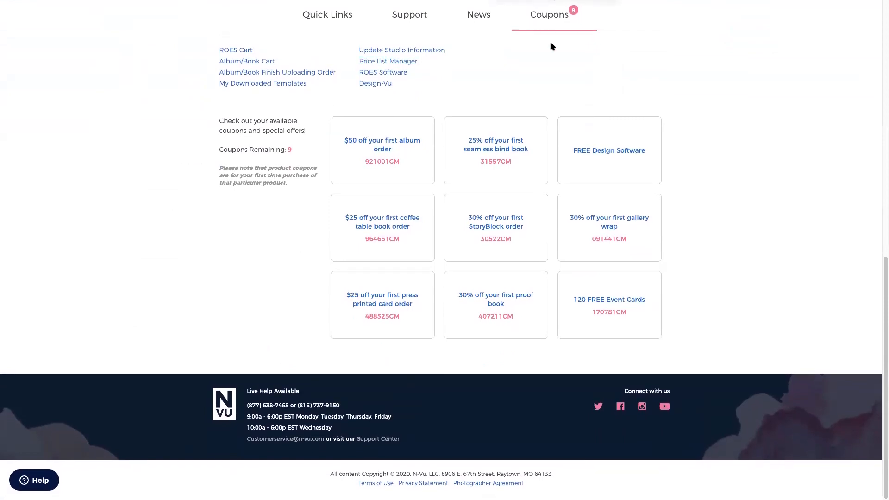
scroll(373, 125, "up", 5)
scroll(375, 129, "up", 6)
- Open the Gallery Manager, dismiss its welcome message, and scroll through the gallery list
mouse_move(211, 46)
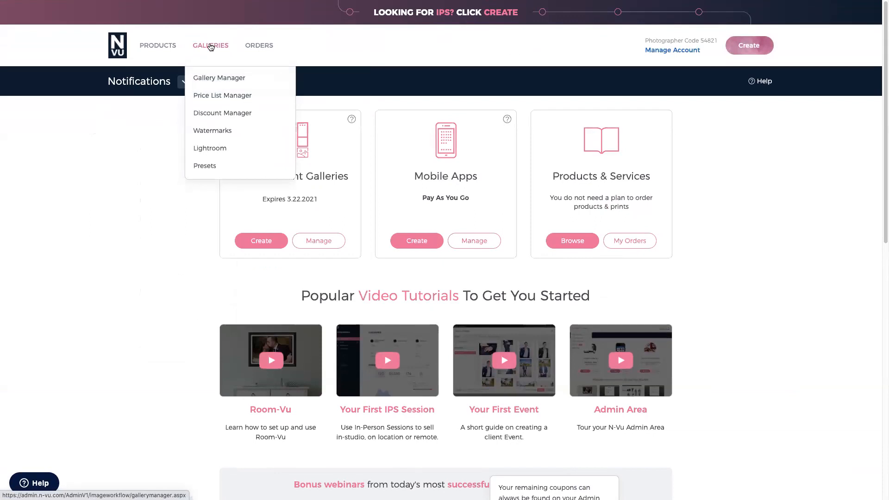
left_click(227, 79)
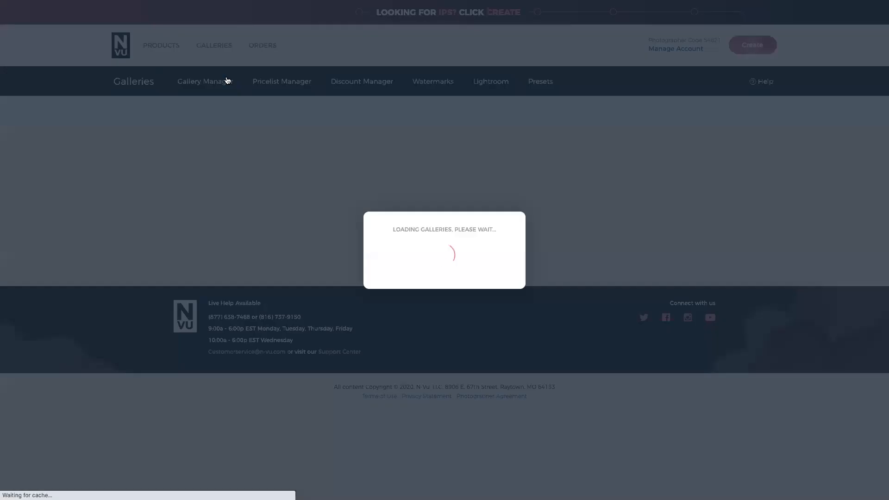
left_click(451, 371)
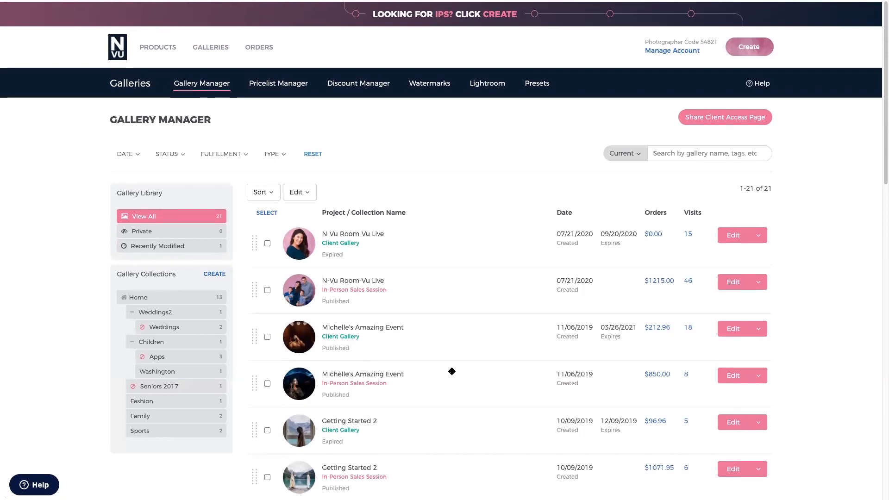
scroll(428, 258, "down", 1)
scroll(428, 258, "down", 2)
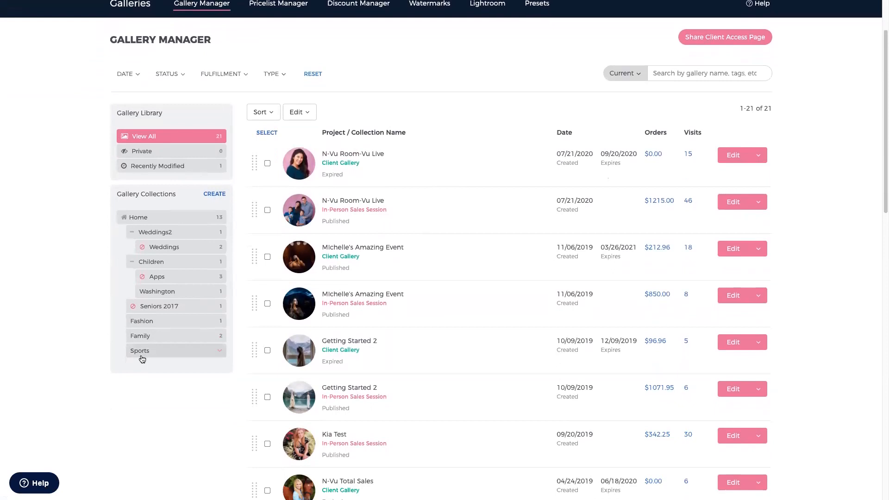
scroll(142, 359, "up", 2)
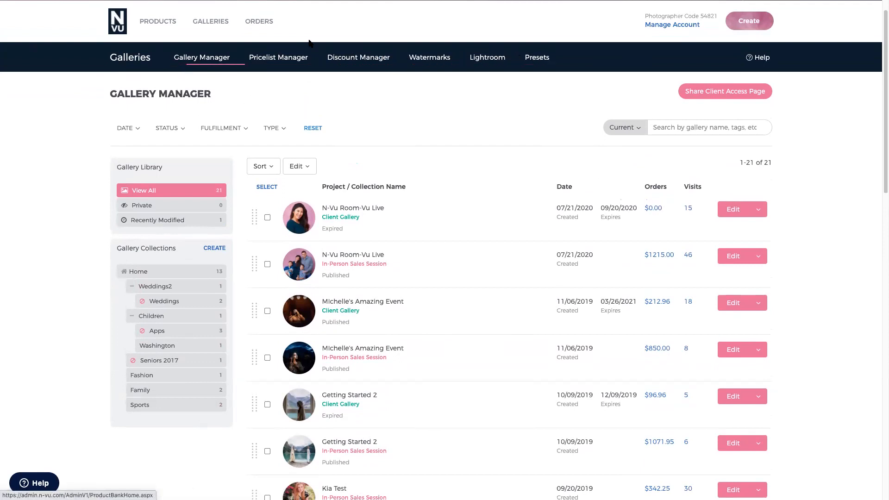
- Visit the Pricelist Manager, dismissing the Custom Products banner and reloading the page
left_click(291, 65)
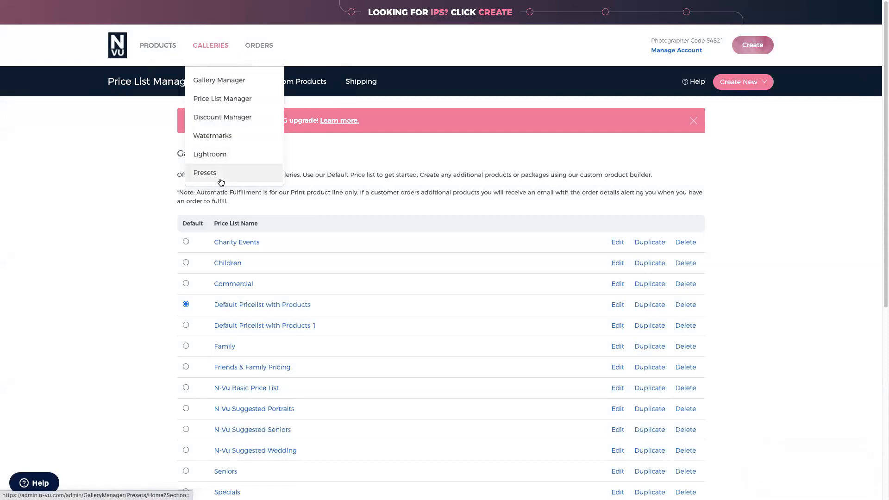
left_click(694, 122)
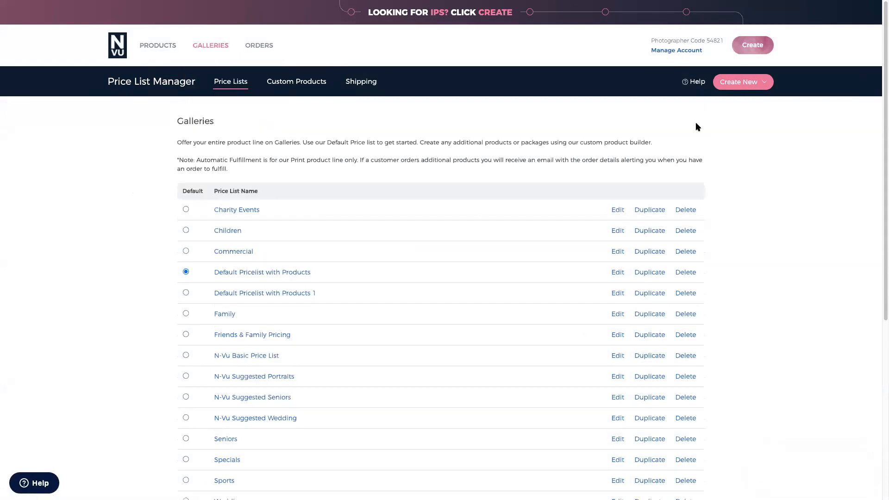
left_click(172, 84)
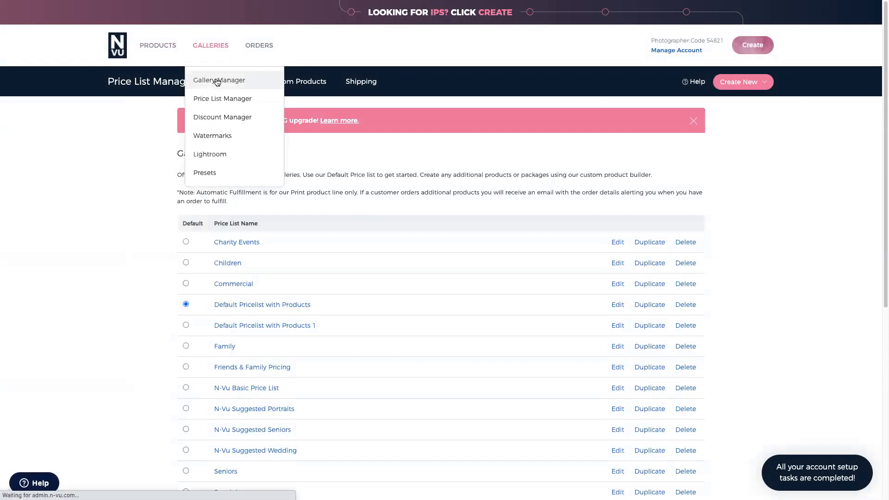
- Return to the Gallery Manager and close its welcome message again
left_click(218, 81)
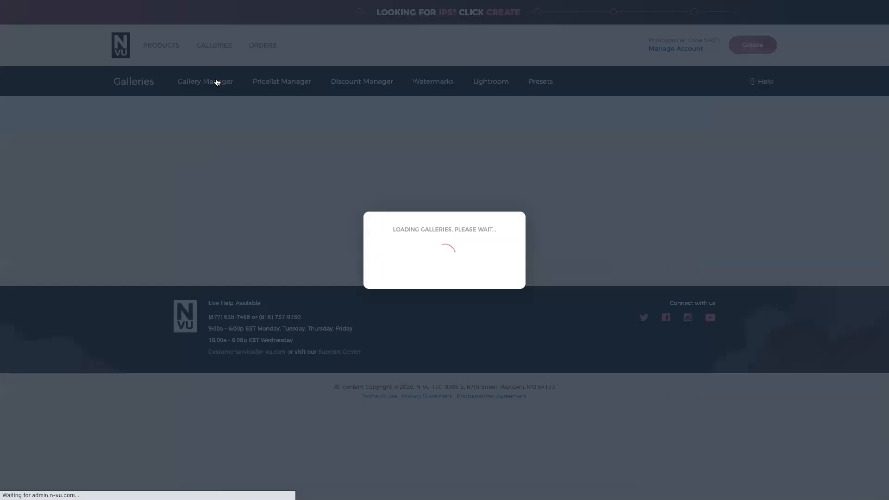
left_click(302, 123)
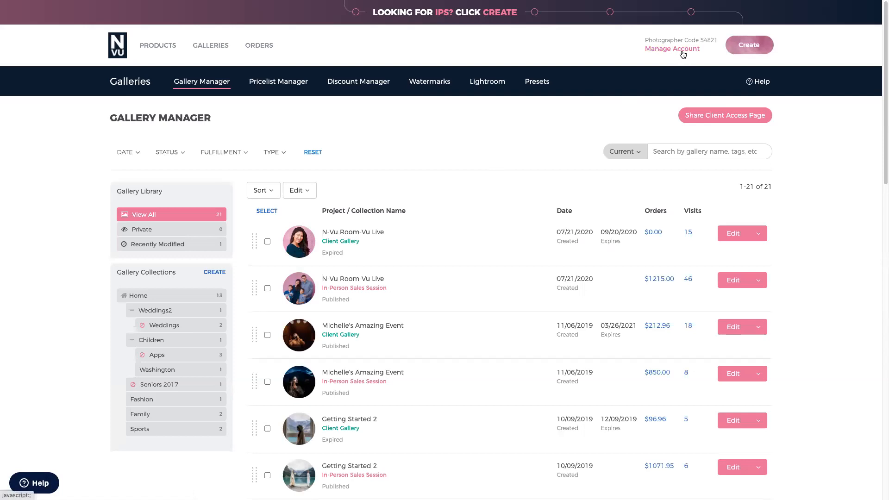
mouse_move(215, 46)
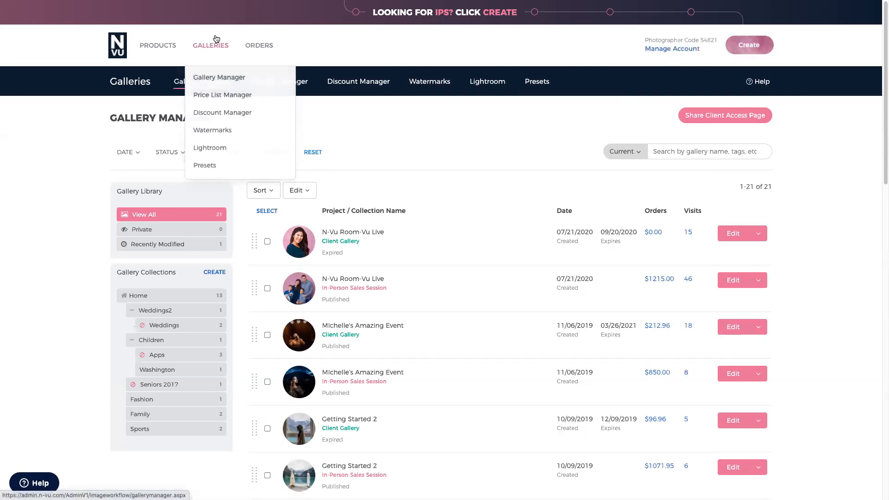
mouse_move(262, 45)
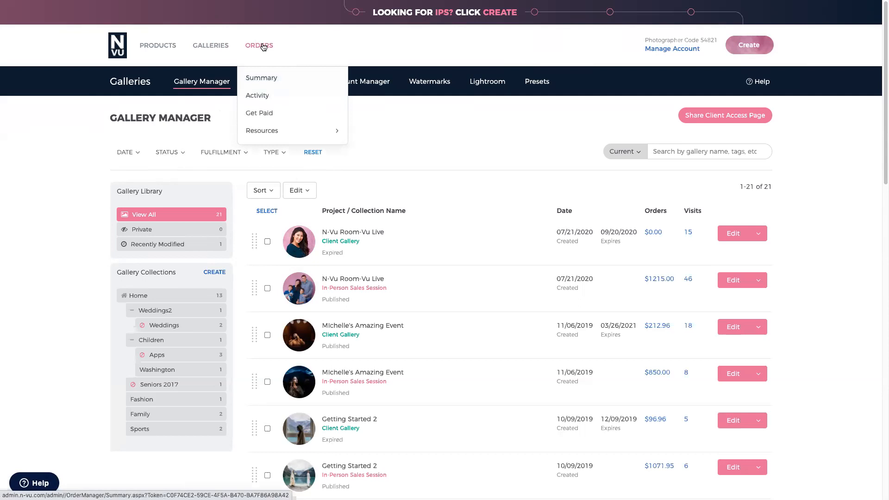
- Open the orders Activity list and review its Order Type and Order Status filter options
left_click(253, 48)
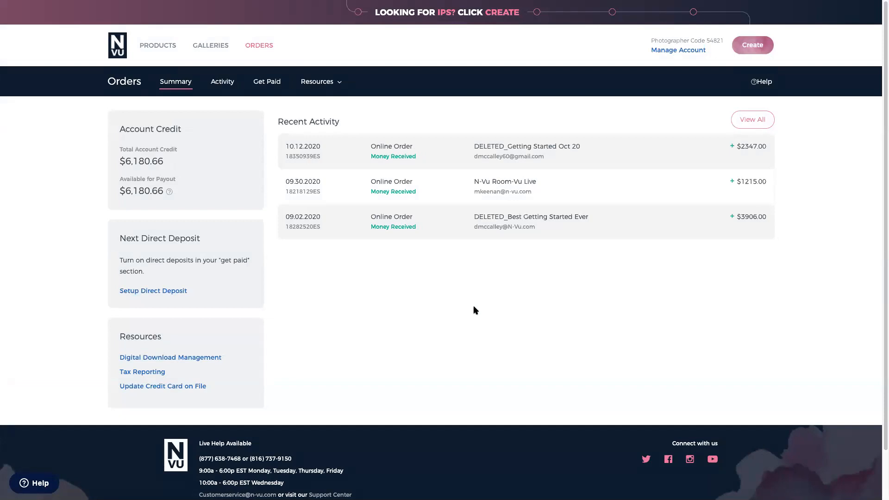
left_click(224, 87)
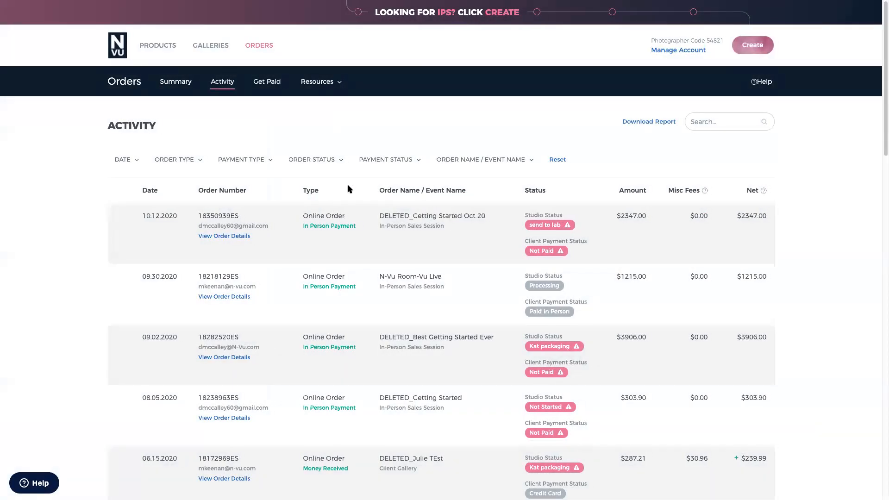
left_click(198, 160)
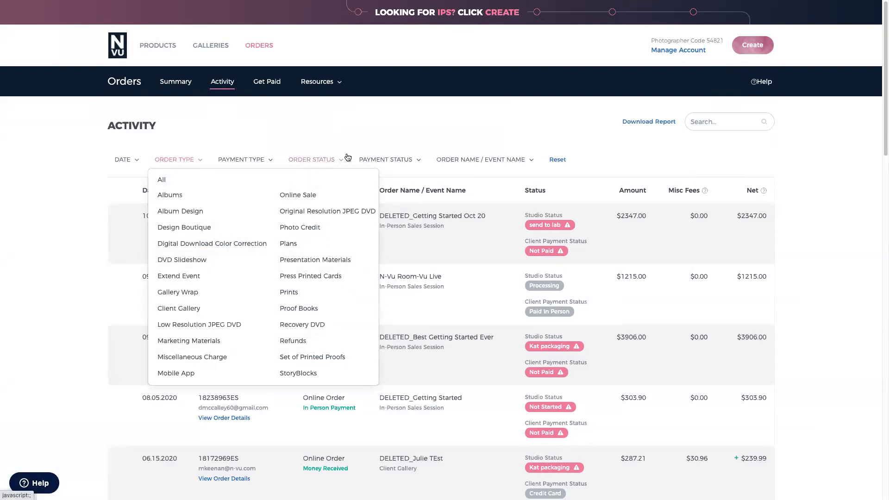
left_click(336, 164)
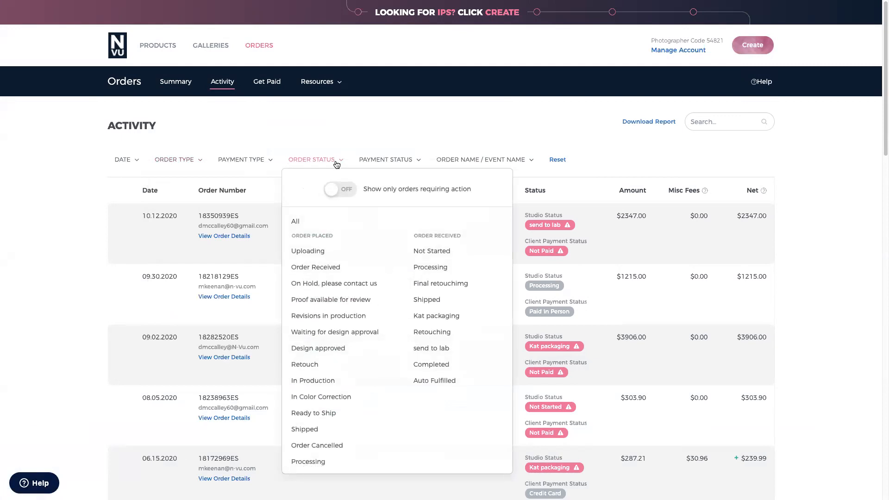
- Open the Get Paid page for adding a bank or PayPal payout account
left_click(424, 94)
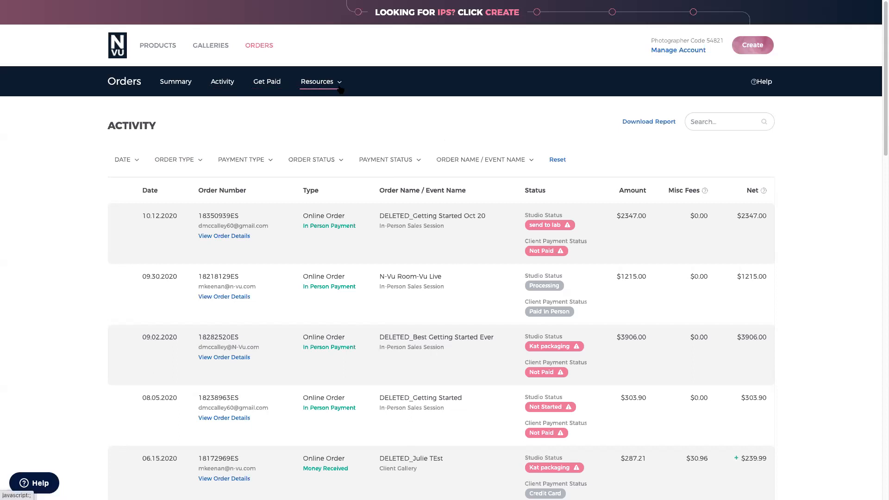
left_click(269, 82)
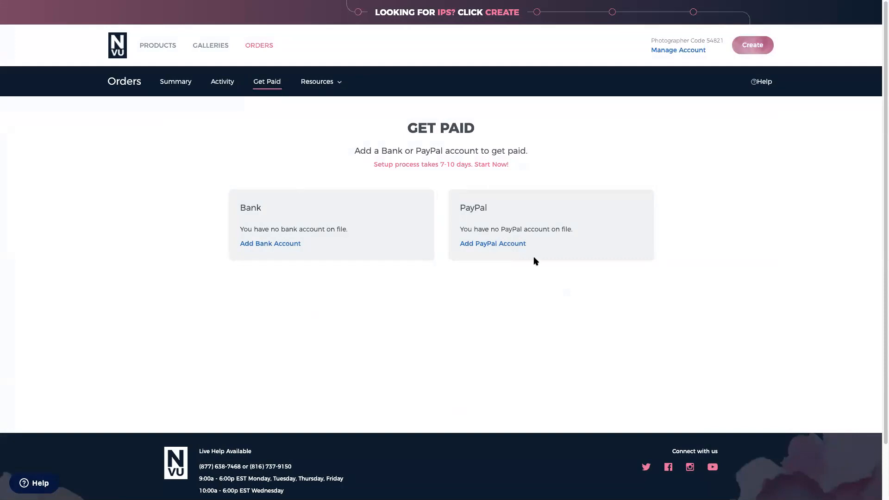
left_click(332, 82)
- Check Brands & Studio Info and the Platinum subscription plan, then reopen the Gallery Manager
left_click(663, 51)
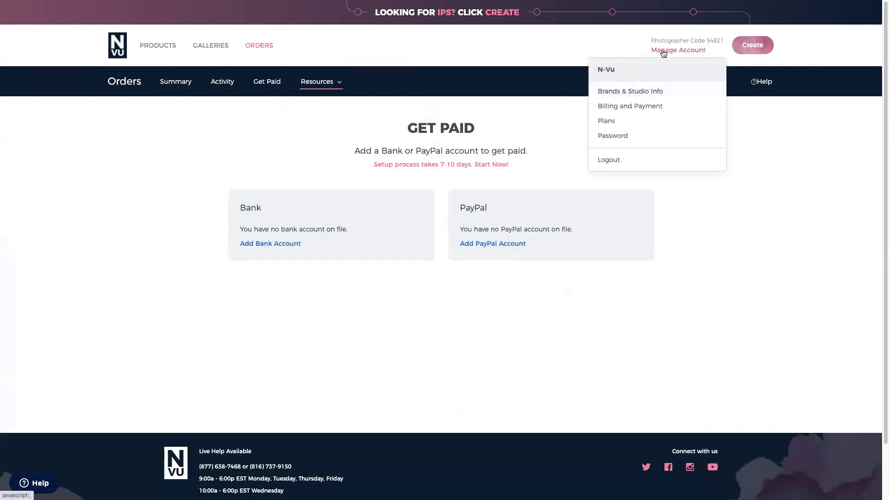
left_click(653, 96)
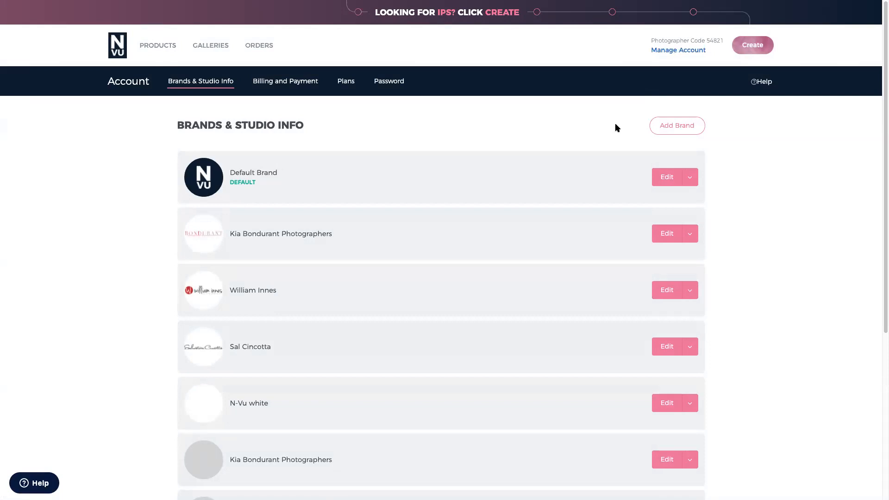
mouse_move(662, 49)
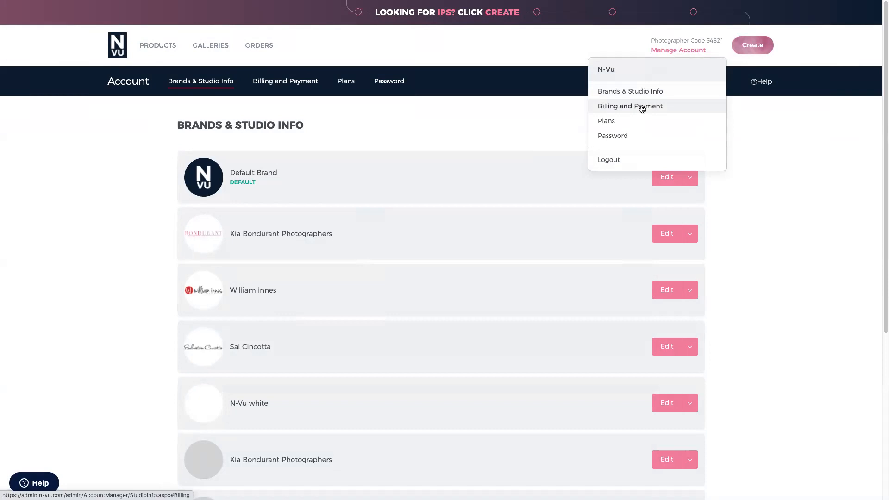
left_click(625, 126)
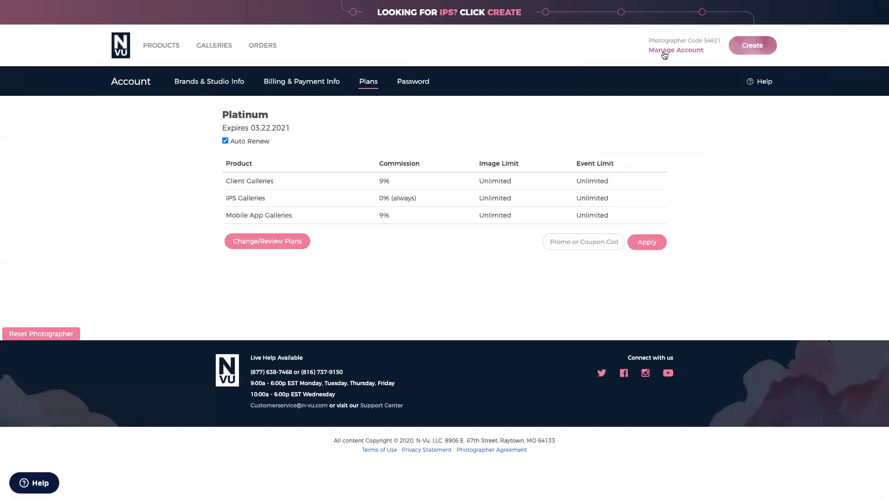
mouse_move(667, 52)
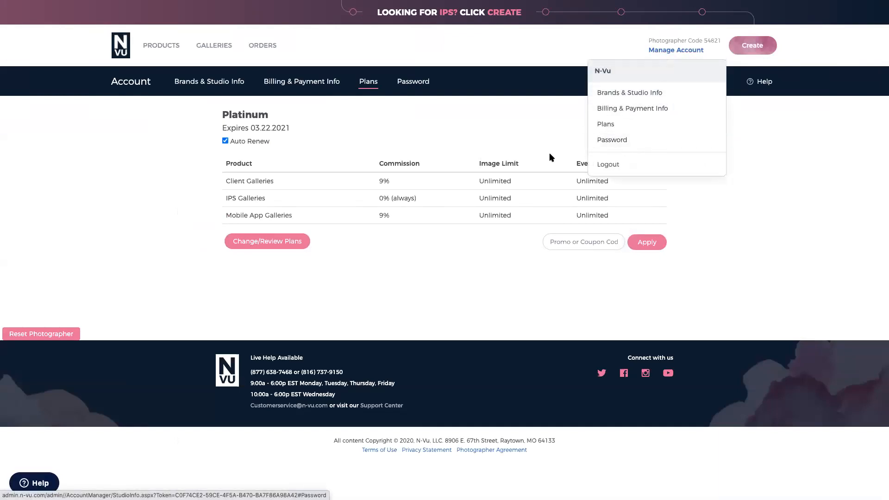
mouse_move(214, 58)
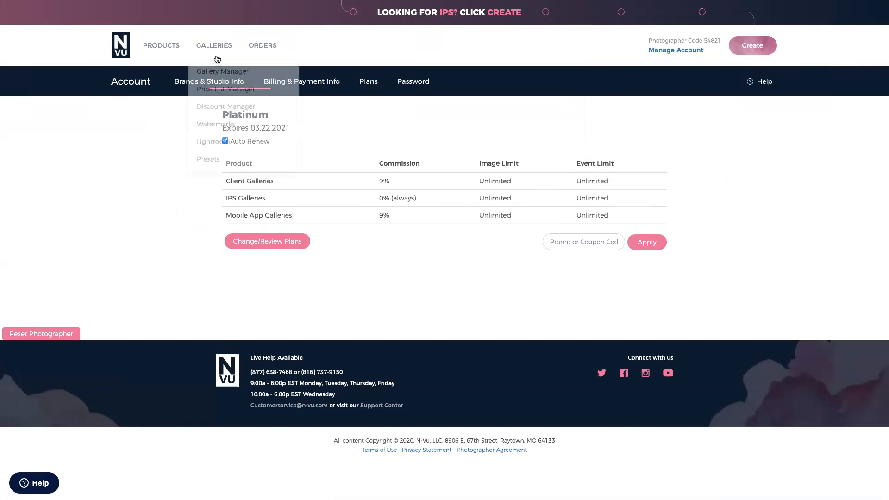
left_click(224, 78)
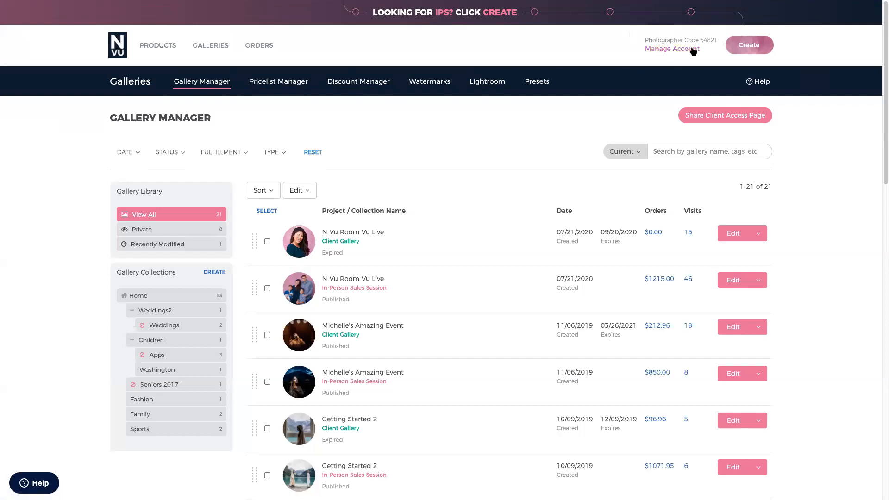
- Create a new in-person sales session event named 'Getting Started November' dated 11/04/2020
left_click(743, 46)
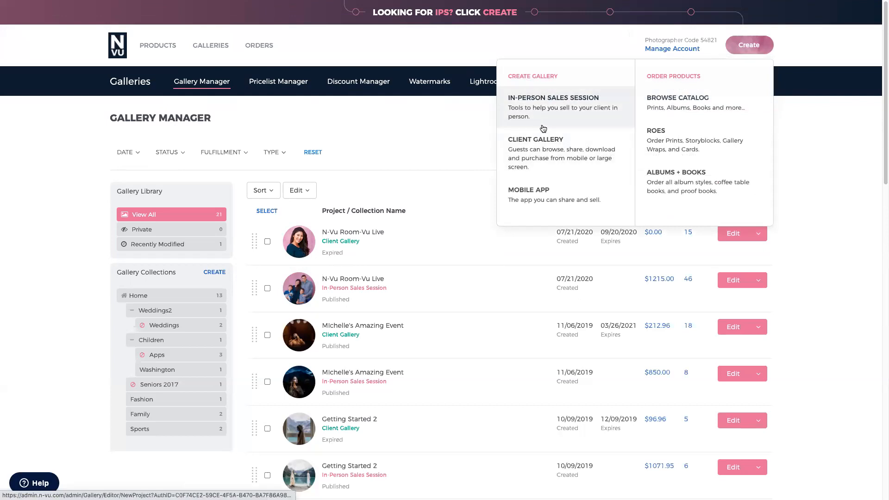
left_click(542, 105)
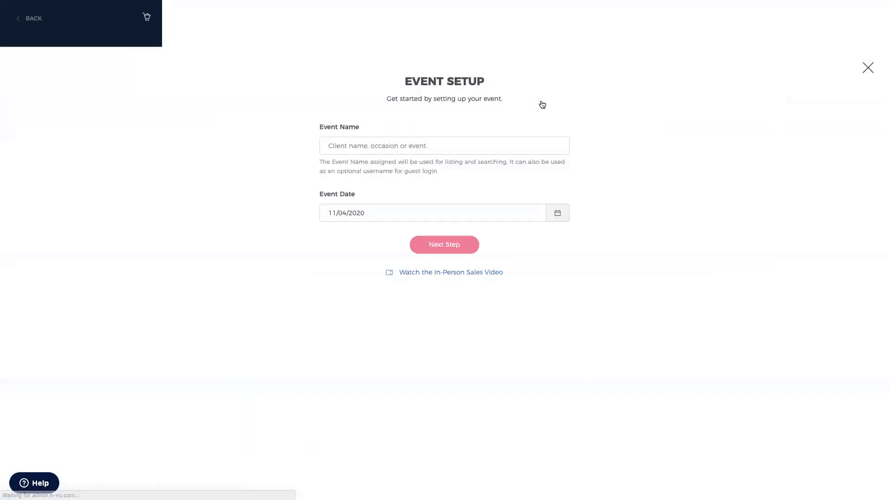
left_click(357, 97)
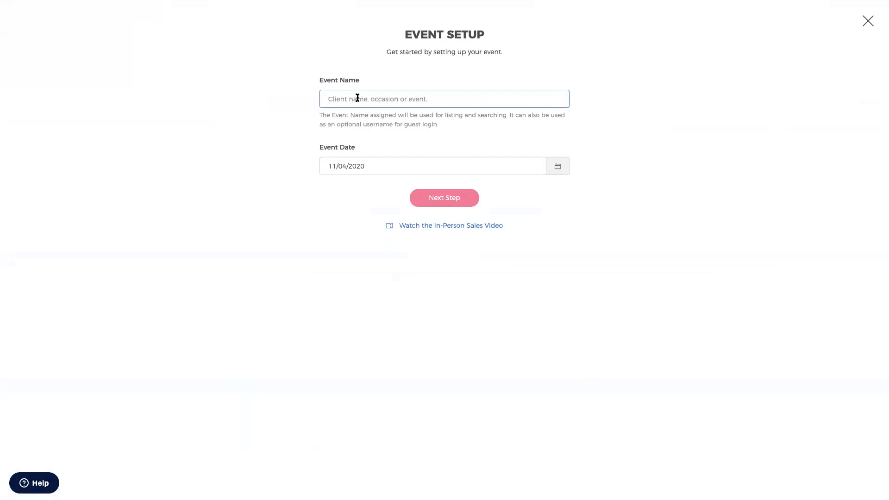
type("Getting Sgaarted \\\\\\\\\\\\\\")
key("BackSpace")
key("BackSpace")
key("BackSpace")
key("BackSpace")
key("BackSpace")
key("BackSpace")
key("BackSpace")
key("BackSpace")
key("BackSpace")
key("BackSpace")
key("BackSpace")
key("BackSpace")
key("BackSpace")
key("BackSpace")
key("BackSpace")
type("tarted November")
left_click(432, 199)
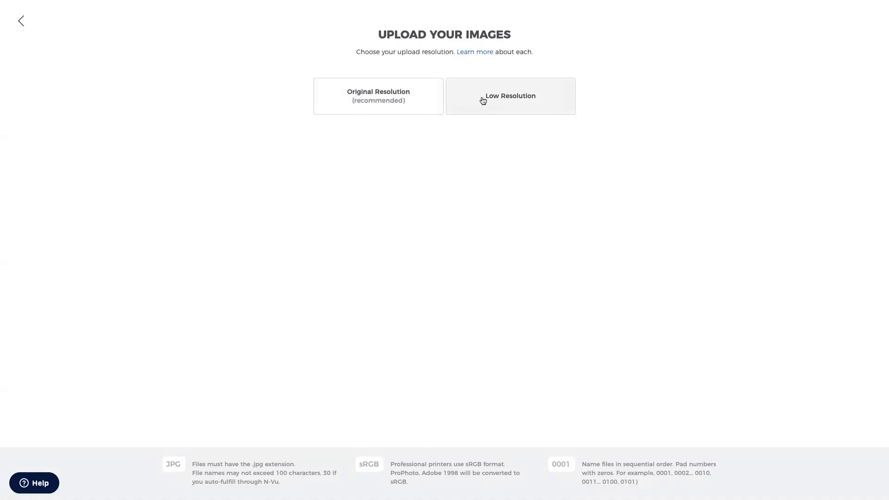
- Upload the portrait JPGs from the Desktop client folder at Original Resolution
left_click(383, 106)
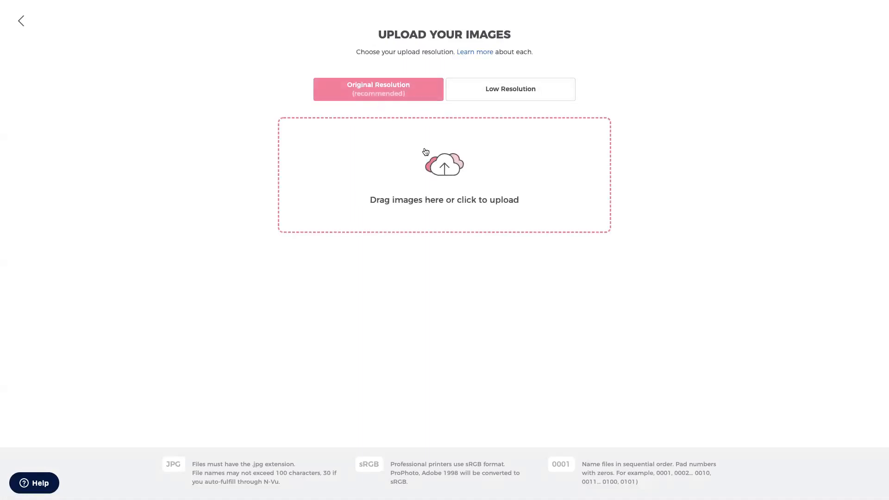
left_click(445, 169)
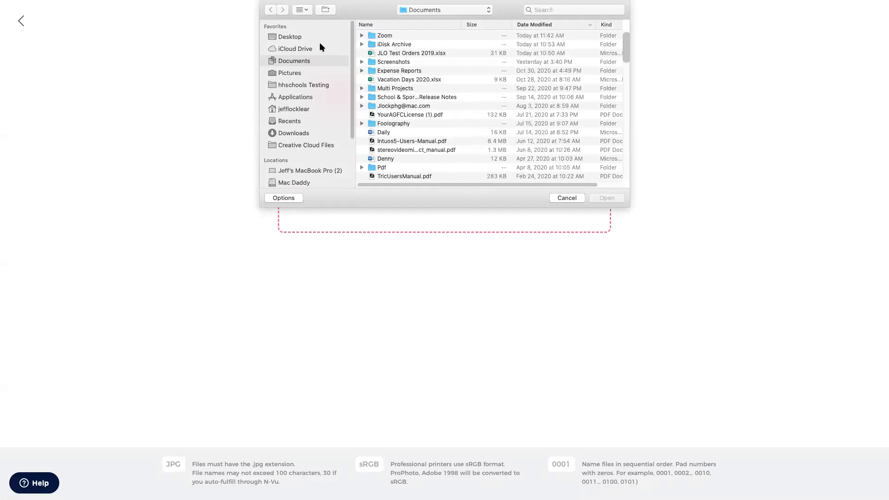
left_click(289, 48)
left_click(288, 38)
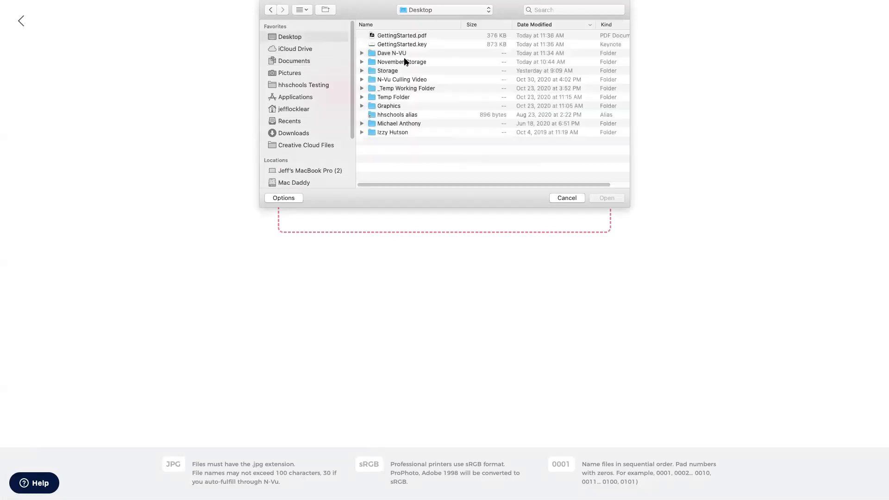
double_click(391, 132)
left_click(384, 36)
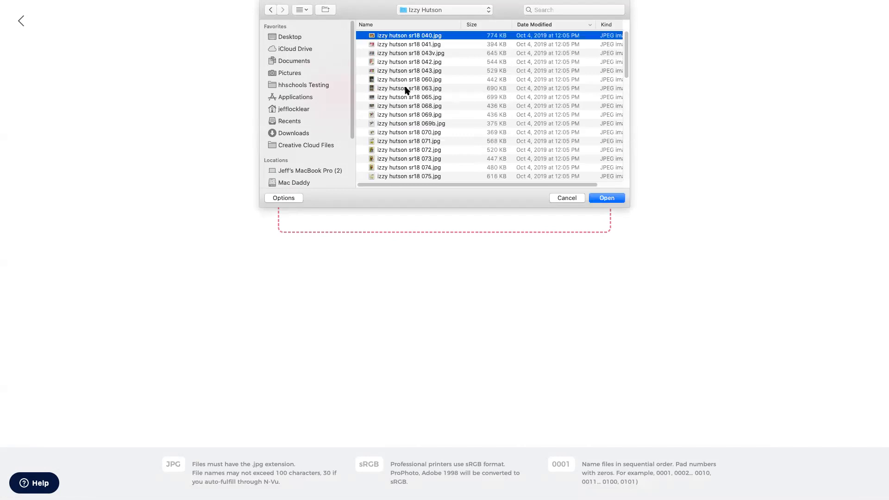
left_click(432, 131)
scroll(430, 131, "down", 3)
scroll(430, 131, "down", 4)
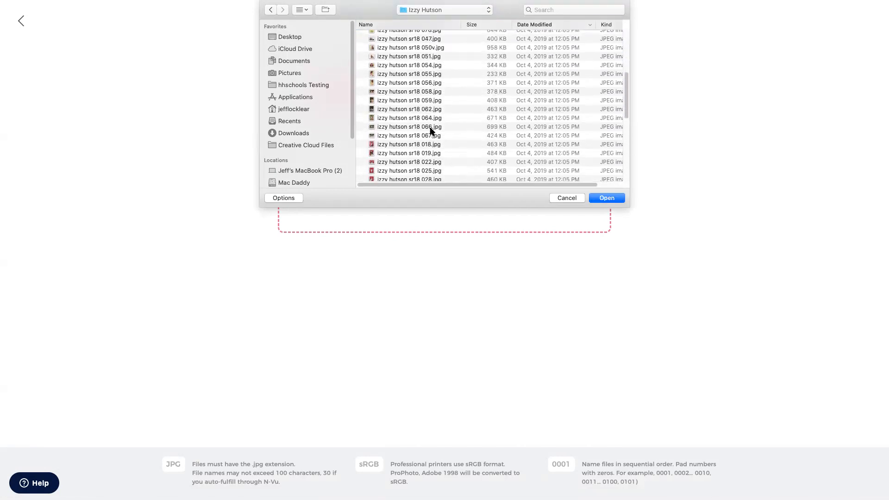
left_click(410, 151, "shift")
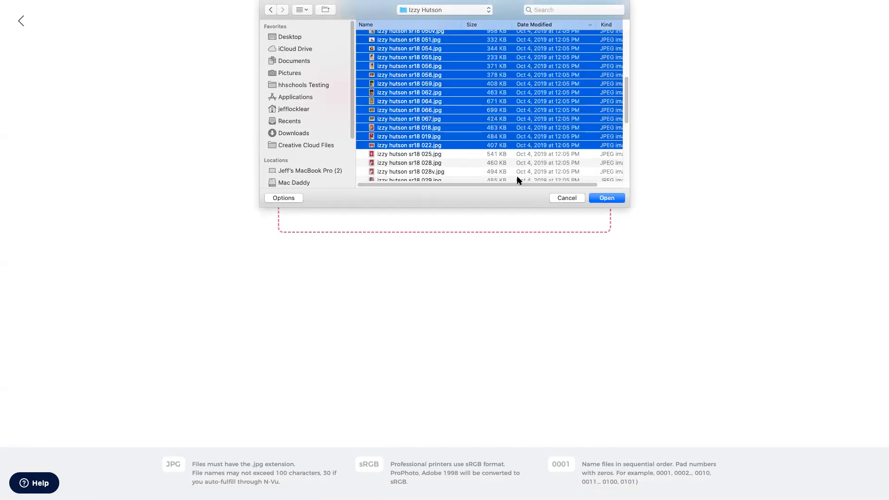
left_click(617, 198)
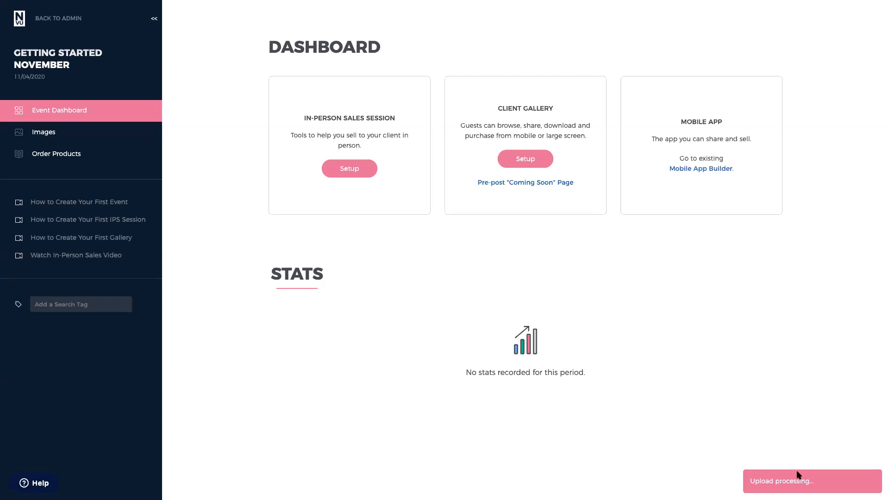
- View the event's Images page showing the 22 uploaded images
left_click(49, 135)
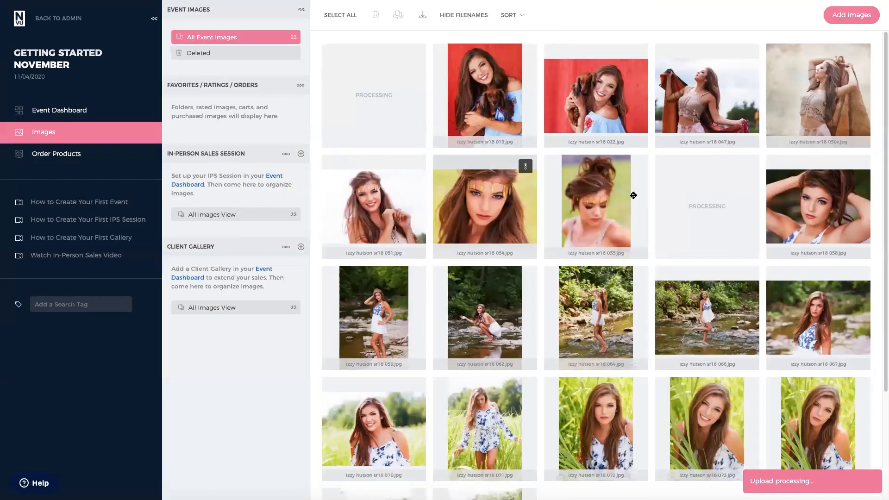
scroll(576, 250, "down", 3)
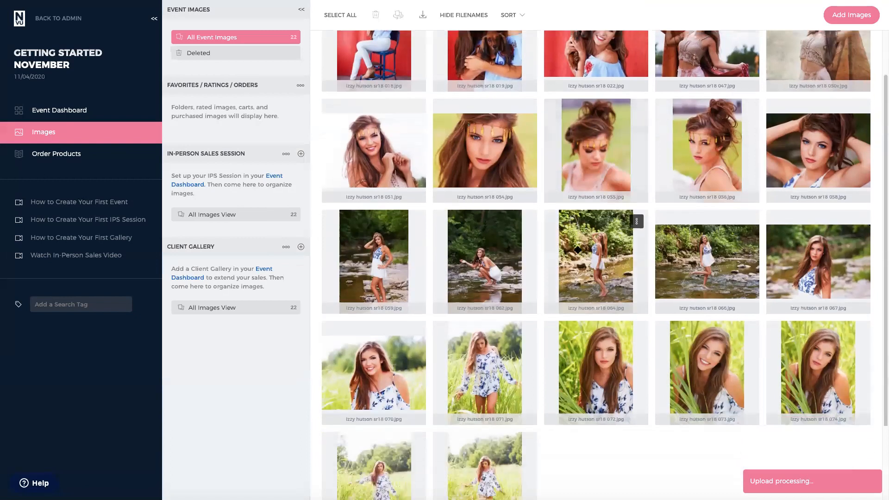
scroll(576, 250, "up", 3)
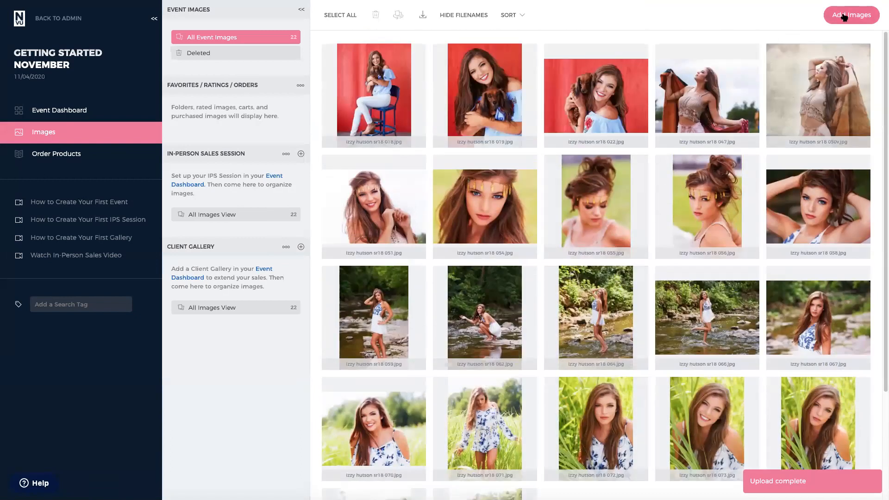
- Add more images at Original Resolution, selecting photos 073 through 036
left_click(843, 16)
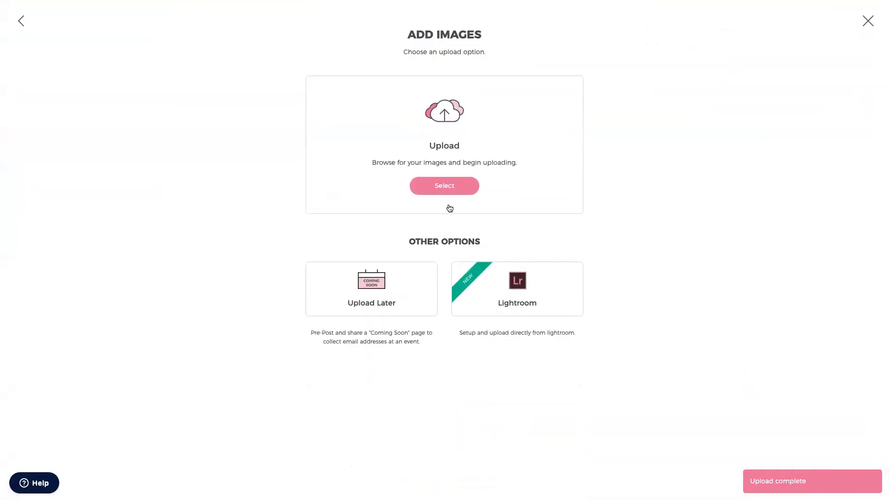
left_click(453, 185)
left_click(383, 95)
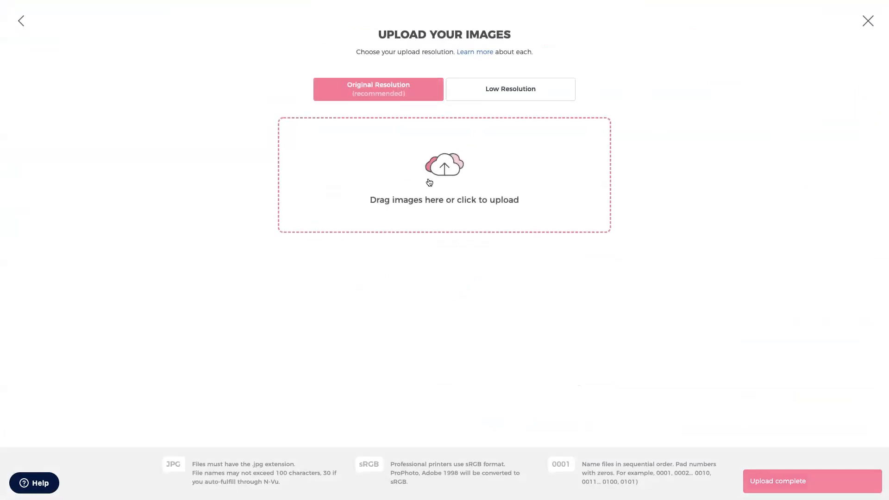
left_click(448, 175)
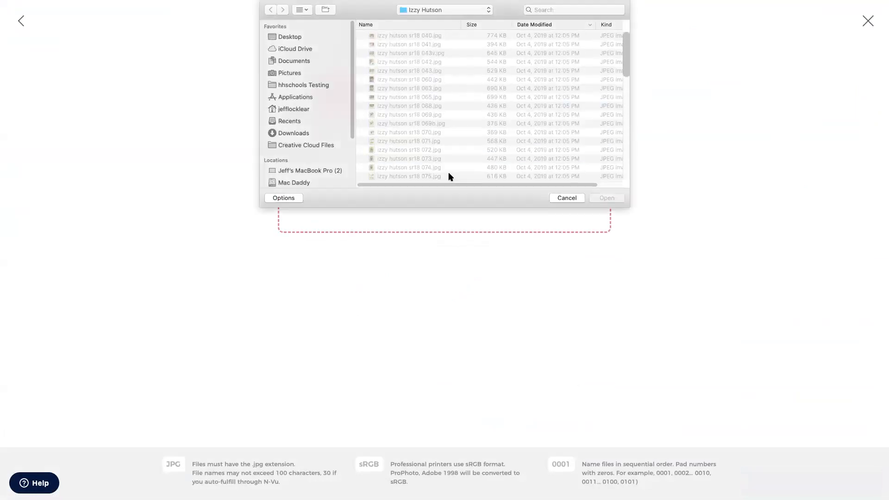
scroll(431, 153, "down", 2)
right_click(417, 130)
key("Escape")
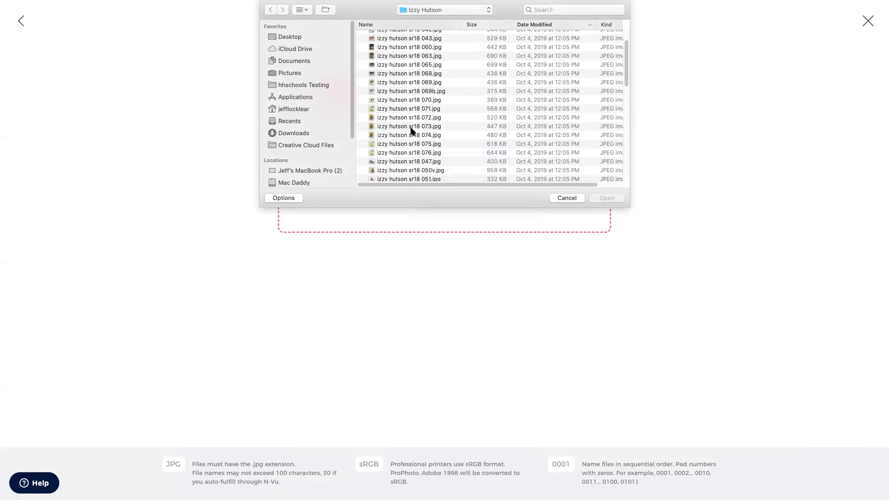
left_click(411, 129)
scroll(409, 141, "down", 10)
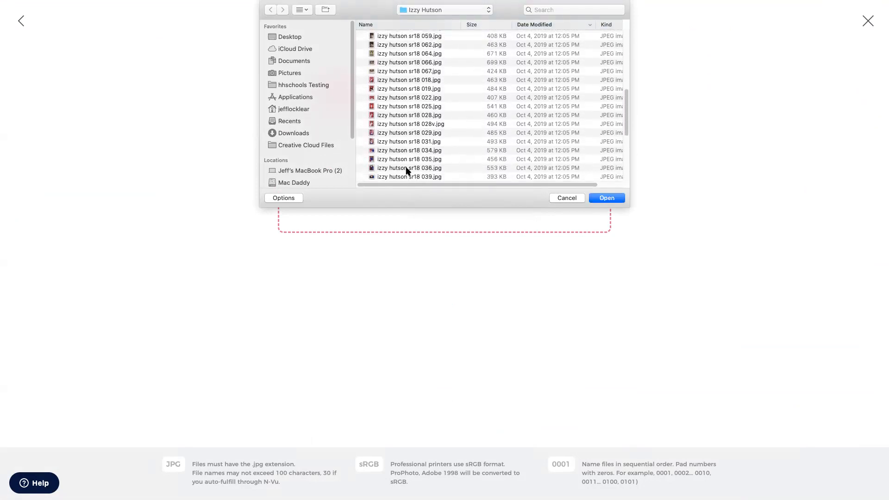
left_click(400, 168, "shift")
left_click(607, 198)
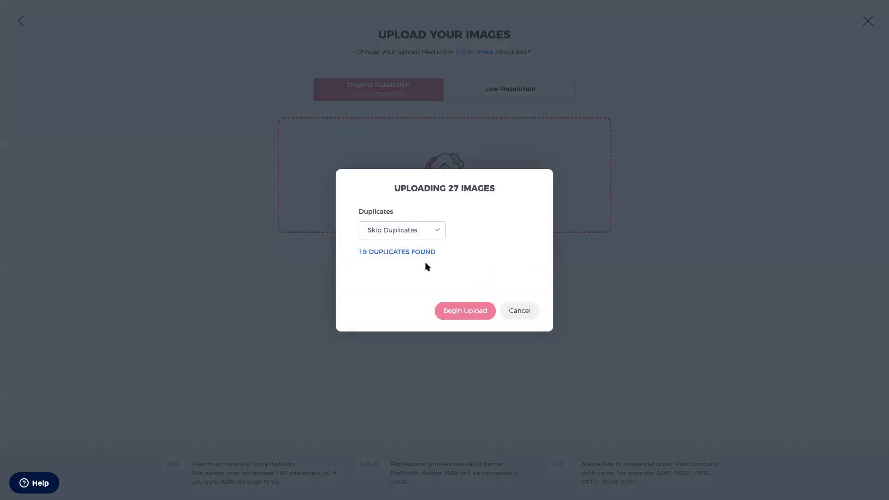
- Keep Skip Duplicates and begin uploading the eight new photos
left_click(439, 231)
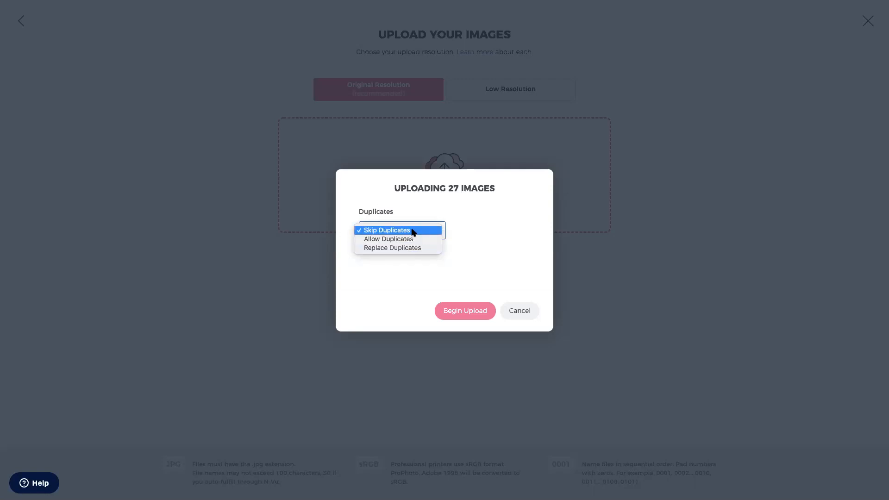
left_click(414, 230)
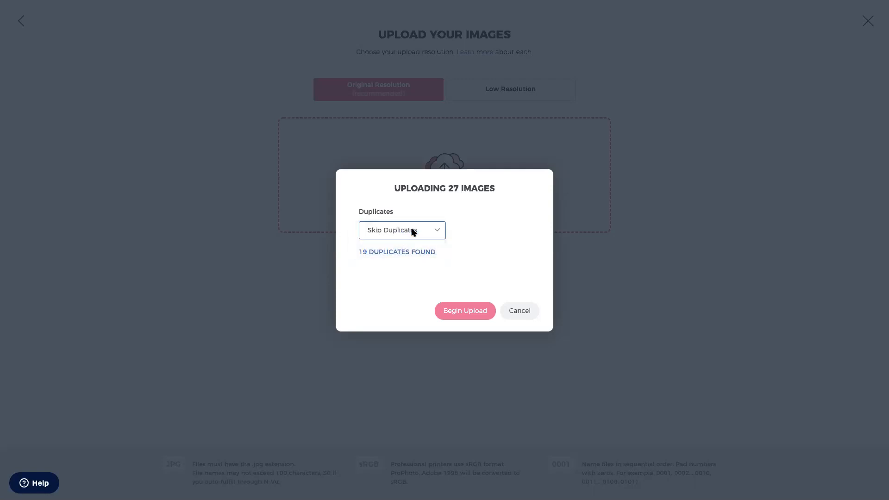
left_click(460, 311)
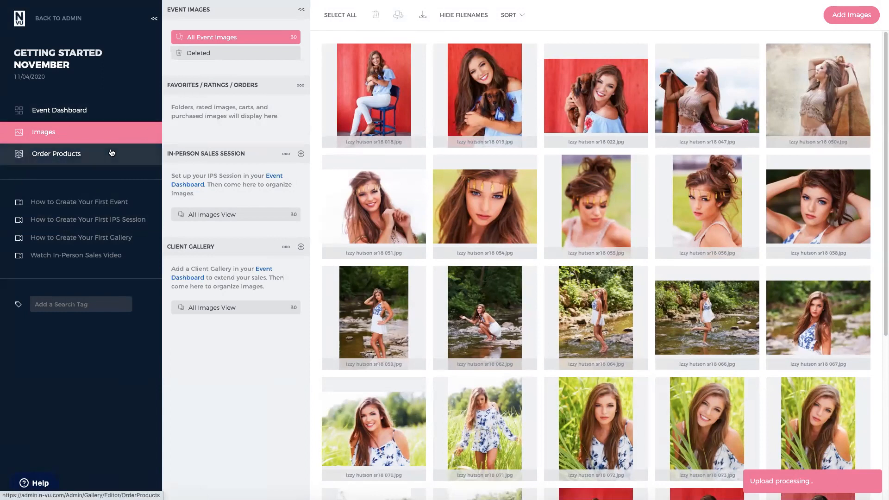
left_click(76, 113)
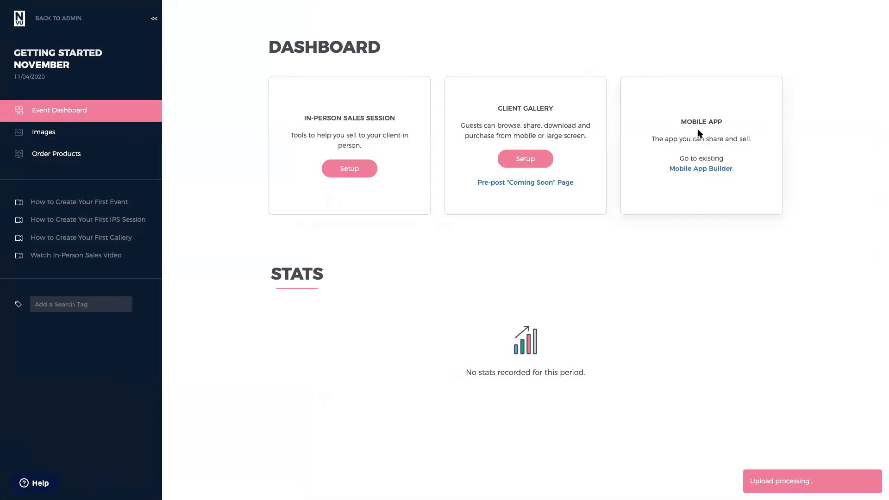
left_click(61, 133)
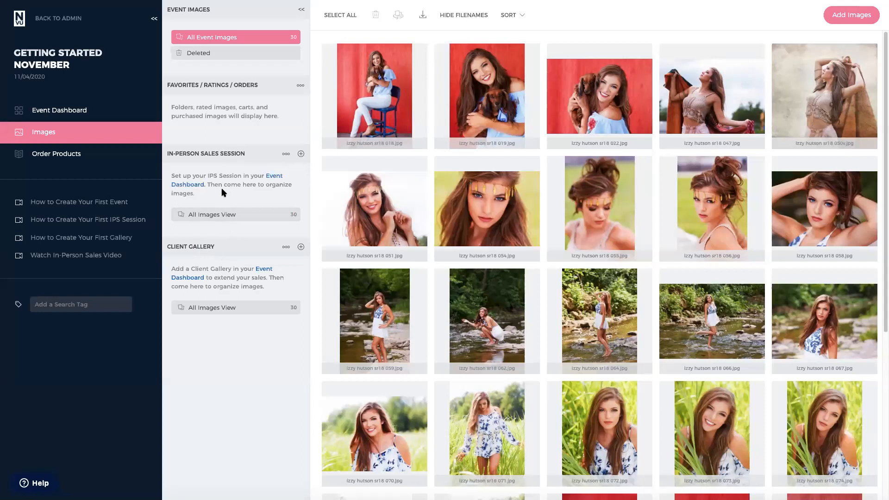
- Cancel adding an In-Person Sales Session category and go back to the Event Dashboard
left_click(301, 154)
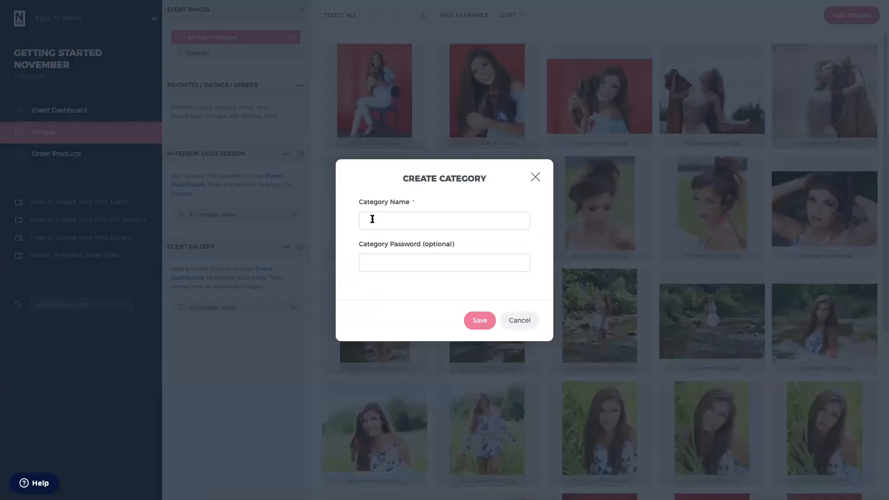
left_click(535, 177)
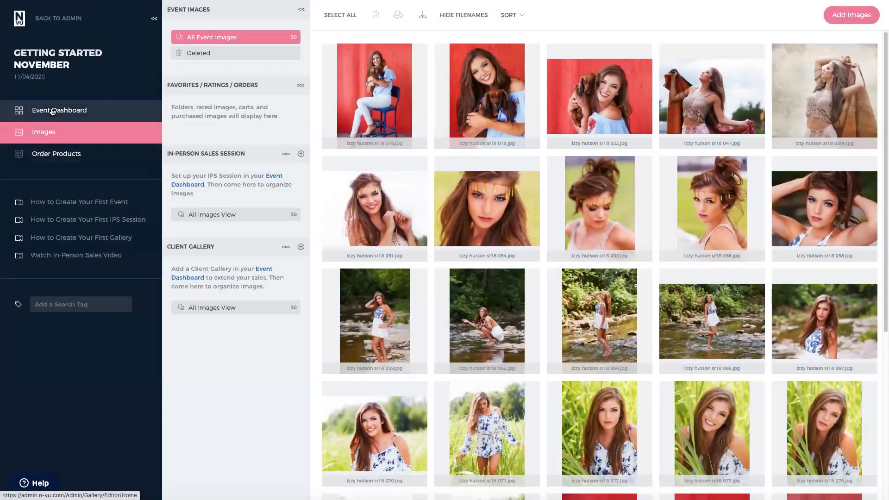
left_click(53, 111)
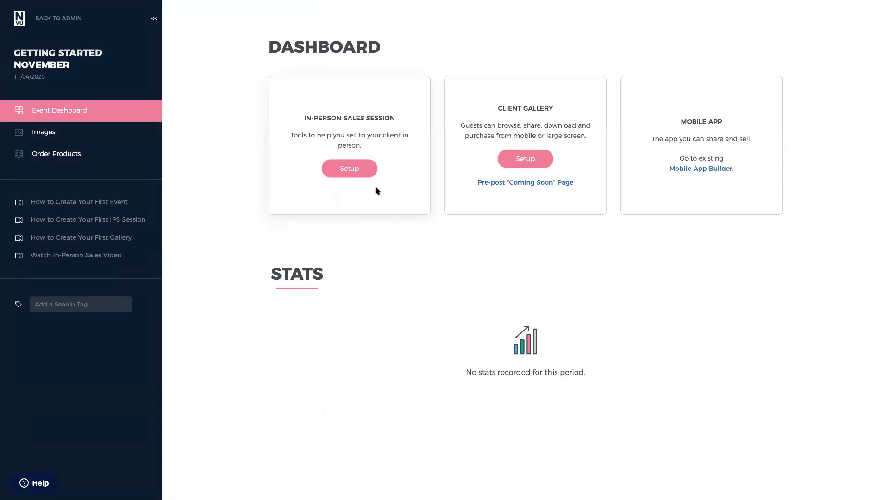
- Start the sales session setup and enter the client's first and last name
left_click(355, 172)
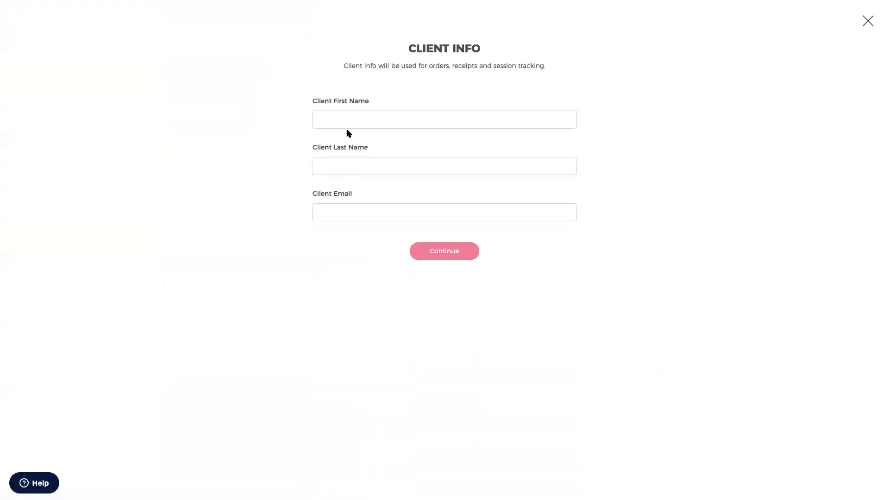
left_click(347, 125)
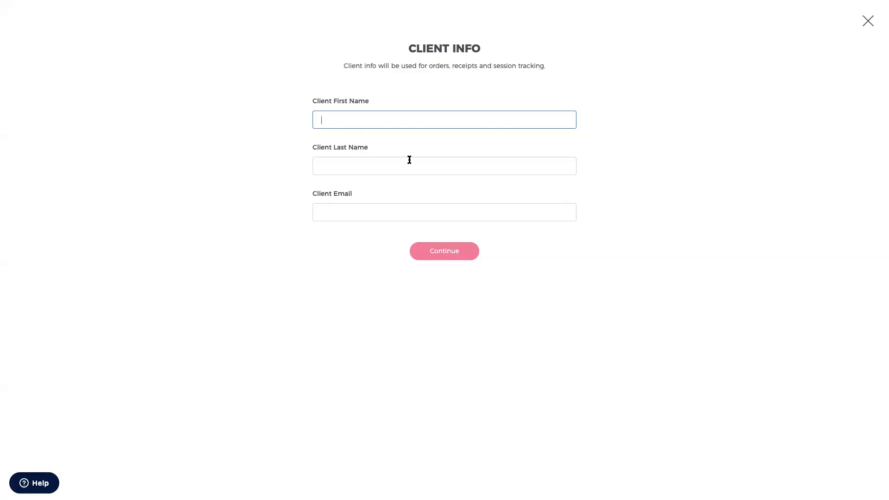
key("Tab")
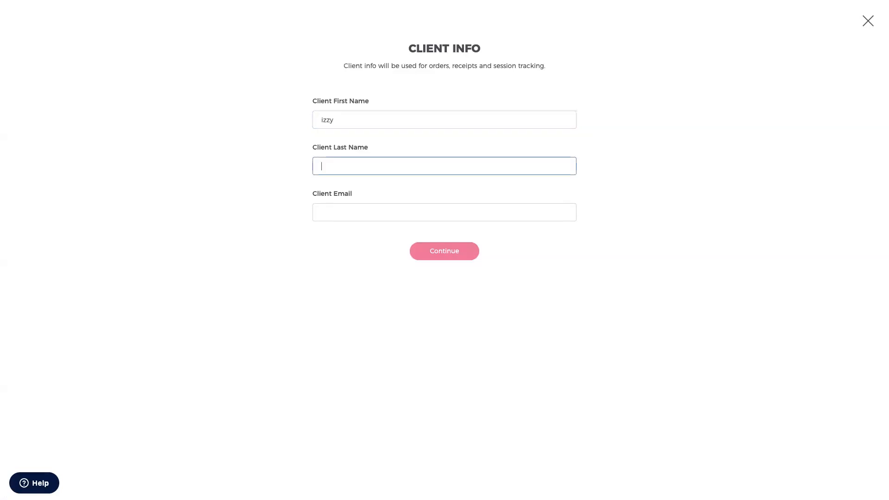
- Fill in the client's e-mail address and continue to the Presets step
key("Tab")
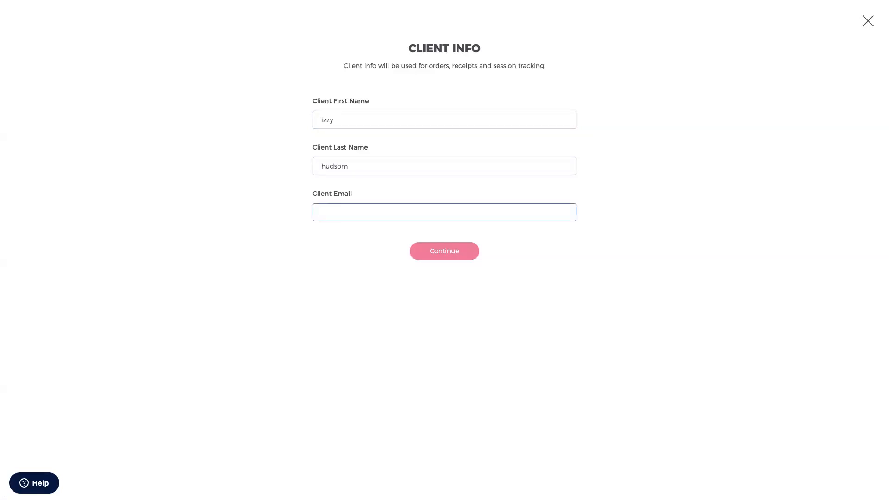
left_click(429, 249)
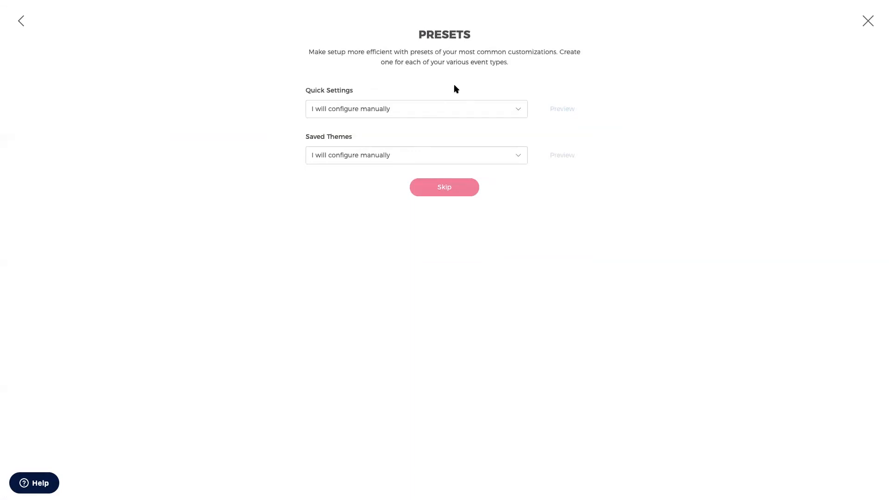
- Preview the Senior Guys quick-settings preset, then revert to manual configuration and skip presets
left_click(521, 114)
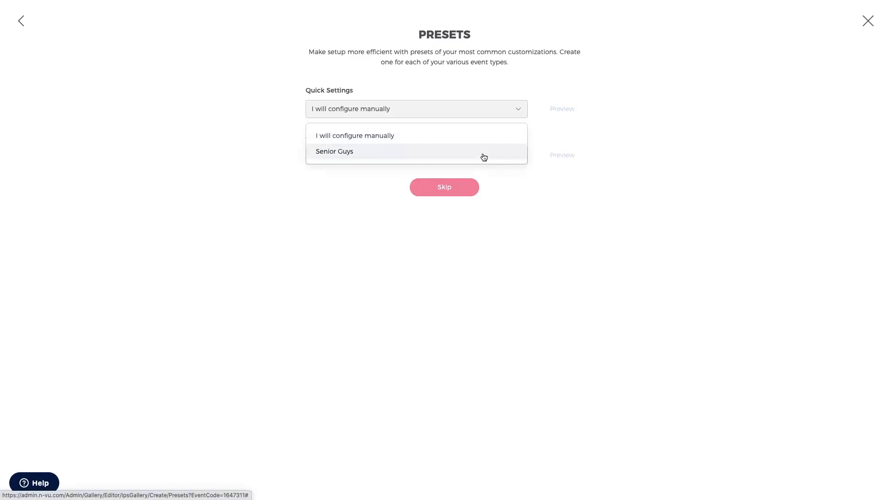
left_click(483, 157)
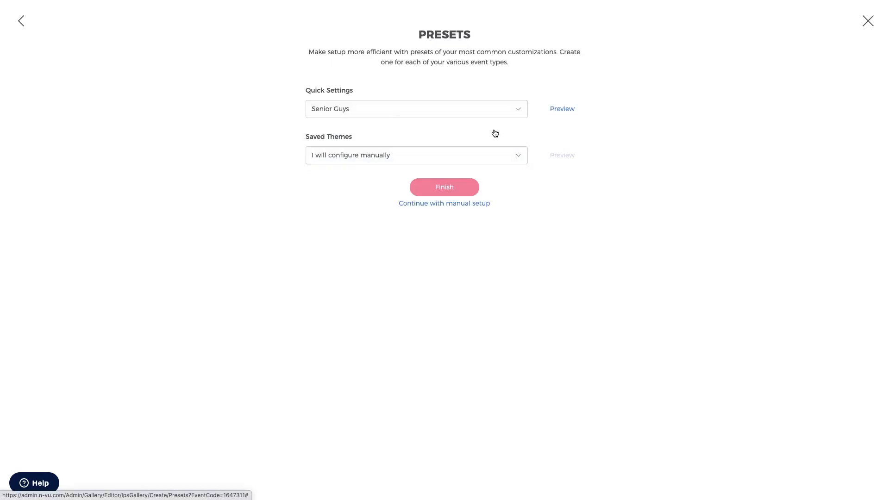
left_click(553, 111)
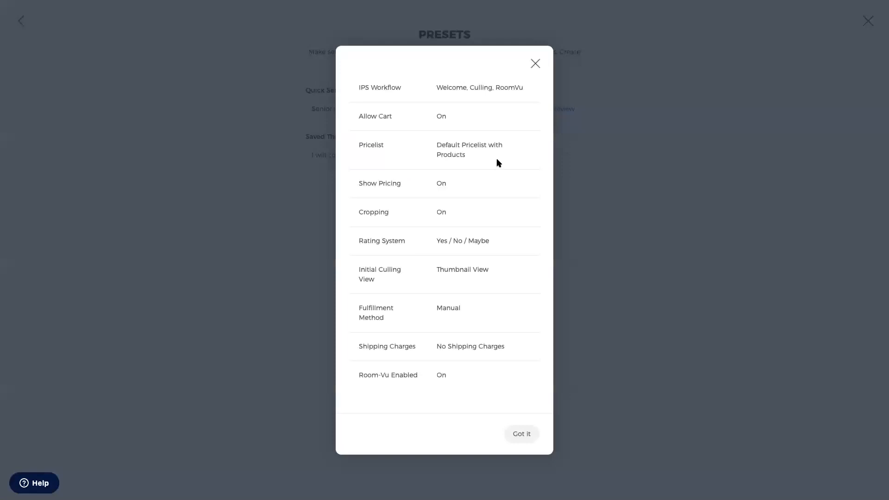
left_click(535, 65)
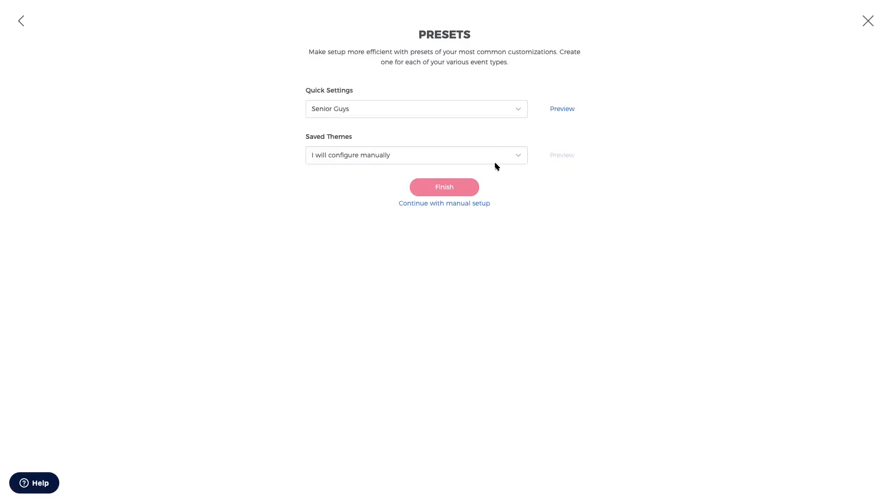
left_click(515, 115)
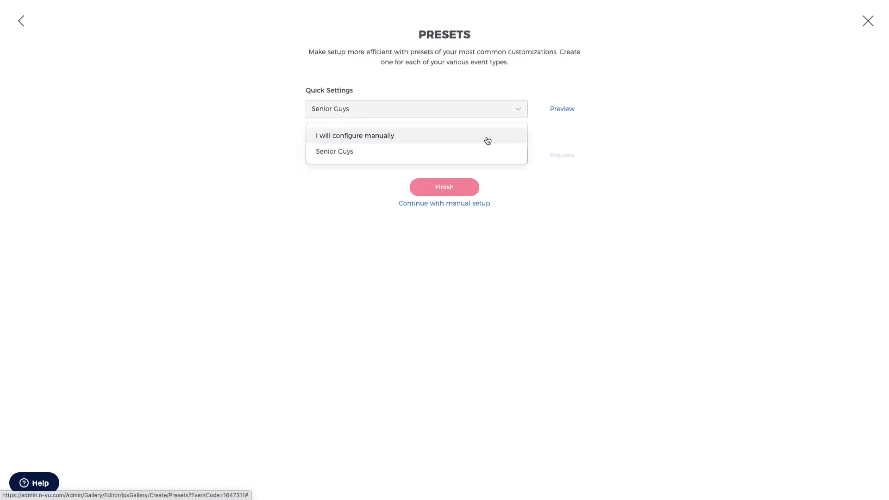
left_click(487, 141)
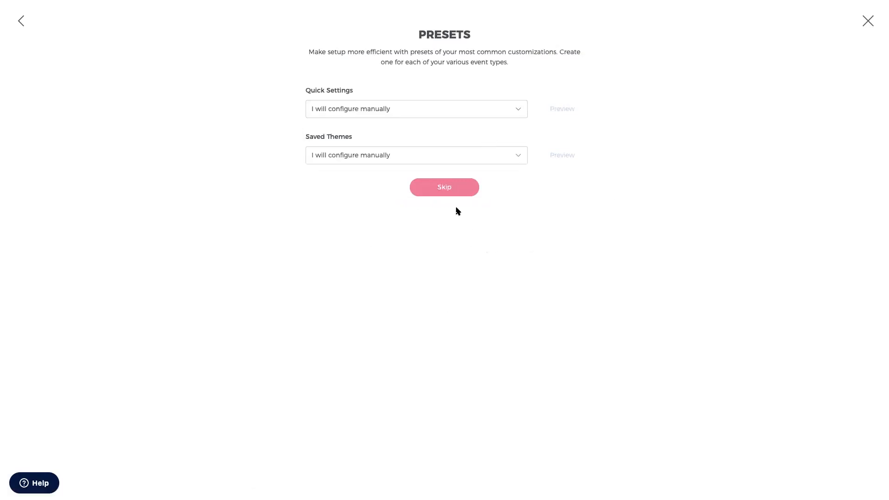
left_click(444, 190)
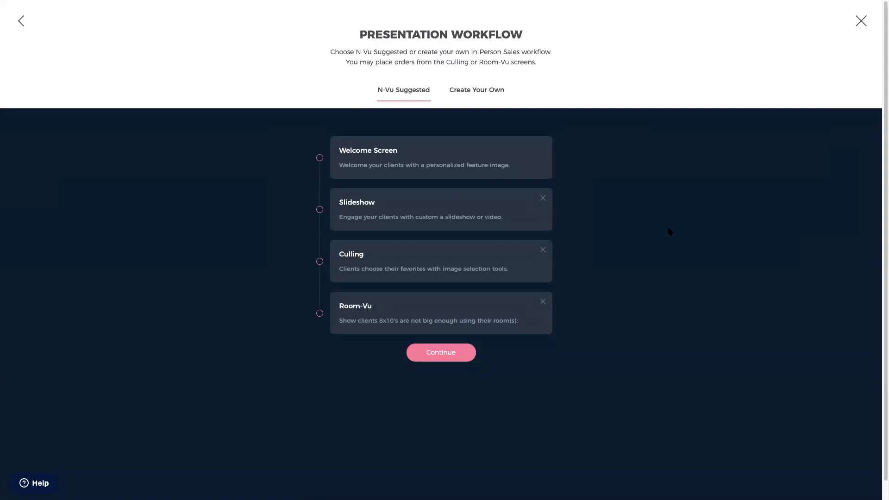
- Try adding a Culling step under Create Your Own, then accept the N-Vu Suggested workflow
left_click(470, 91)
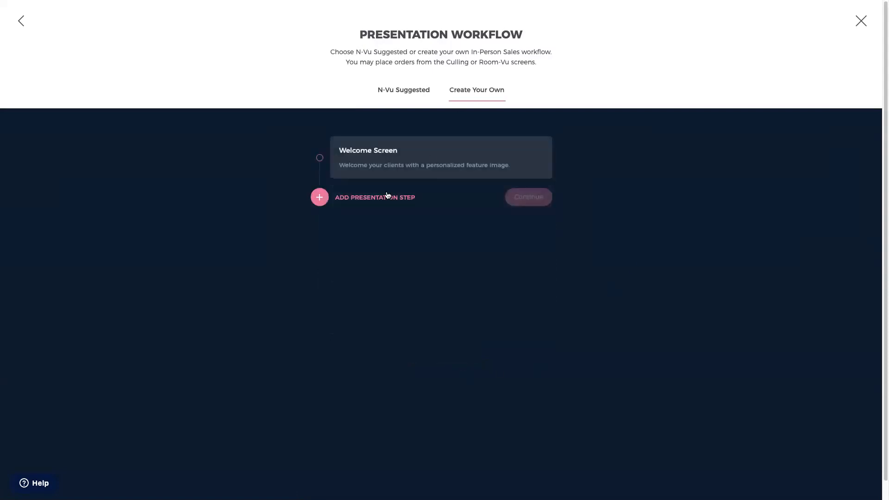
left_click(319, 203)
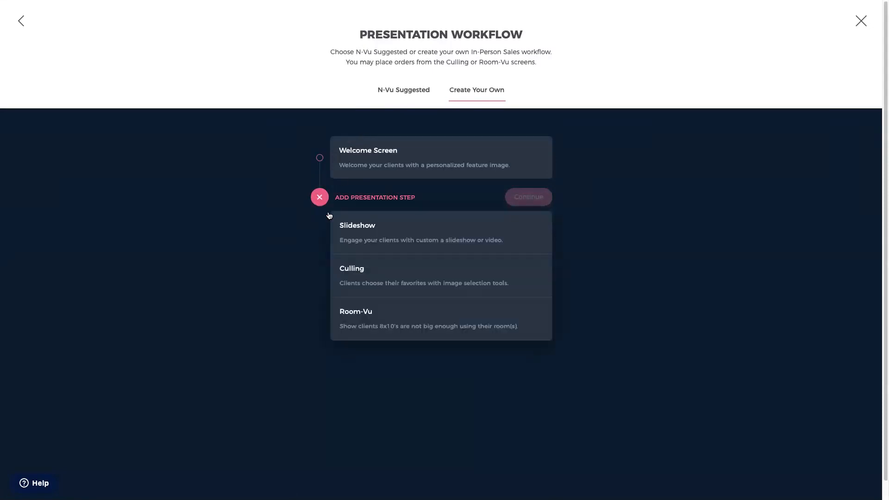
left_click(380, 293)
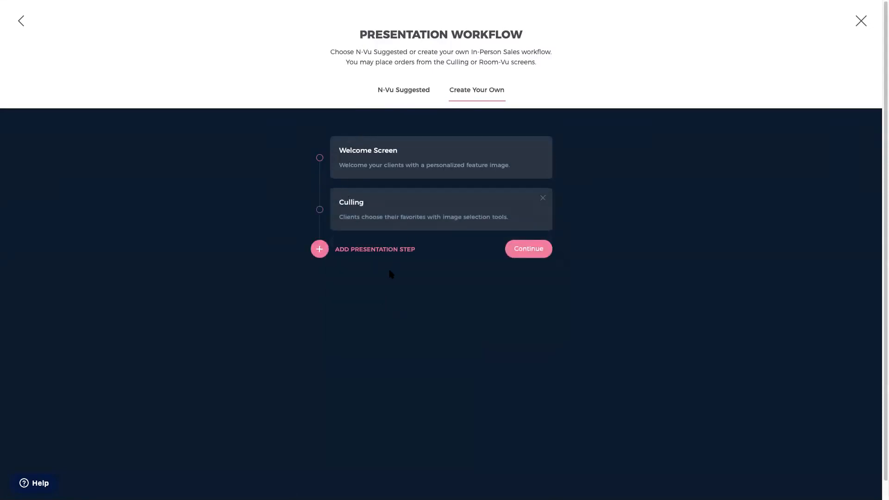
left_click(411, 95)
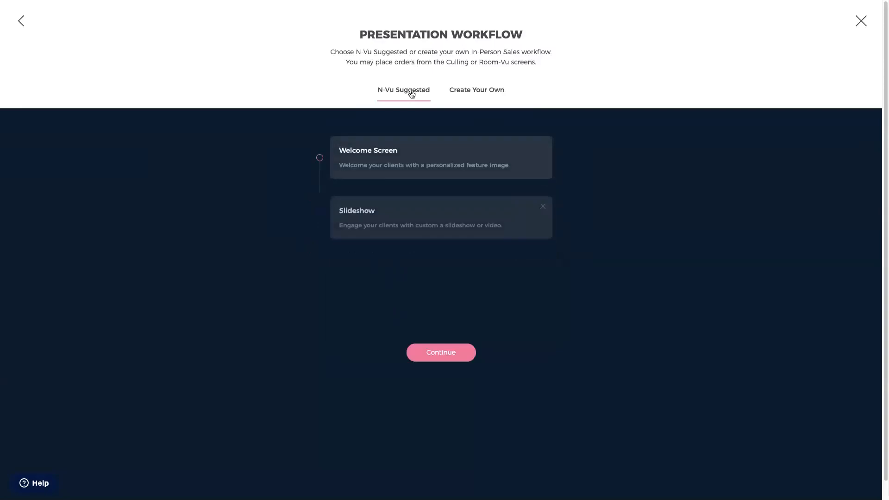
left_click(437, 357)
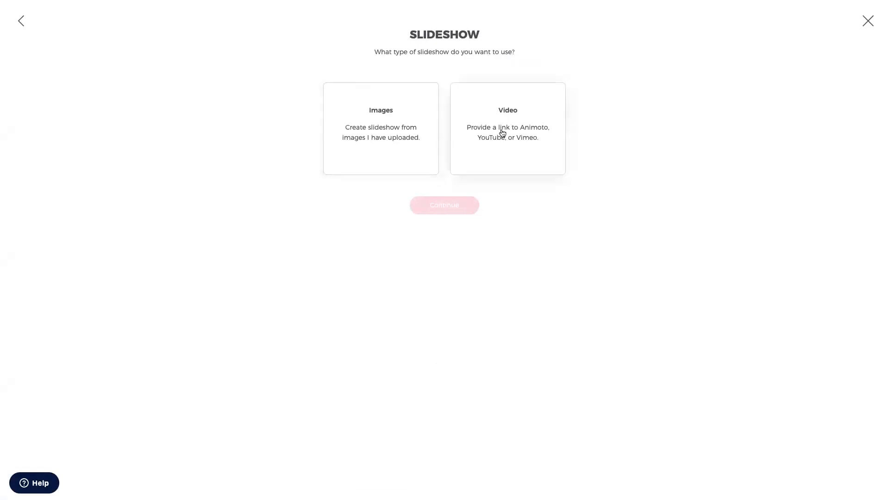
- Choose an image slideshow and select all uploaded images for it
left_click(393, 138)
left_click(447, 205)
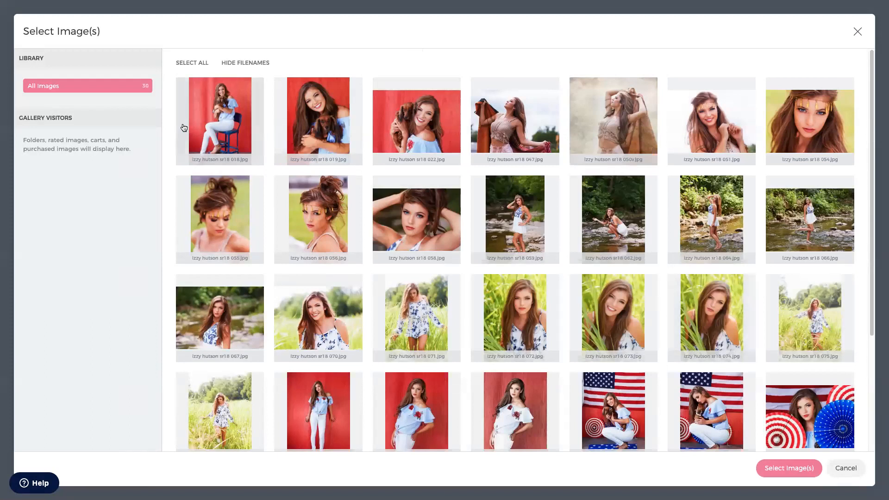
left_click(190, 62)
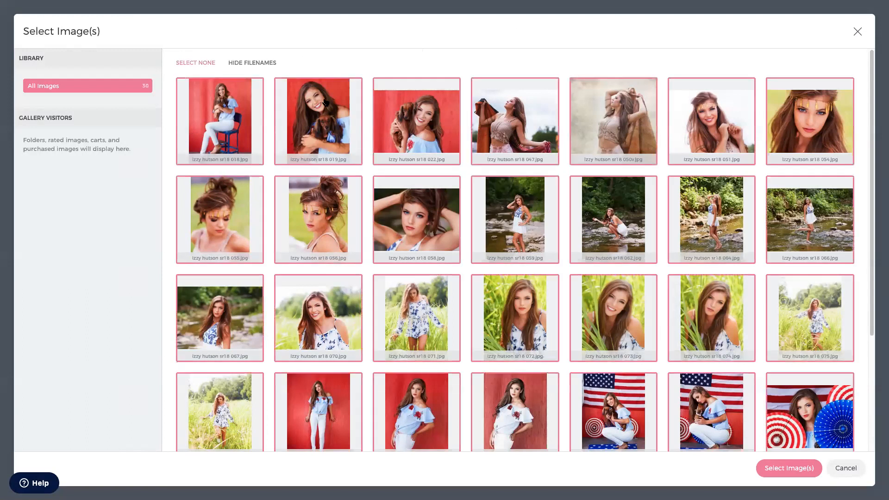
left_click(788, 469)
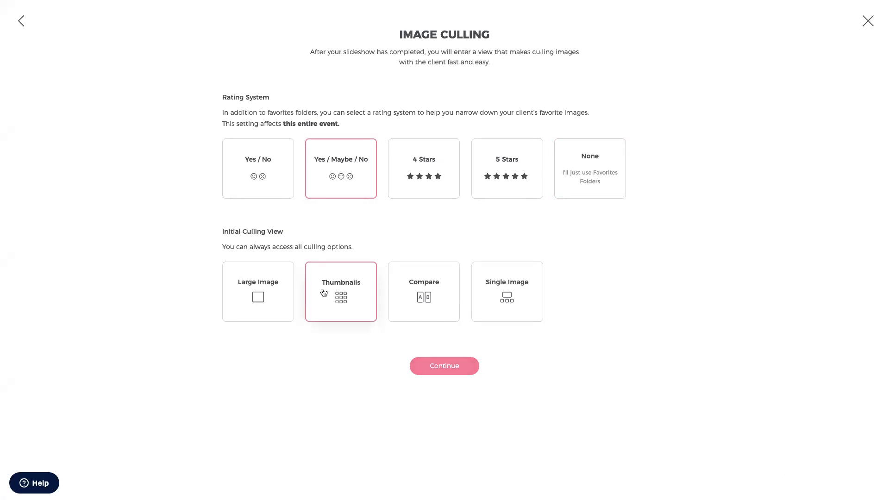
- Keep Yes / Maybe / No rating with the Thumbnails initial view and continue
left_click(456, 366)
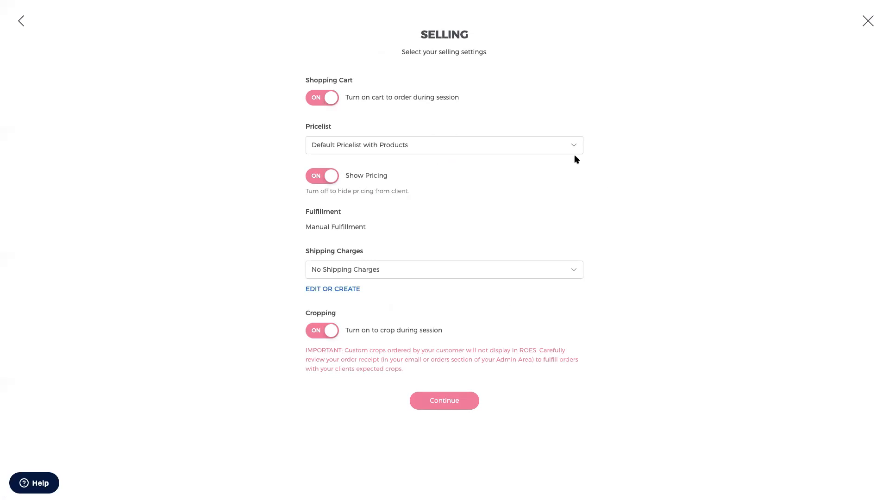
- Leave Default Pricelist with Products and other selling settings unchanged, then continue
left_click(562, 148)
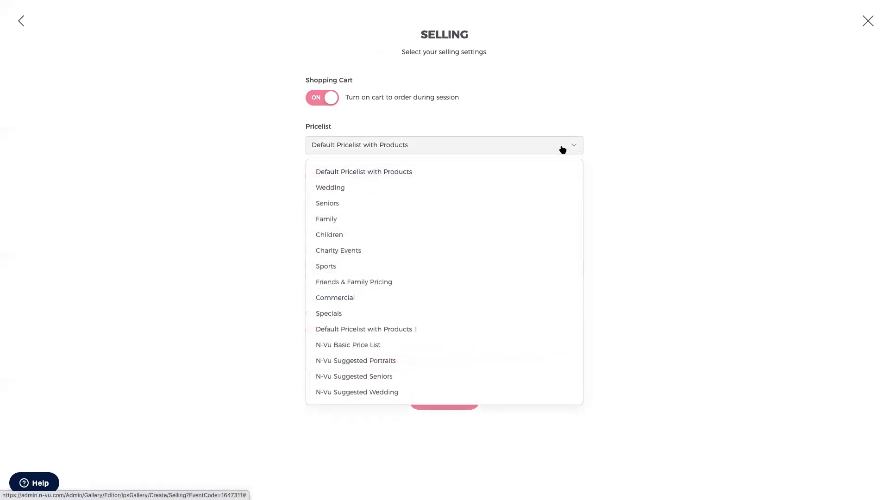
left_click(625, 148)
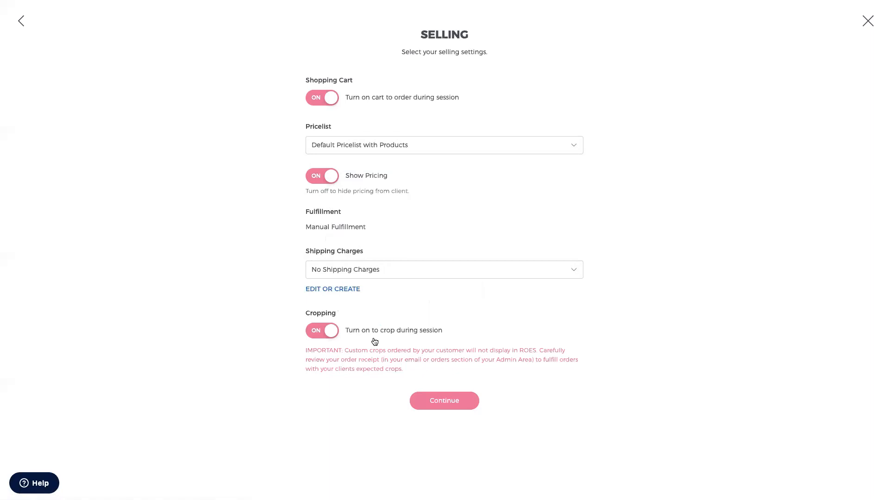
left_click(448, 401)
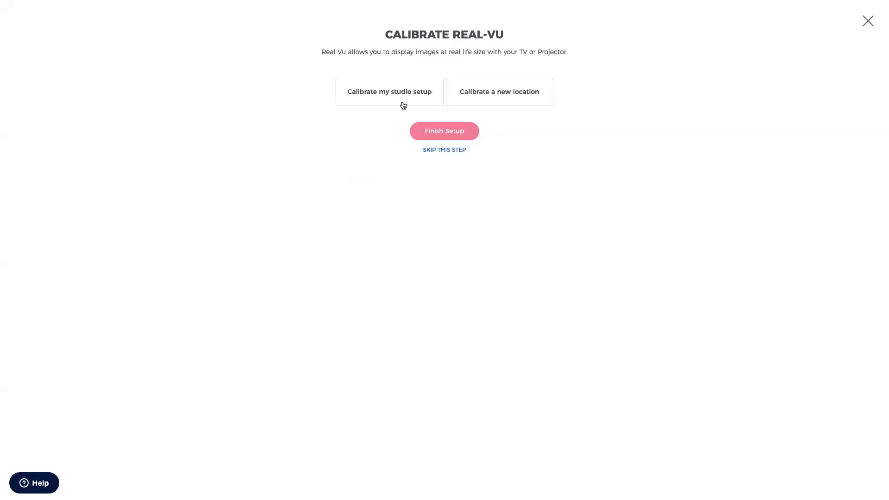
- Look over the studio calibration option, then skip Real-Vu calibration to create the session
left_click(487, 102)
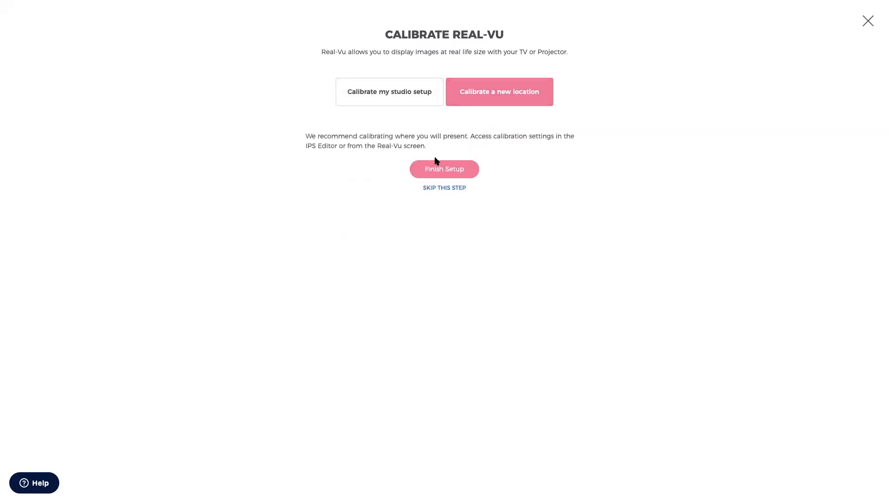
left_click(406, 95)
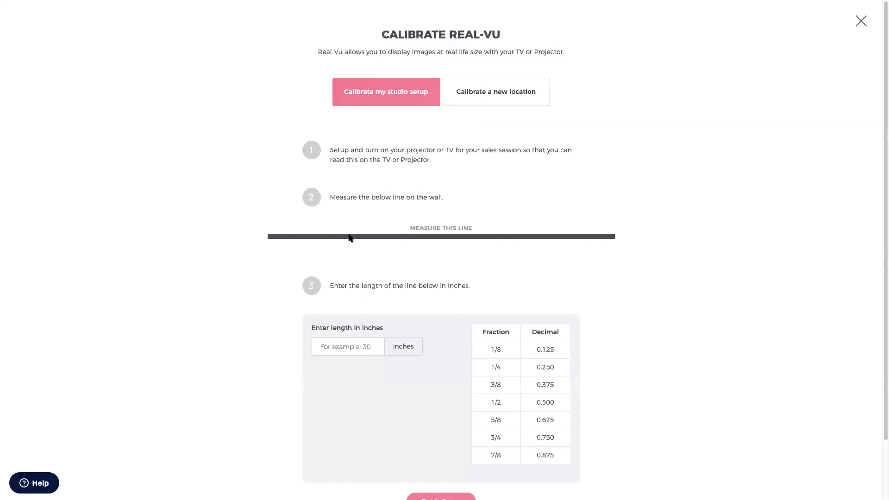
left_click(348, 347)
scroll(348, 346, "down", 1)
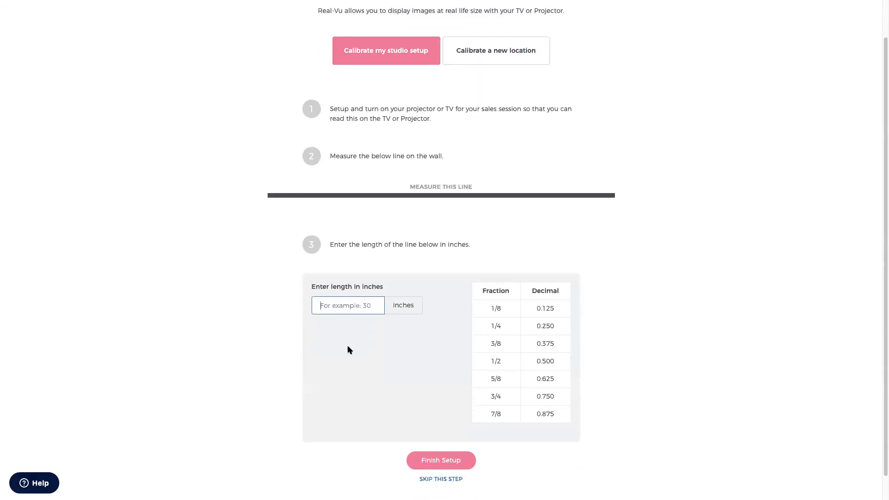
left_click(432, 479)
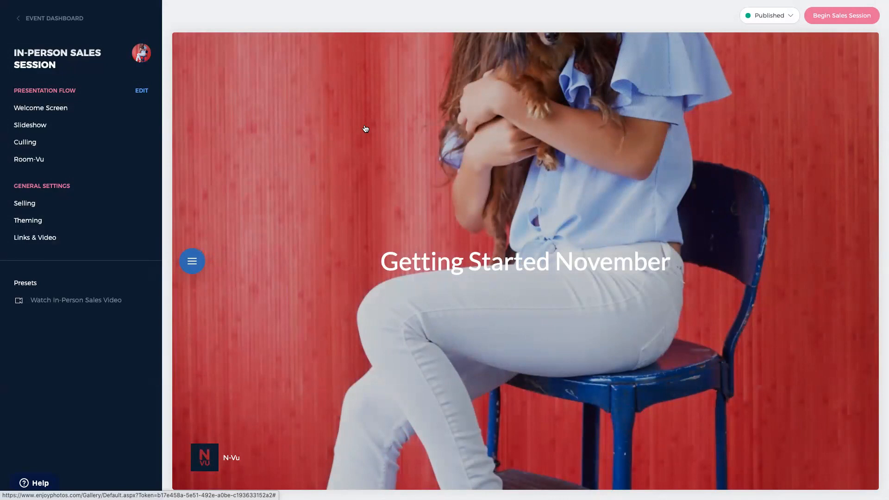
- Open the Welcome Screen settings under Presentation Flow
left_click(61, 110)
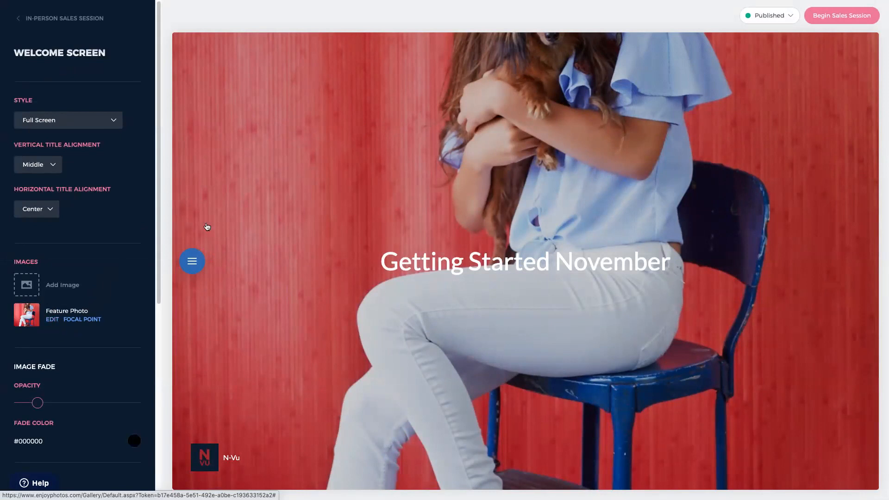
- Keep the Full Screen style and move the feature photo's focal point up to the face
left_click(66, 121)
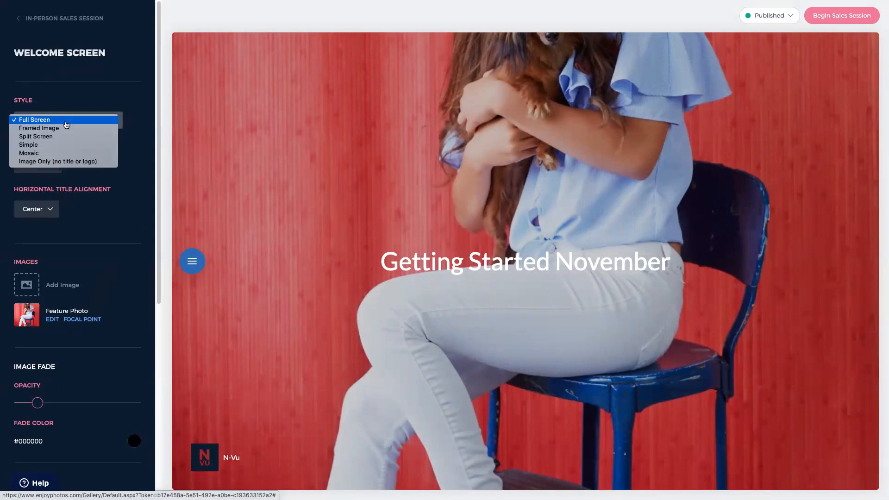
left_click(85, 322)
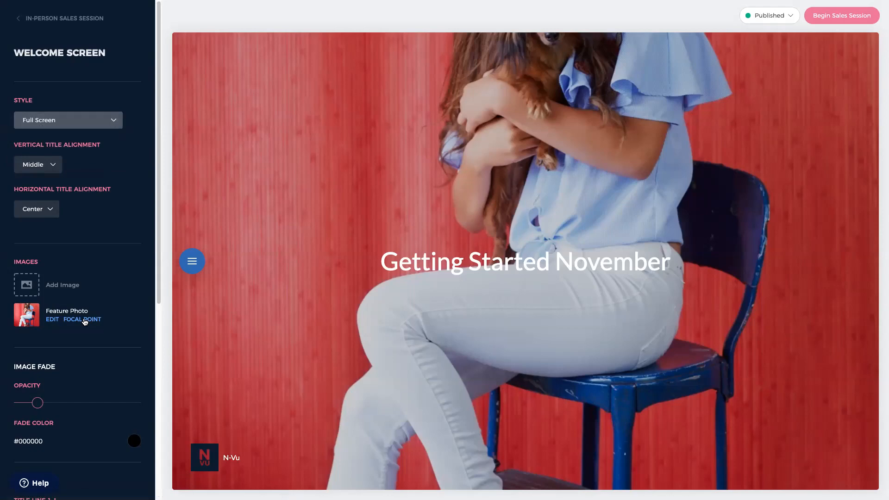
left_click(85, 320)
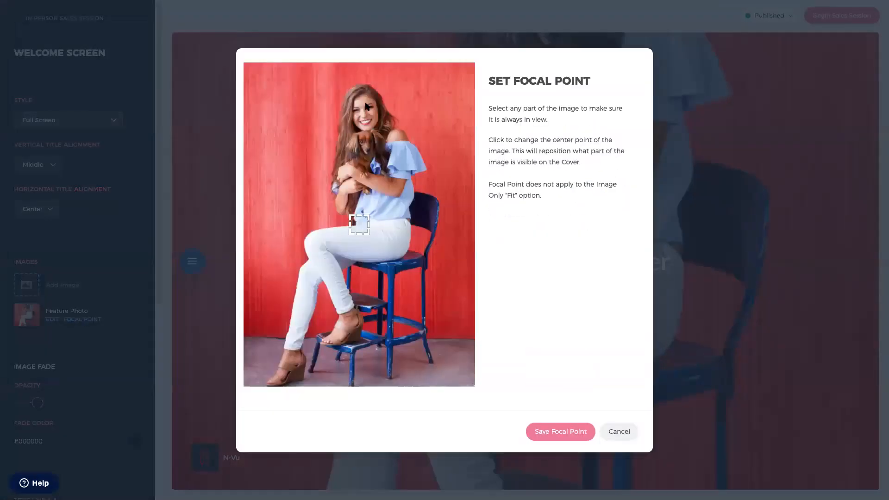
left_click(359, 139)
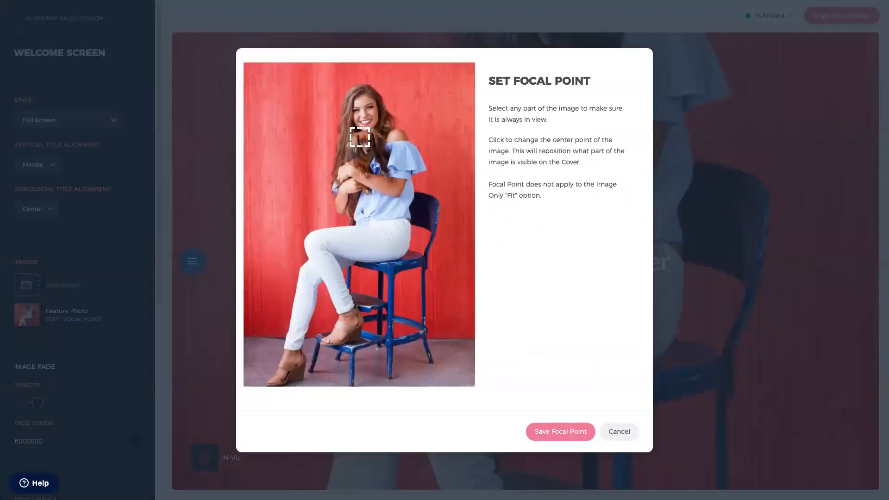
left_click(560, 437)
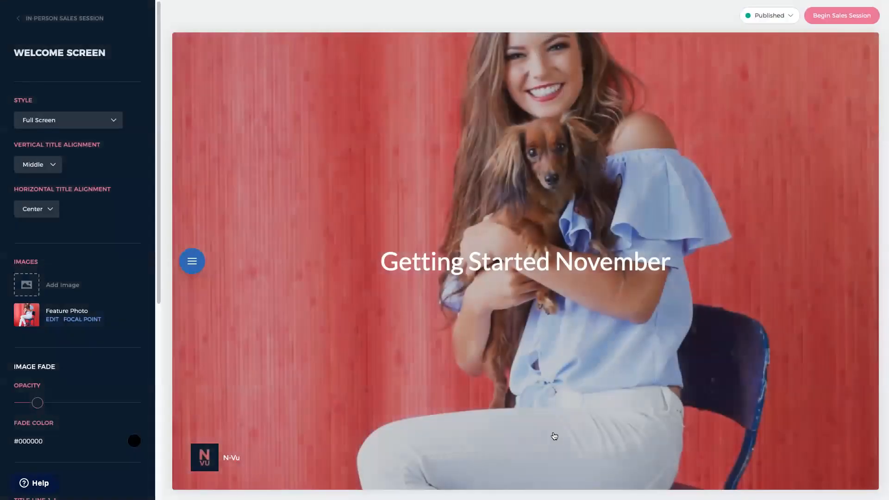
- Replace the feature photo with the 058 close-up portrait with hands in hair
left_click(53, 320)
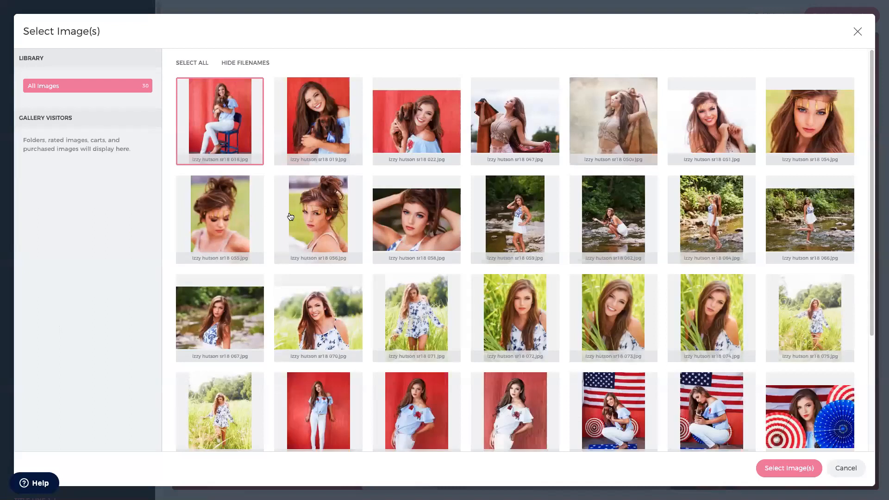
left_click(403, 201)
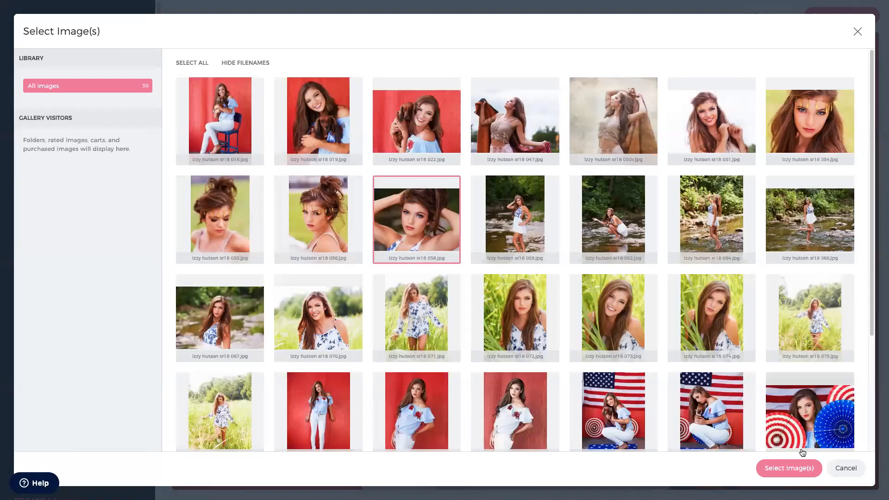
left_click(781, 474)
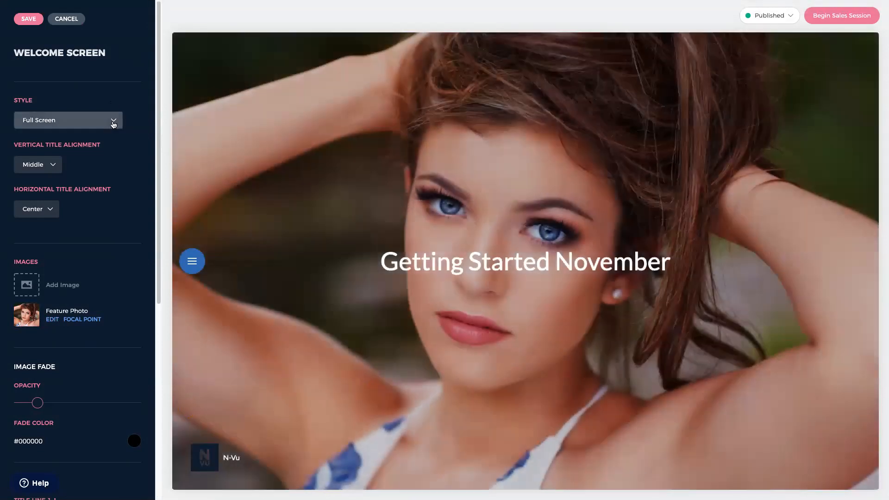
- Preview Framed Image, Split Screen, Mosaic and Image Only styles, then return to Full Screen
left_click(112, 124)
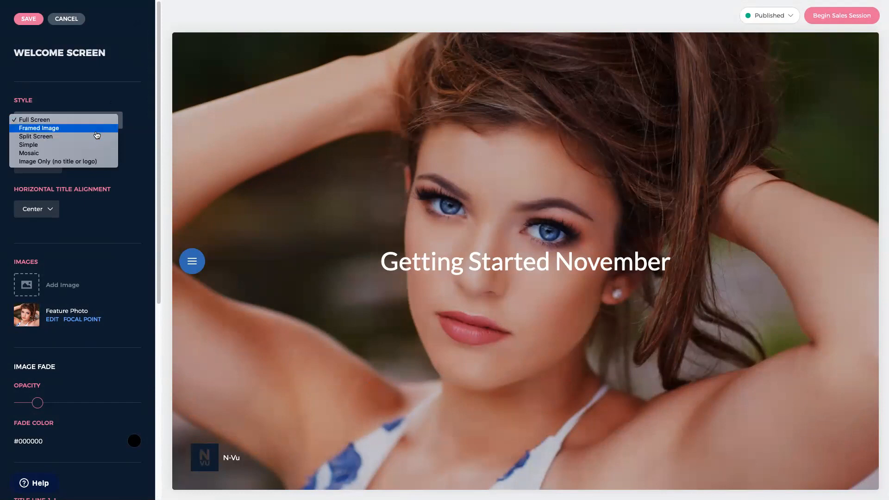
left_click(92, 133)
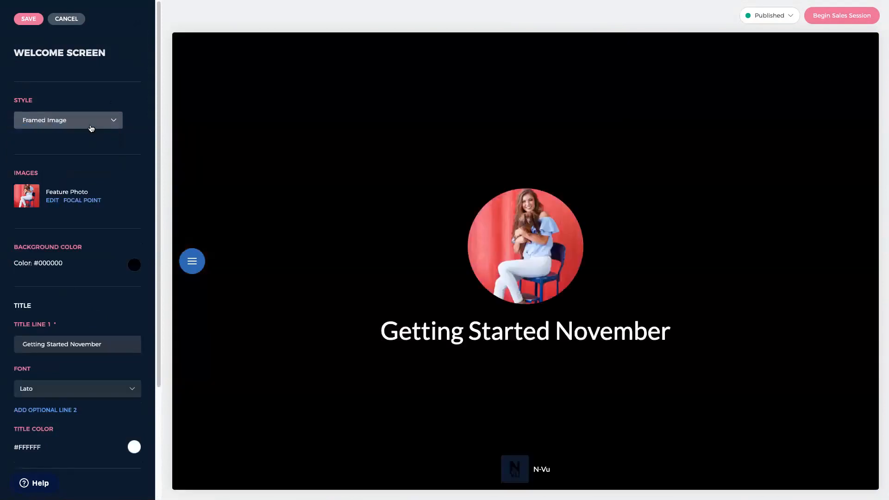
left_click(91, 123)
left_click(89, 132)
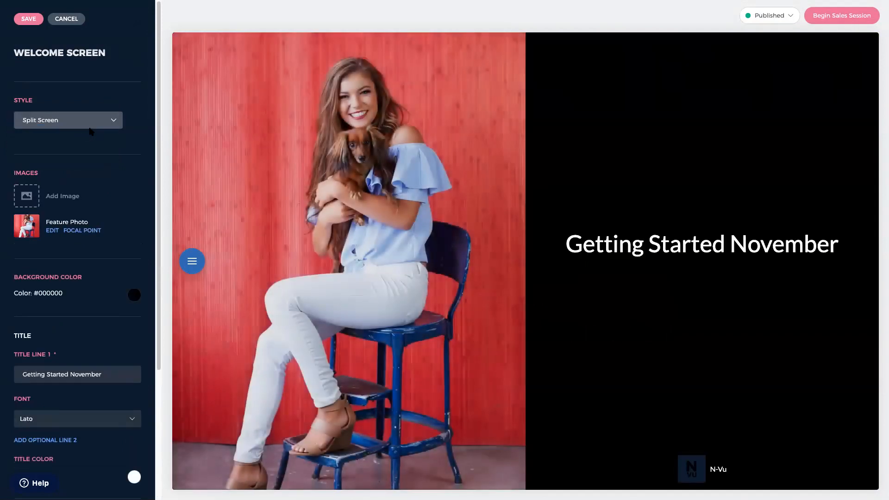
left_click(89, 124)
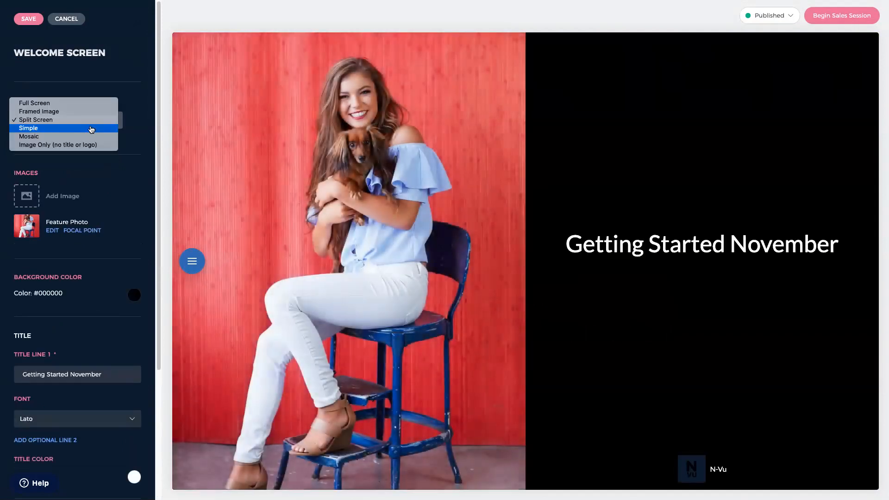
left_click(90, 139)
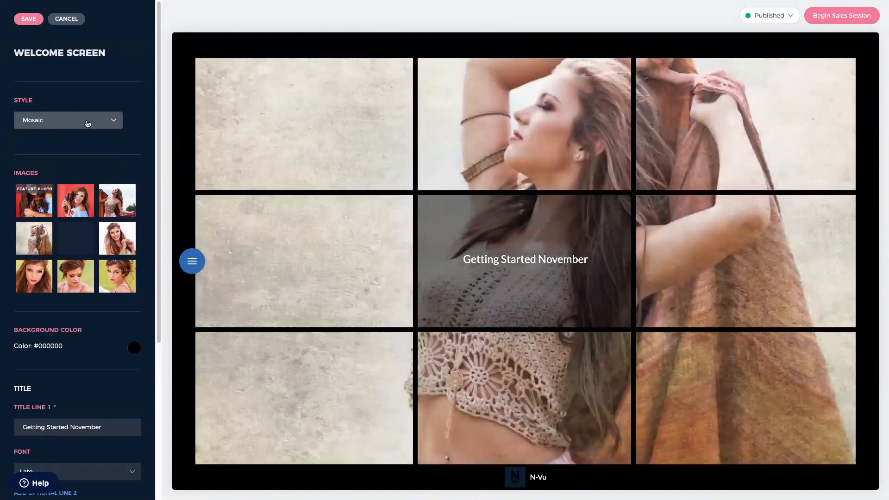
left_click(85, 123)
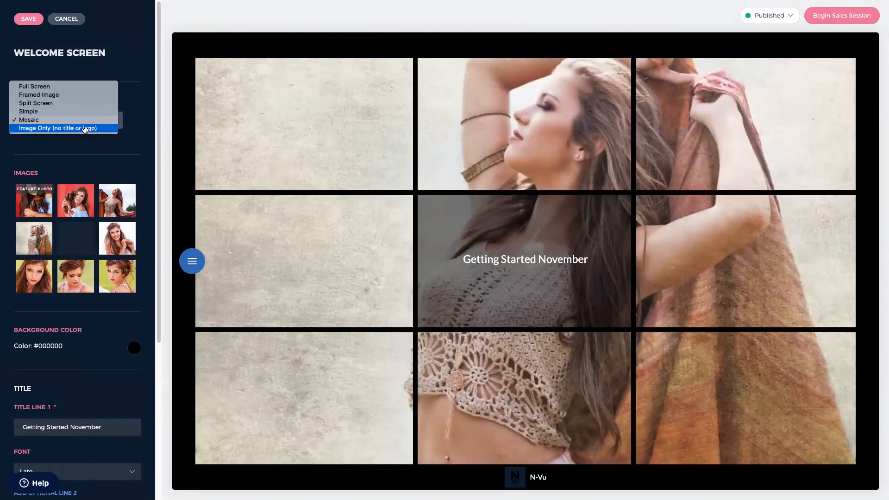
left_click(84, 129)
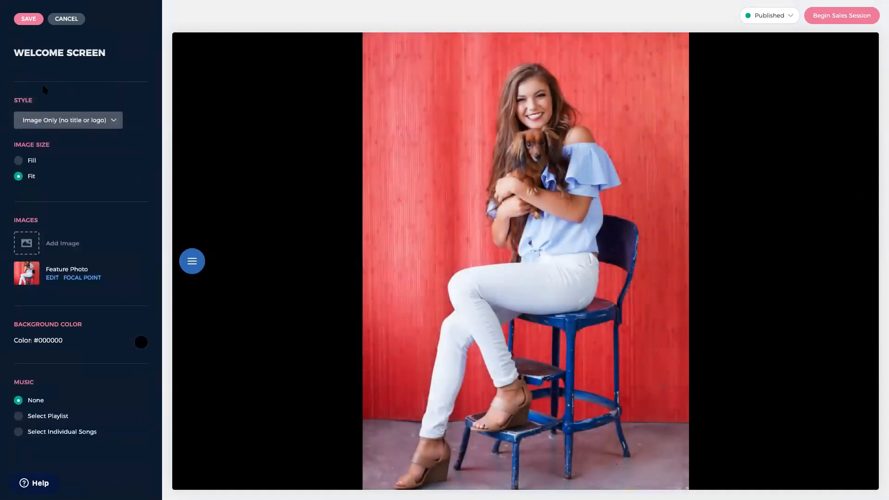
left_click(111, 121)
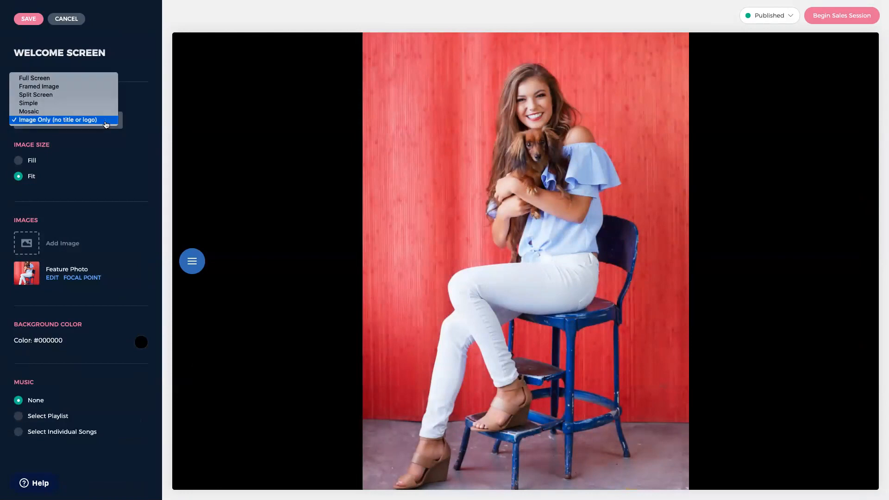
left_click(93, 81)
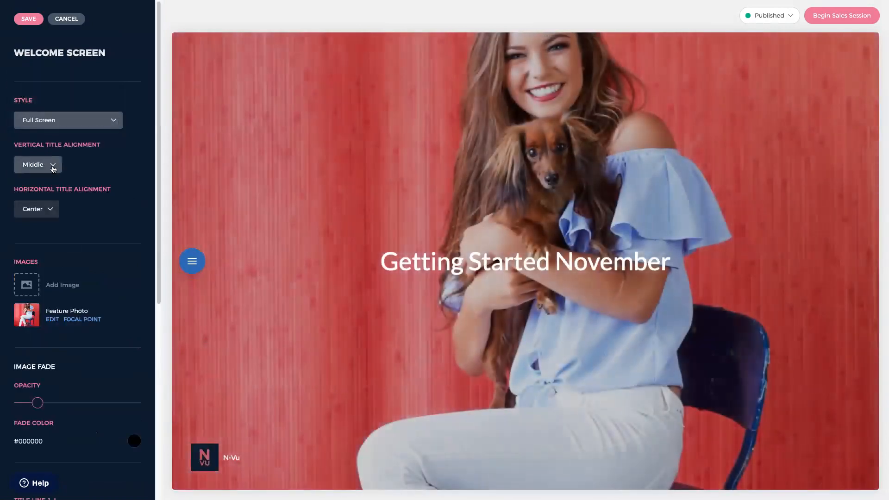
- Set the vertical title alignment to Bottom after trying Top
left_click(54, 168)
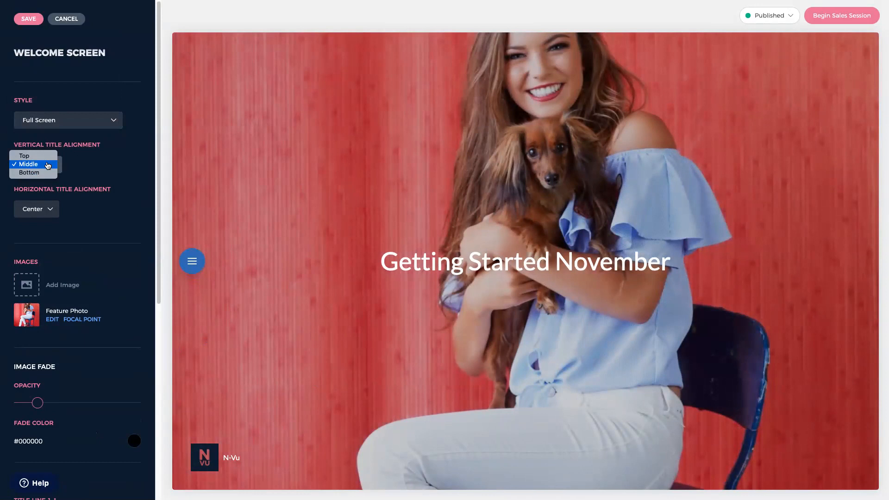
left_click(46, 157)
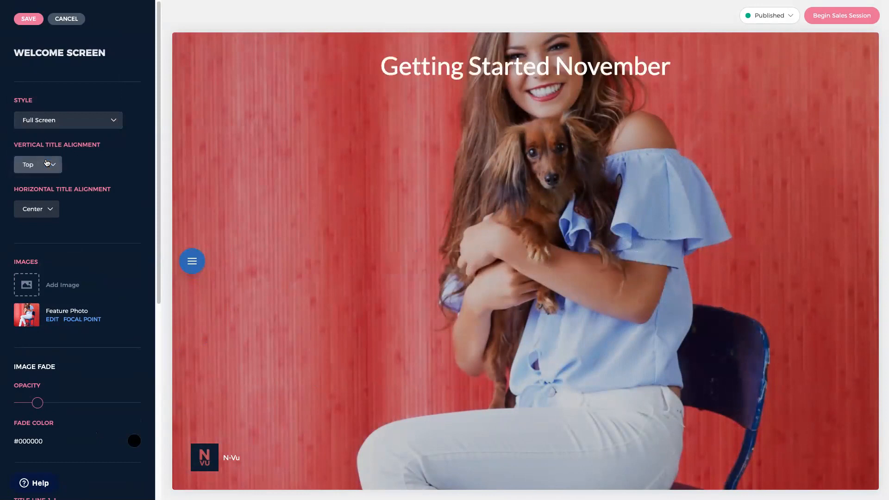
left_click(48, 170)
left_click(49, 181)
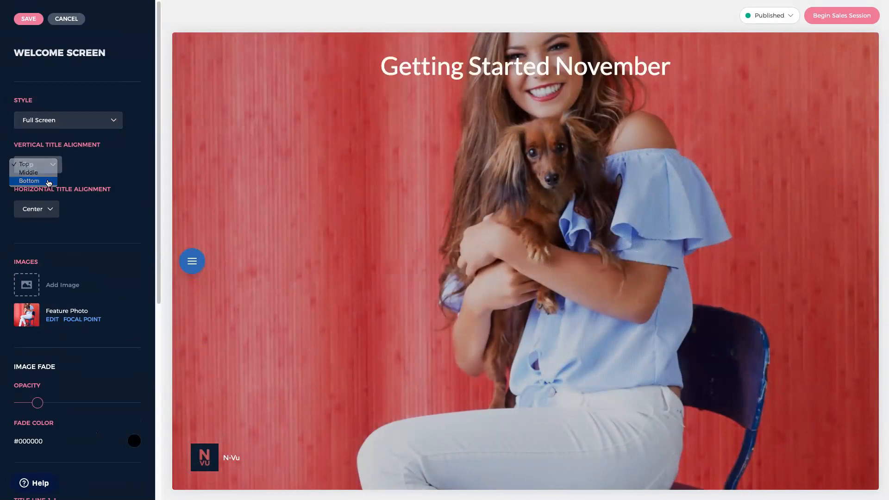
- Set the horizontal title alignment to Left after trying Right
left_click(51, 212)
left_click(43, 220)
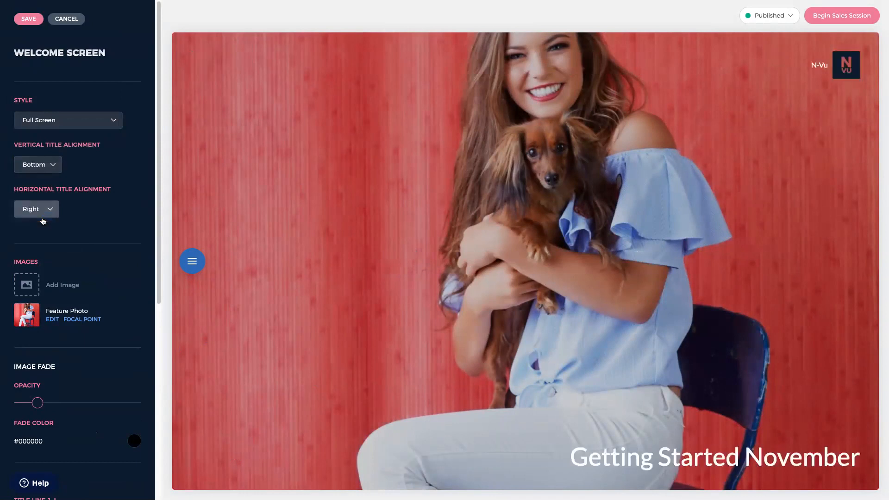
left_click(43, 209)
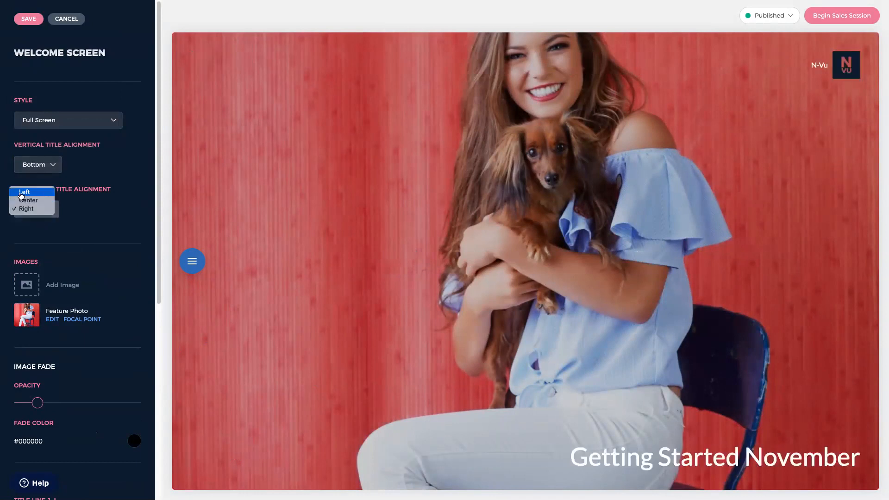
left_click(20, 195)
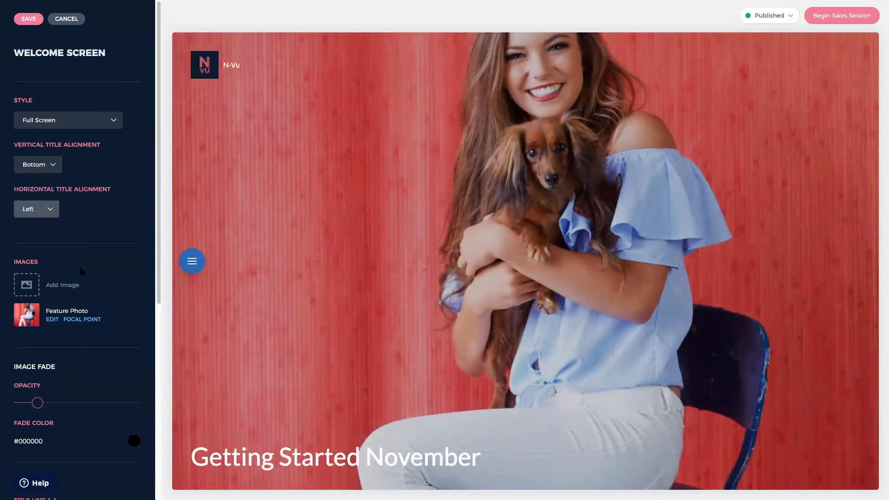
left_click(52, 321)
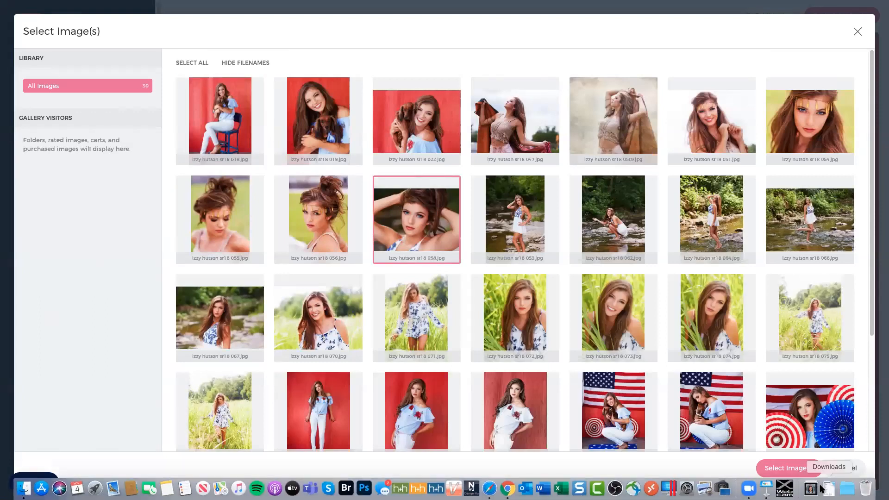
- Apply the 058 close-up portrait as feature photo and scroll down to the Title settings
left_click(788, 467)
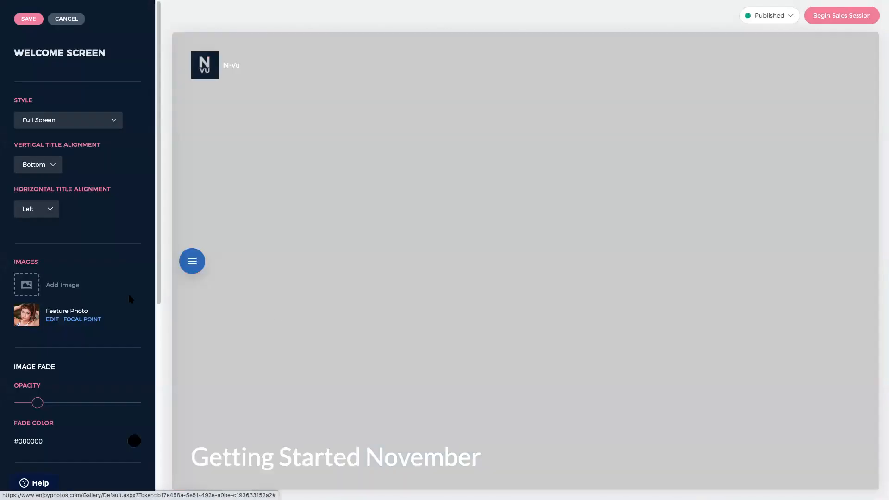
scroll(98, 354, "down", 3)
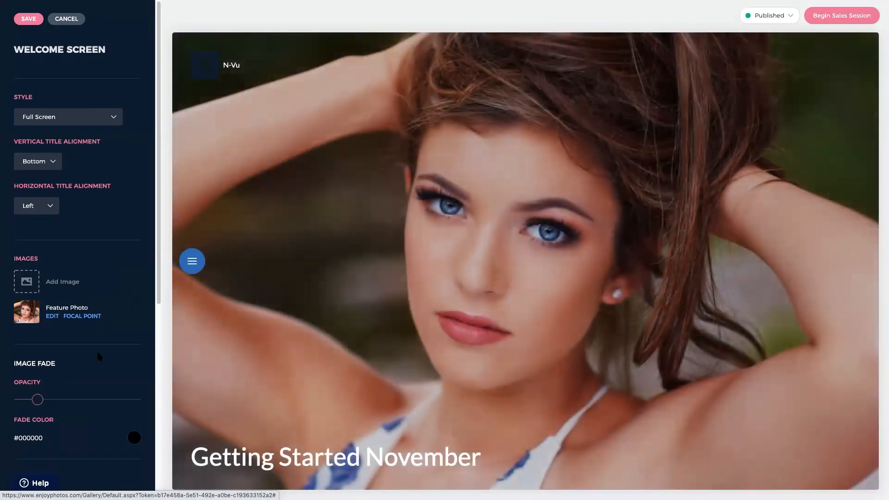
scroll(98, 354, "down", 3)
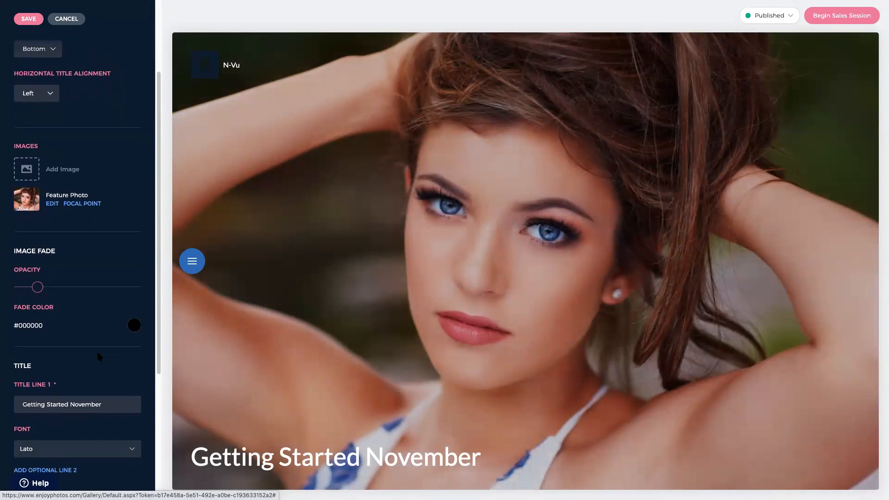
scroll(98, 362, "down", 5)
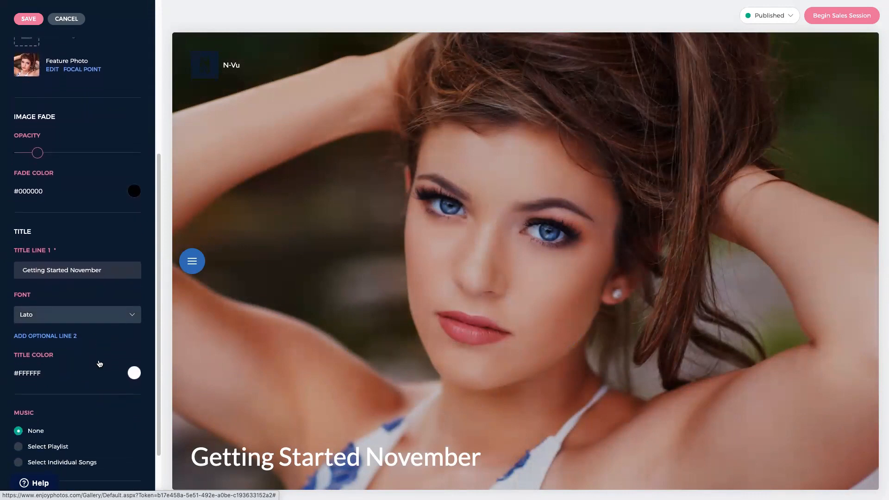
- Set the welcome title font to Roboto Mono from the Monospace category
left_click(80, 319)
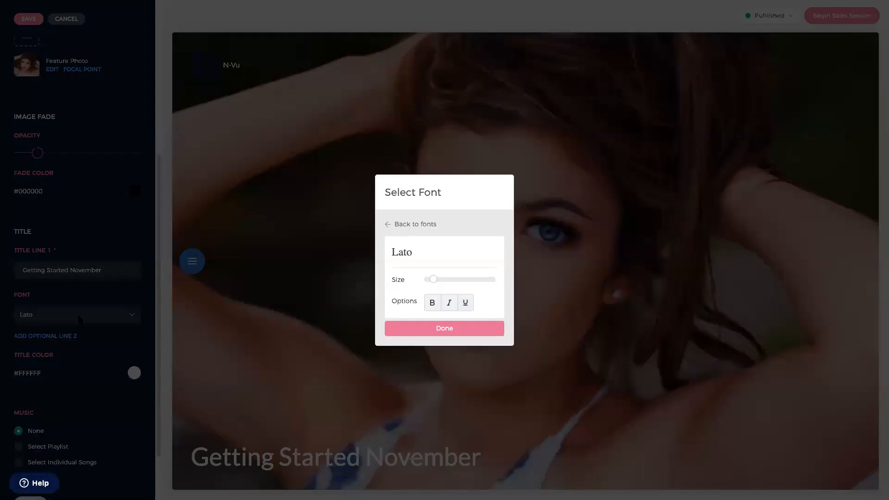
left_click(415, 225)
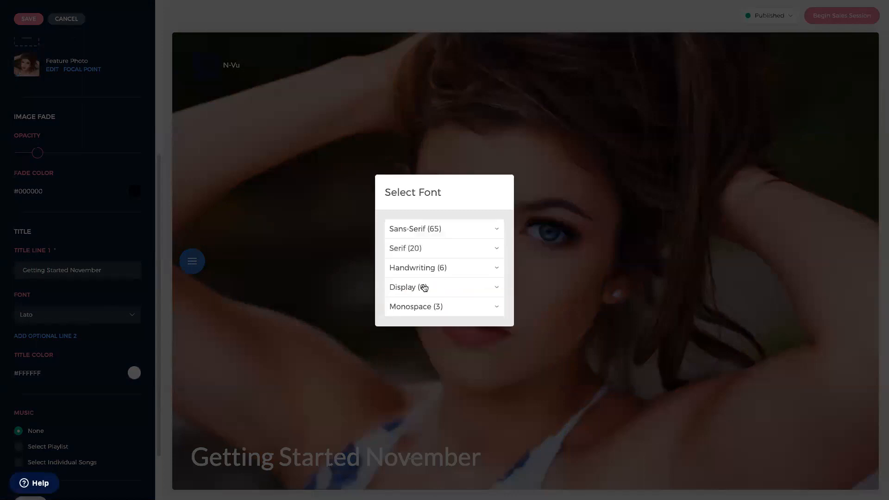
left_click(428, 306)
left_click(416, 267)
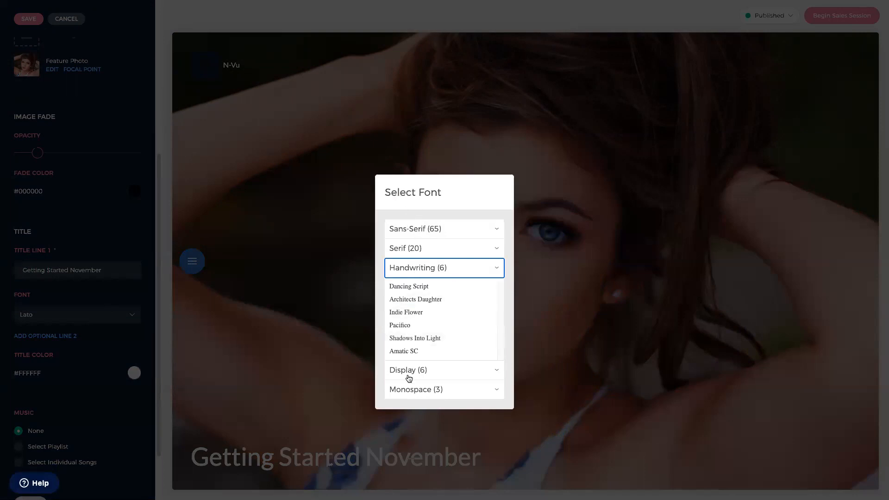
left_click(408, 390)
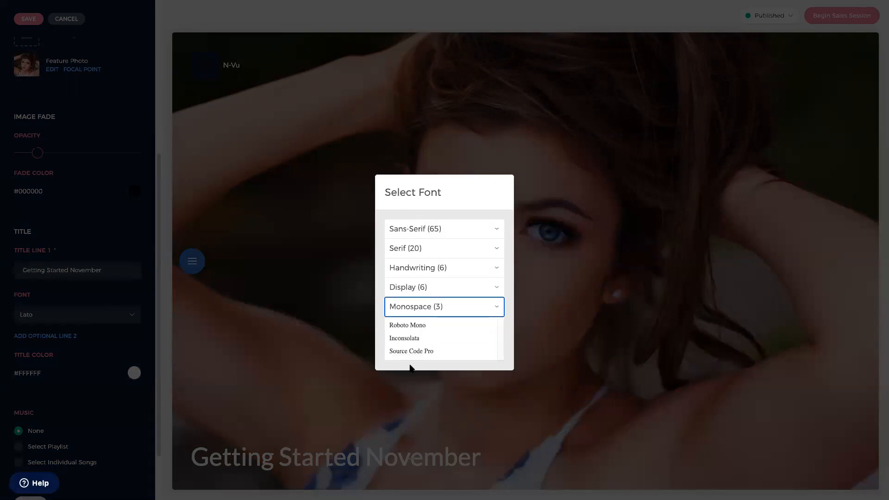
left_click(399, 325)
left_click(410, 330)
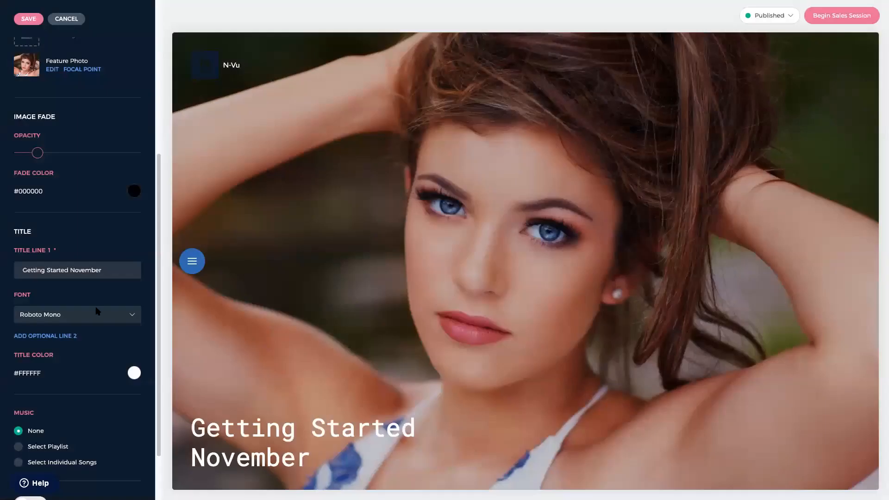
scroll(108, 398, "down", 3)
scroll(107, 398, "down", 1)
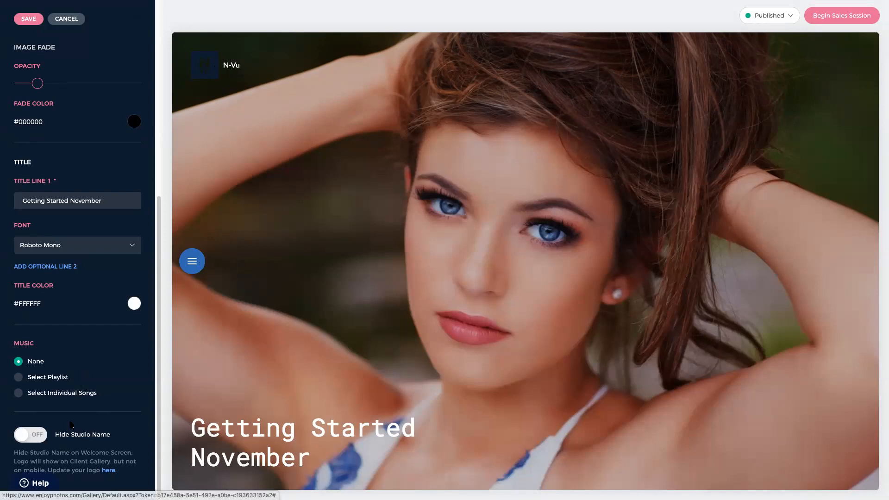
- Hide the studio name, save the welcome screen, and return to the session overview
left_click(41, 437)
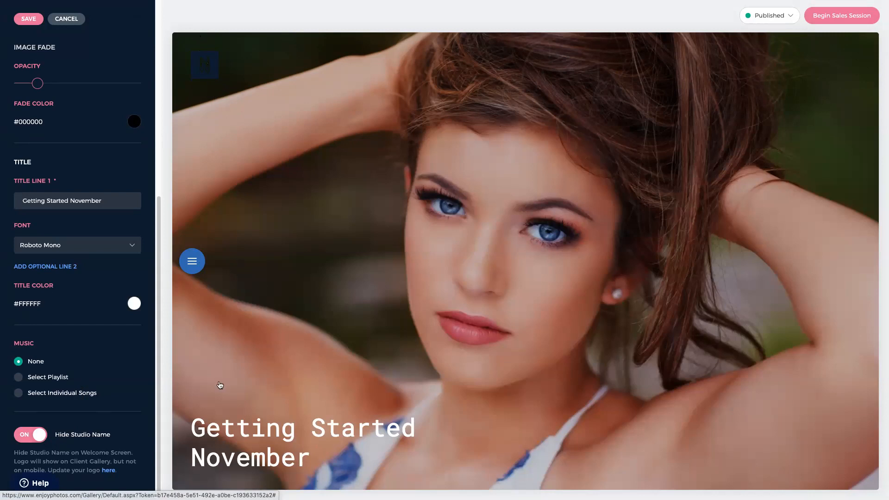
left_click(28, 20)
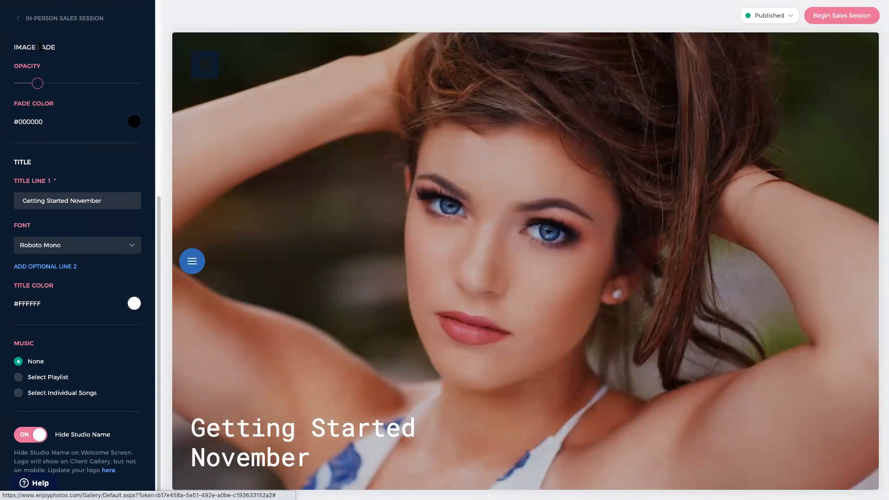
left_click(42, 18)
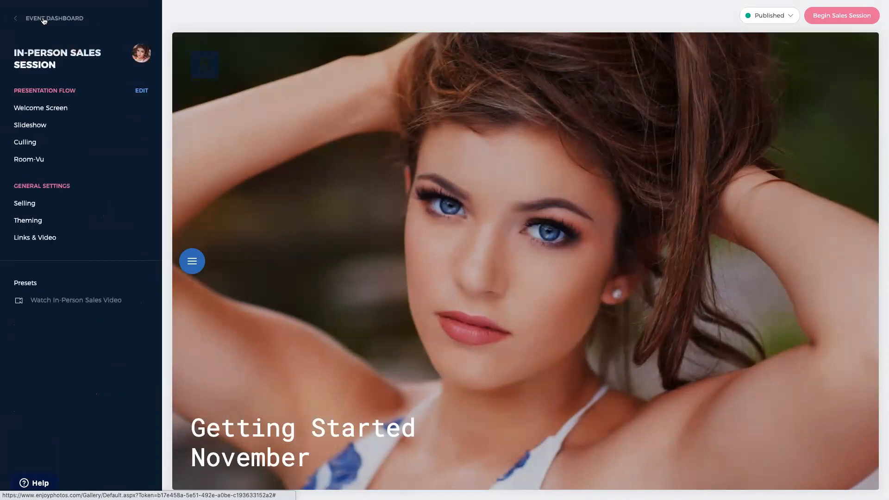
- Set the slideshow to 2 seconds per image, keeping the Fade transition
left_click(38, 131)
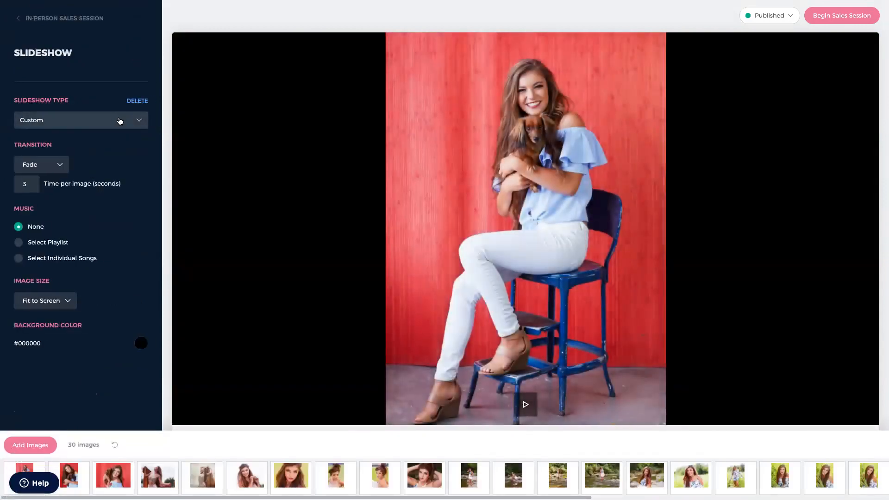
left_click(35, 184)
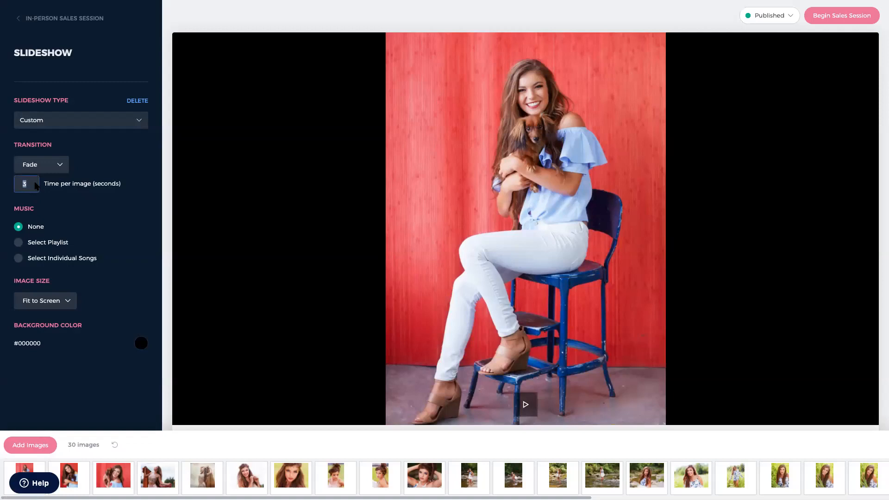
type("2")
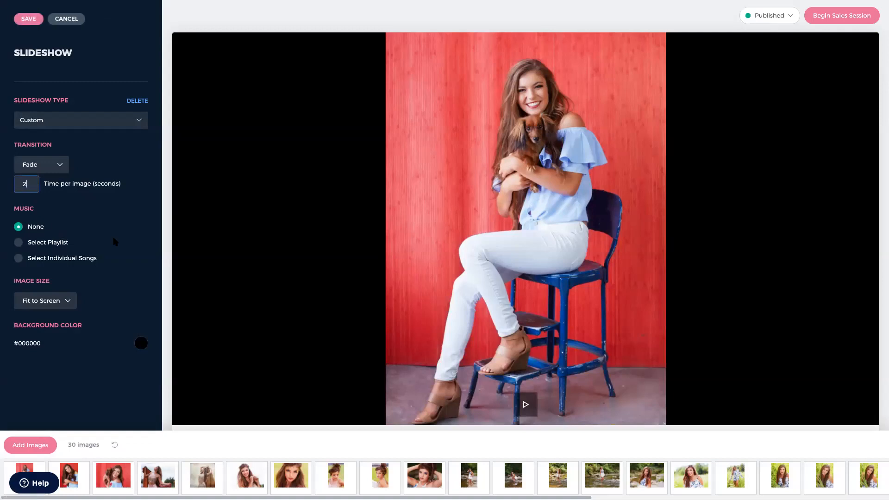
left_click(65, 167)
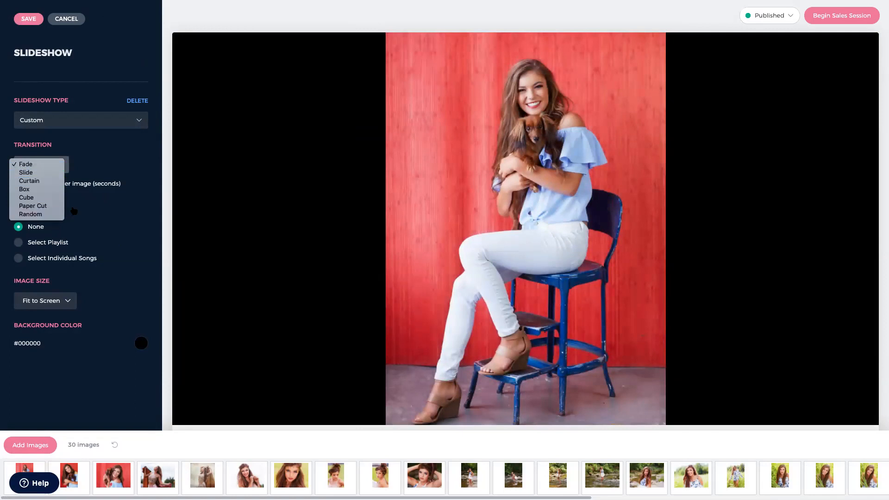
left_click(91, 210)
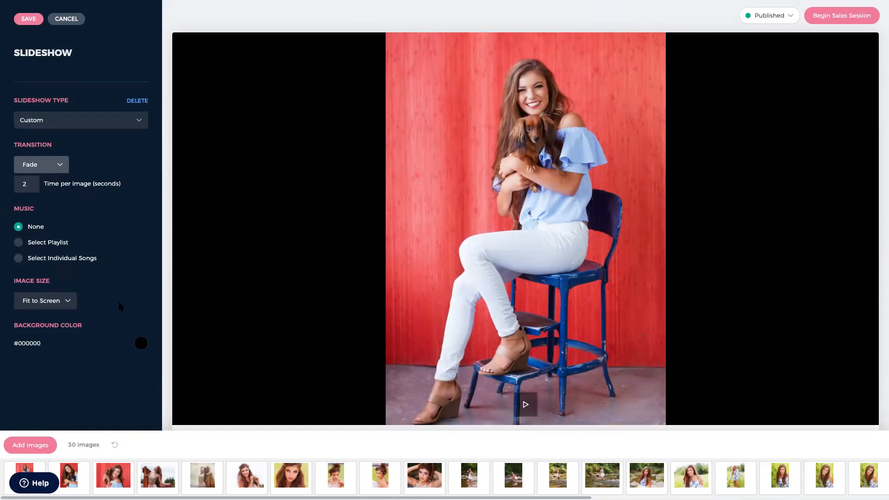
- Try Fill Screen, settle back on Fit to Screen, and move the ninth photo later
left_click(68, 302)
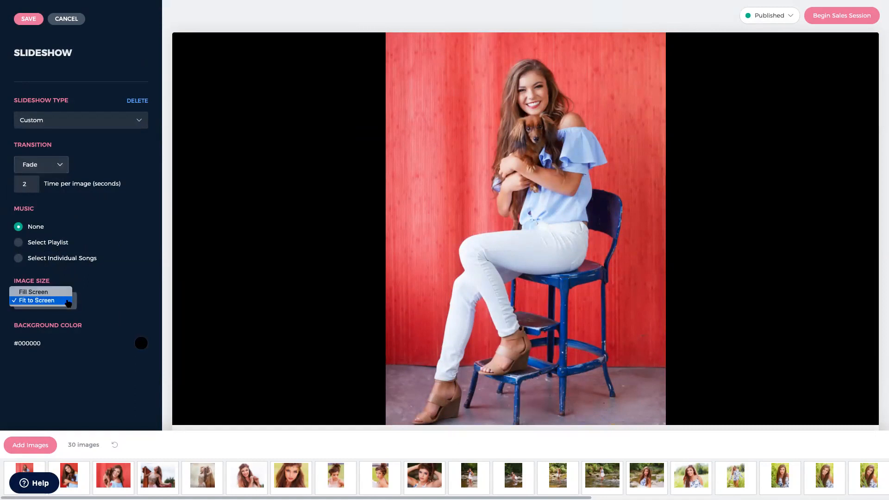
left_click(100, 300)
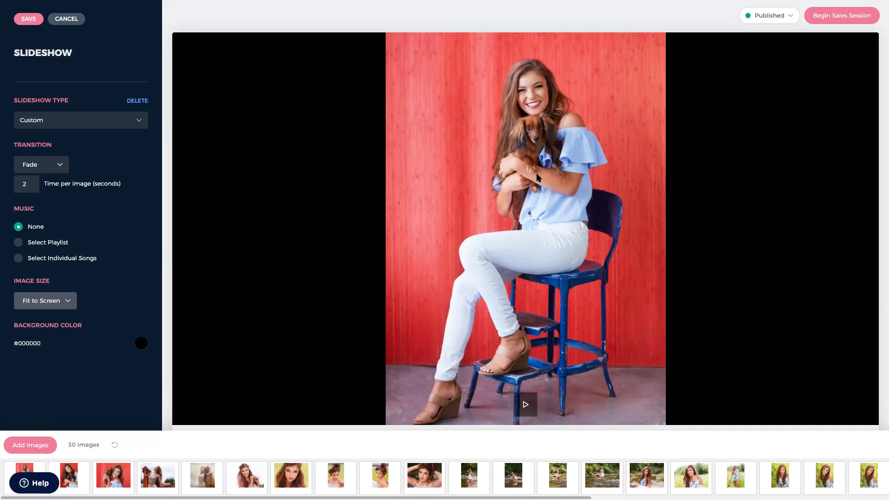
left_click(54, 301)
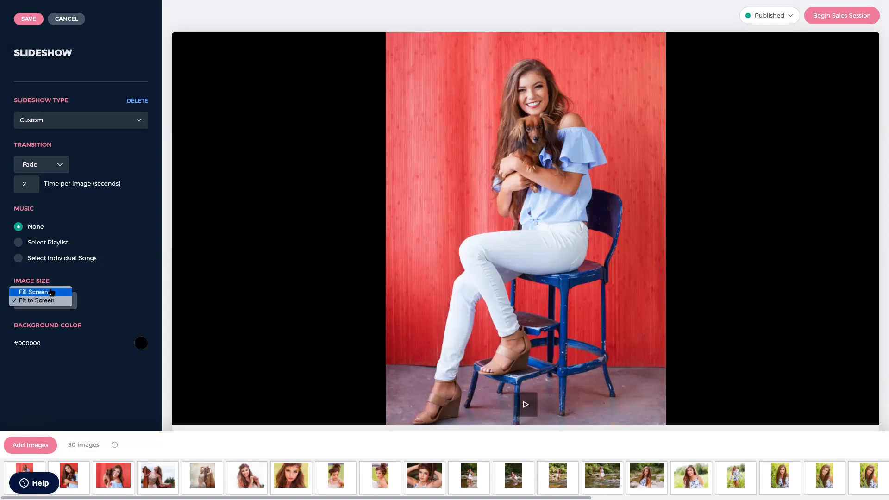
left_click(51, 292)
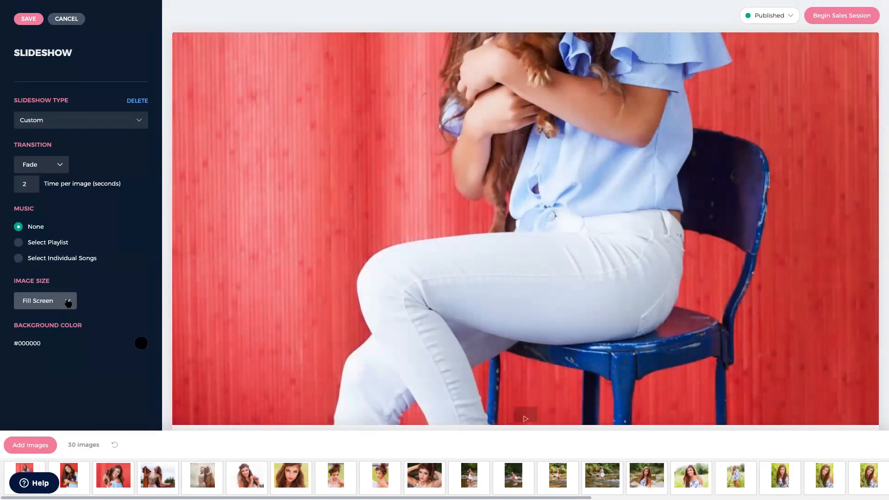
left_click(68, 303)
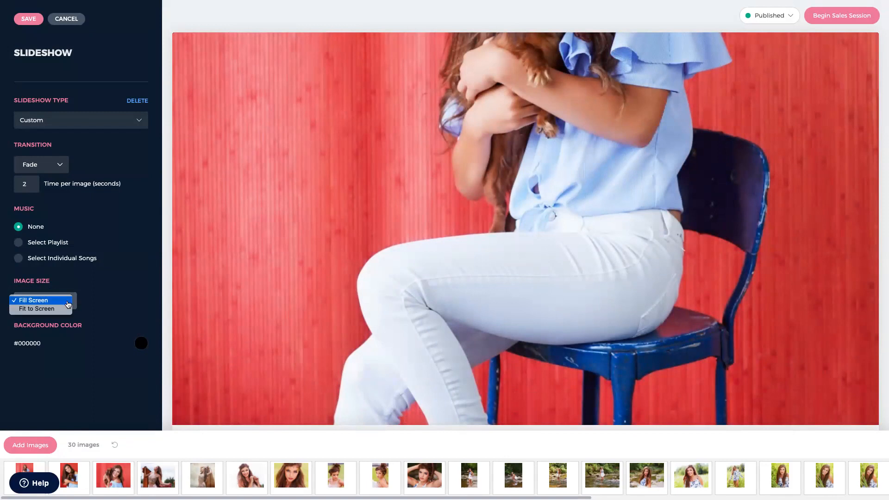
left_click(37, 309)
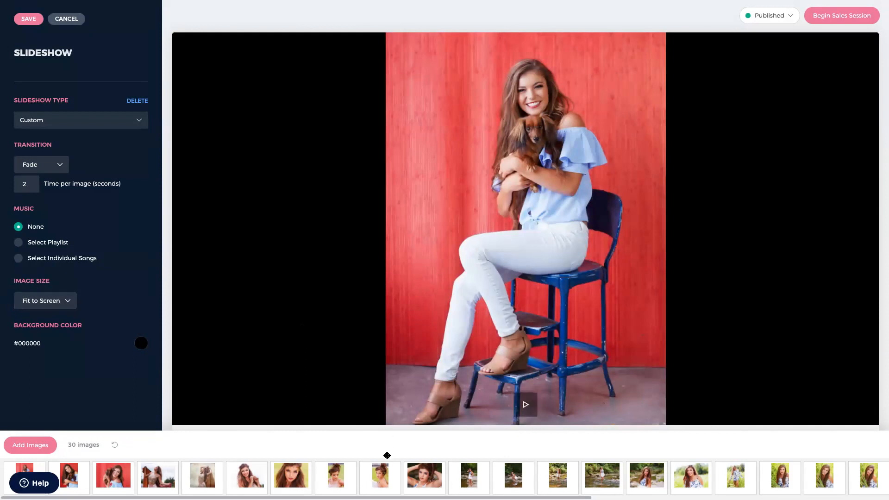
left_click_drag(373, 476, 479, 461)
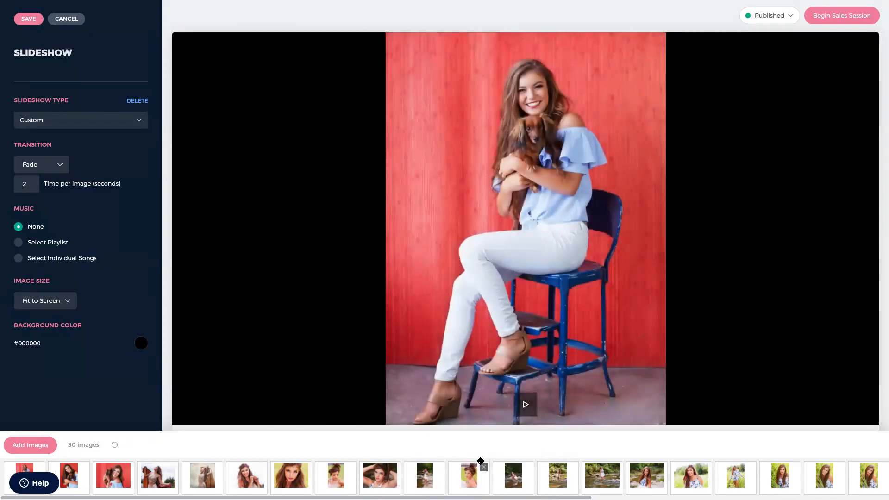
- Save the slideshow changes and open the Culling settings from the session overview
left_click(31, 21)
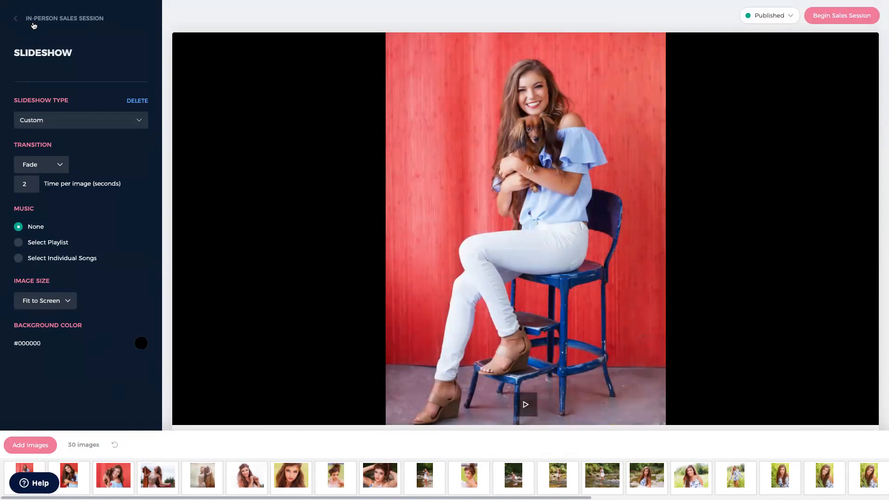
left_click(33, 18)
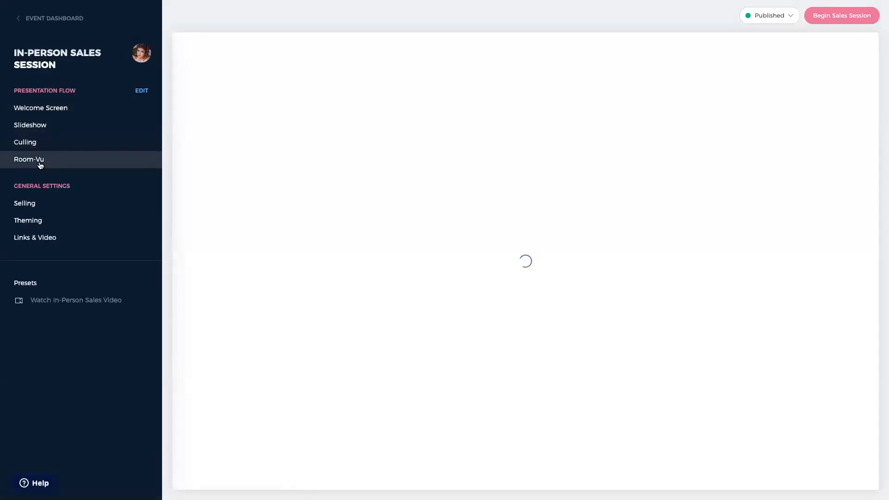
left_click(37, 144)
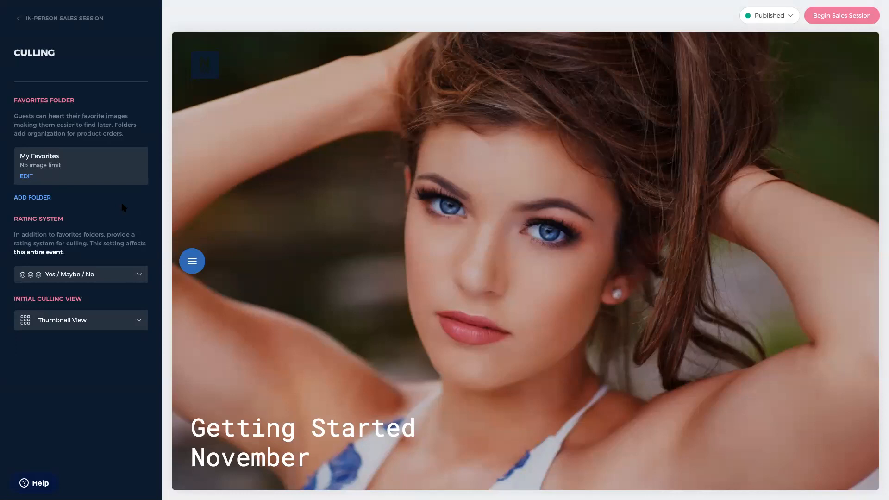
- Add an 'albums' favorites folder with a 40-image limit
left_click(45, 199)
left_click(373, 214)
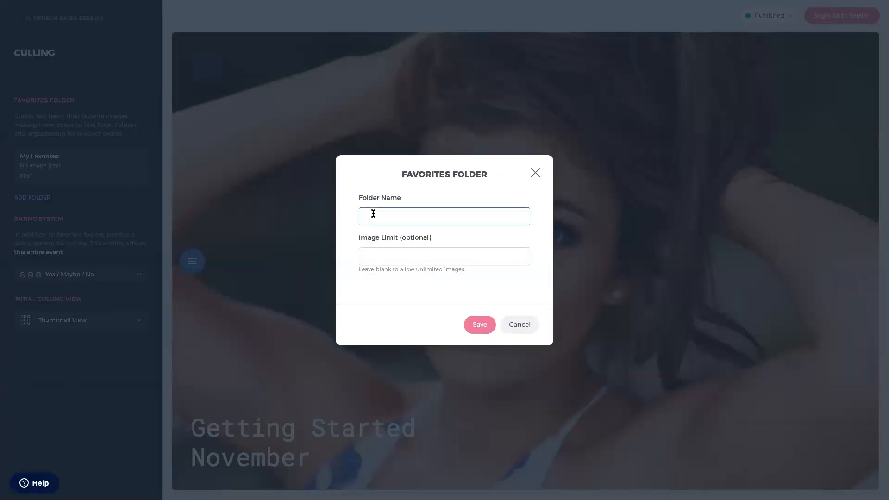
type("albums")
left_click(376, 249)
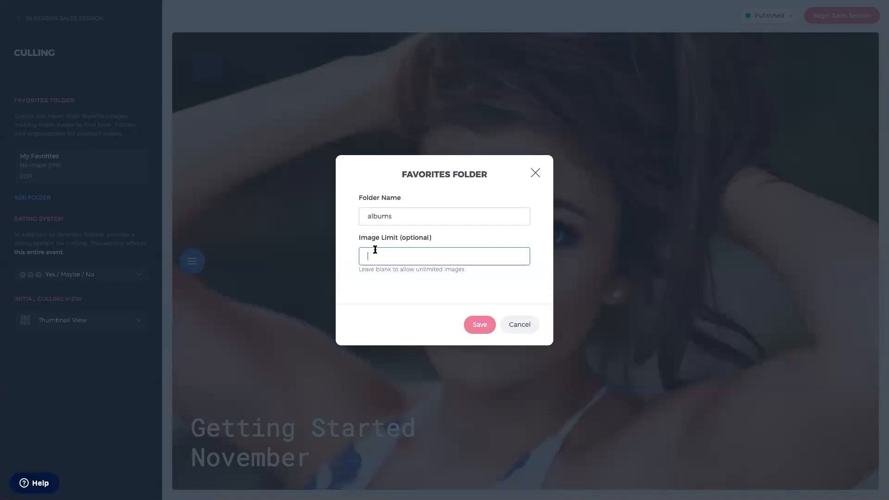
type("40")
left_click(479, 325)
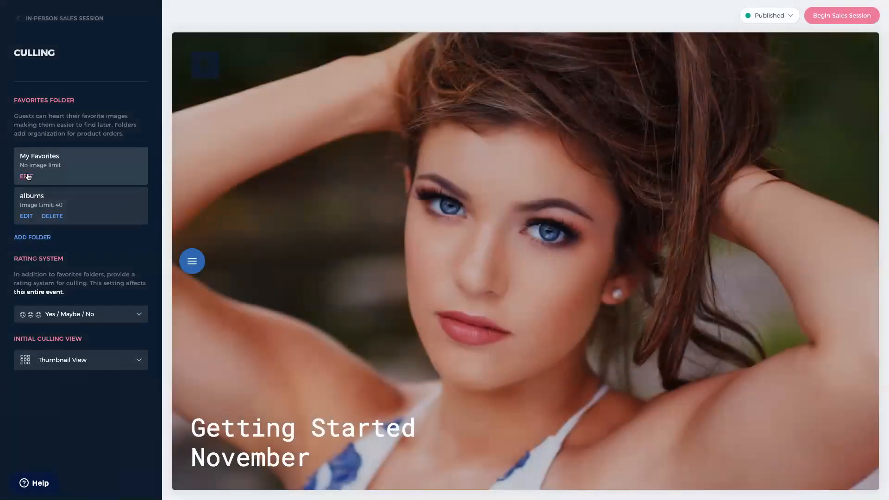
- Add a 'wall decor' favorites folder and return to the session overview
left_click(33, 237)
left_click(375, 217)
type("wall deco")
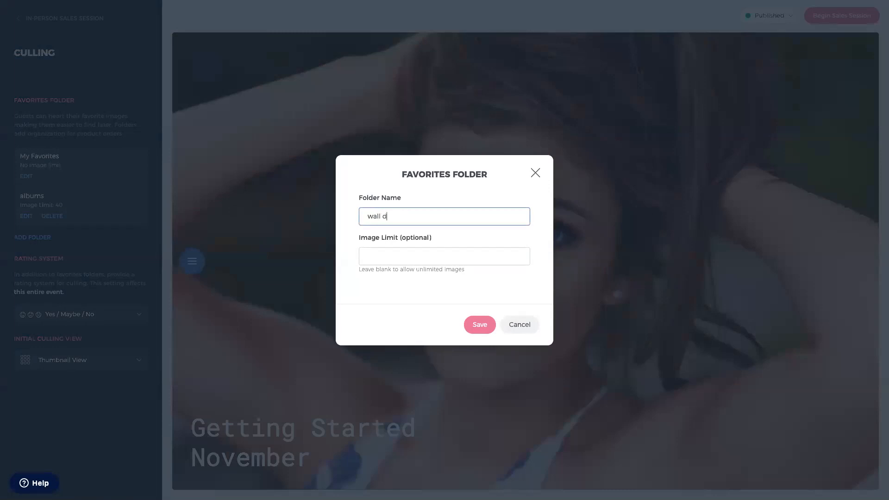
type("r")
left_click(473, 327)
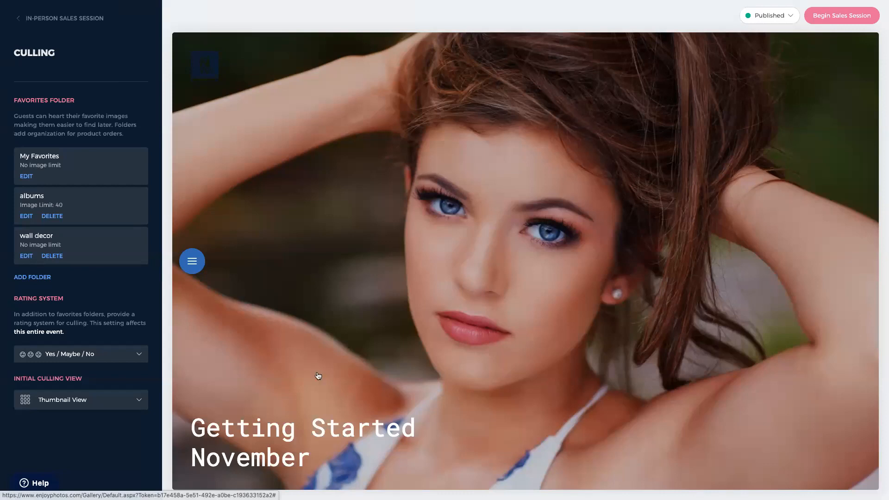
left_click(31, 20)
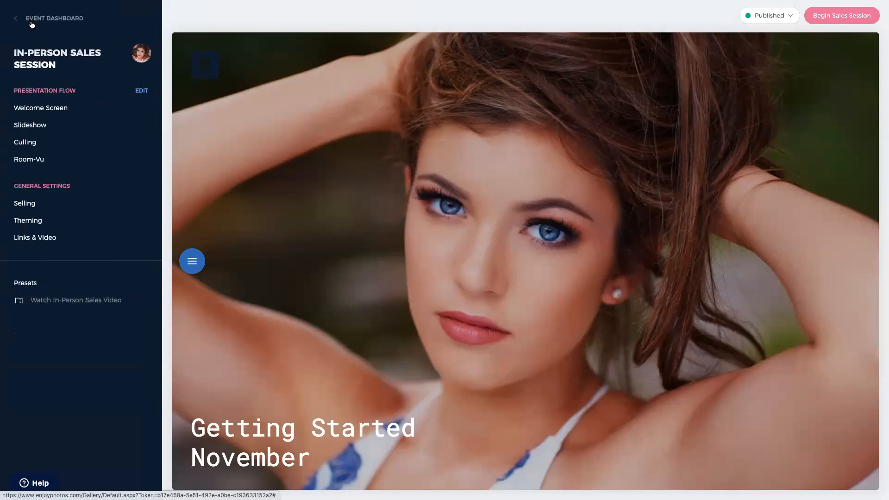
- Review the 17 stock and event rooms offered in Room-Vu, then return to Room-Vu settings
left_click(37, 162)
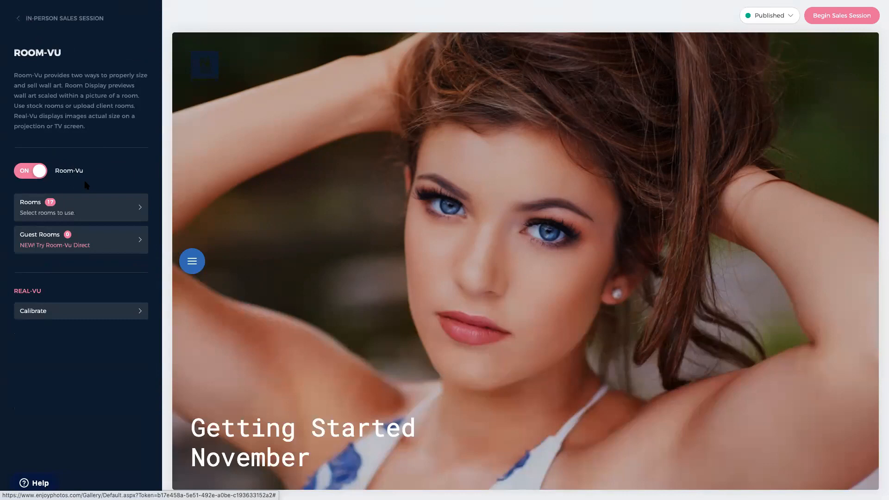
left_click(103, 209)
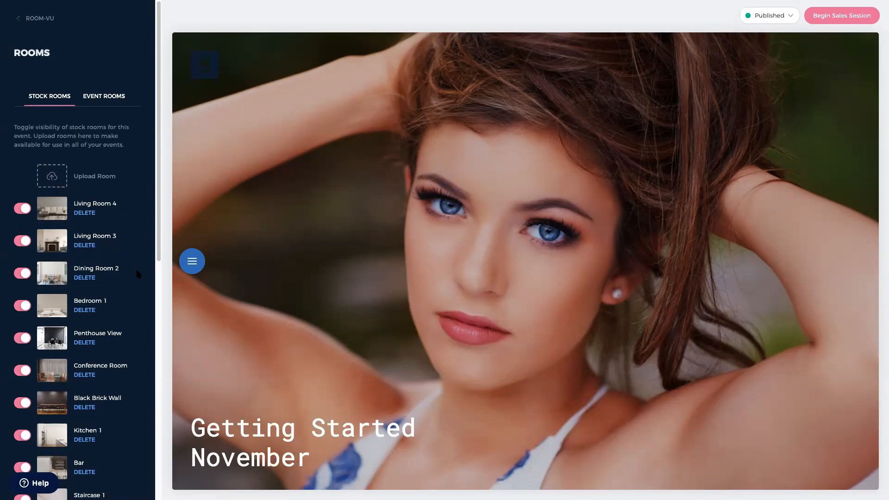
scroll(138, 274, "down", 8)
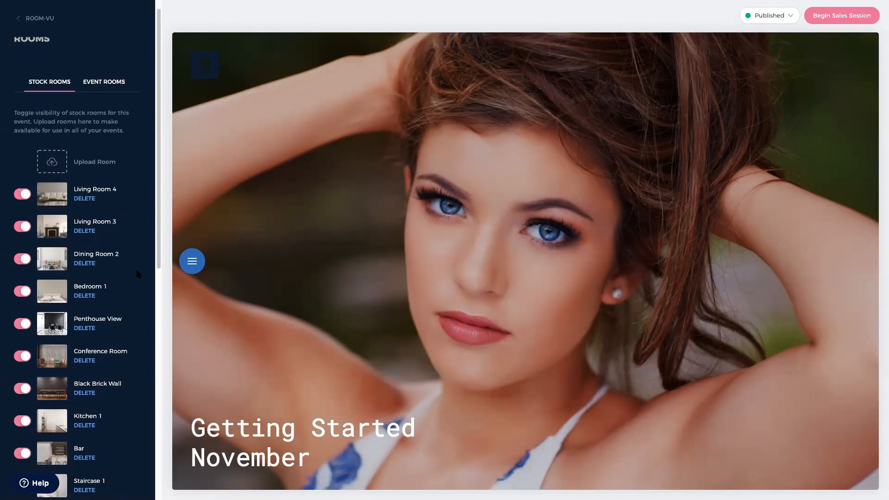
scroll(138, 274, "down", 2)
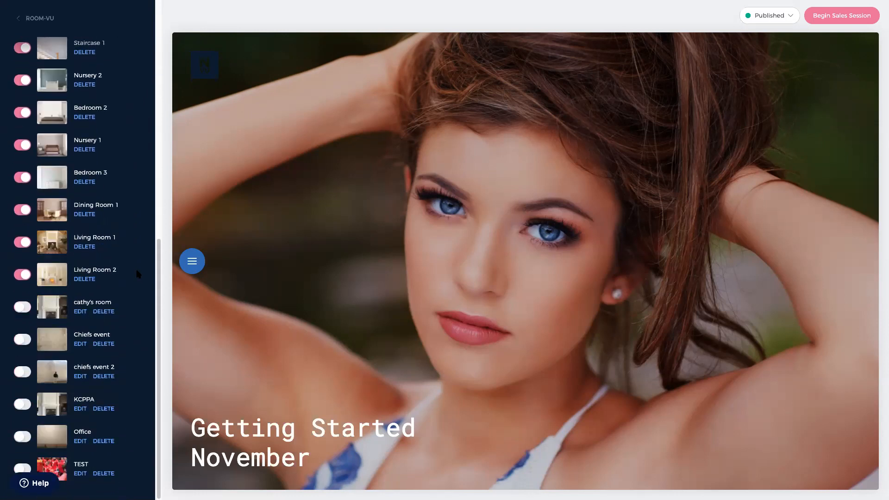
scroll(138, 274, "up", 10)
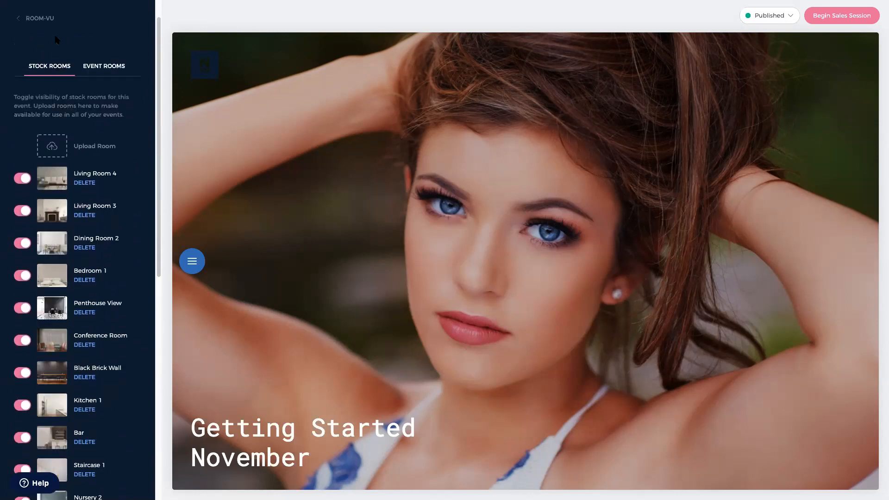
left_click(39, 18)
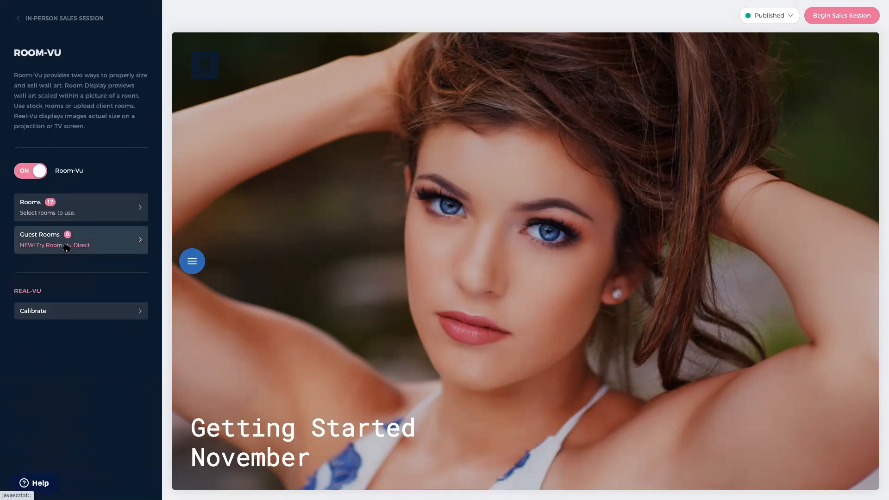
left_click(98, 242)
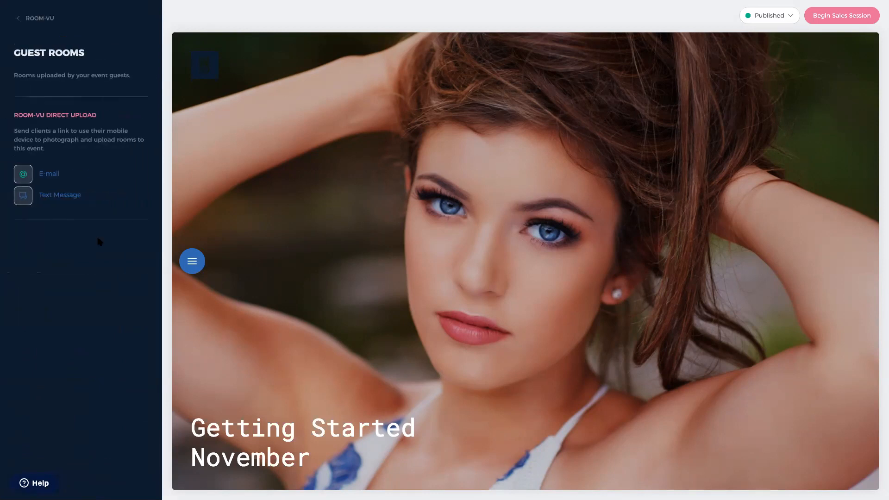
left_click(23, 197)
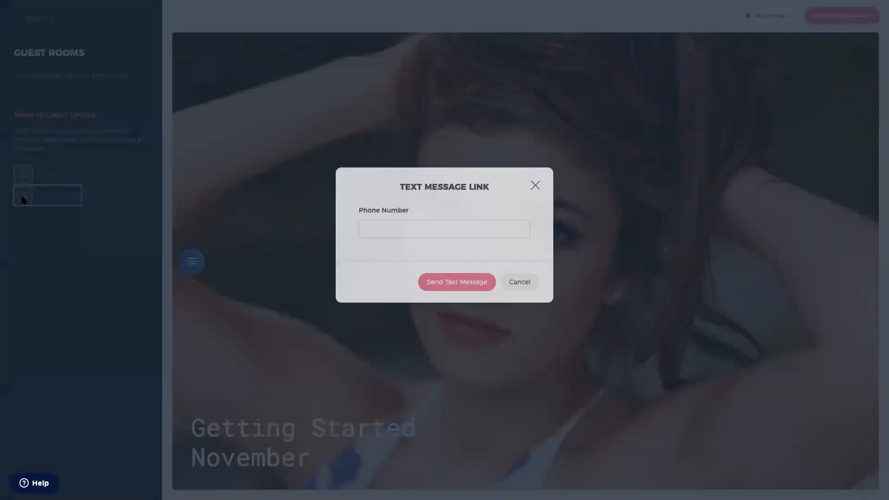
left_click(384, 248)
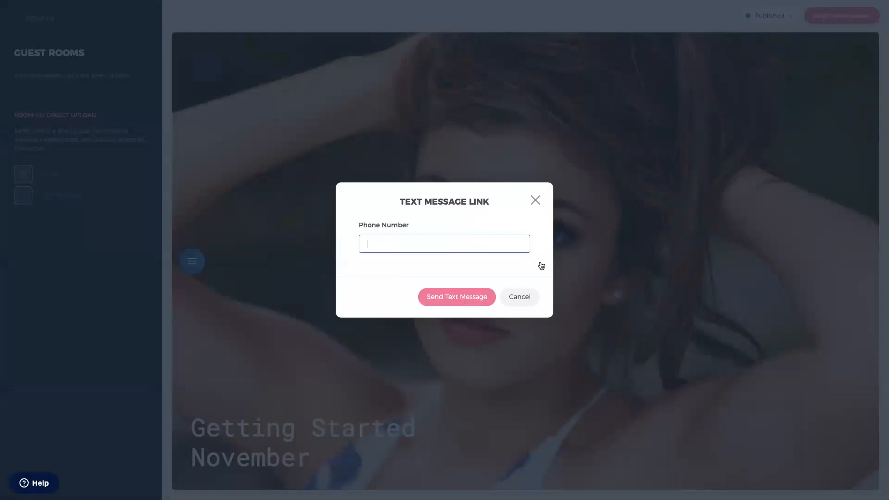
left_click(519, 299)
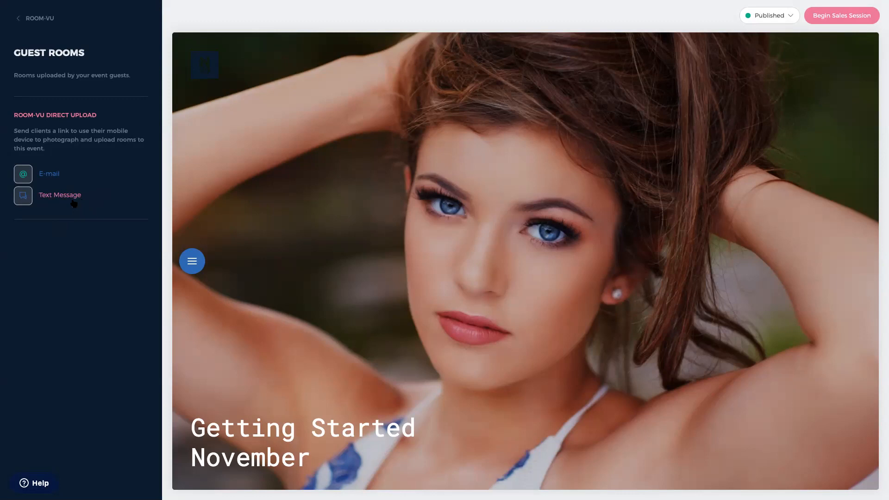
left_click(33, 19)
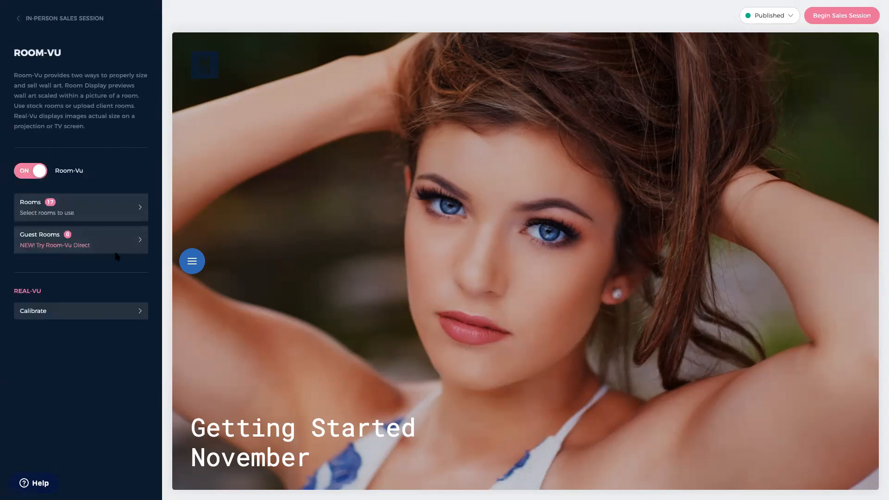
left_click(99, 214)
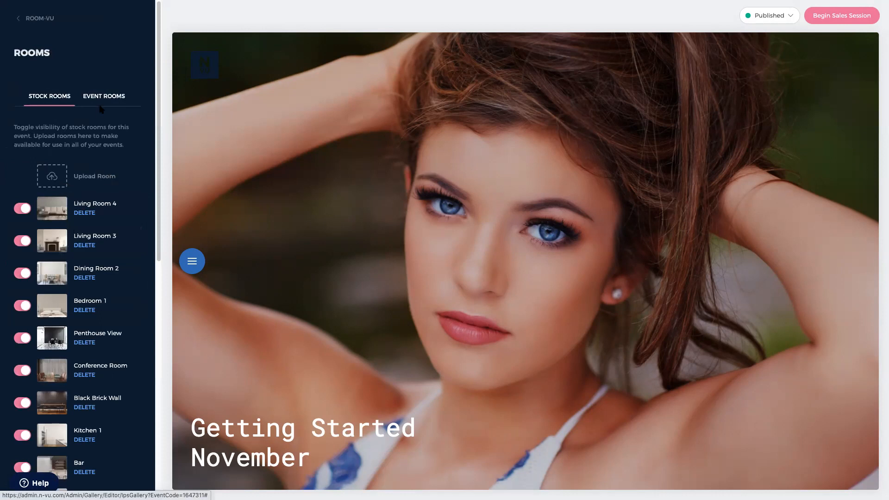
left_click(100, 102)
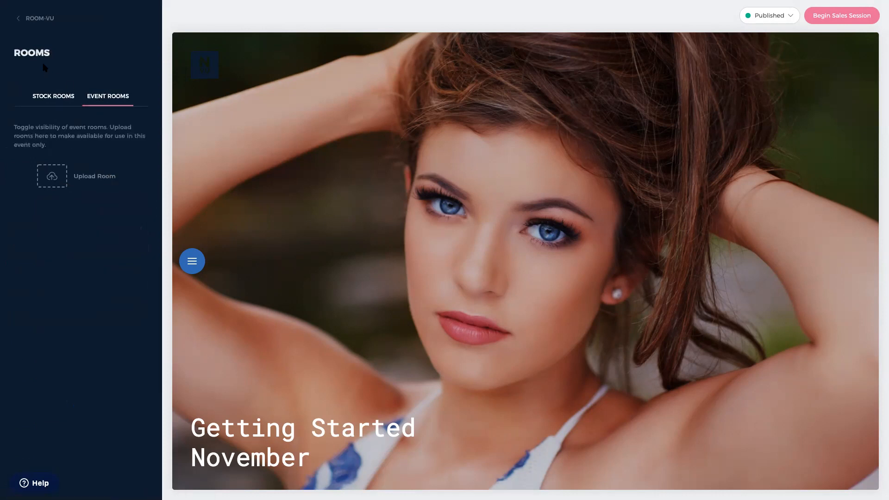
left_click(52, 99)
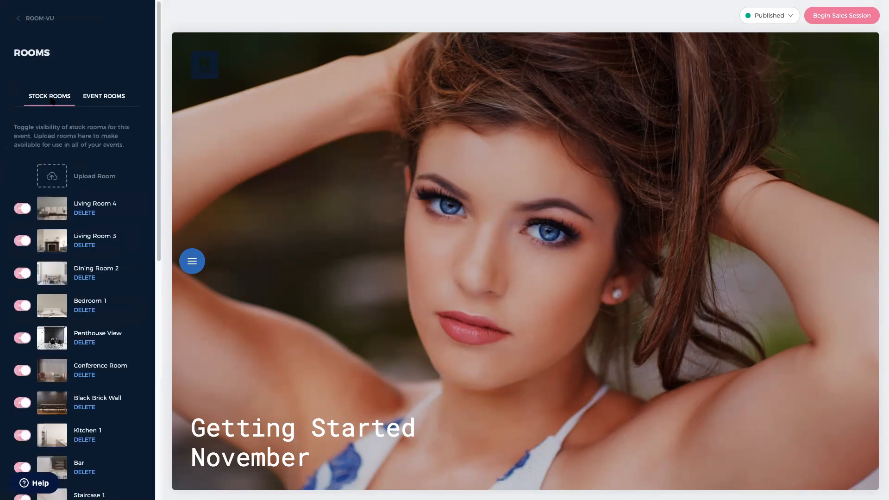
left_click(106, 99)
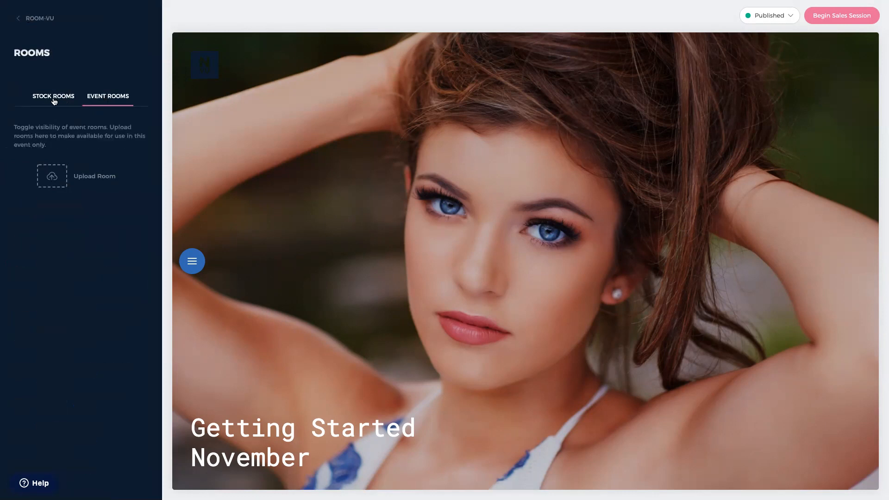
left_click(53, 102)
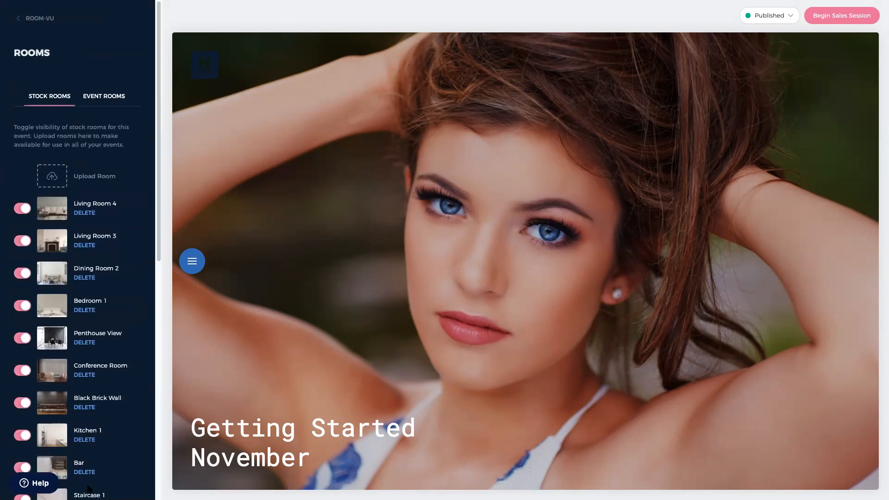
left_click(30, 19)
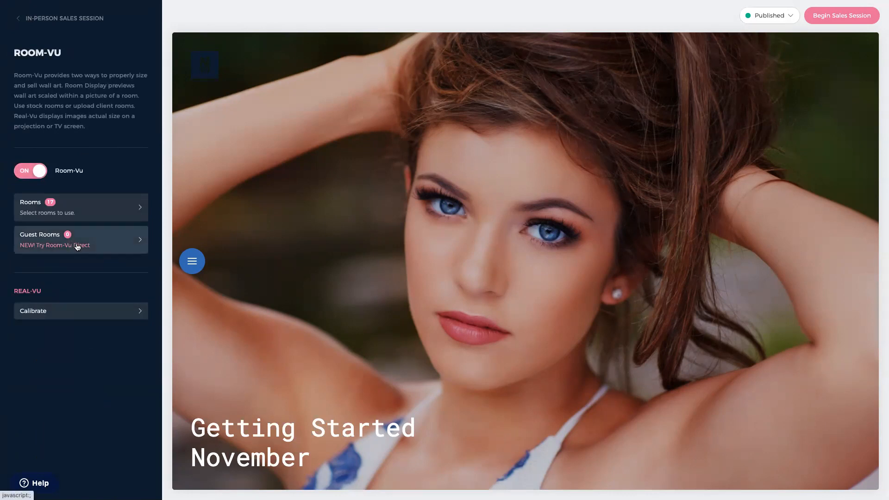
left_click(77, 247)
left_click(39, 24)
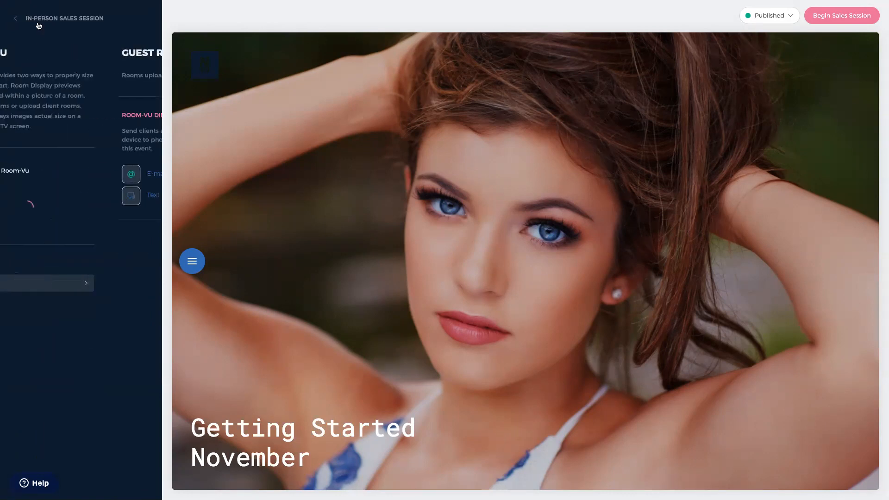
- Review the event's colour settings under Theming
left_click(72, 21)
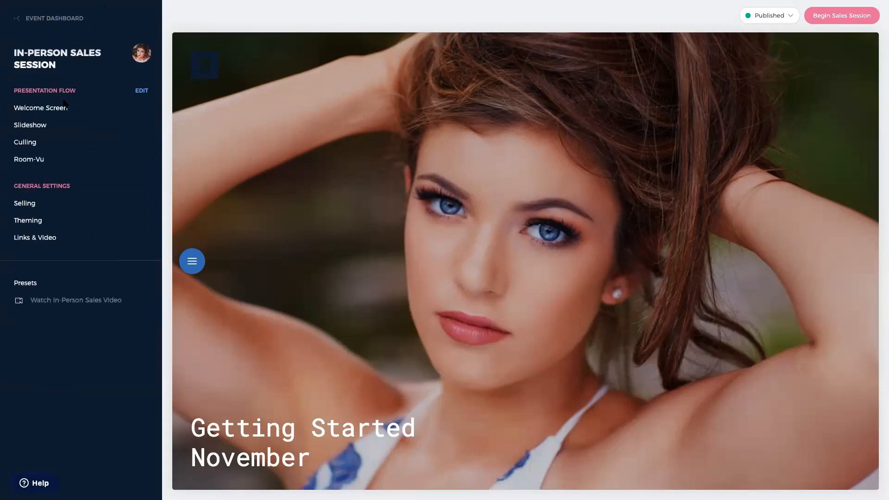
left_click(46, 226)
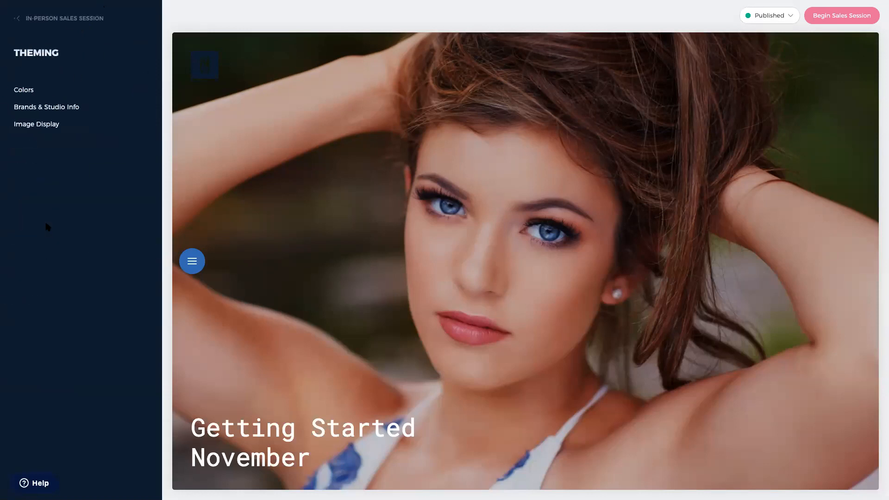
left_click(43, 96)
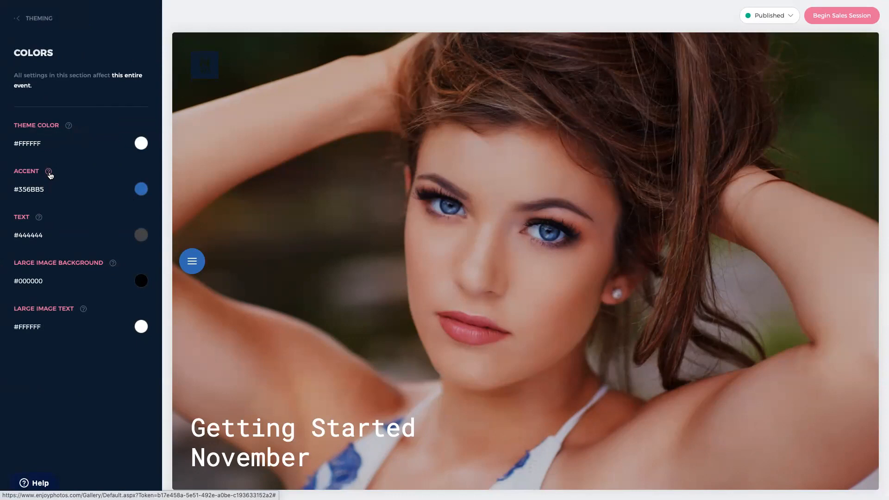
mouse_move(47, 173)
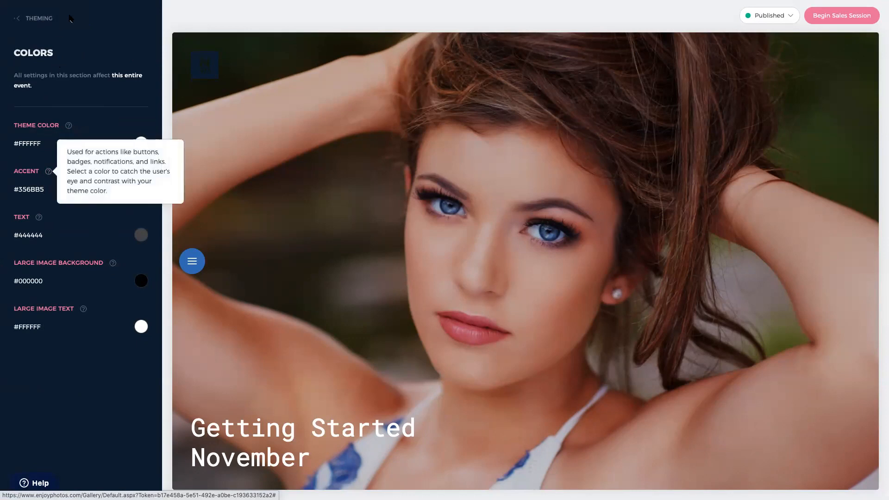
left_click(39, 19)
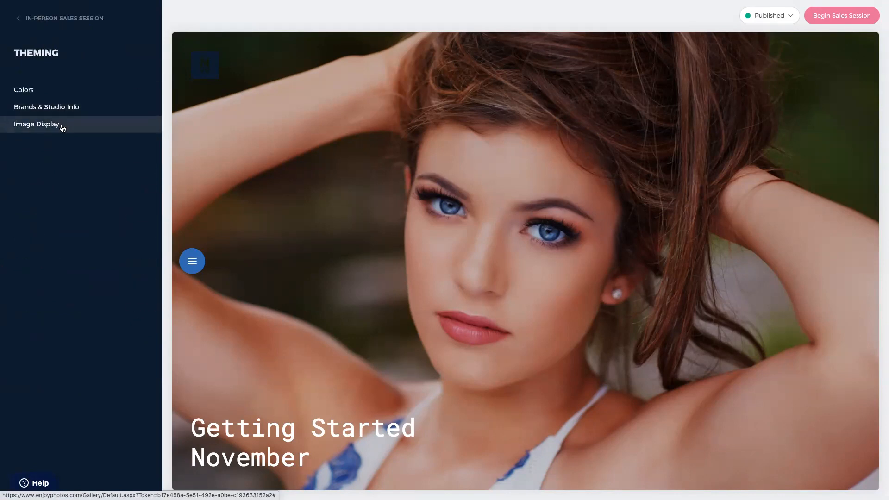
- Switch the event brand to the photography studio's brand, save, and check image display settings
left_click(62, 114)
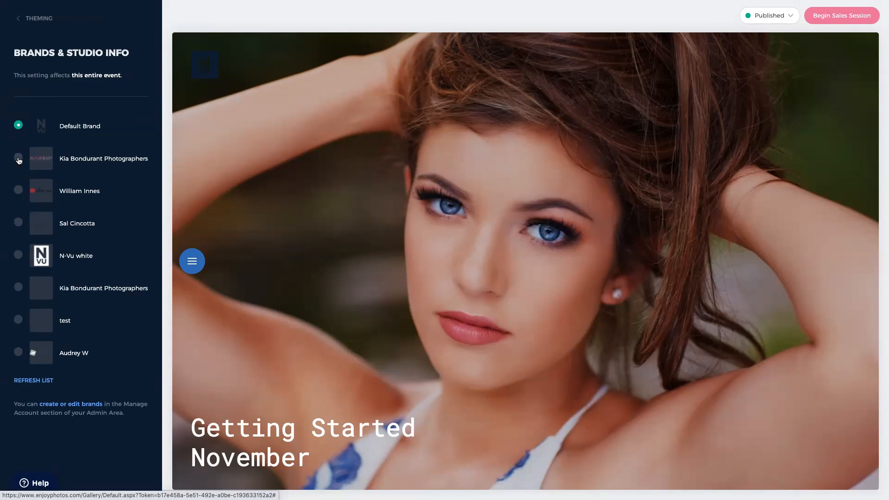
left_click(18, 158)
left_click(27, 21)
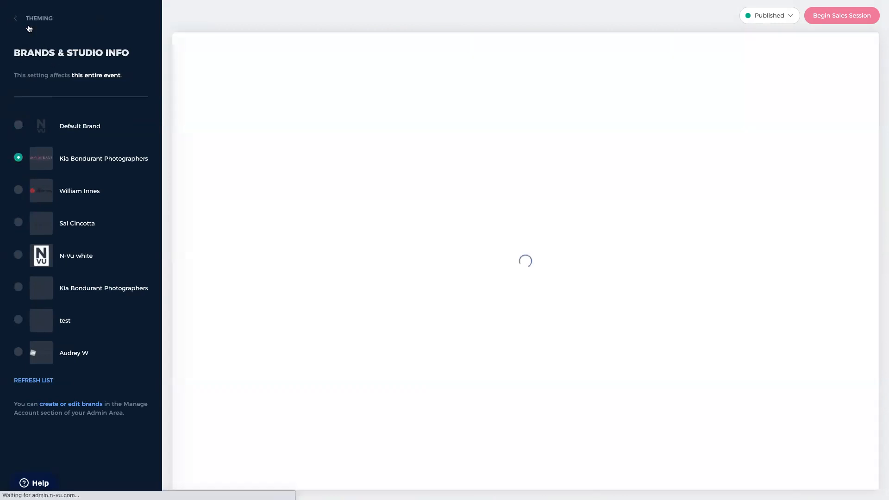
left_click(39, 20)
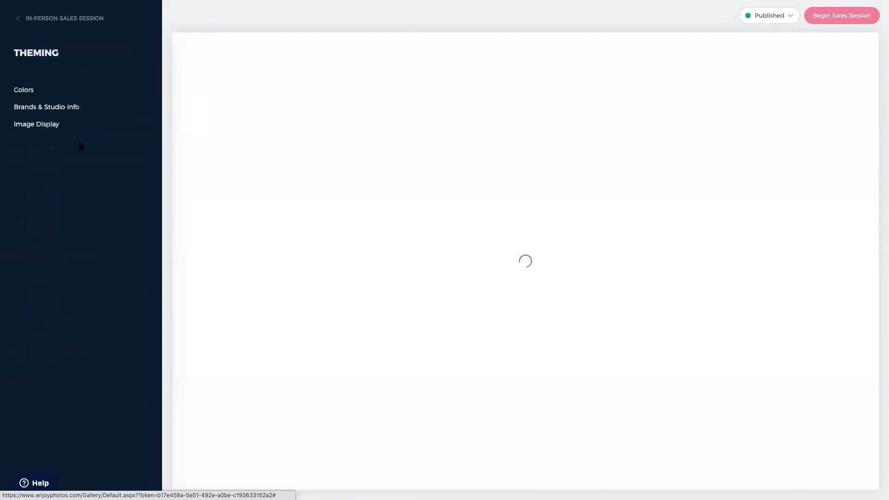
left_click(46, 127)
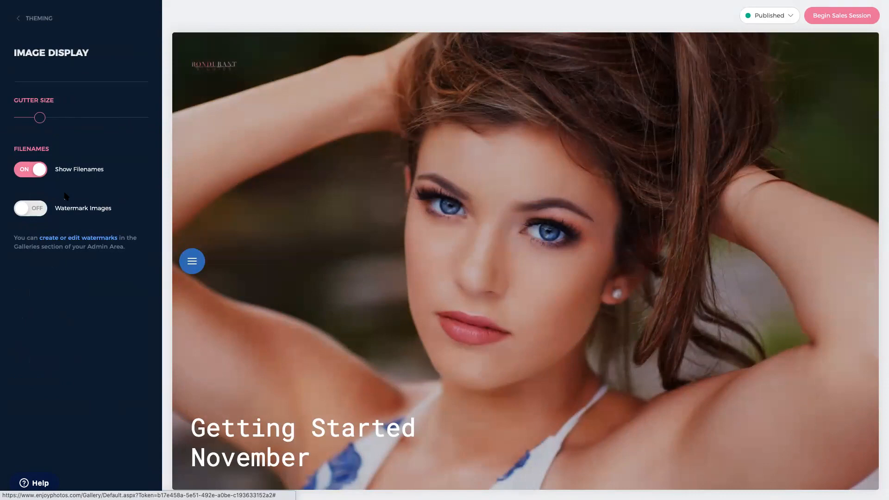
left_click(36, 20)
left_click(37, 19)
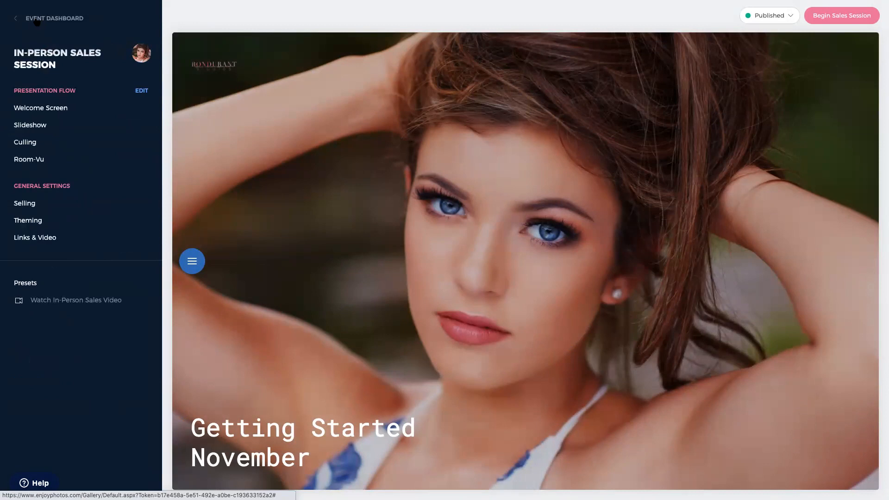
- Browse the event's images, then return to the Event Dashboard showing the session Published
left_click(37, 21)
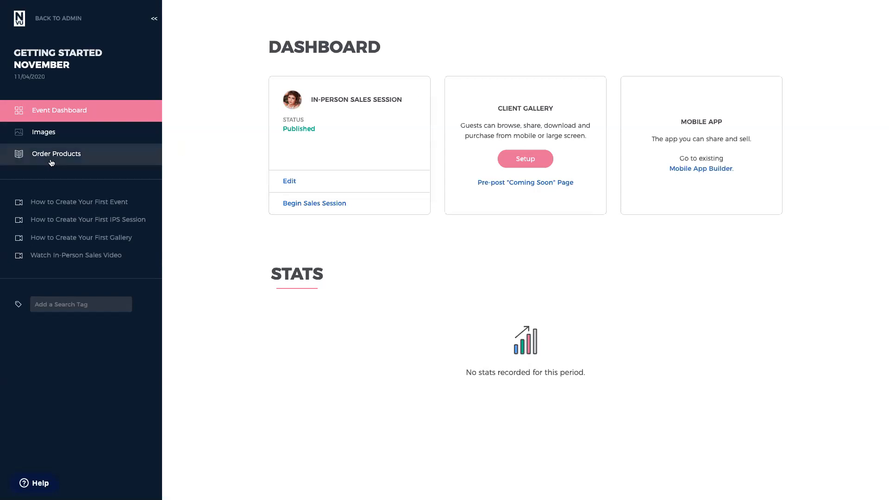
left_click(50, 133)
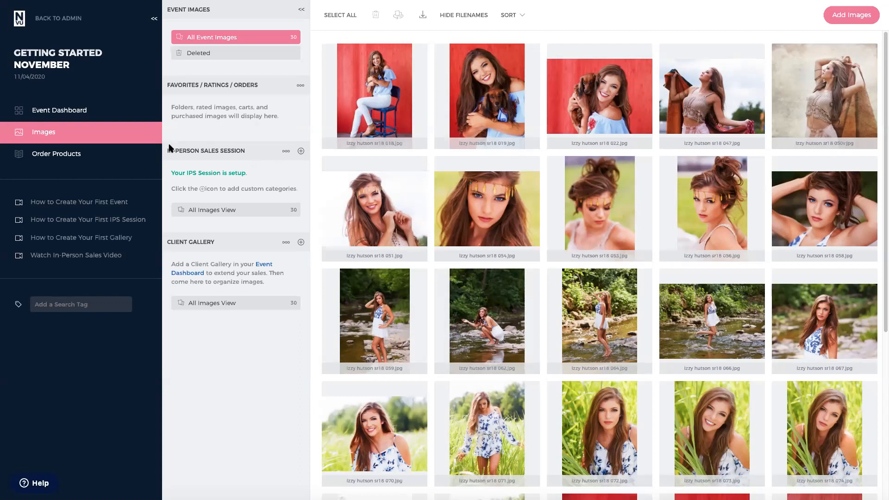
left_click(72, 115)
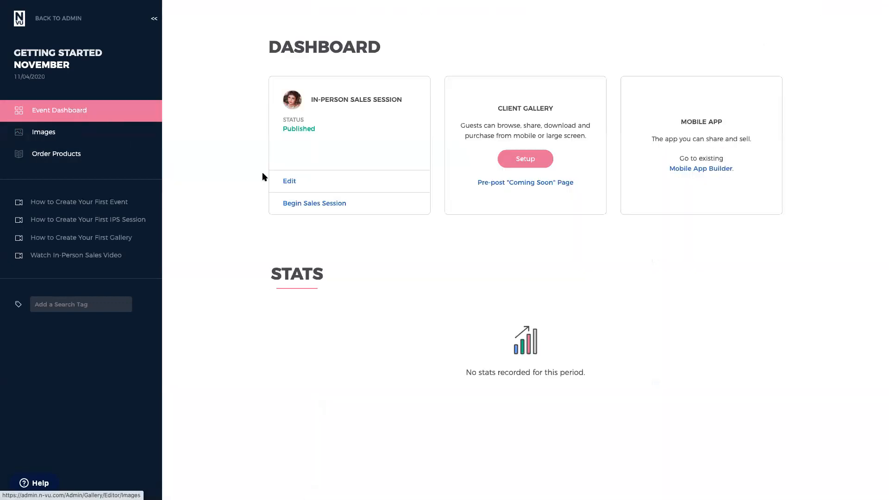
- Begin the sales session for the existing client using Dual-Vu, opening the photographer view
left_click(304, 204)
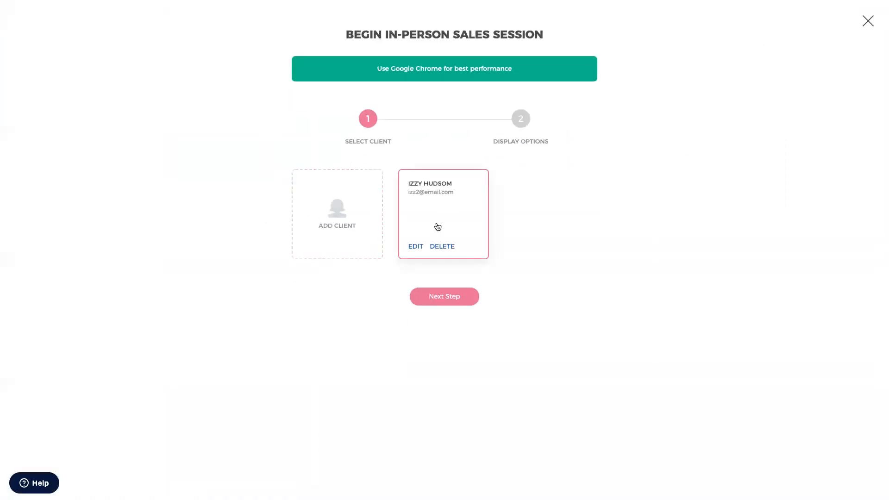
left_click(346, 218)
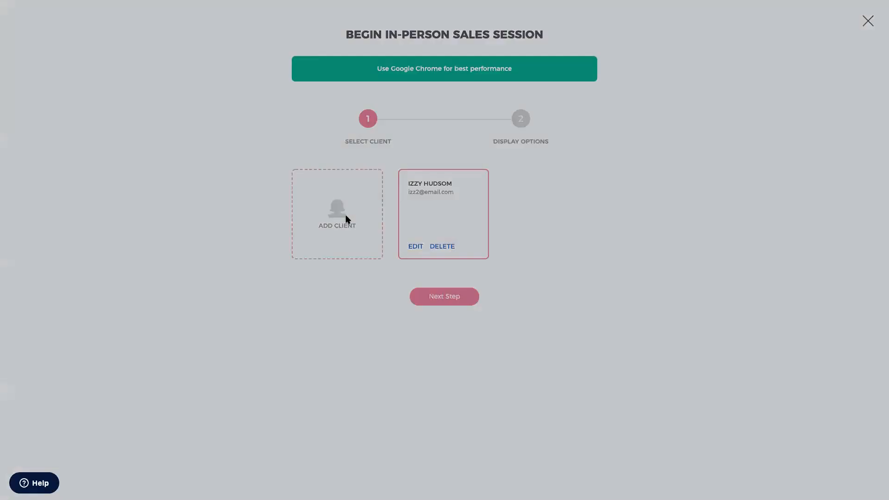
left_click(525, 346)
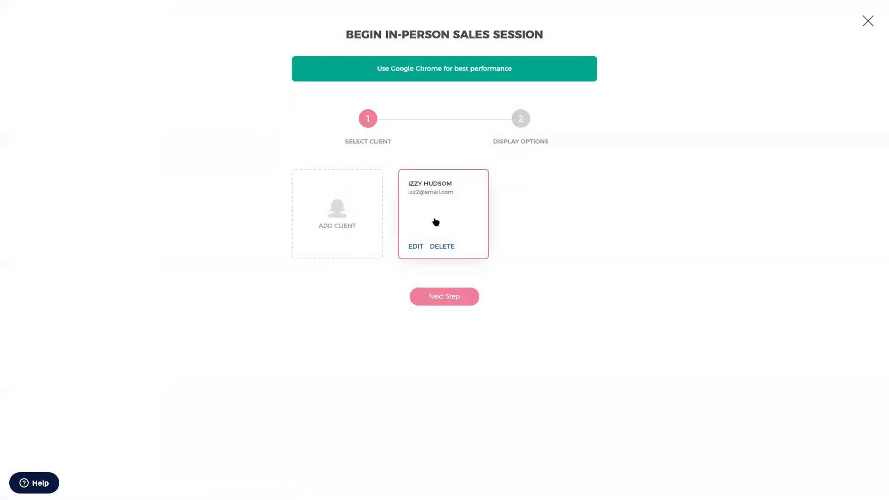
left_click(443, 303)
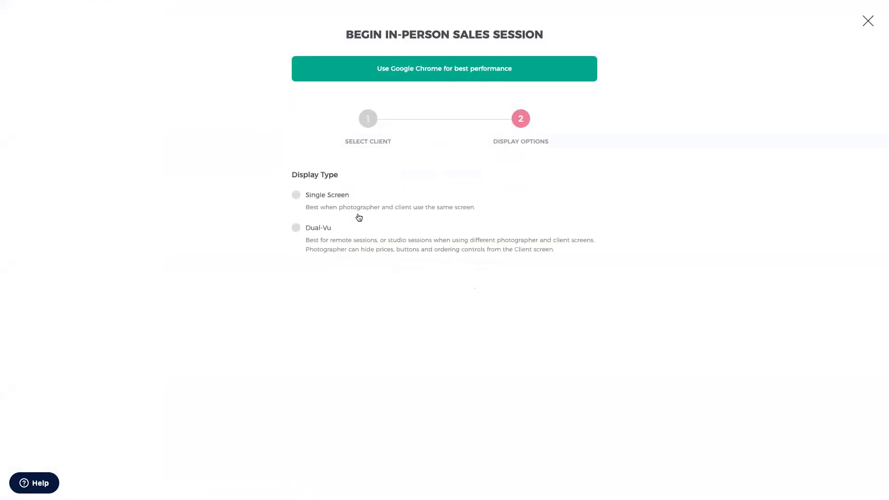
left_click(295, 227)
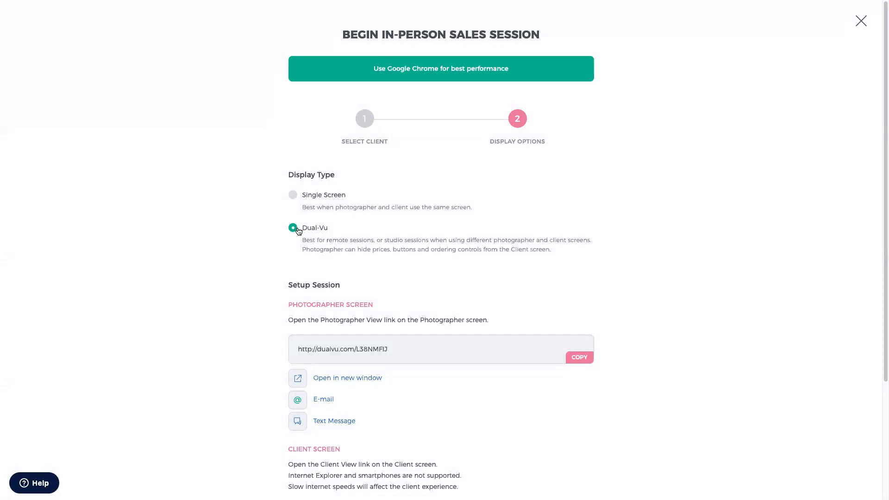
left_click(328, 376)
- Exit full screen and move the gallery window left, narrower and taller
mouse_move(299, 13)
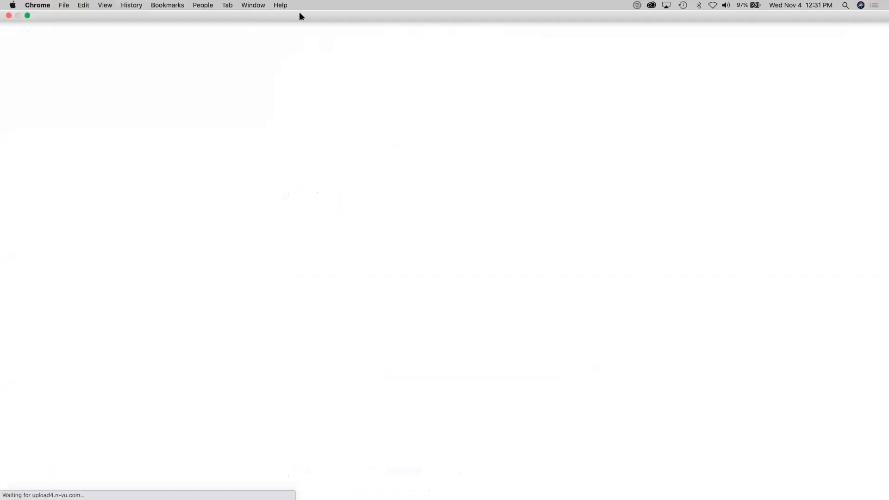
left_click(27, 15)
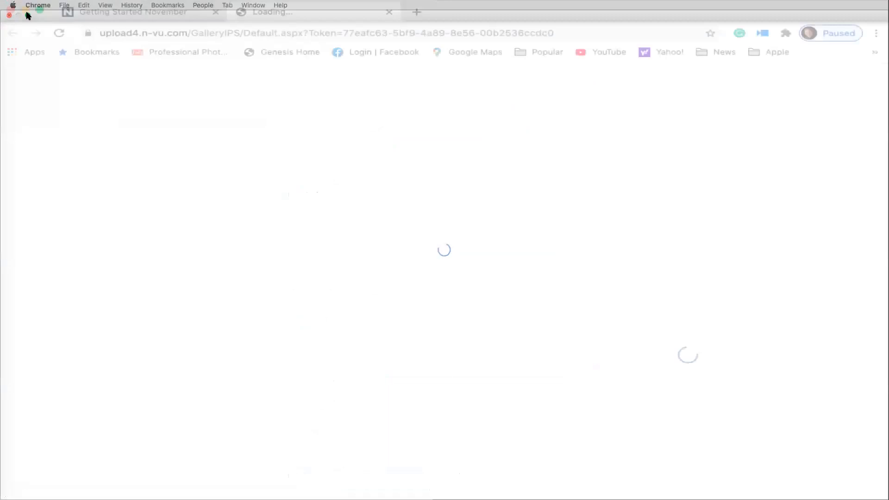
left_click_drag(648, 29, 539, 39)
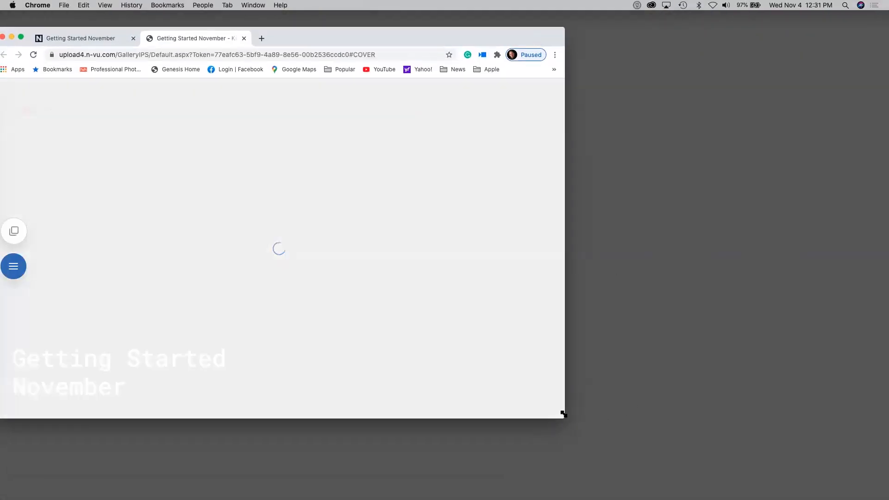
left_click_drag(561, 412, 454, 492)
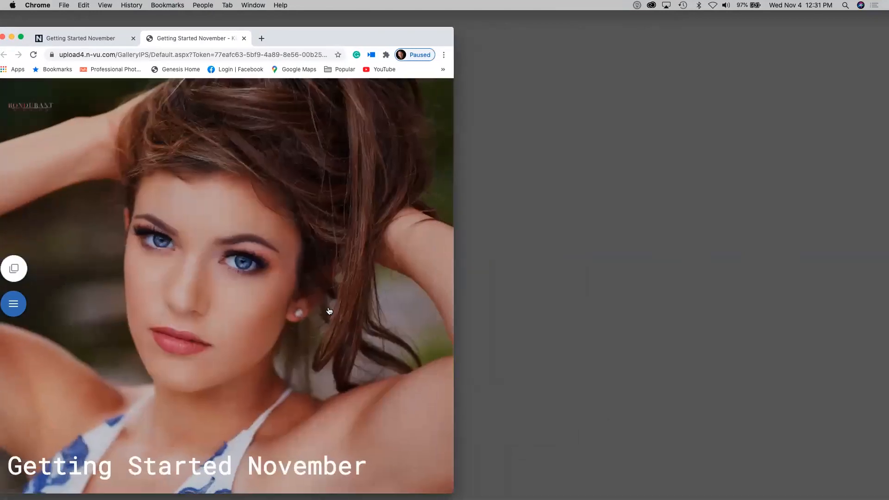
- Open the photographer view in its own window, then close the extra duplicate window
left_click(84, 44)
scroll(122, 296, "down", 3)
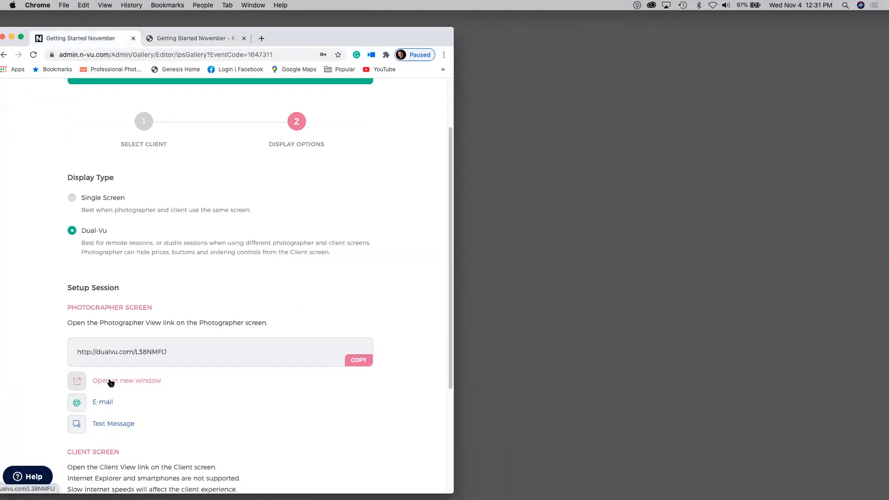
left_click(110, 384)
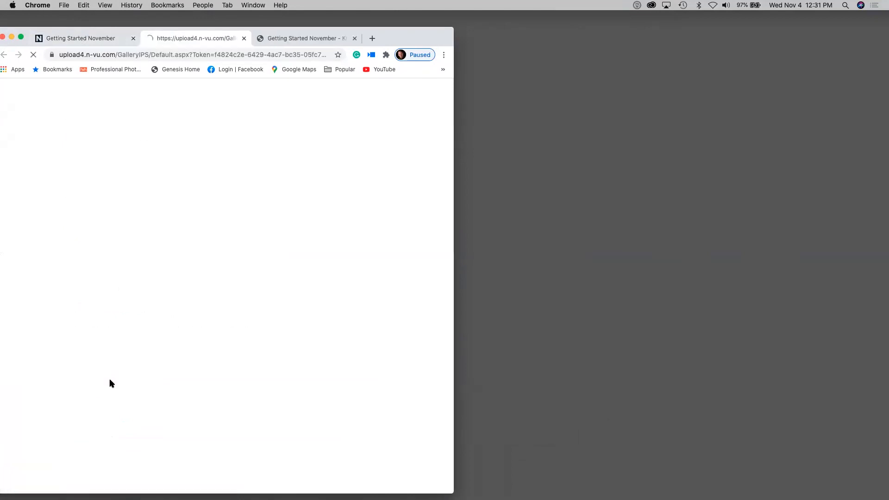
left_click_drag(170, 46, 875, 37)
left_click(175, 35)
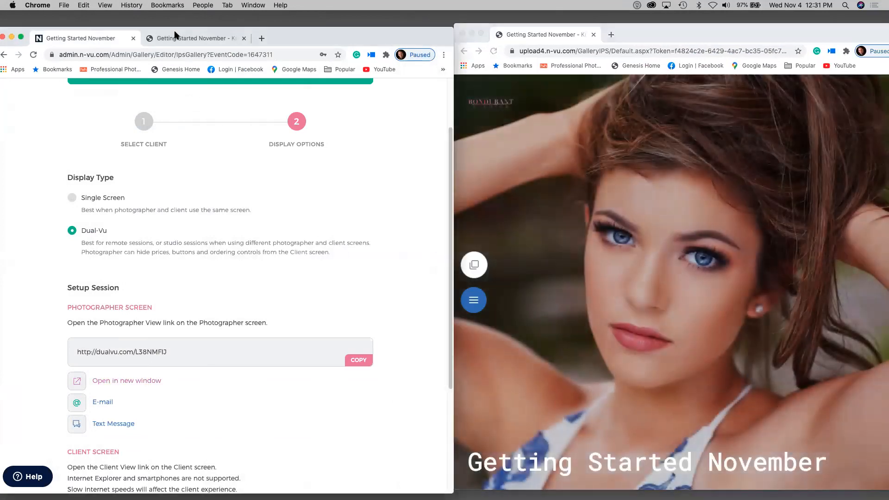
left_click(176, 37)
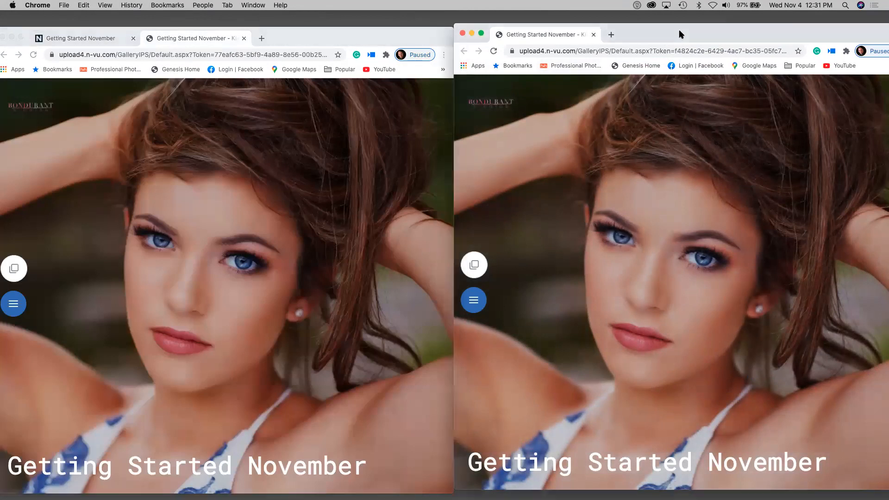
left_click_drag(678, 29, 686, 39)
left_click(601, 45)
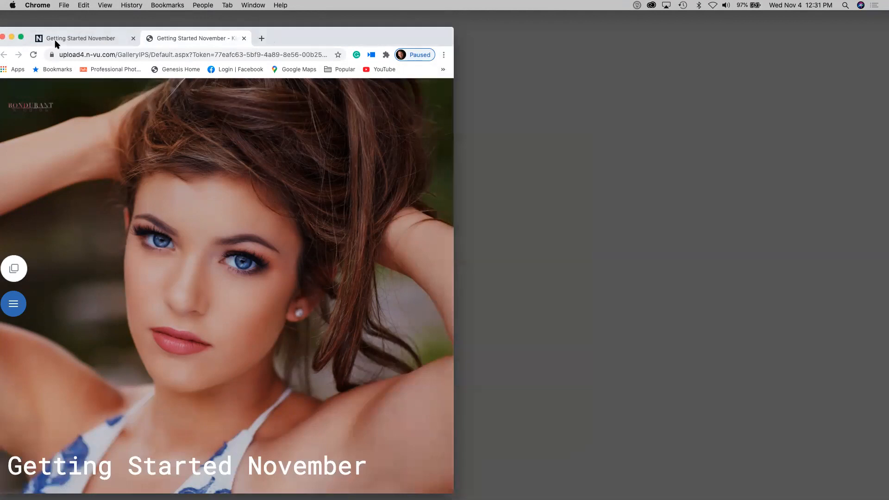
- Open the client view in its own narrower window on the right
left_click(68, 39)
scroll(42, 273, "down", 5)
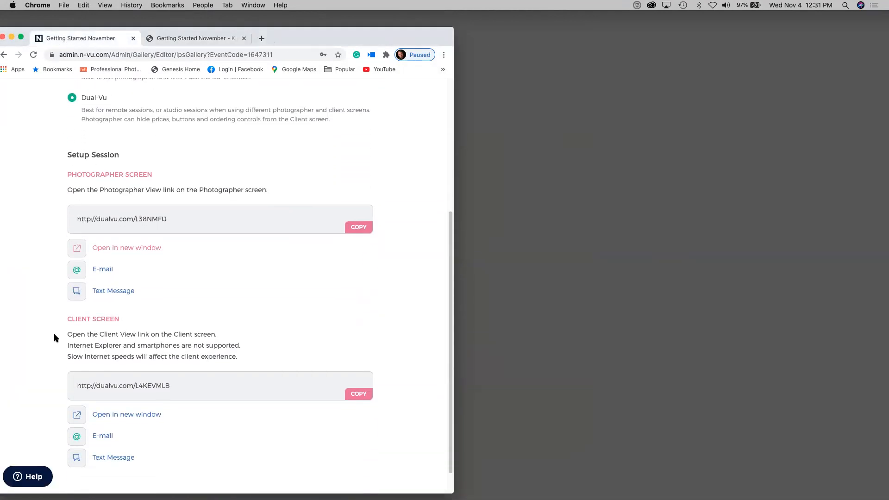
left_click(116, 416)
left_click_drag(209, 38, 651, 32)
left_click_drag(437, 482, 461, 484)
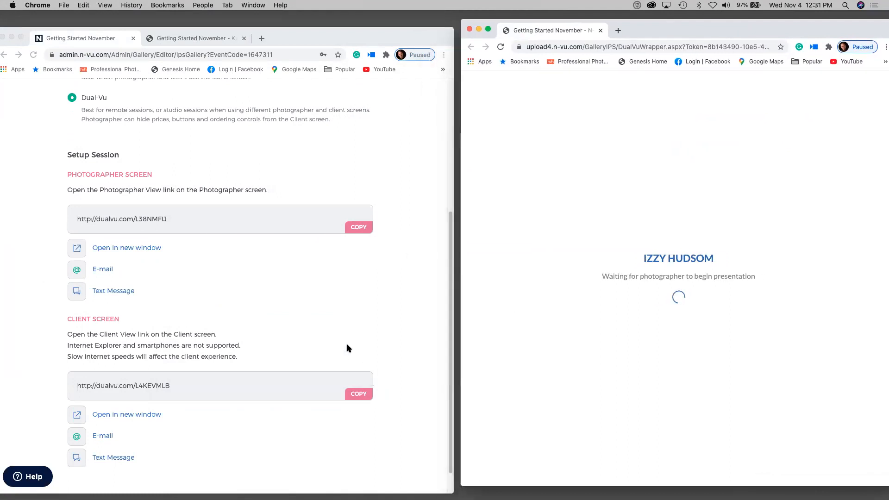
- Arrange the photographer and client windows and reload the client view
left_click(338, 331)
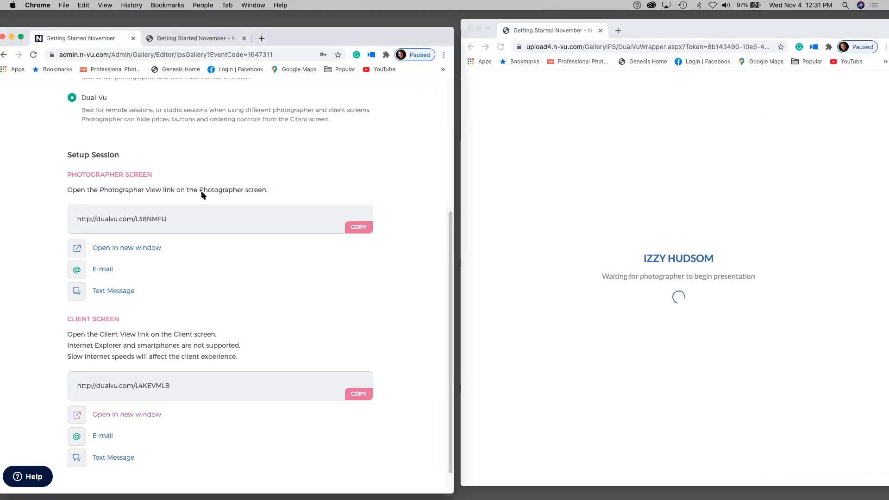
left_click(172, 41)
left_click_drag(268, 33, 267, 30)
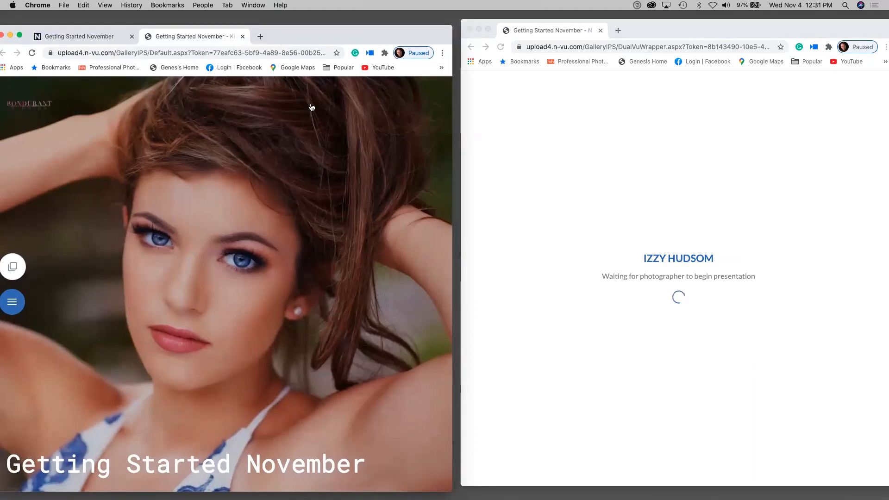
left_click(667, 32)
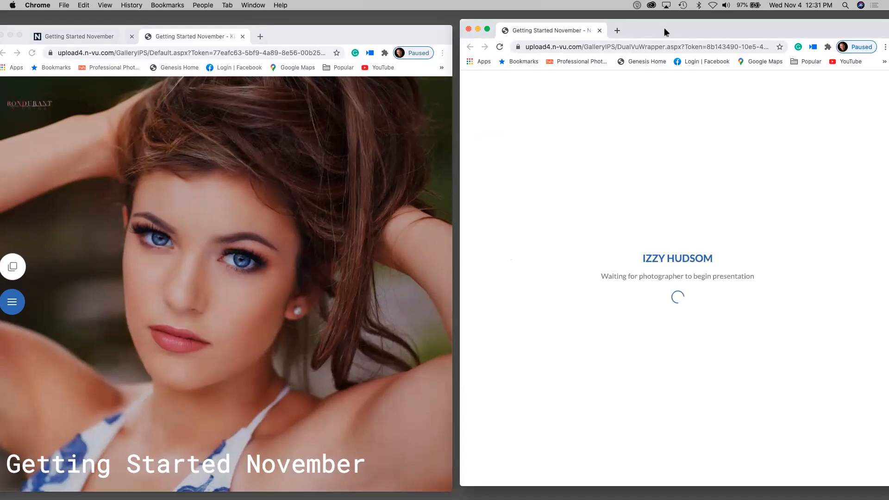
left_click_drag(662, 28, 663, 42)
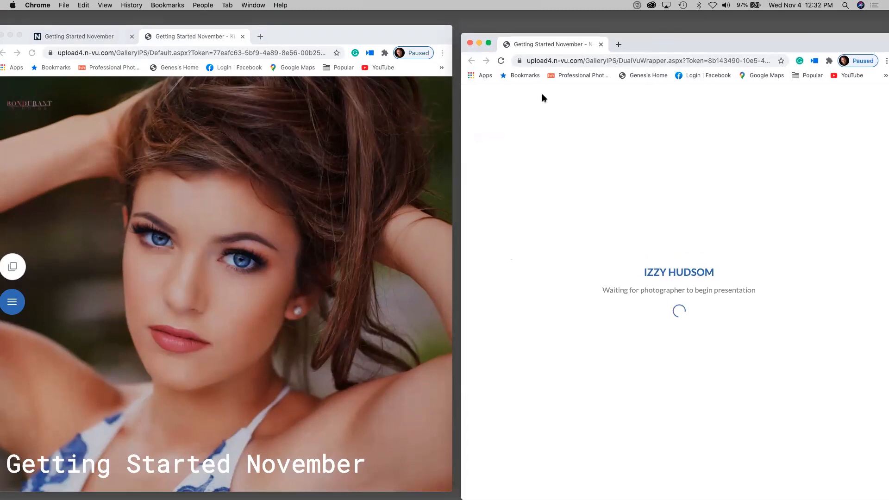
left_click(501, 61)
- Take control of the session from the photographer window and decline full screen on the client view
left_click(269, 322)
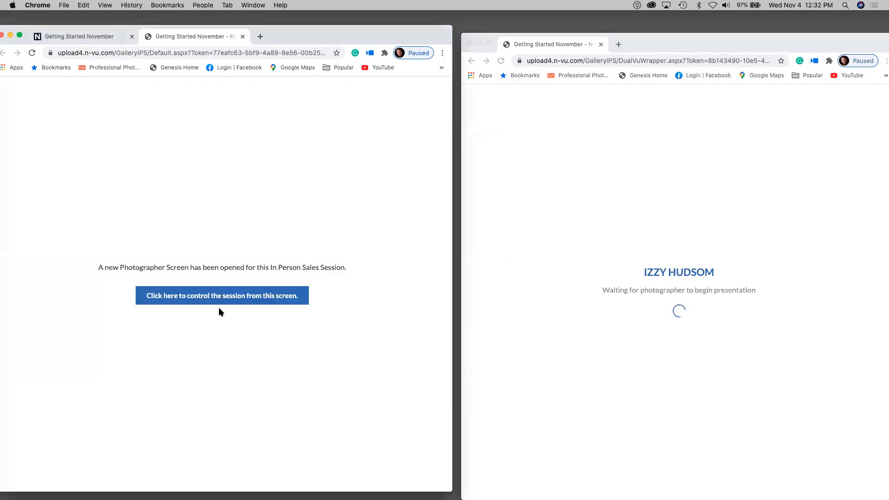
left_click(219, 297)
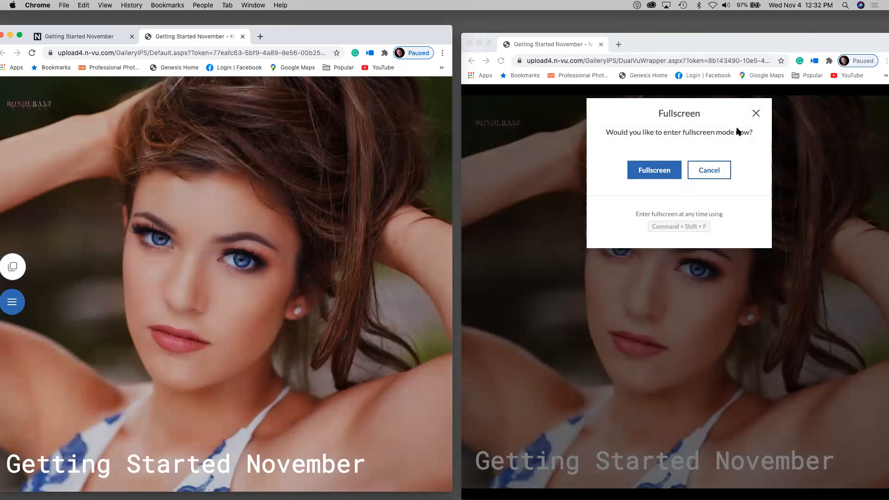
left_click(712, 171)
left_click(711, 170)
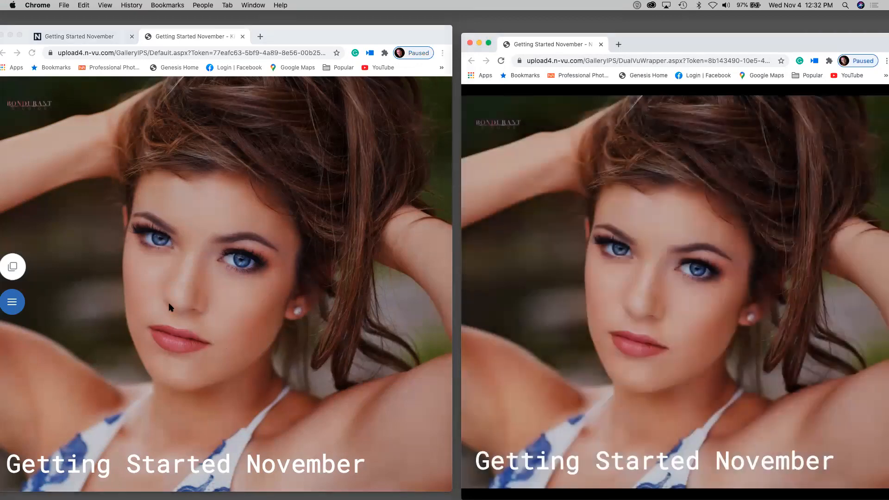
left_click(9, 307)
left_click_drag(12, 306, 102, 286)
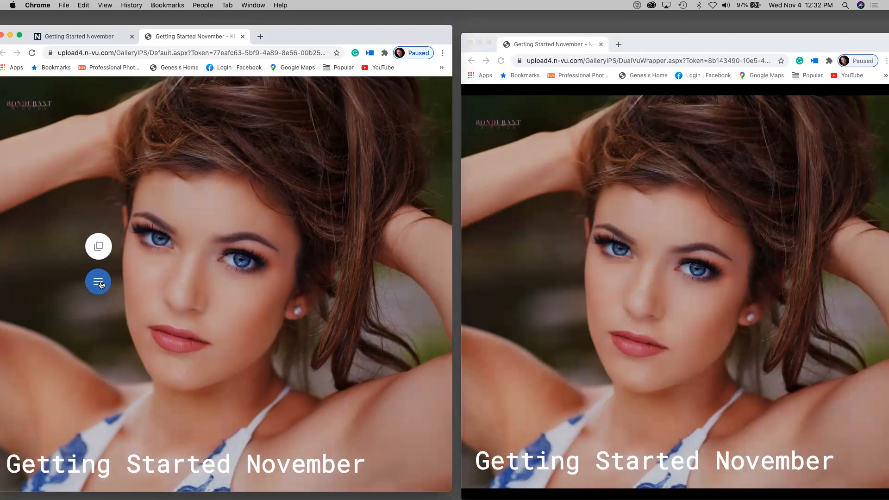
left_click(98, 282)
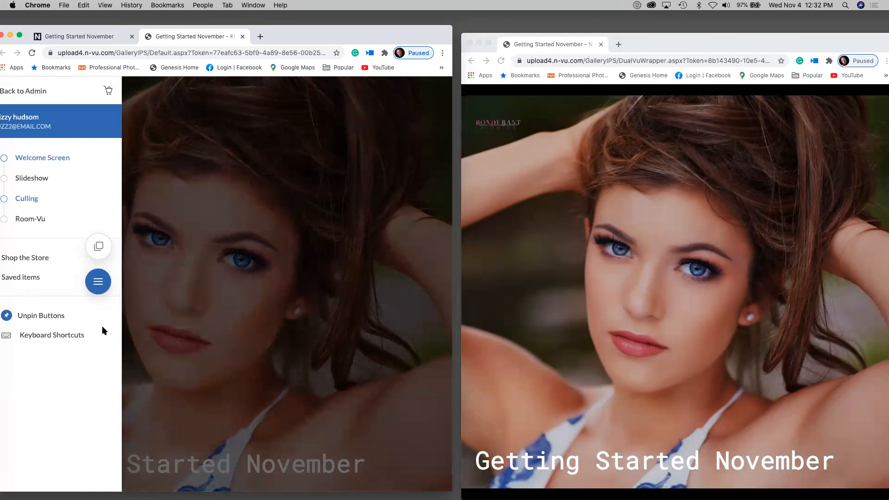
left_click_drag(98, 282, 174, 277)
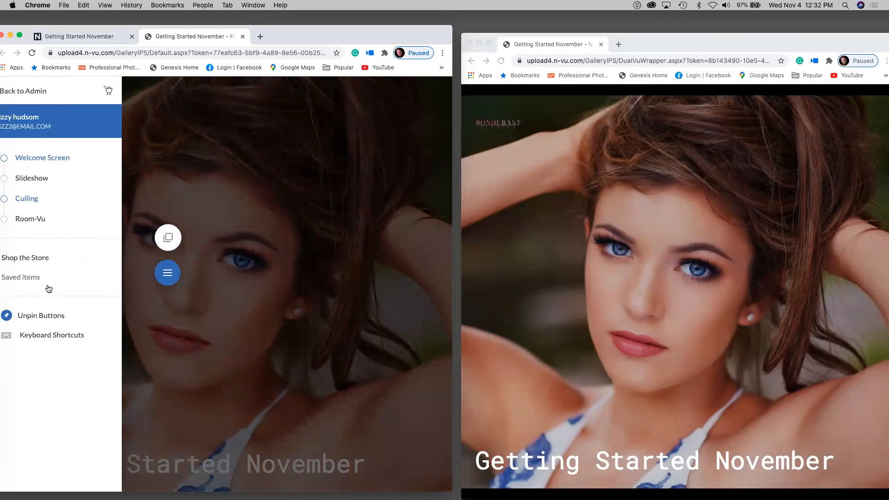
left_click(41, 336)
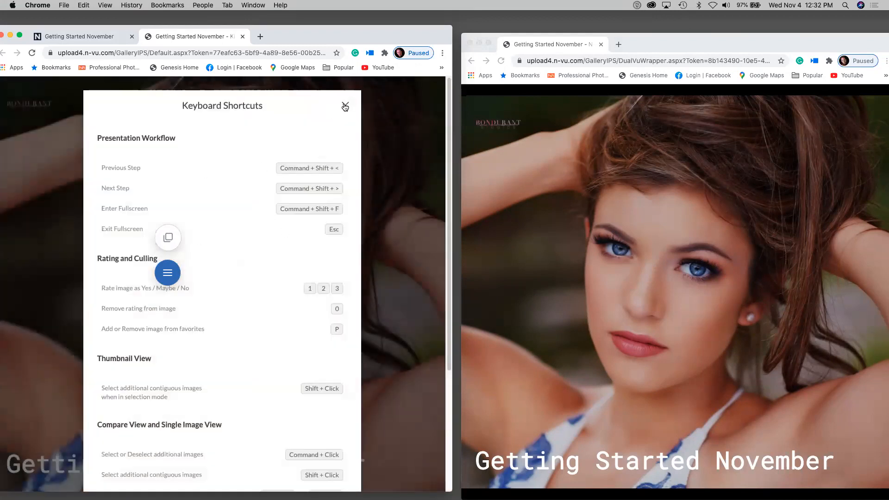
left_click(344, 107)
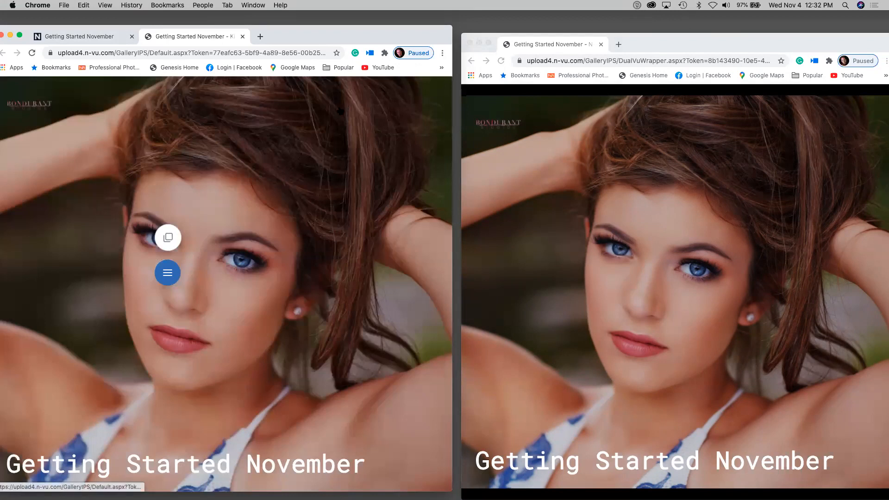
left_click(168, 238)
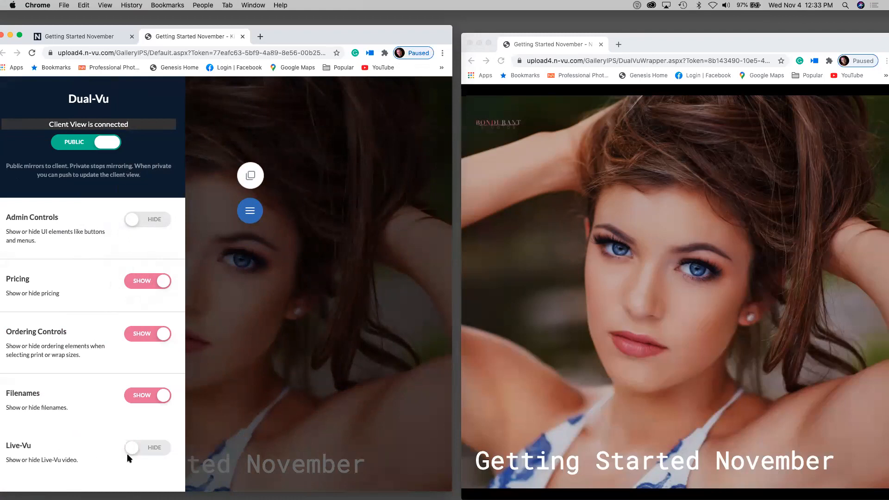
left_click(156, 449)
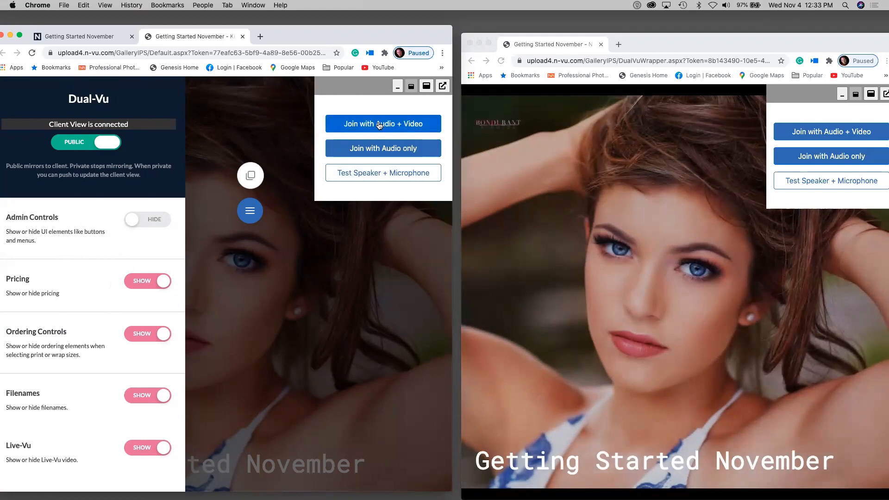
left_click(379, 125)
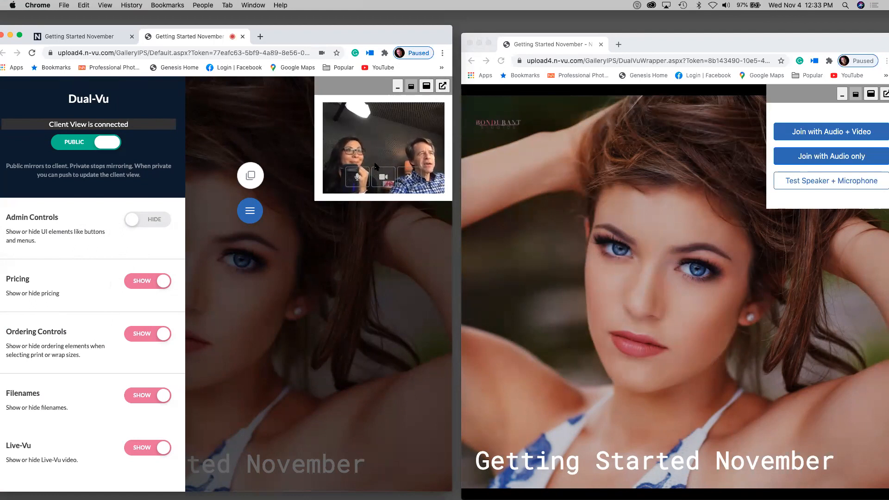
left_click(408, 178)
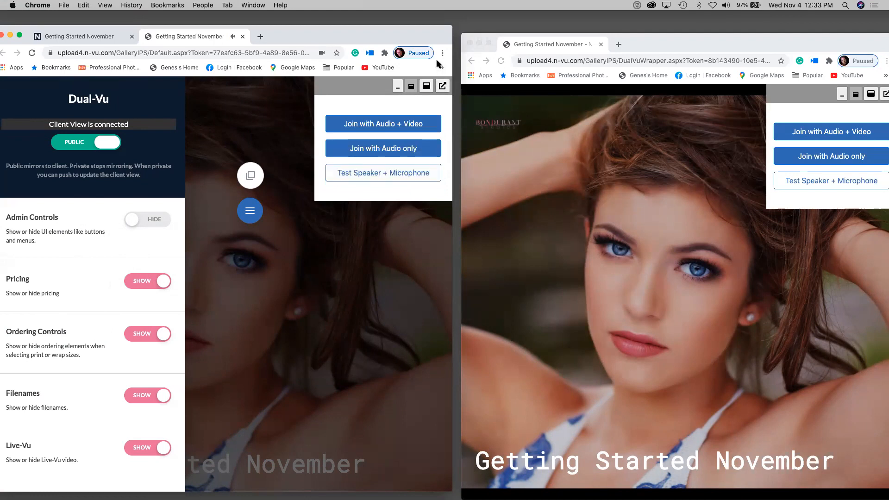
left_click(148, 446)
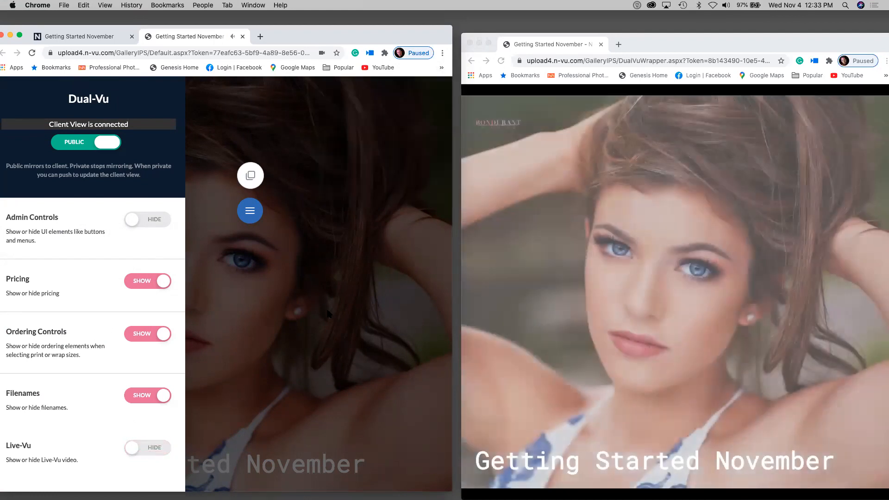
left_click(289, 338)
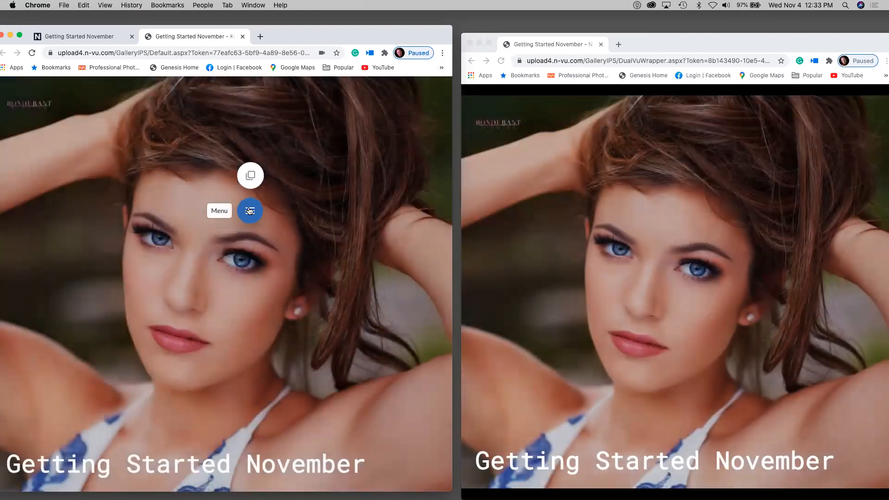
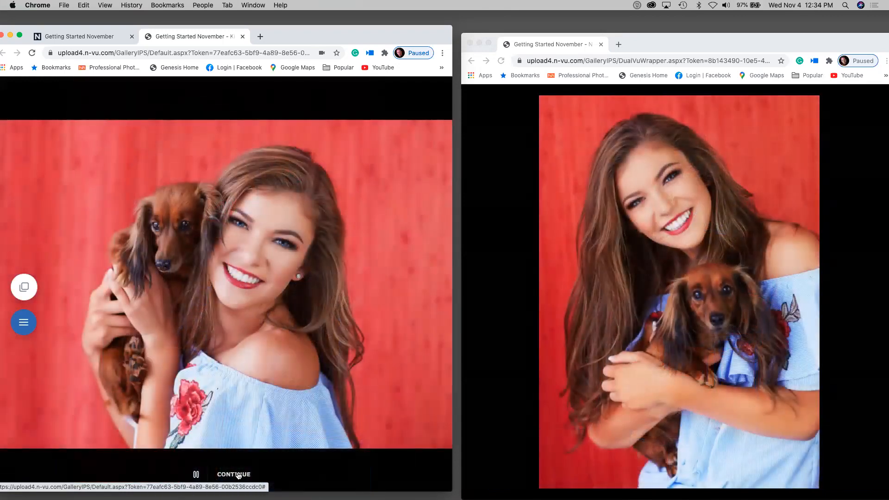
- Exit the slideshow, glance at Loupe view, and return to the 30-photo masonry grid
left_click(233, 474)
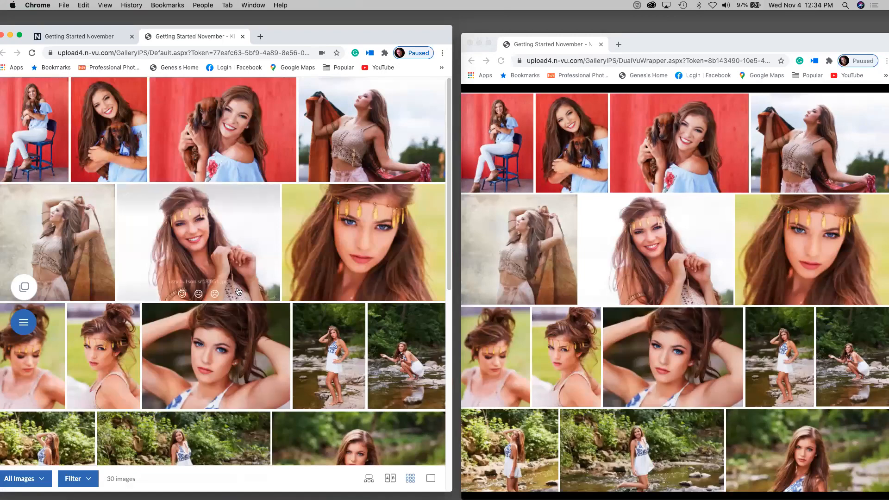
scroll(214, 251, "down", 2)
scroll(214, 251, "down", 8)
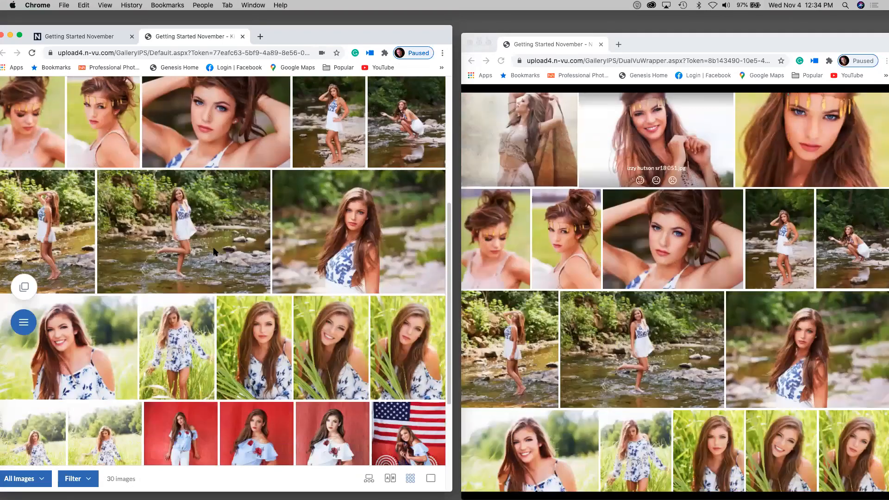
scroll(215, 251, "up", 10)
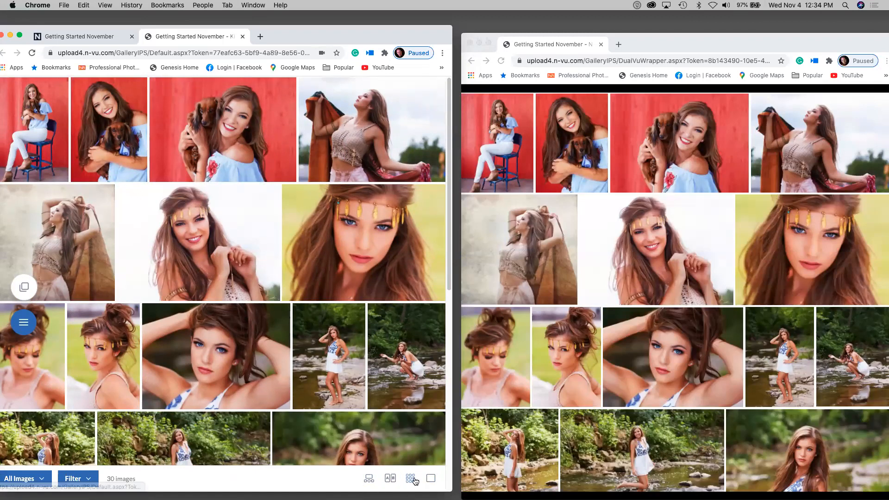
left_click(369, 479)
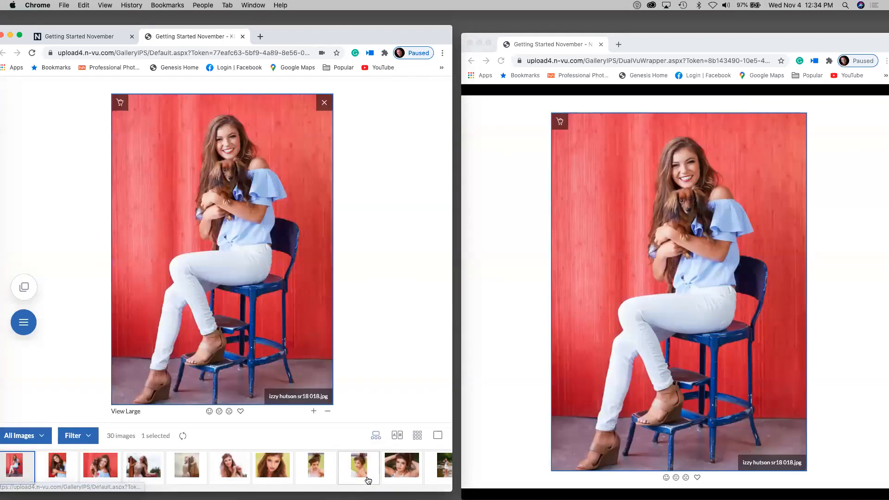
left_click(419, 434)
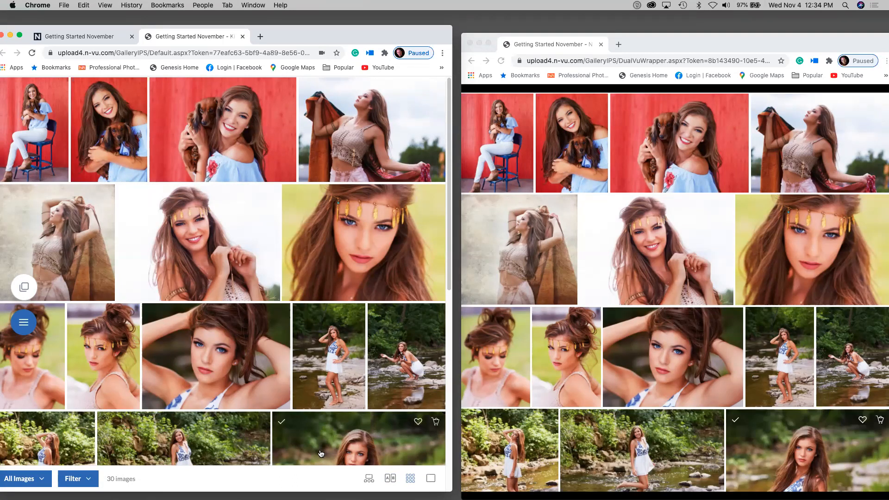
mouse_move(277, 380)
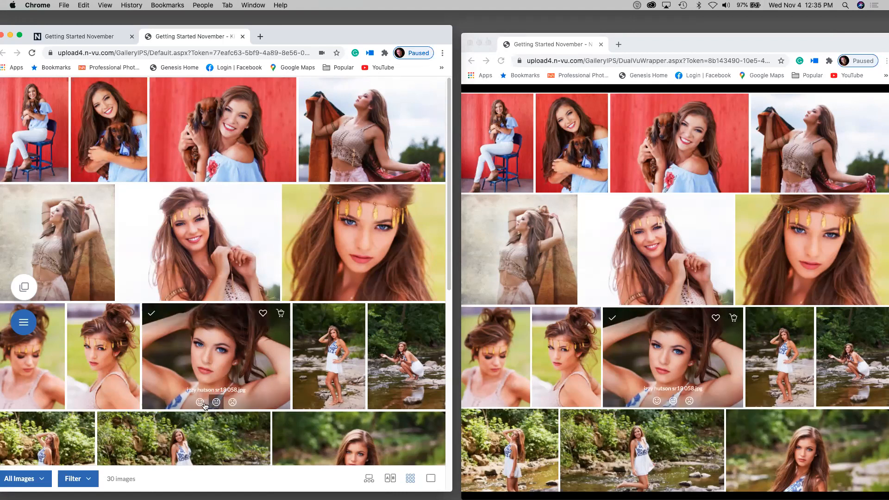
- Rate the close-up portrait and red dog photo Yes, the headband portrait Maybe, the headband close-up No
left_click(200, 402)
left_click(198, 294)
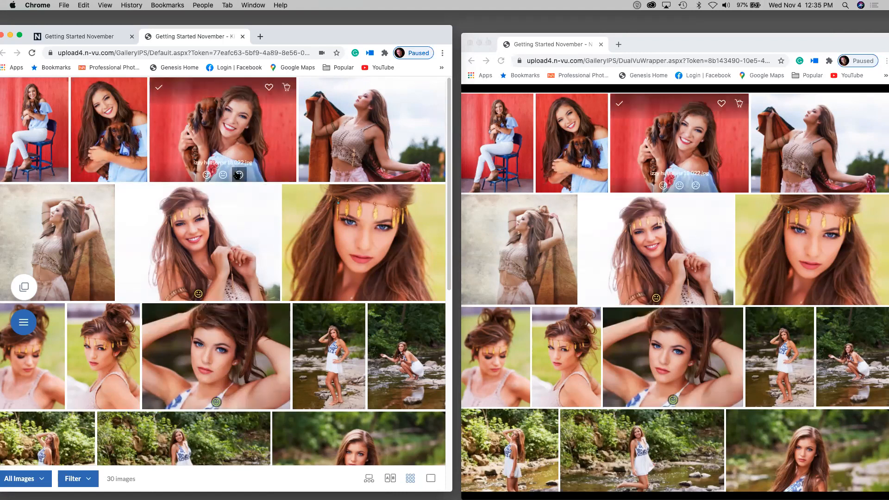
left_click(206, 175)
left_click(379, 293)
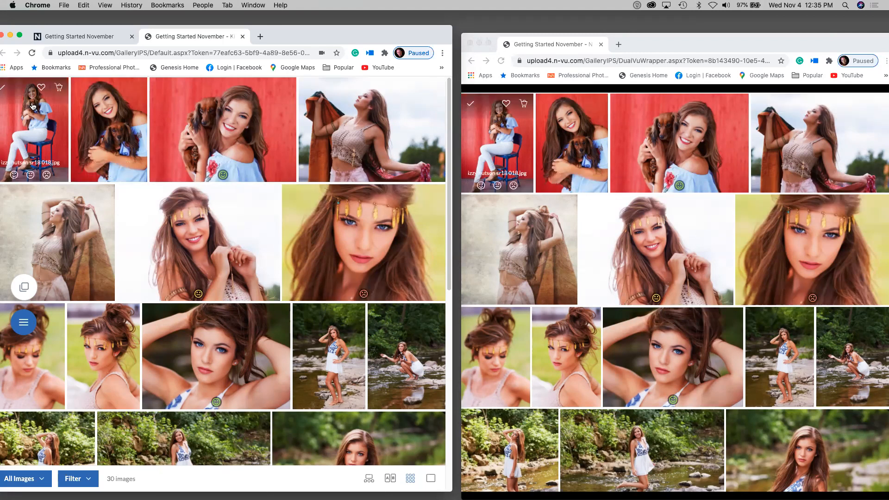
- Select the grass field, riverside portrait and two river photos, and rate all four Yes
left_click(6, 88)
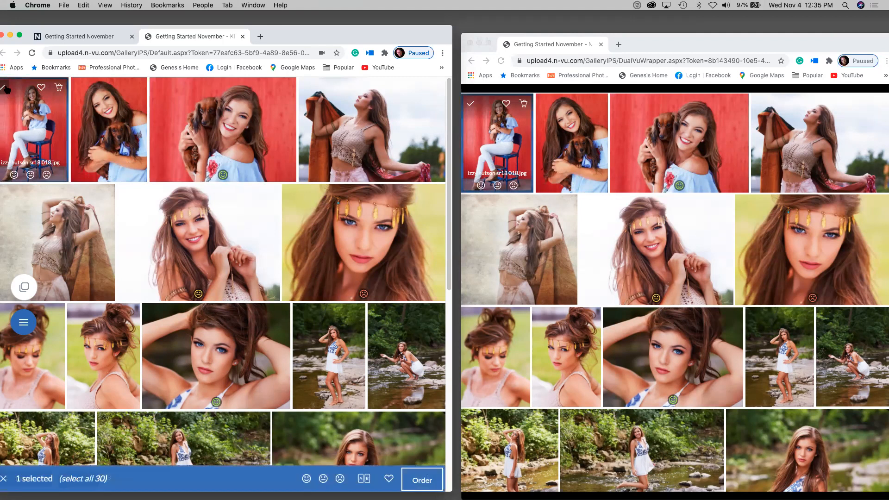
scroll(155, 381, "down", 2)
scroll(154, 381, "down", 1)
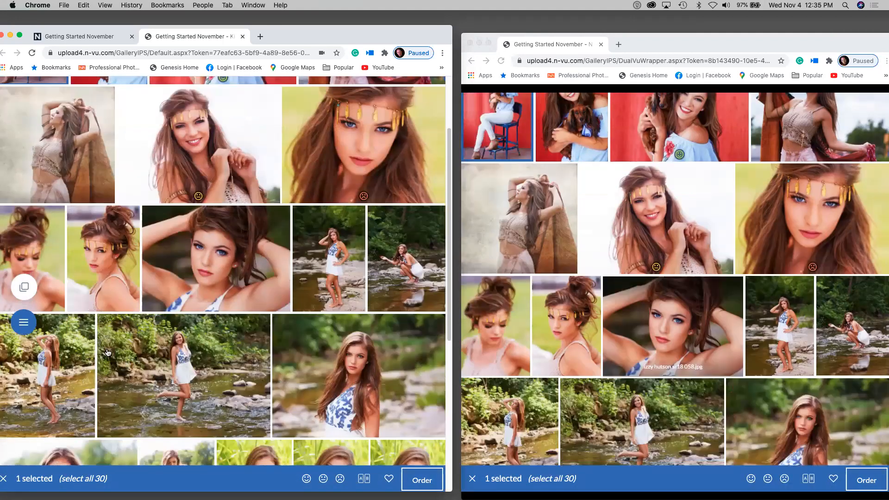
left_click(106, 323)
left_click(282, 324)
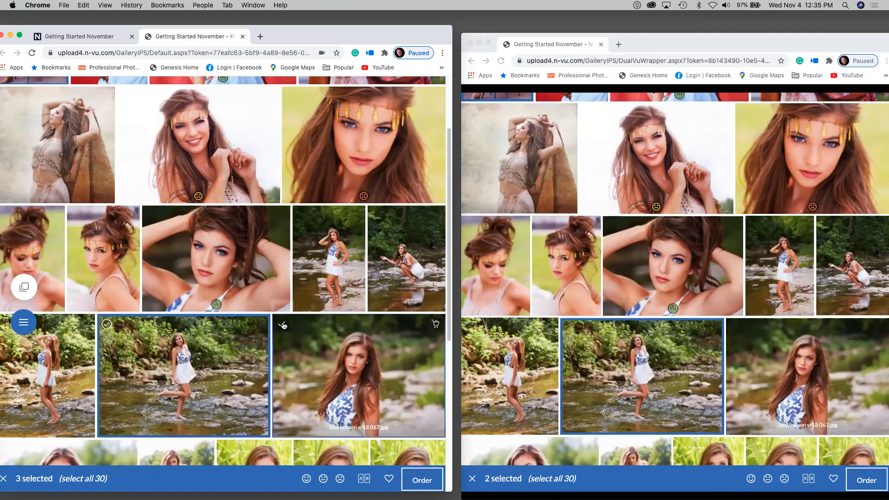
scroll(279, 323, "down", 2)
left_click(225, 394)
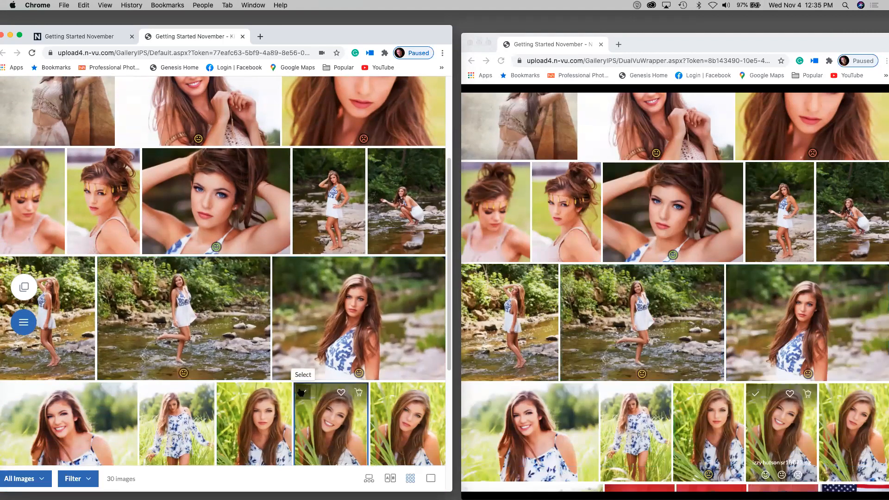
left_click(302, 393)
left_click(282, 268)
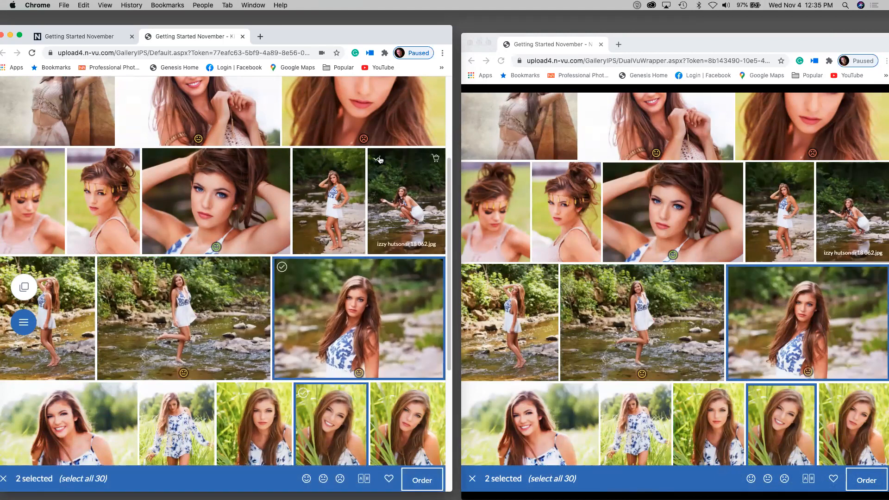
left_click(330, 156)
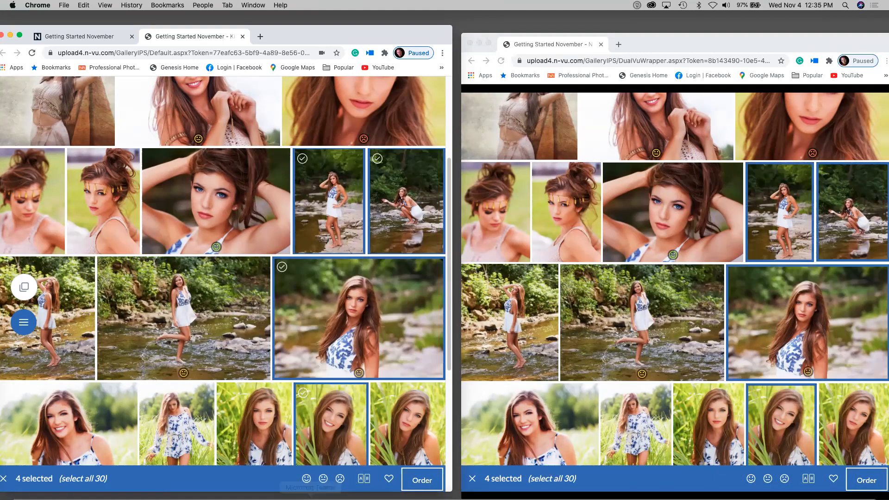
left_click(307, 479)
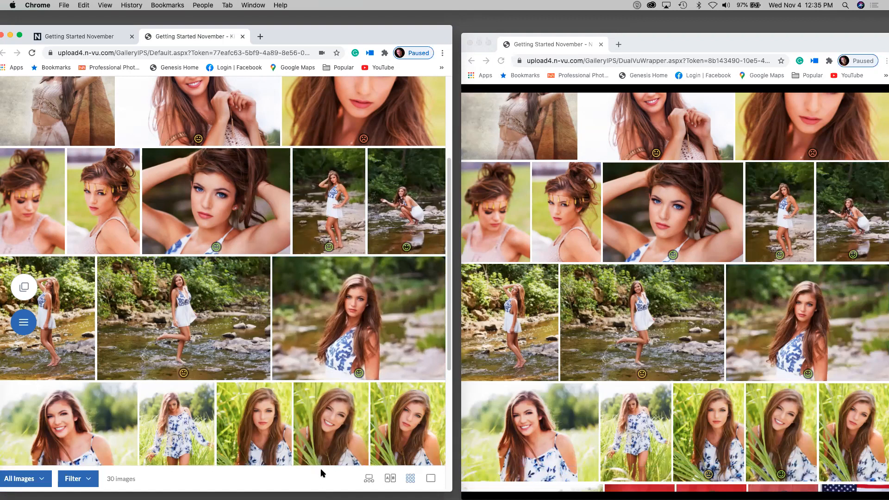
- Filter the gallery to Maybe and unrated photos and view them one at a time
left_click(83, 479)
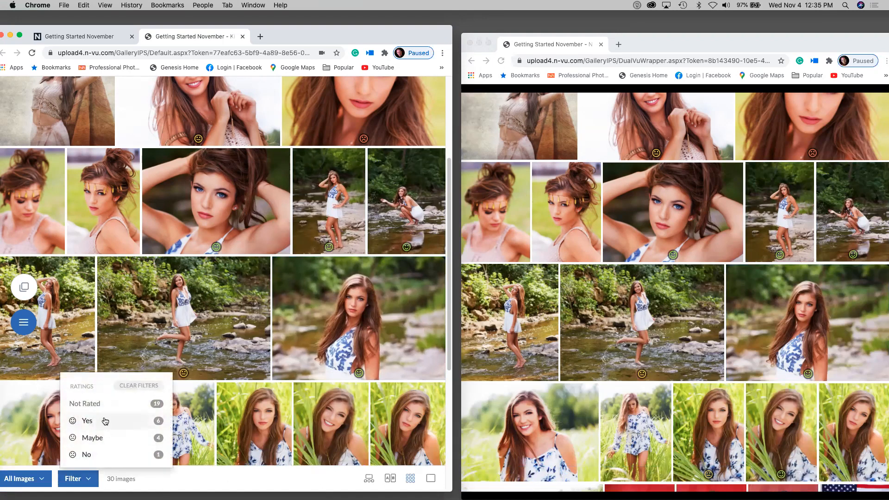
left_click(88, 438)
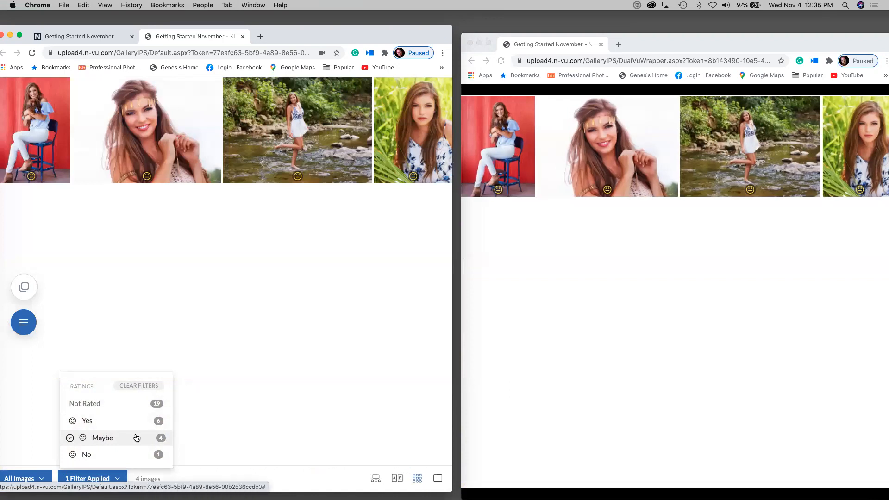
left_click(139, 408)
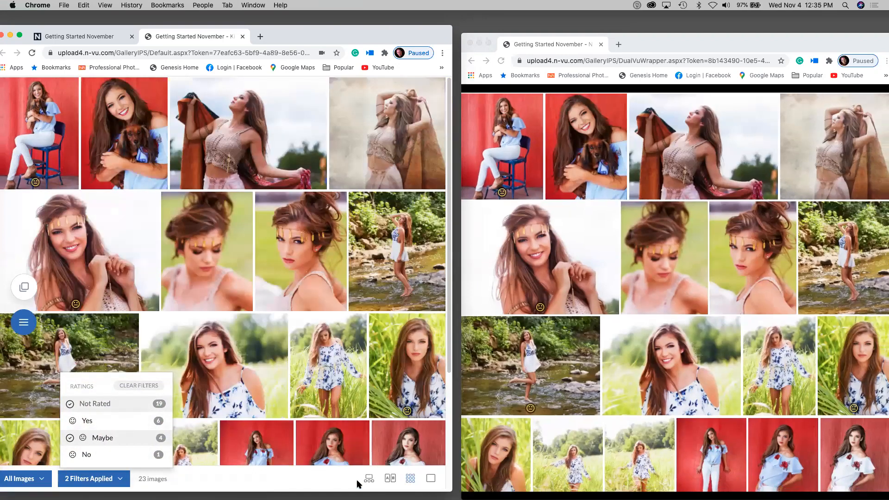
left_click(368, 479)
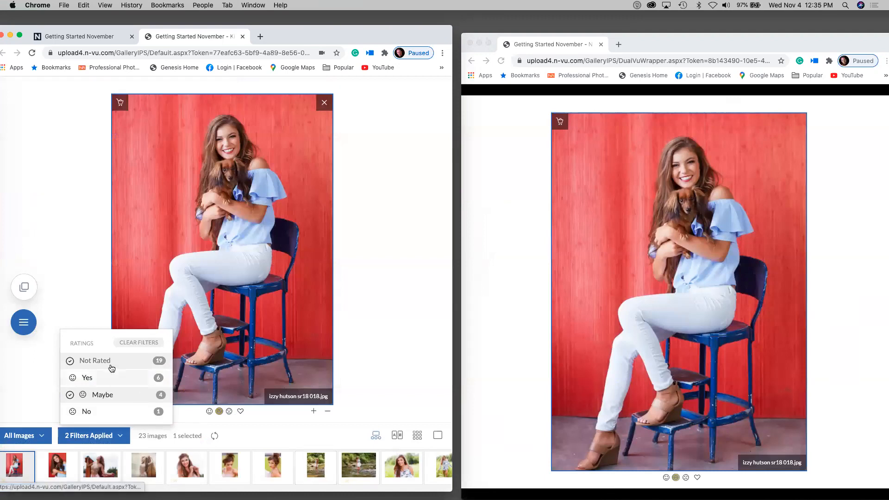
left_click(25, 393)
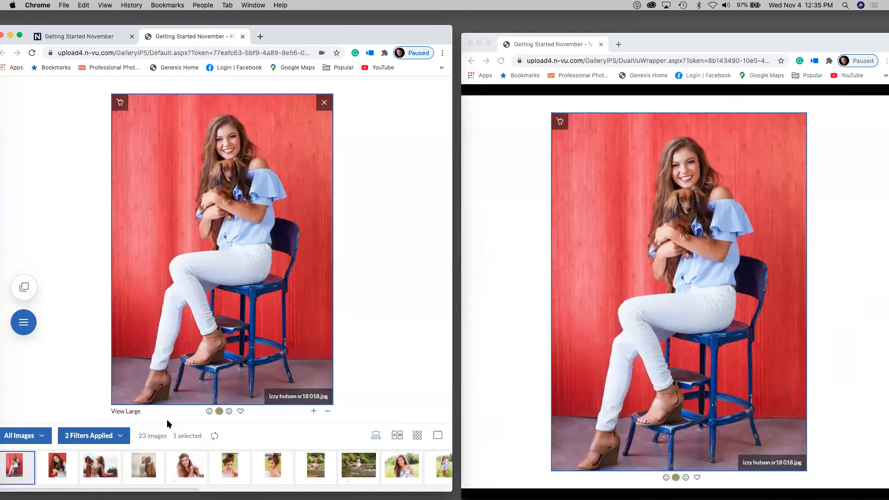
left_click(121, 437)
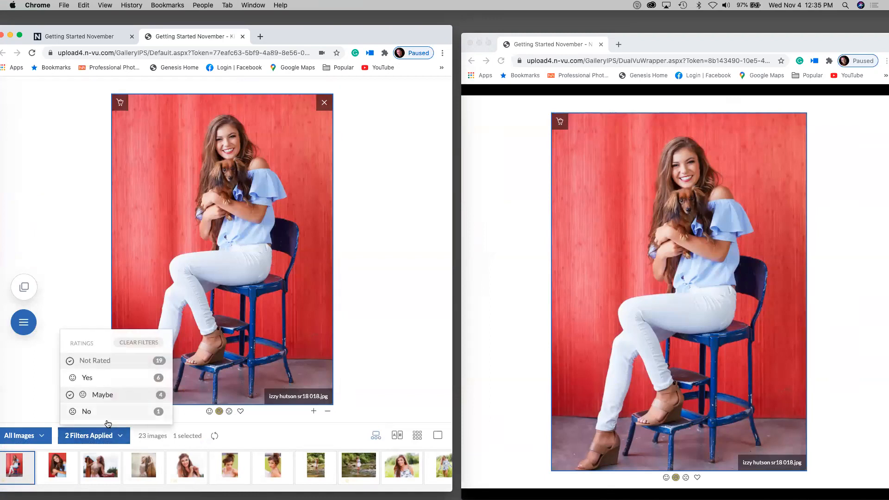
left_click(71, 396)
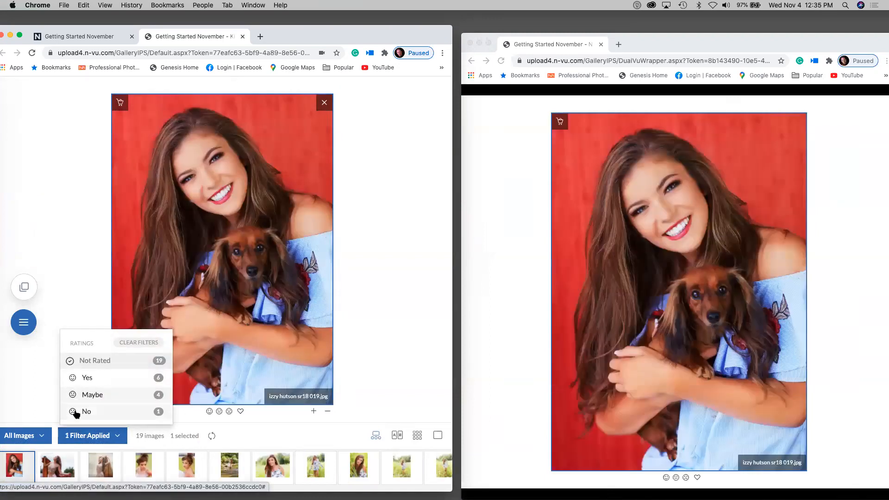
left_click(72, 396)
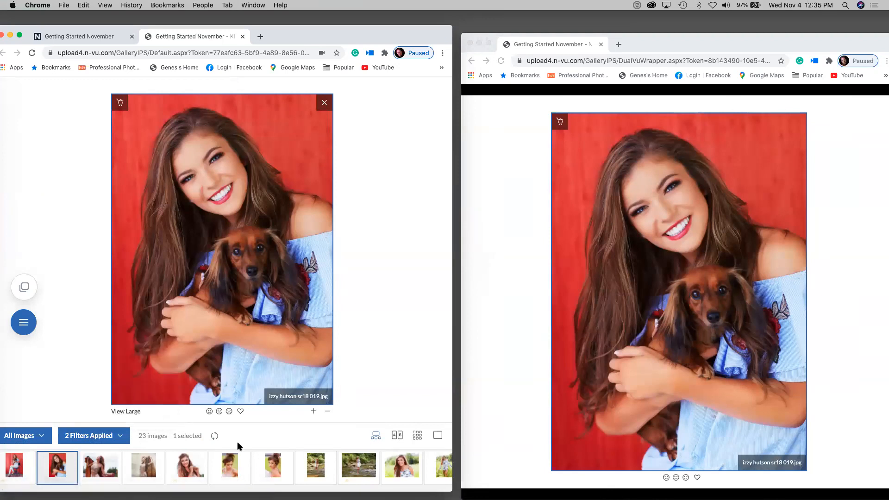
- Rate the red dog, scarf, textured-background, headband, creek and following photos Yes
left_click(210, 412)
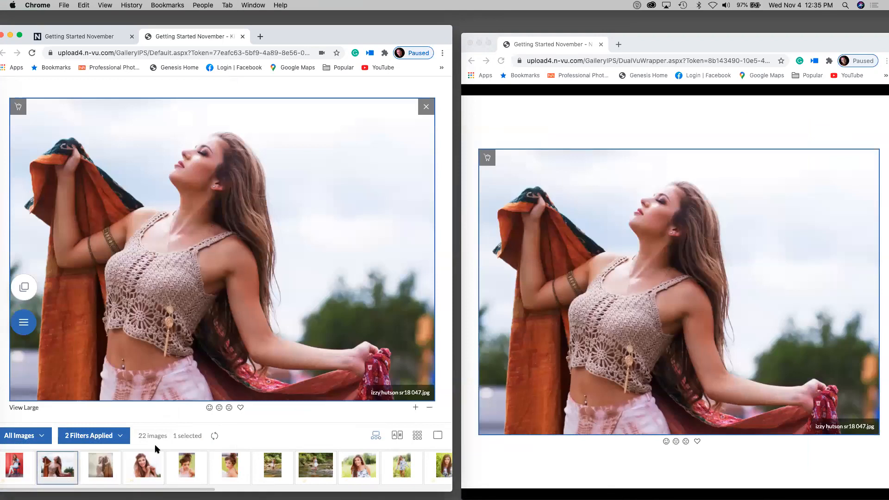
left_click(210, 408)
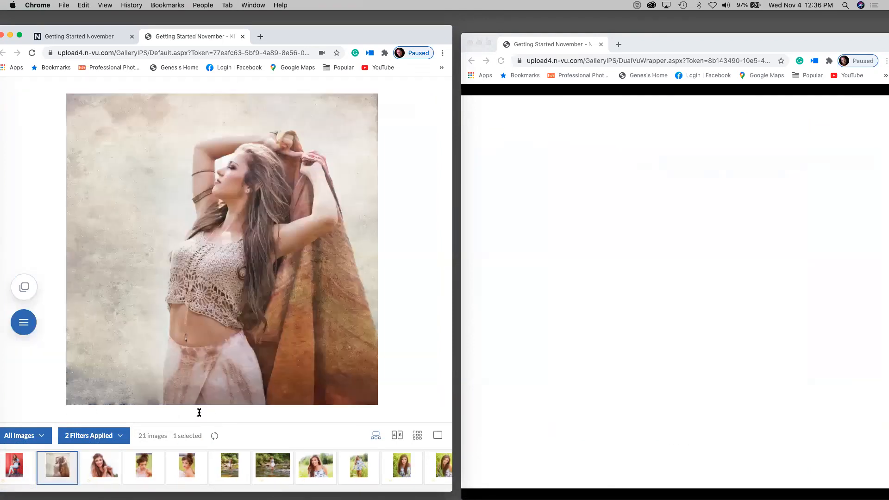
left_click(116, 435)
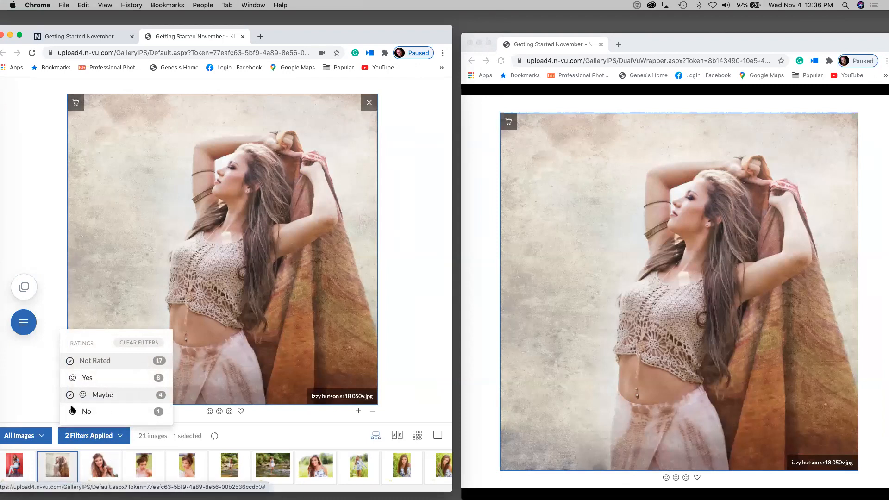
left_click(40, 401)
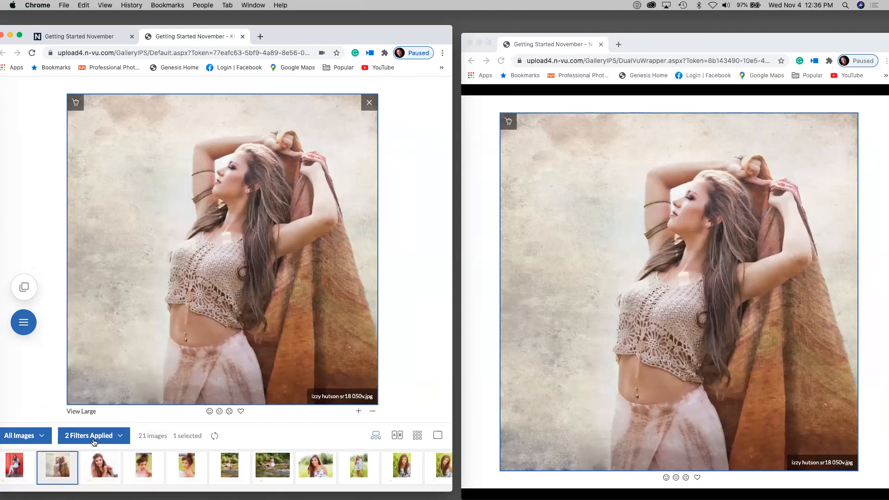
left_click(209, 411)
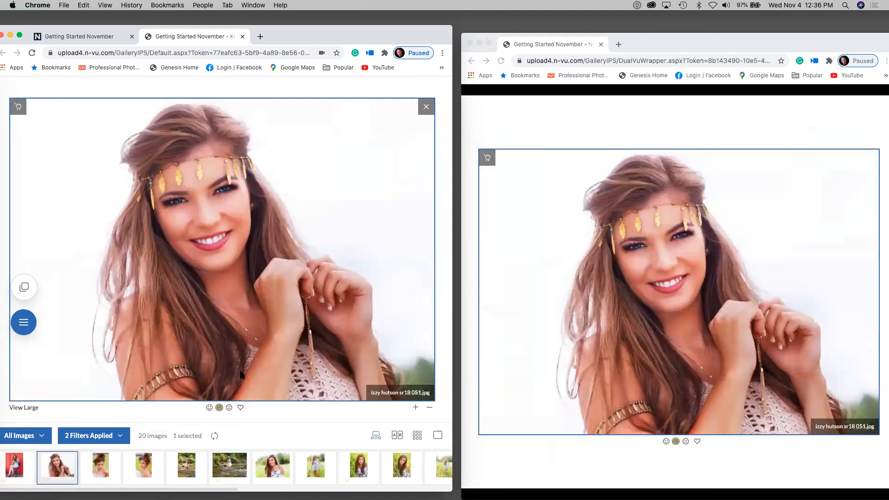
left_click(208, 407)
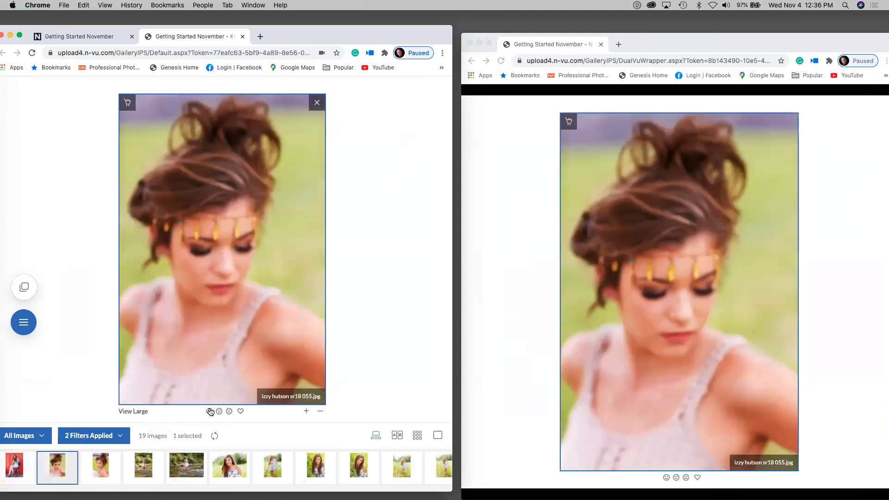
left_click(209, 411)
left_click(208, 410)
left_click(209, 411)
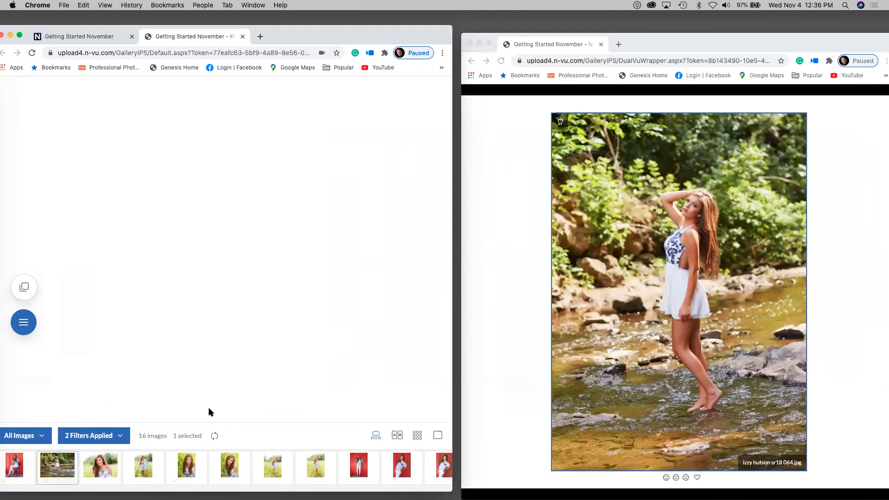
left_click(209, 409)
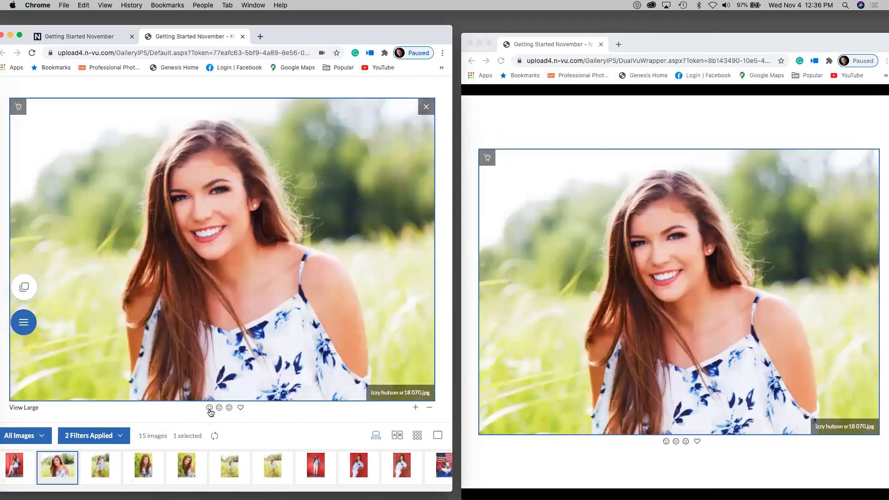
- Rate photo 070, mark 071 as Maybe and 076 as No
left_click(210, 408)
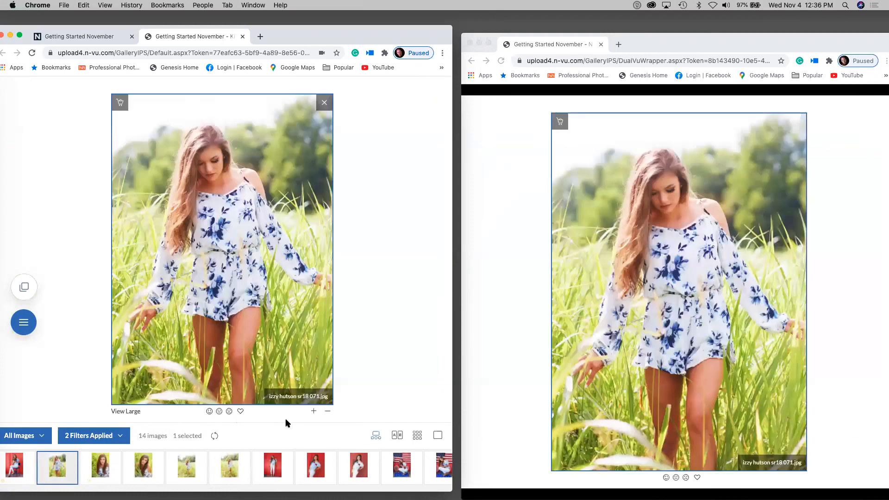
left_click(220, 411)
left_click(233, 465)
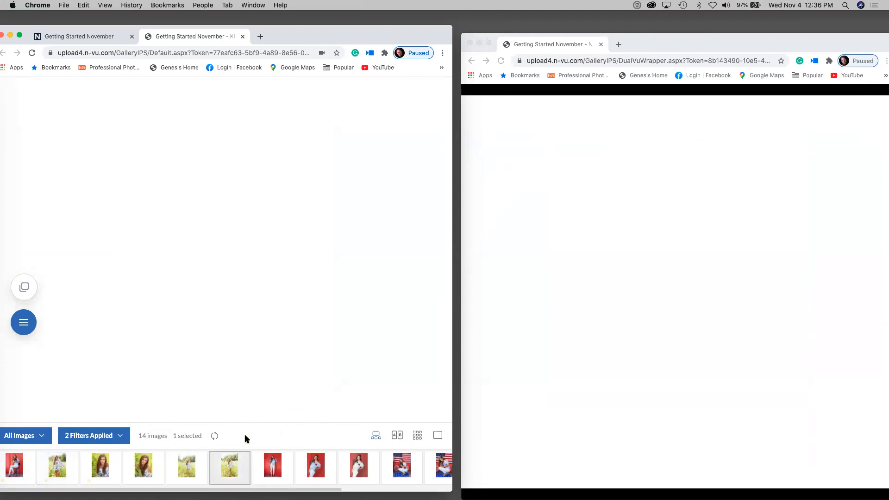
left_click(231, 409)
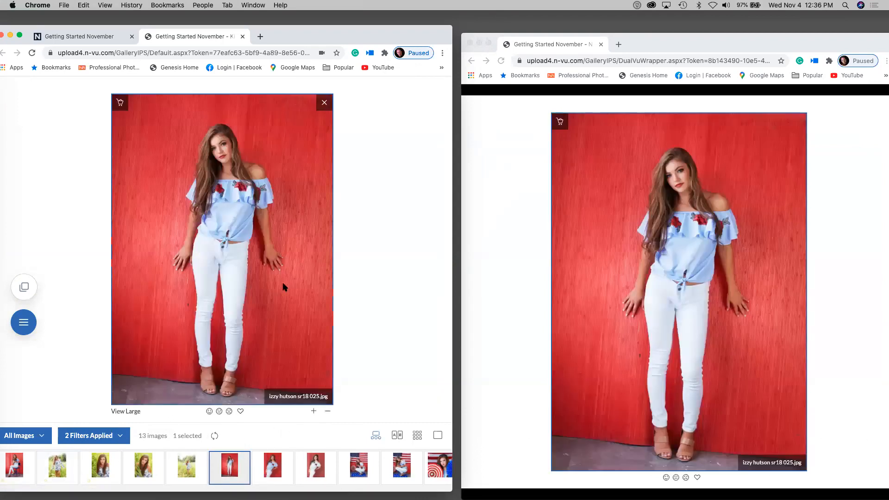
- Show only Yes- and Maybe-rated images, 18 in all, as a thumbnail grid
left_click(419, 438)
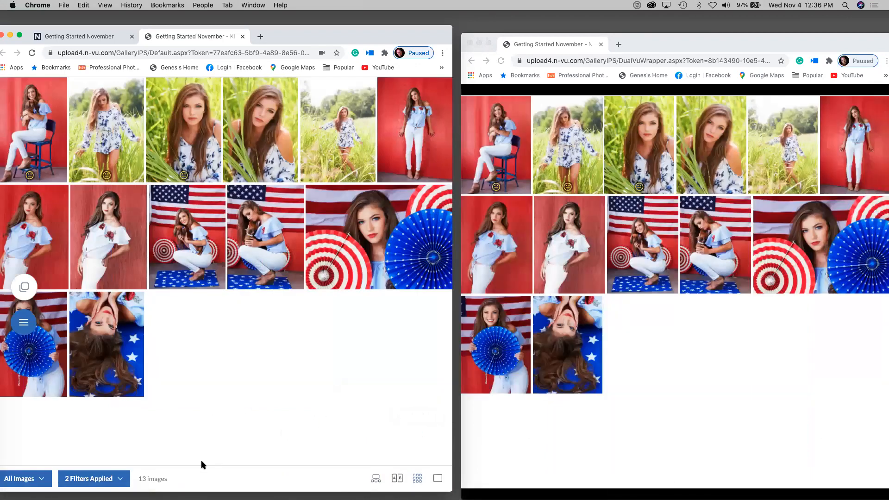
left_click(122, 478)
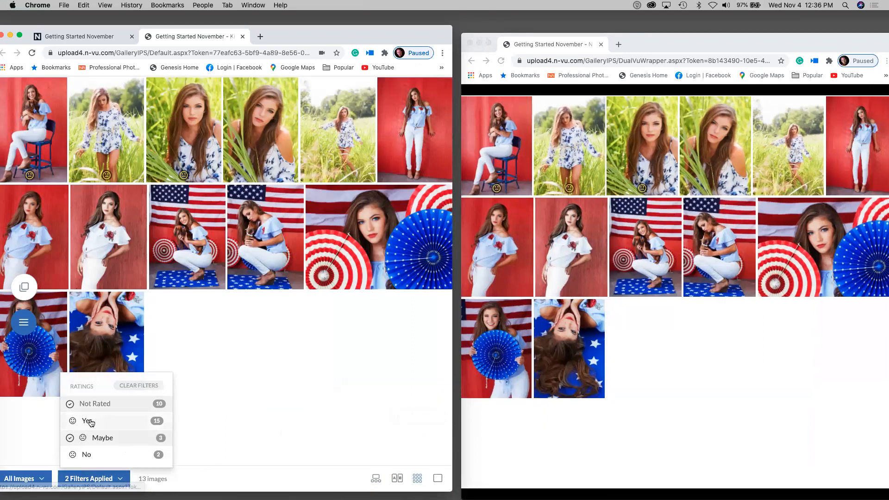
left_click(72, 403)
left_click(71, 403)
left_click(72, 438)
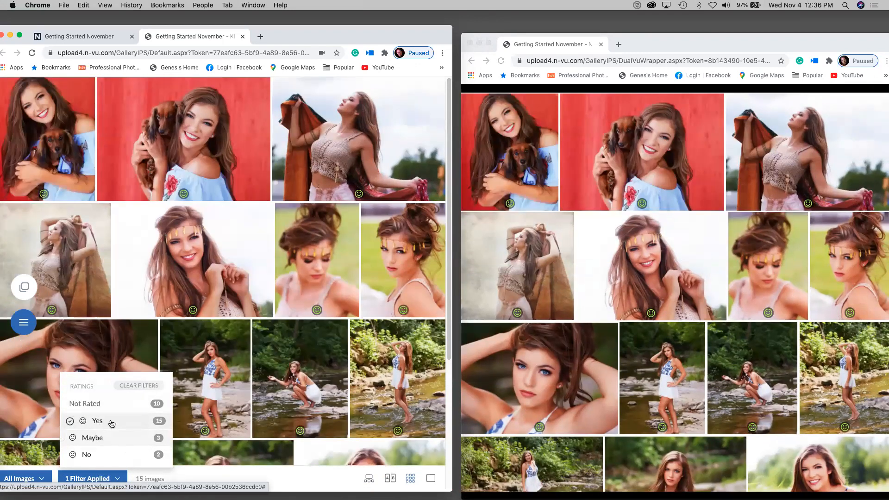
left_click(171, 435)
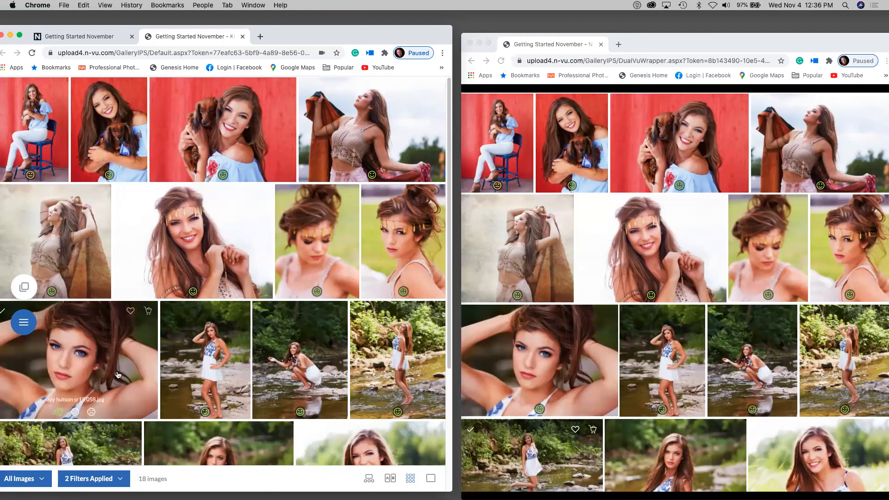
- Add images 051, 055 and 056 to the wall decor favorites folder
left_click(138, 371)
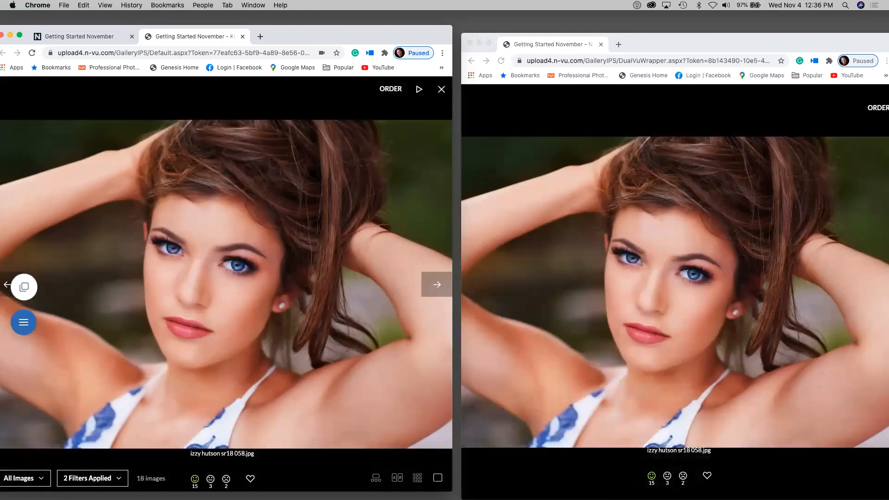
left_click(442, 90)
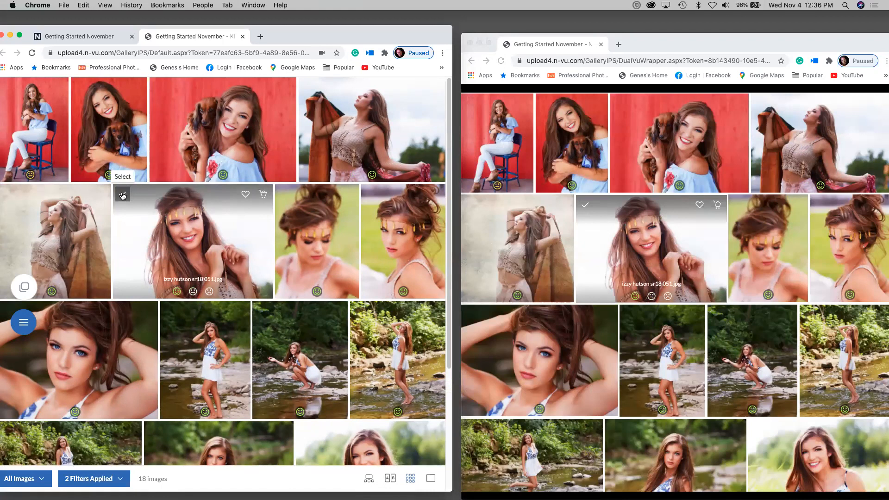
left_click(123, 195)
left_click(284, 195)
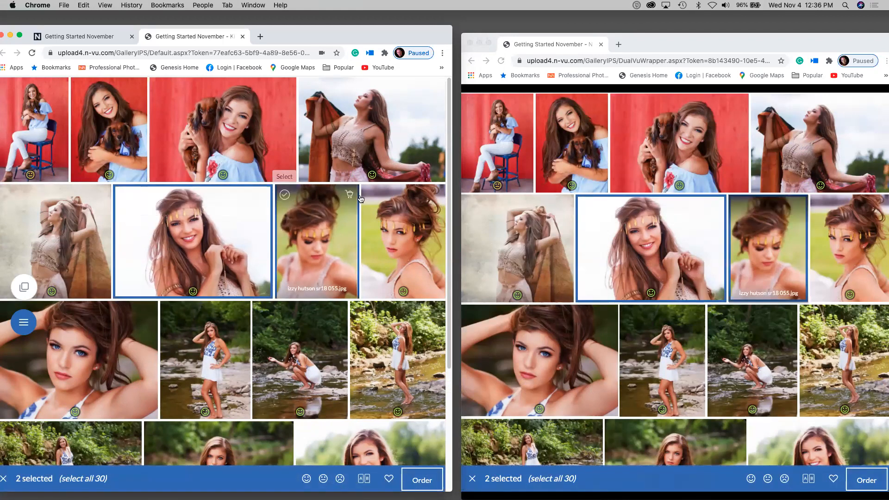
left_click(371, 195)
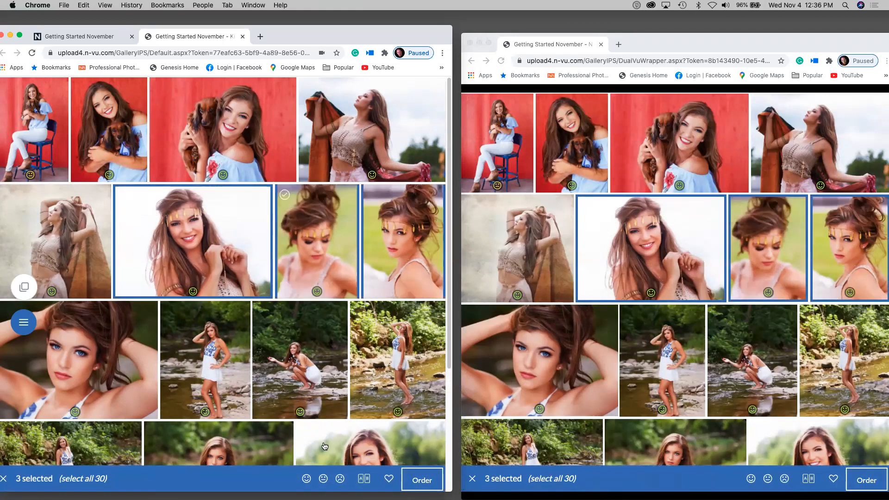
left_click(388, 477)
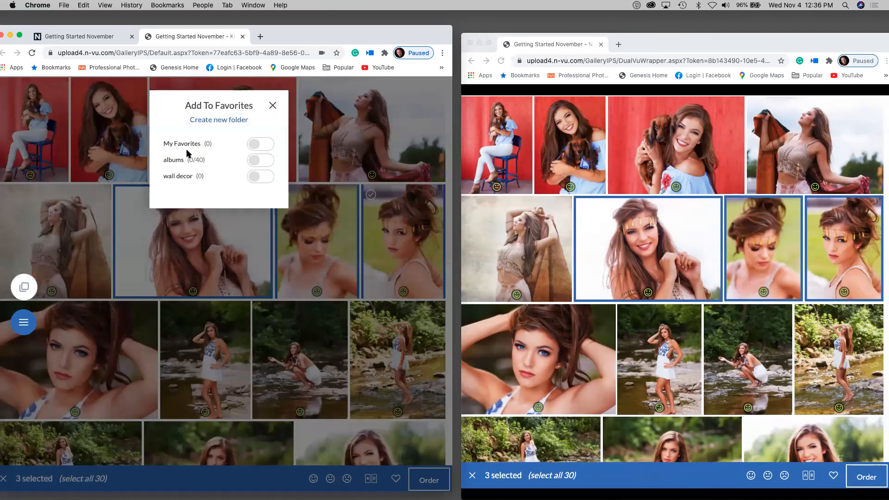
left_click(267, 178)
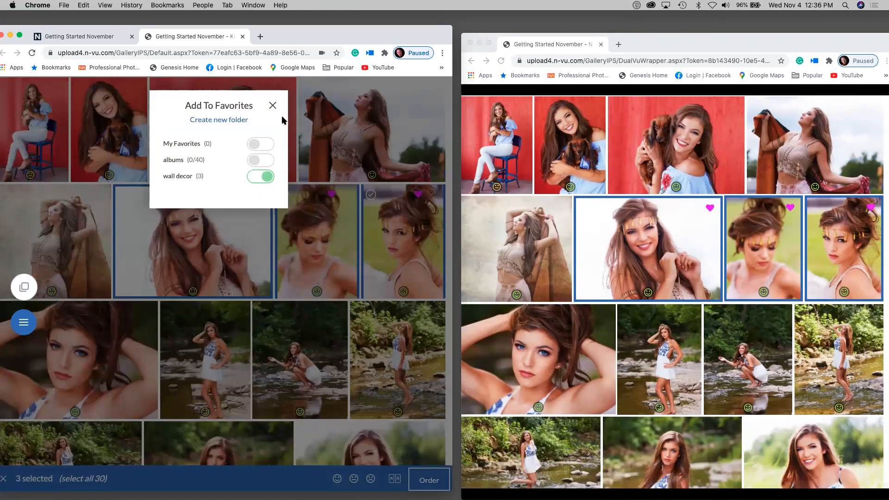
left_click(272, 106)
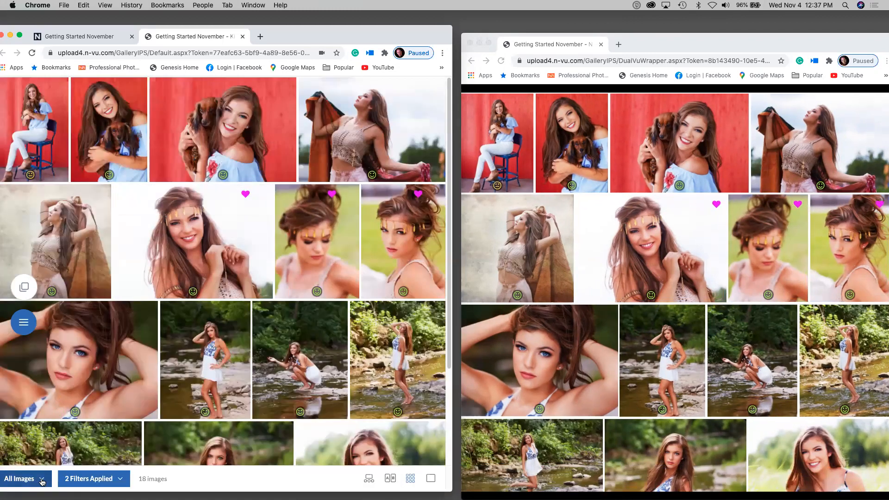
- Show the wall decor folder, select its three images, and start an order
left_click(42, 479)
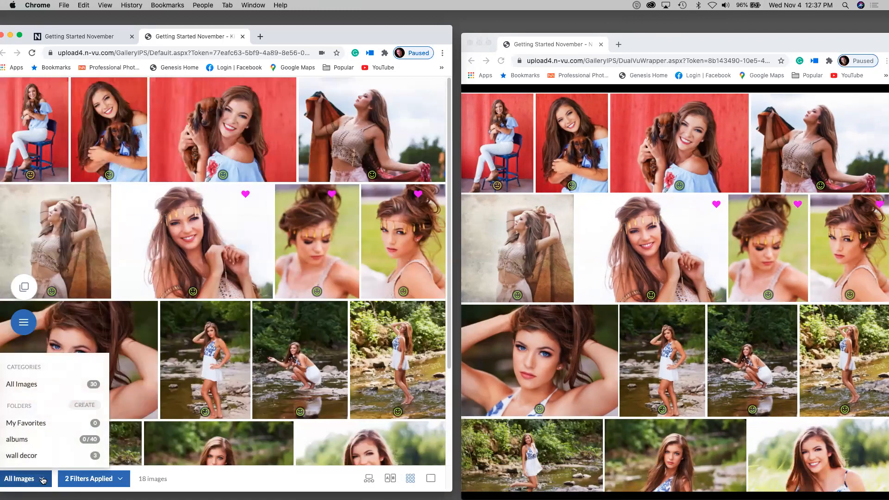
left_click(23, 457)
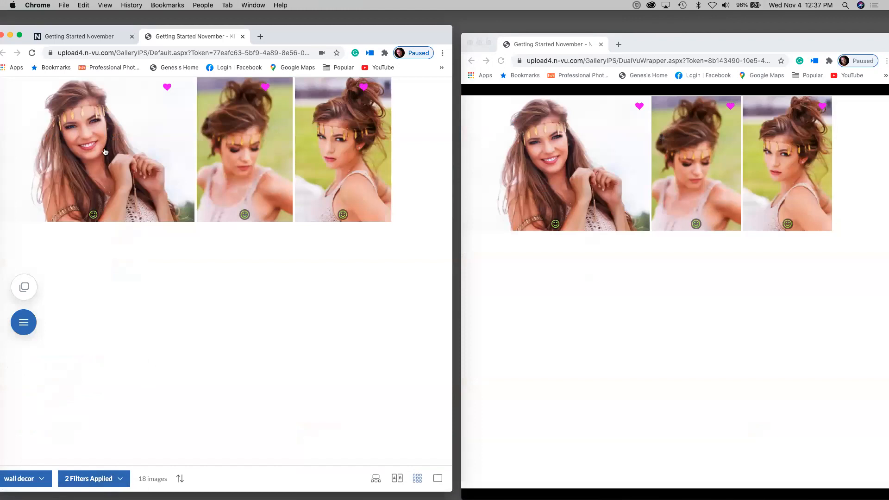
left_click(7, 88)
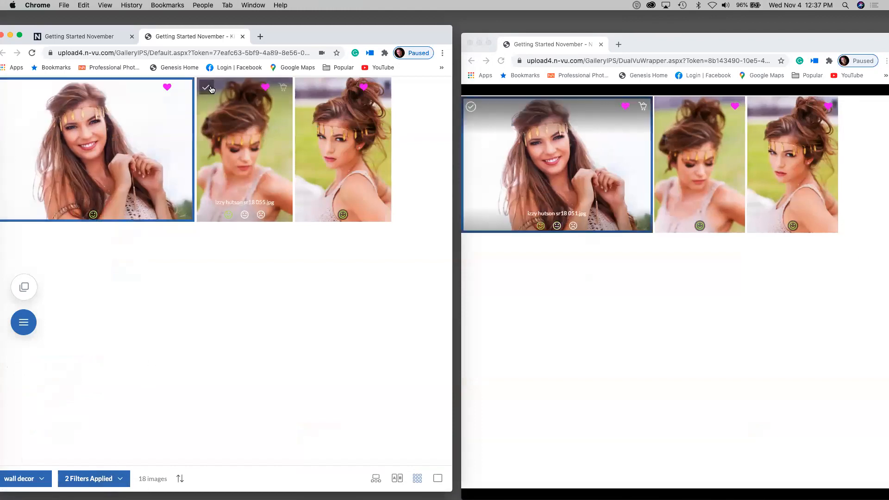
left_click(206, 88)
left_click(304, 88)
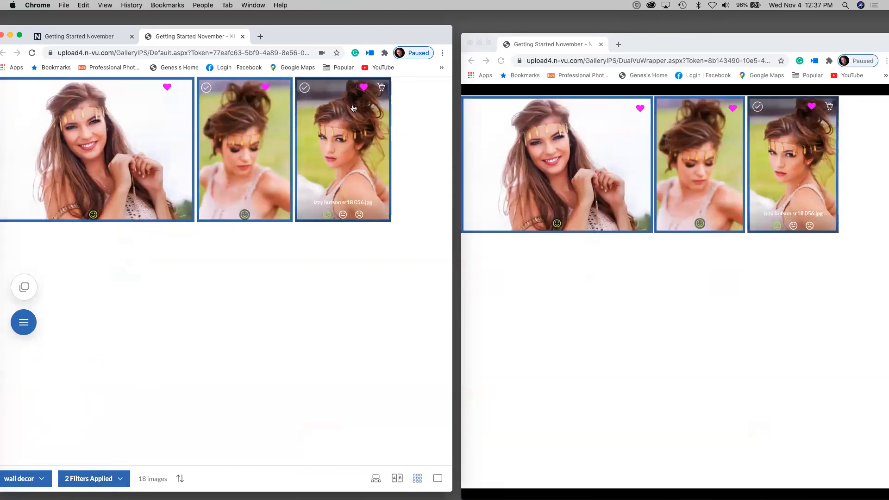
left_click(381, 87)
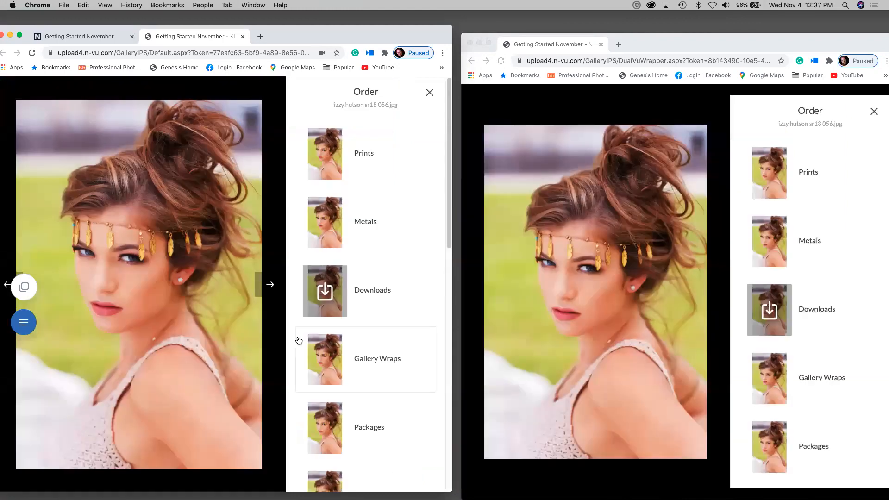
- Choose the $4000 Trio Collection from Wall Collections for the three wall decor images
scroll(298, 341, "down", 3)
left_click(325, 390)
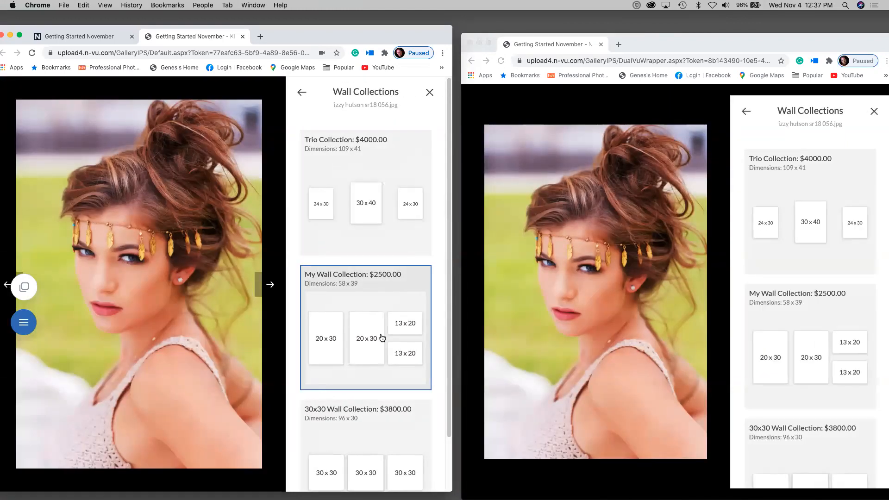
left_click(370, 212)
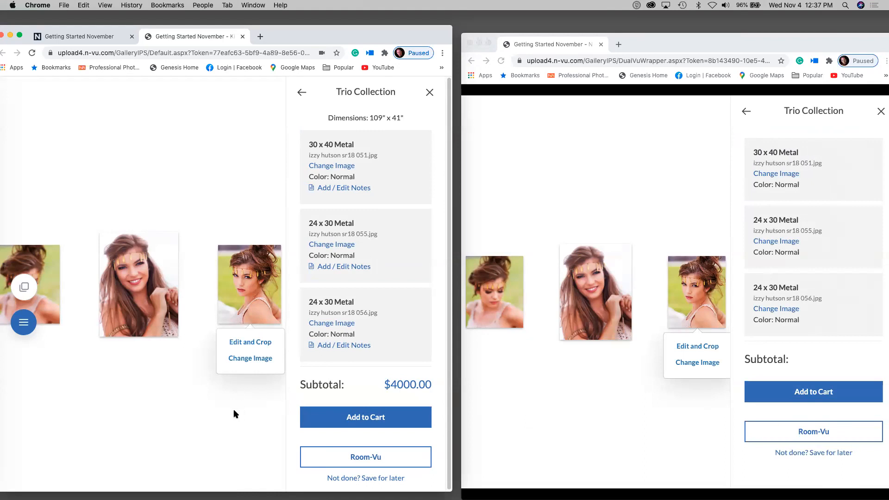
- Preview the trio on a Room-Vu wall, raised higher, with 3" frames on all prints
left_click(364, 469)
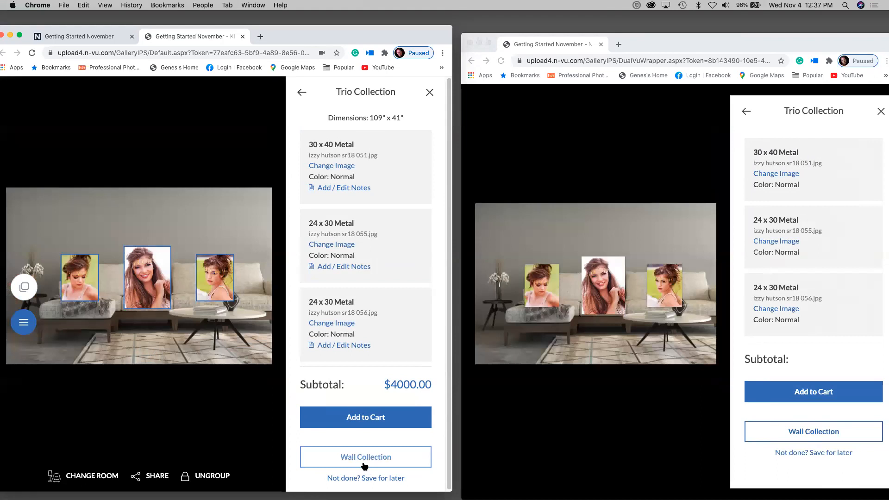
left_click_drag(138, 284, 149, 232)
left_click(157, 310)
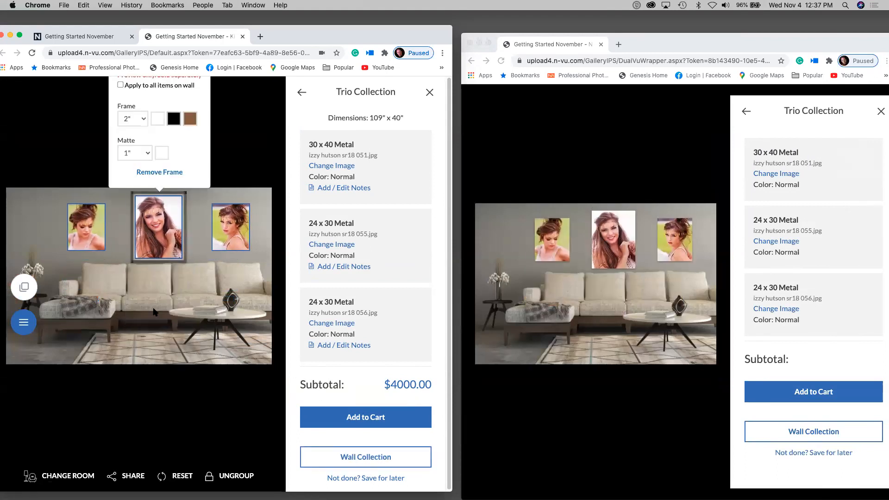
left_click(121, 86)
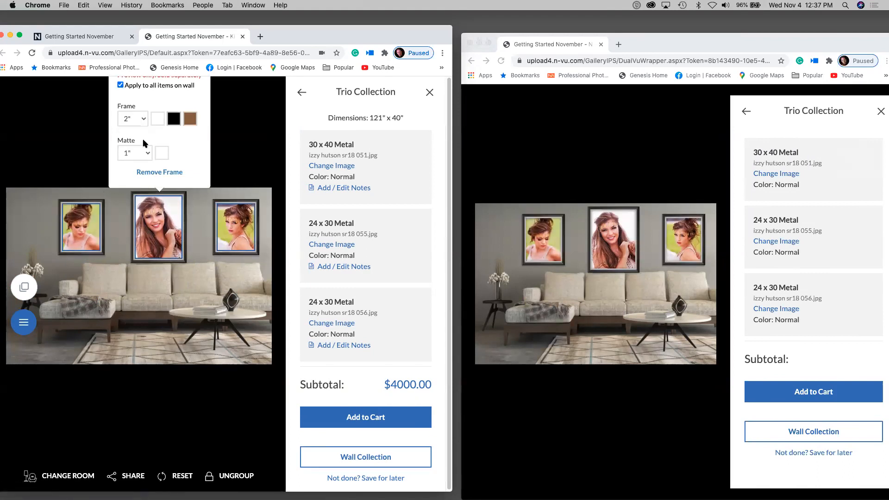
left_click(145, 118)
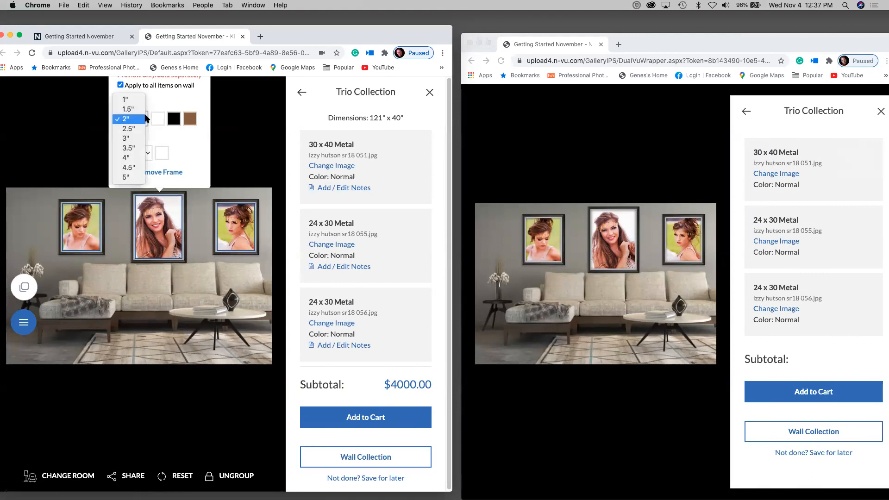
left_click(139, 140)
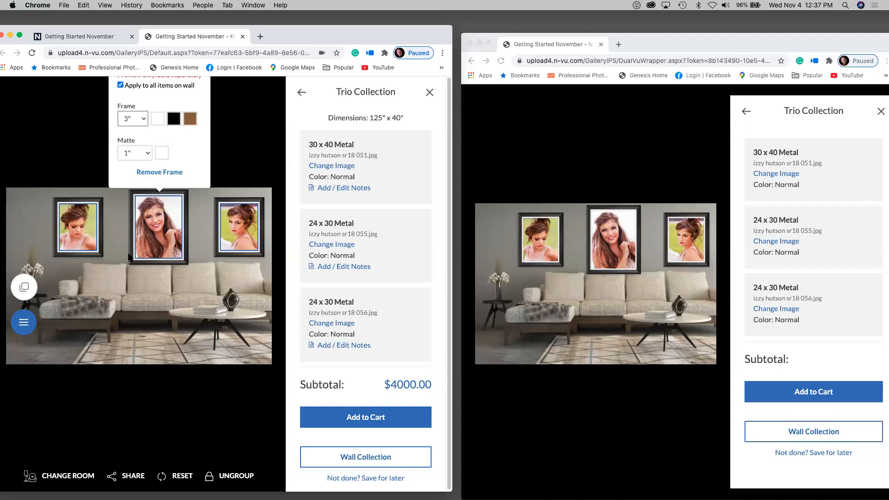
left_click(122, 286)
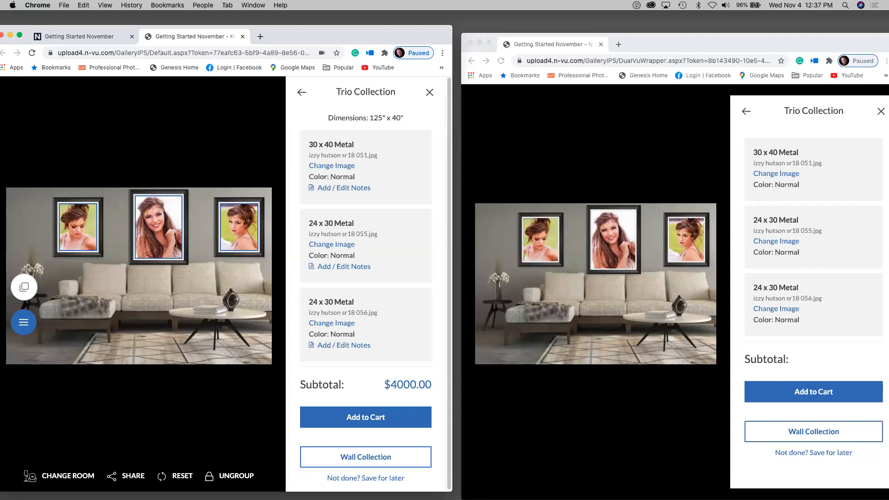
- Ungroup the prints and move the left one closer to the centre print
left_click(230, 475)
left_click_drag(89, 227, 107, 228)
left_click(148, 222)
left_click(161, 227)
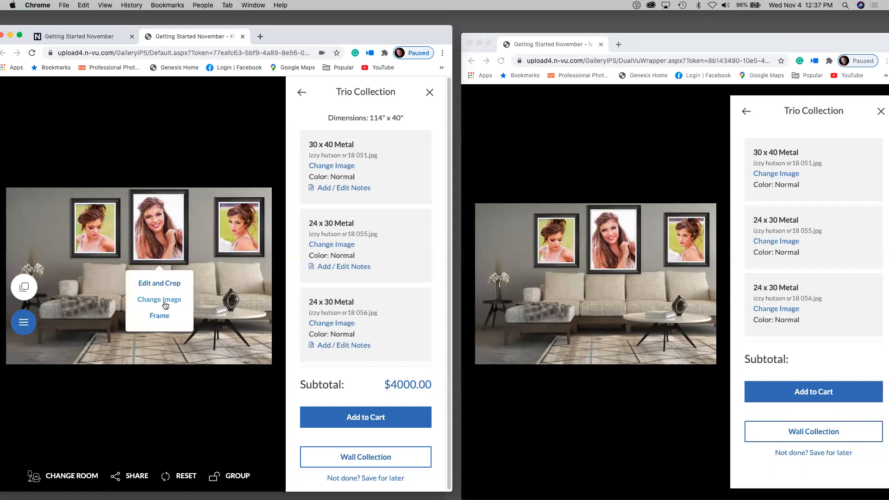
left_click(165, 304)
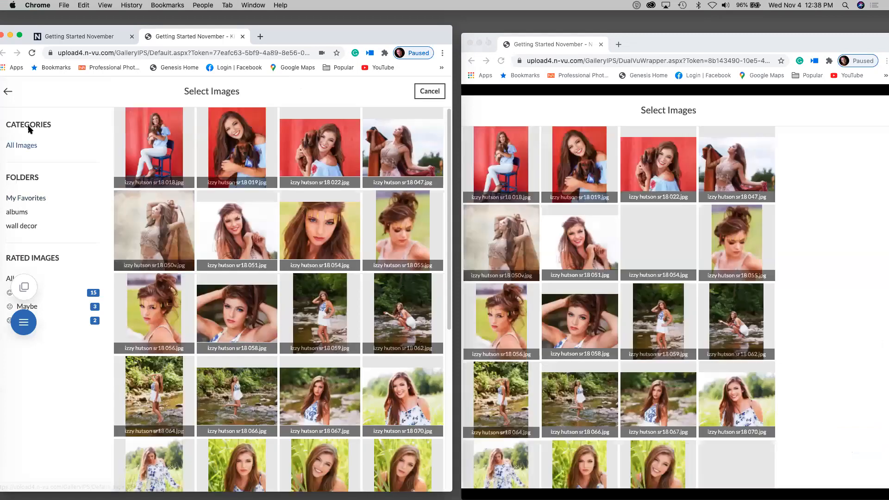
left_click(7, 91)
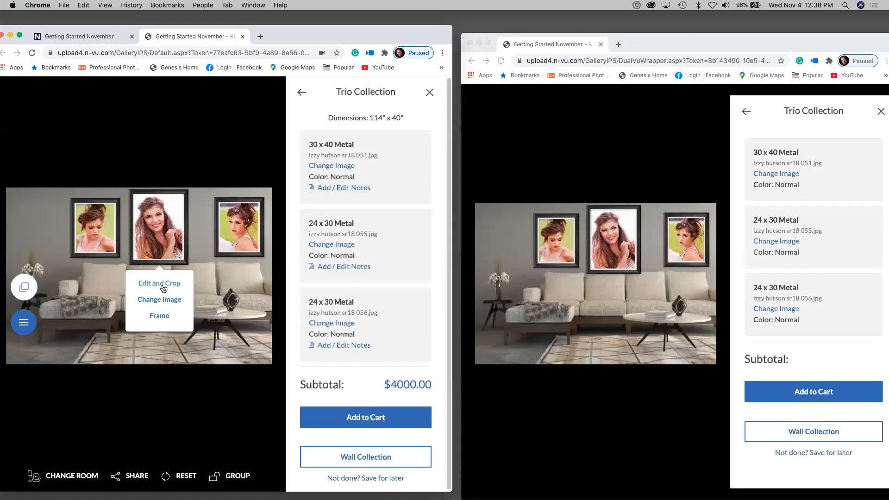
left_click(91, 293)
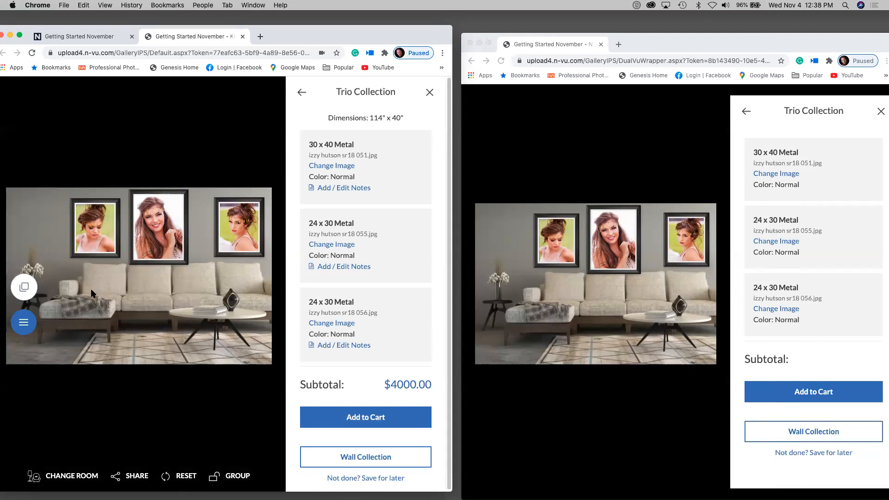
left_click_drag(227, 247, 214, 248)
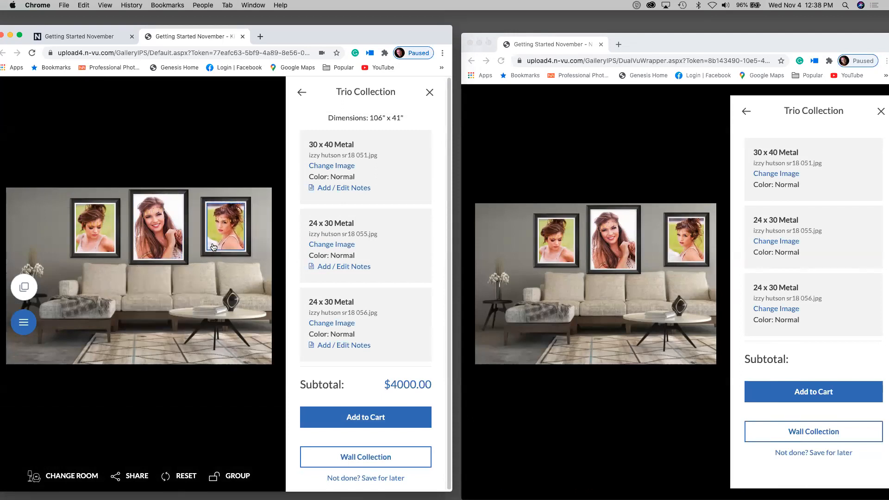
left_click(158, 216)
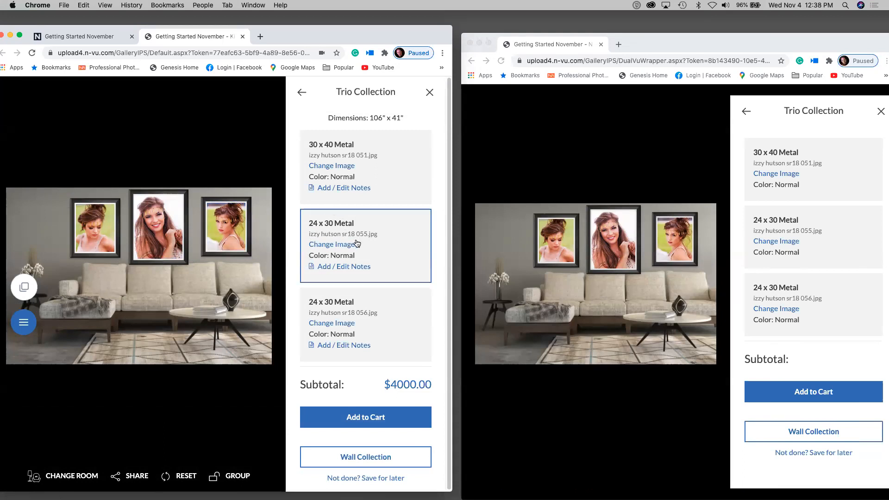
left_click(234, 236)
- Save notes 'remove hair' and 'black 3" frame' on image 055's 24 x 30 Metal print
left_click(351, 268)
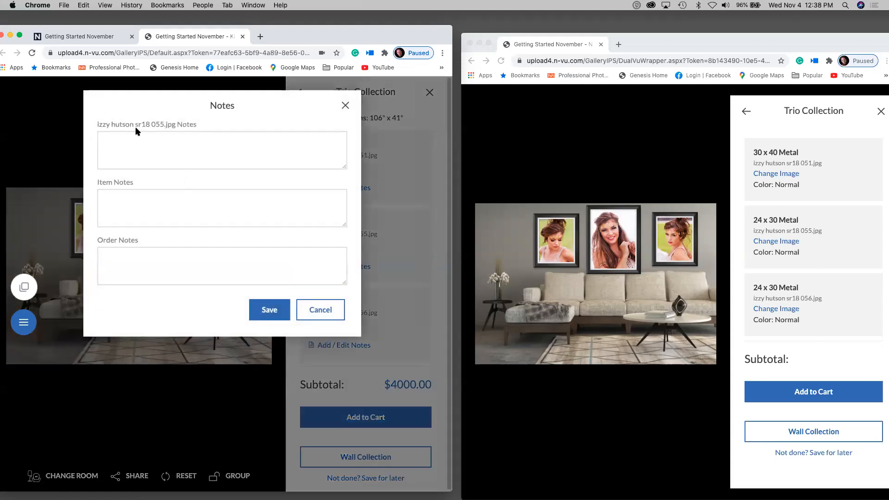
left_click(144, 141)
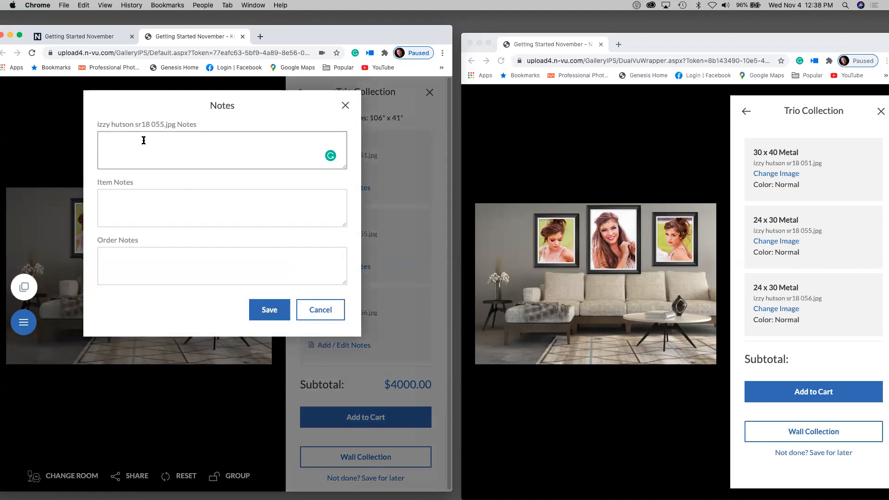
type("remove hair")
left_click(132, 197)
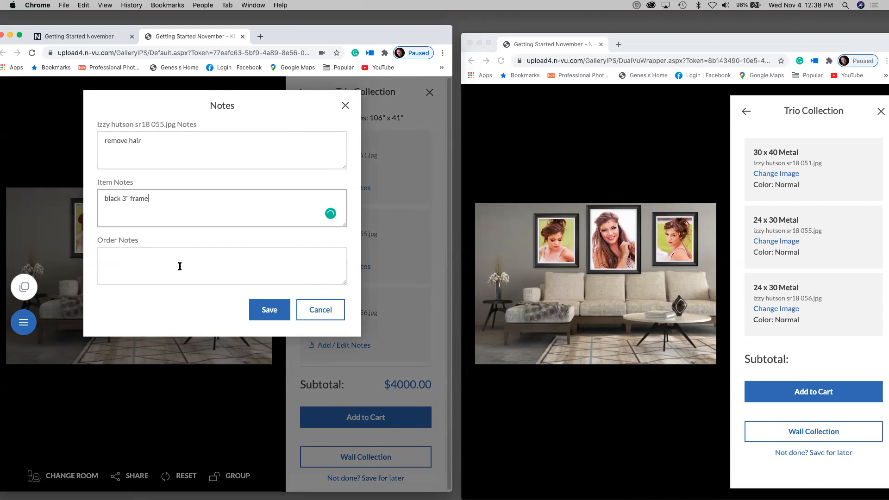
left_click(269, 308)
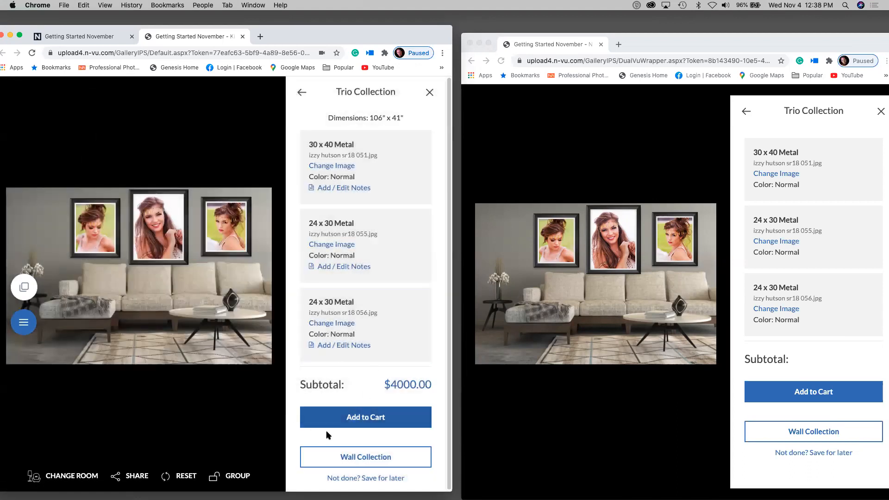
- Add the $4000.00 Trio Collection to the cart, review its notes, then close the cart
left_click(358, 419)
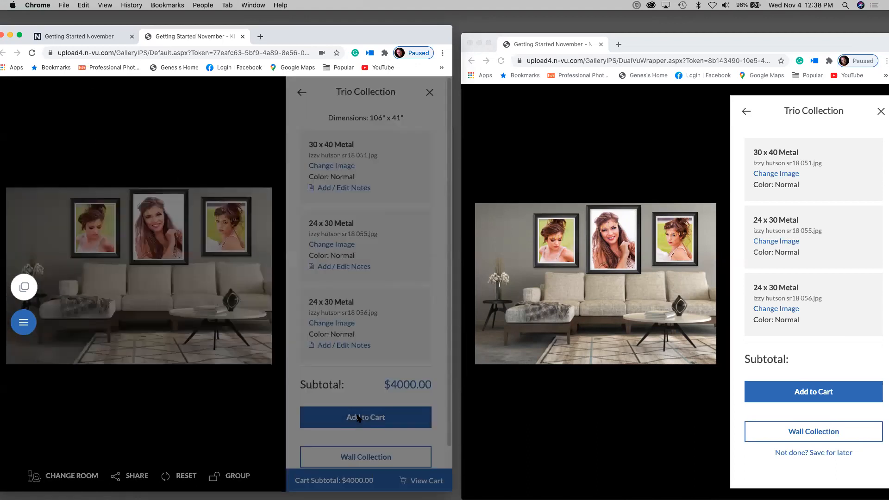
left_click(230, 168)
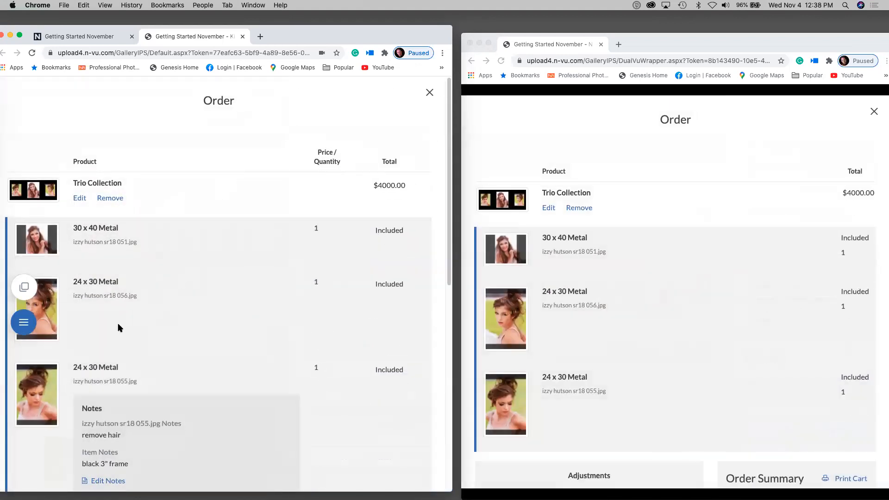
scroll(104, 371, "down", 2)
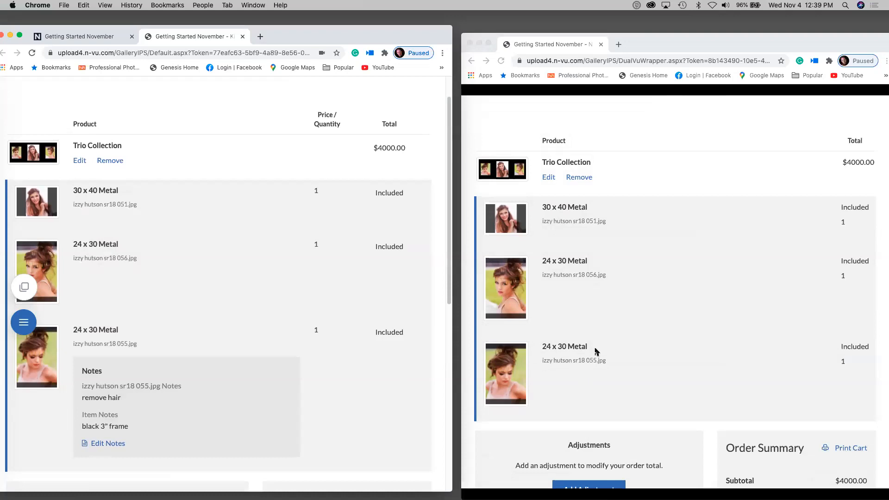
left_click(24, 287)
left_click_drag(33, 327, 95, 450)
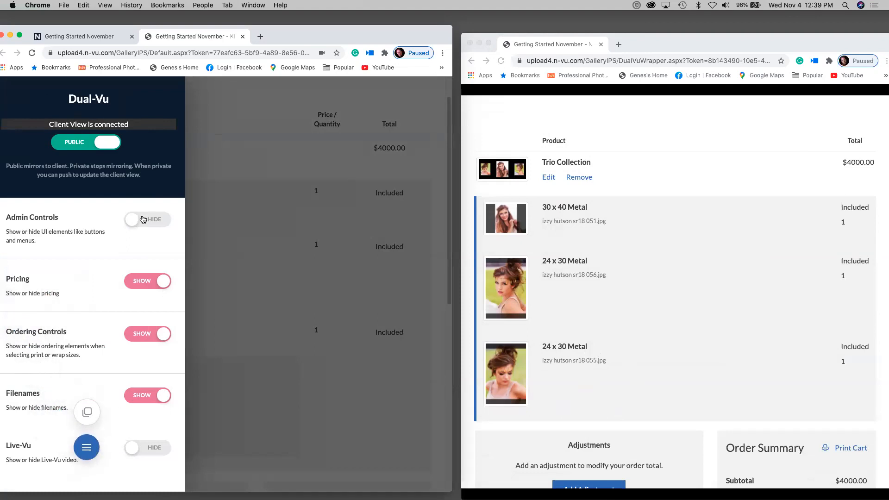
left_click(280, 378)
scroll(308, 147, "up", 2)
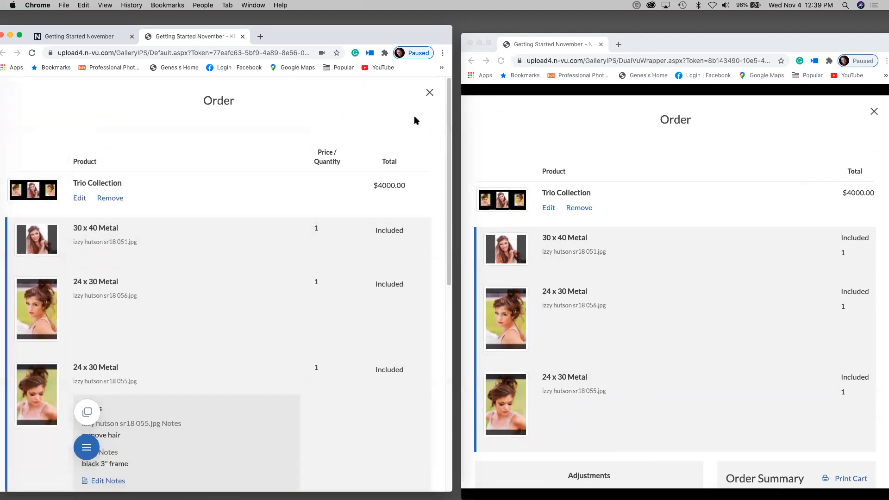
left_click(429, 94)
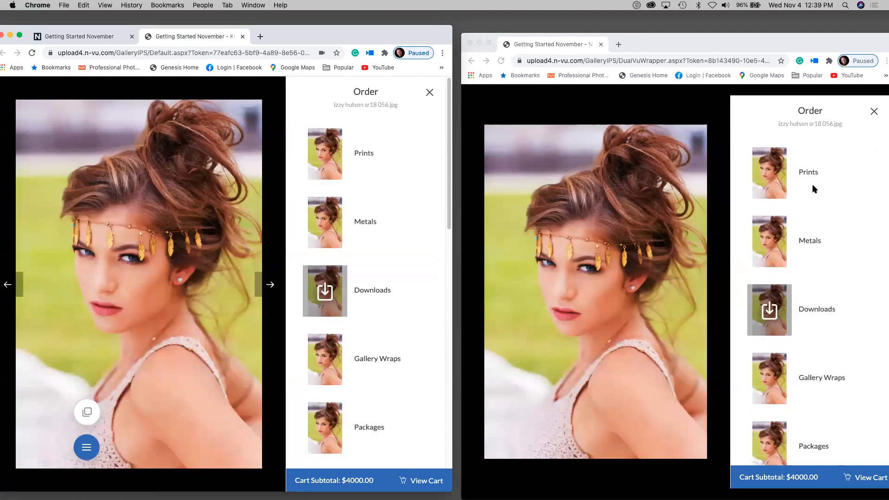
- Set Dual-Vu Ordering Controls and Pricing to HIDE, then open the Metals price list
left_click(87, 446)
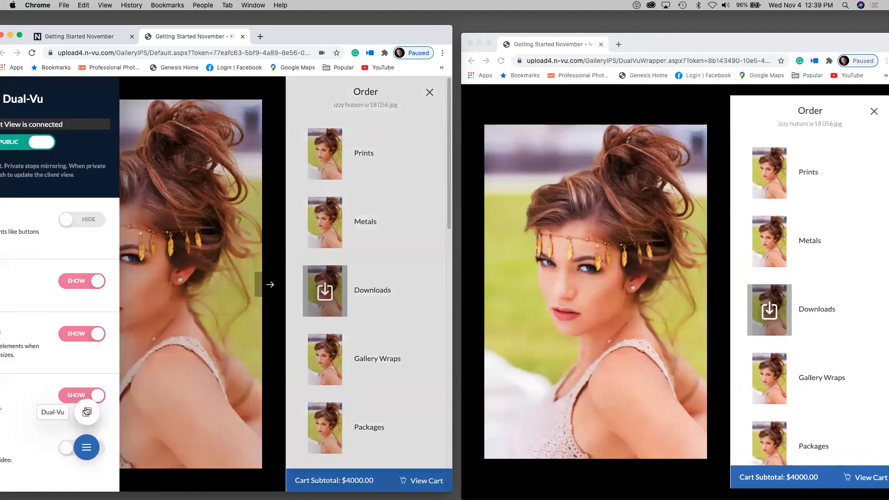
left_click(147, 335)
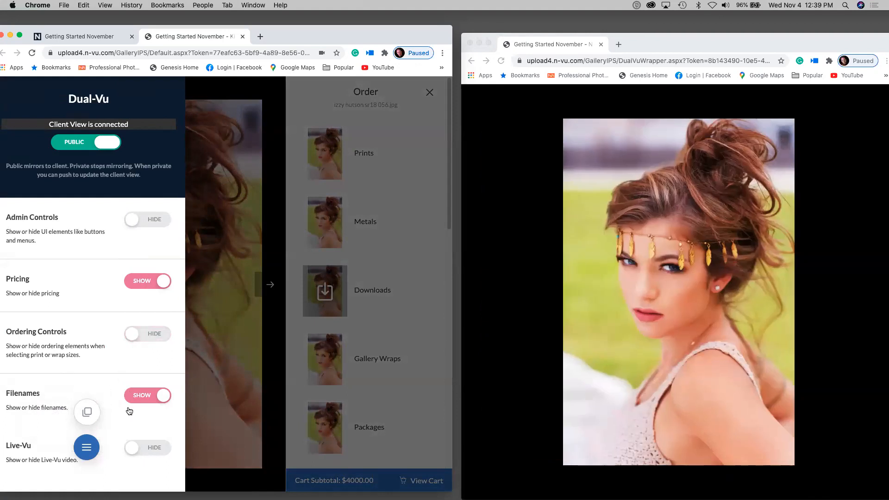
left_click(138, 284)
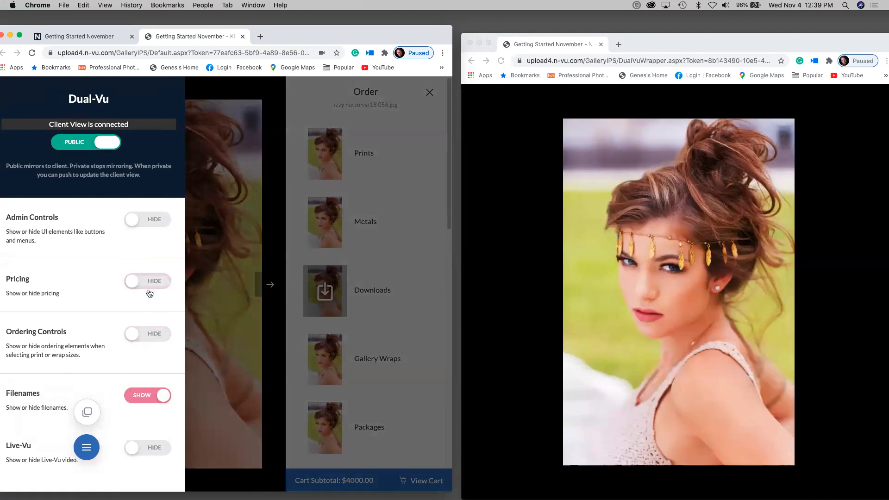
left_click(240, 345)
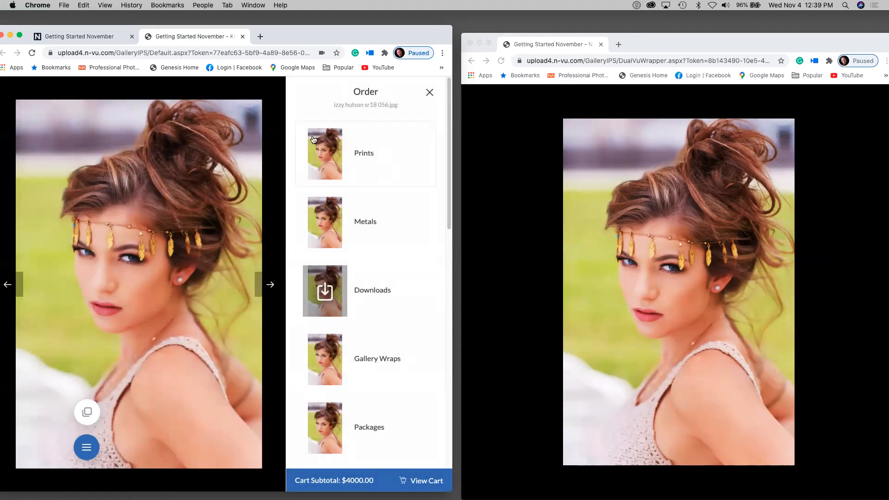
left_click(337, 225)
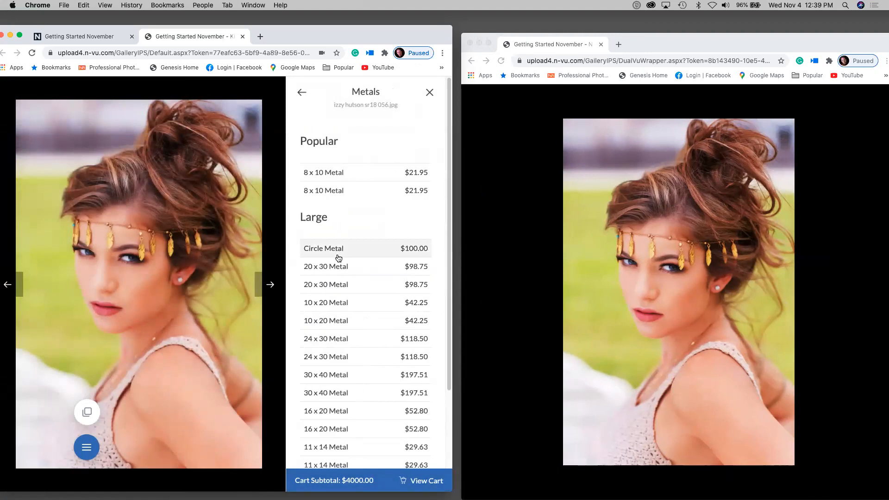
- Hang photo 056 as a framed 20 x 30 Metal higher on the Room-Vu wall
left_click(339, 286)
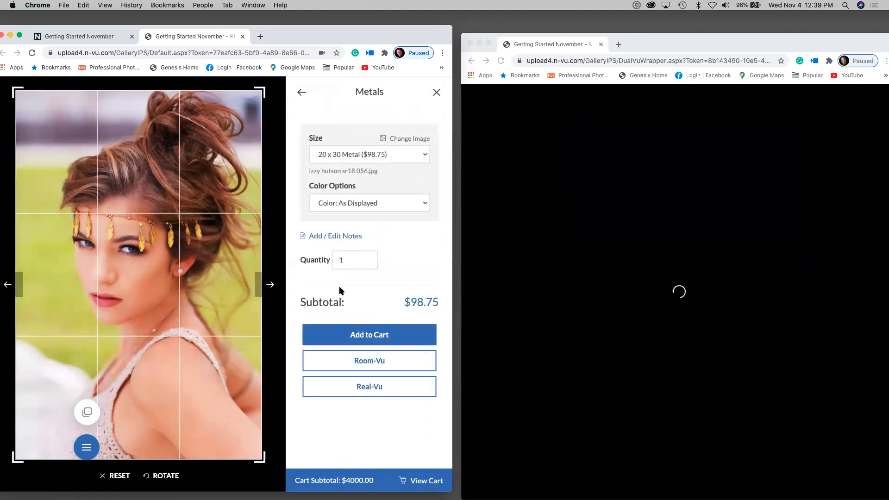
left_click(362, 362)
left_click_drag(135, 294, 179, 222)
left_click(165, 324)
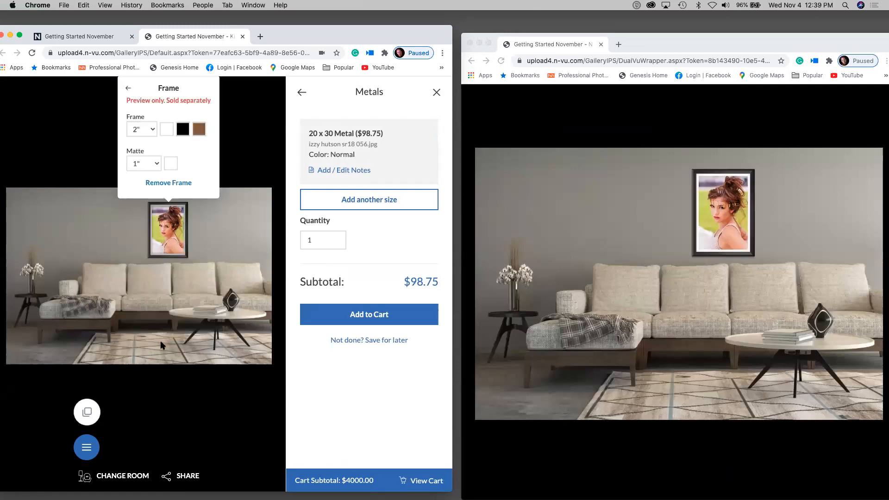
left_click(110, 228)
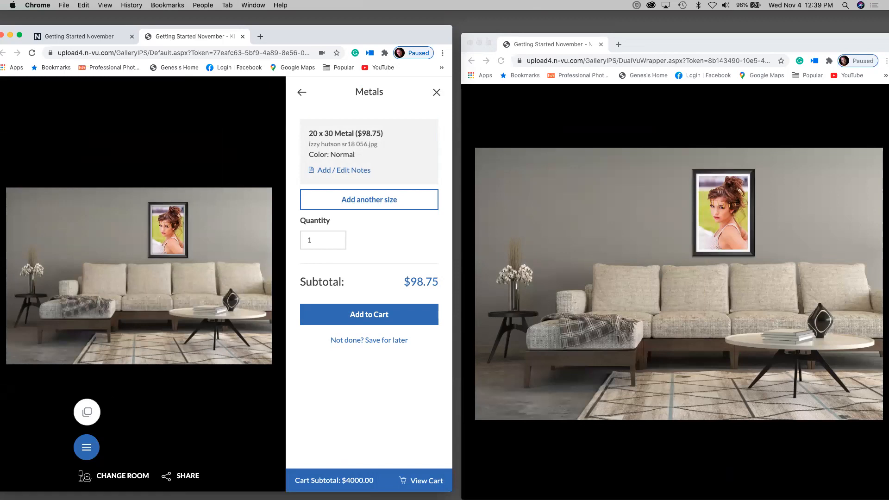
- Set Dual-Vu to PRIVATE and add another size, 30 x 40 Metal, to the order
left_click(87, 411)
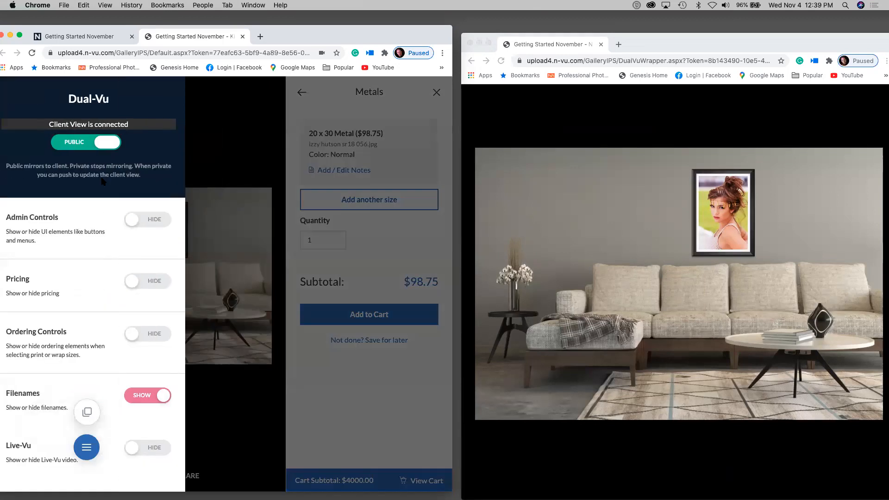
left_click(80, 143)
left_click(302, 216)
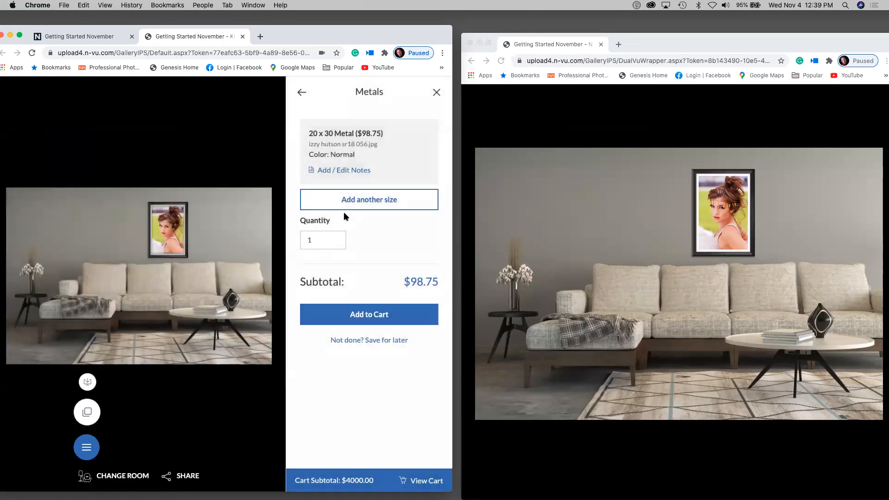
left_click(356, 198)
left_click(342, 229)
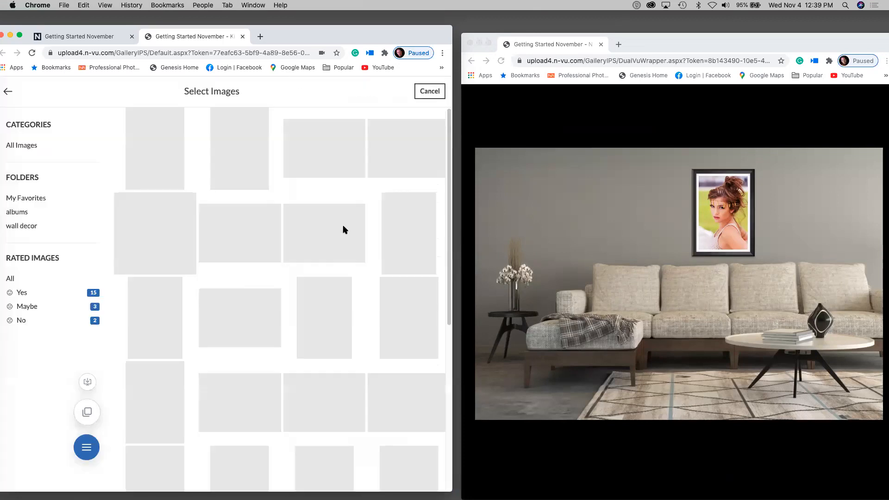
- Place photo 055 on the wall as a 20 x 30 Metal print
left_click(403, 244)
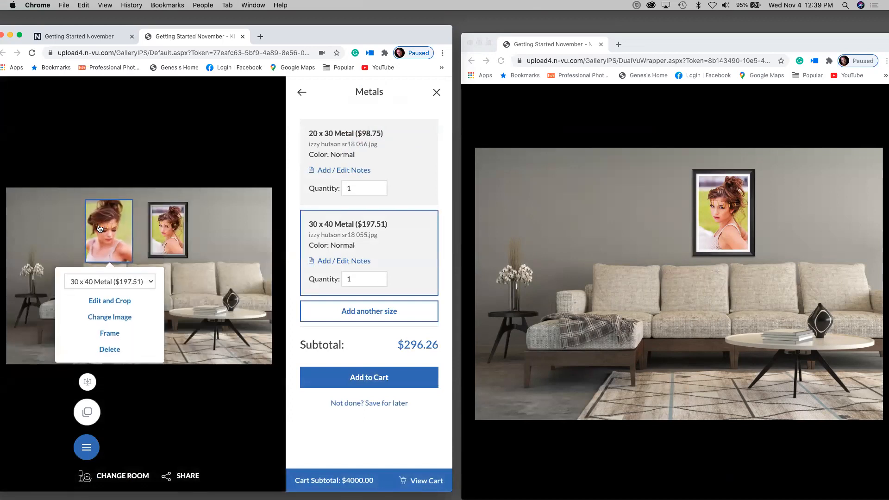
left_click(95, 288)
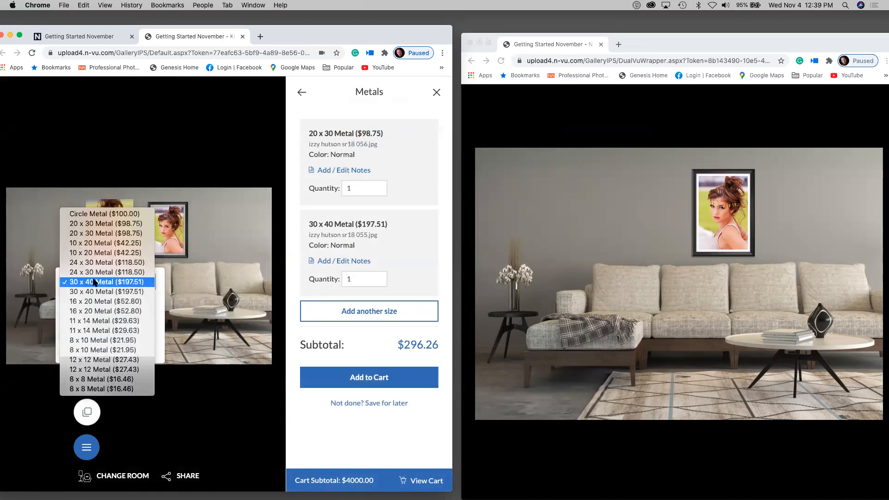
left_click(91, 256)
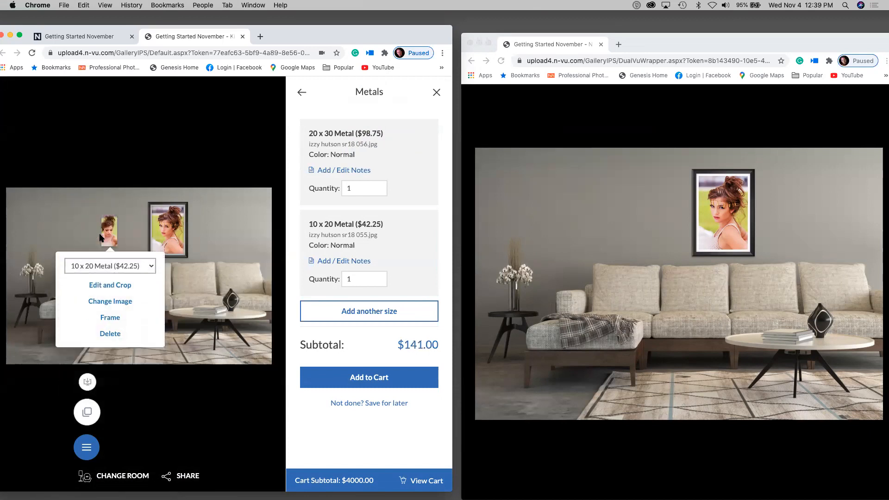
left_click(111, 267)
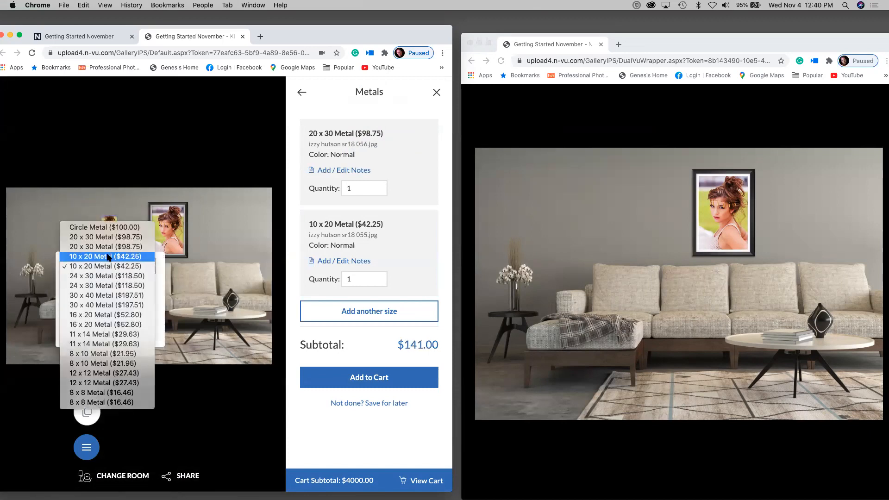
left_click(107, 246)
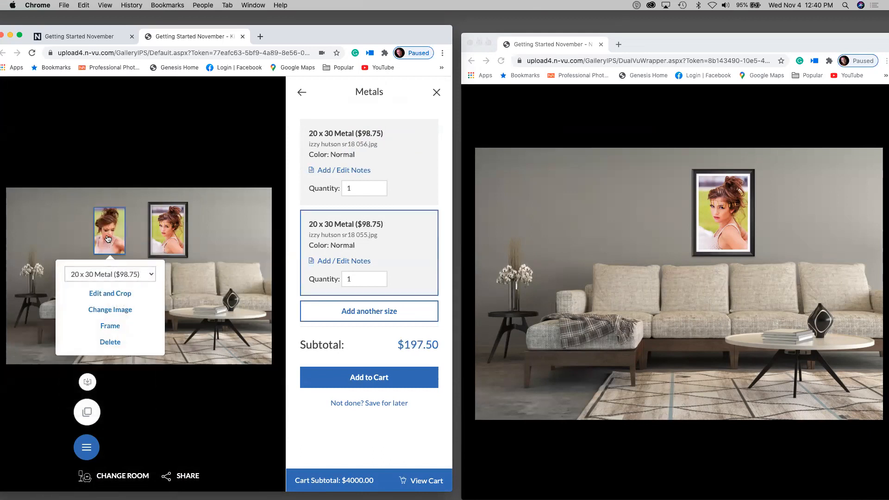
left_click(105, 343)
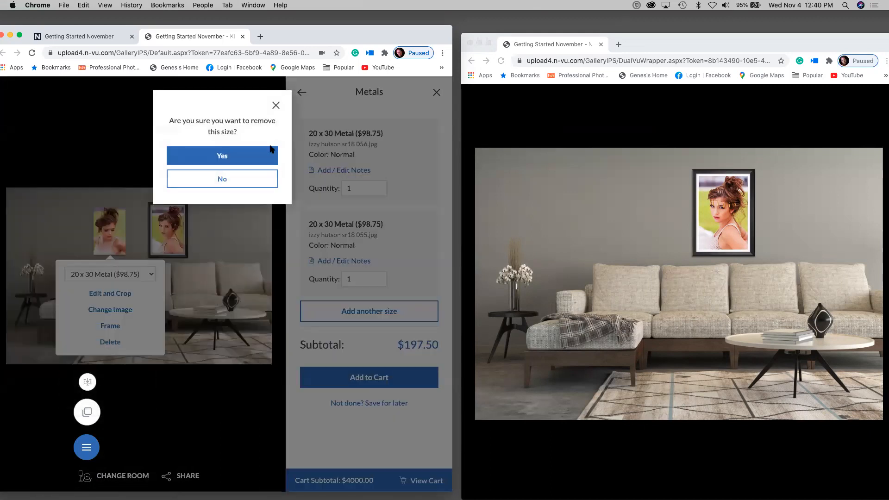
left_click(282, 103)
- Add image 059 as a third 20 x 30 Metal print and frame the room's pictures
left_click(111, 325)
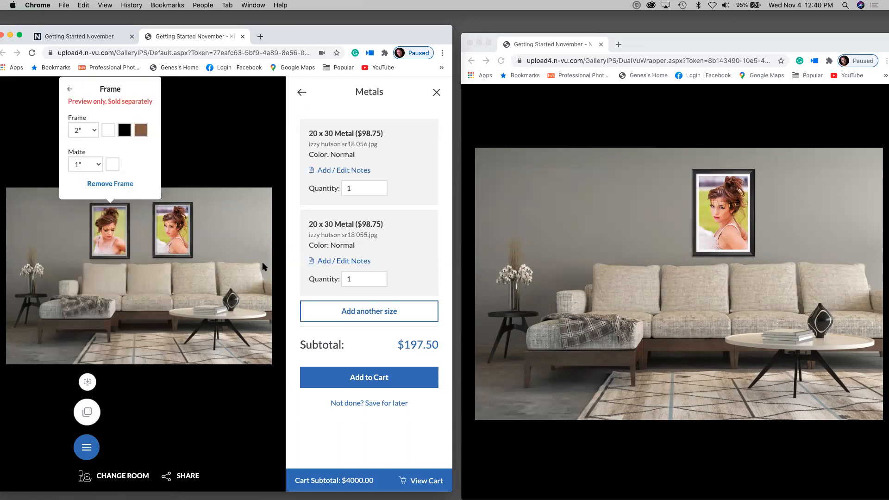
left_click(231, 238)
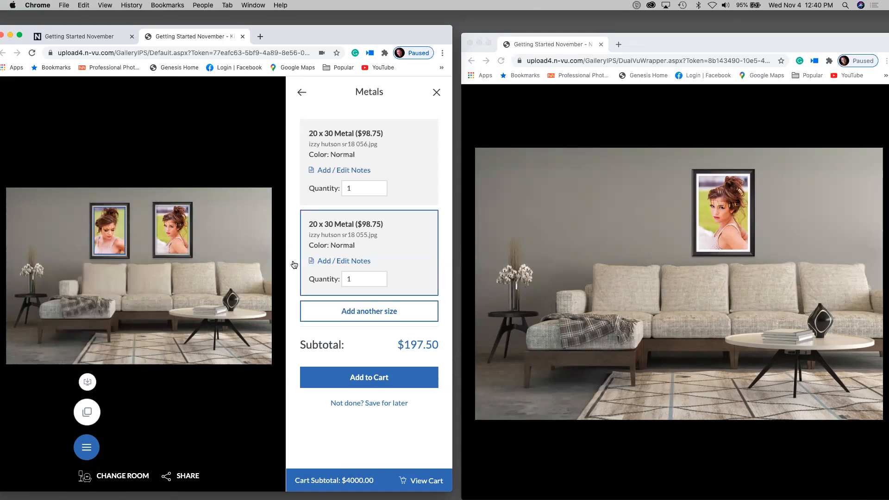
left_click(345, 319)
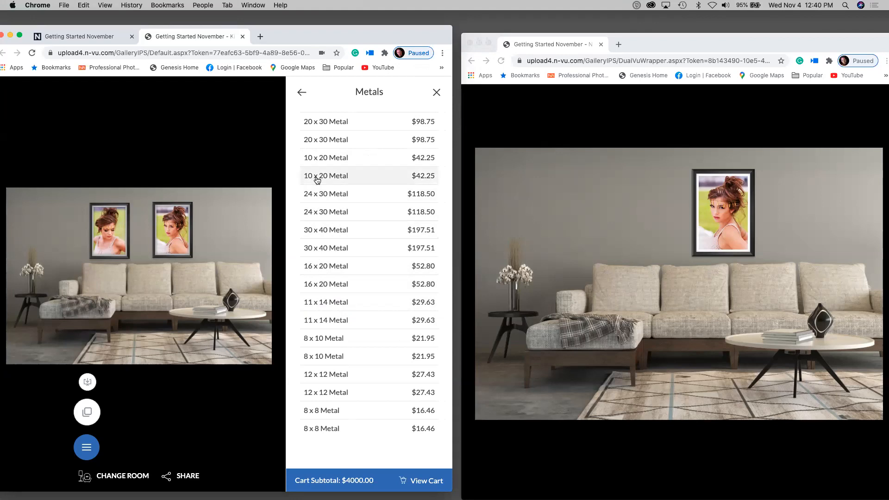
left_click(319, 142)
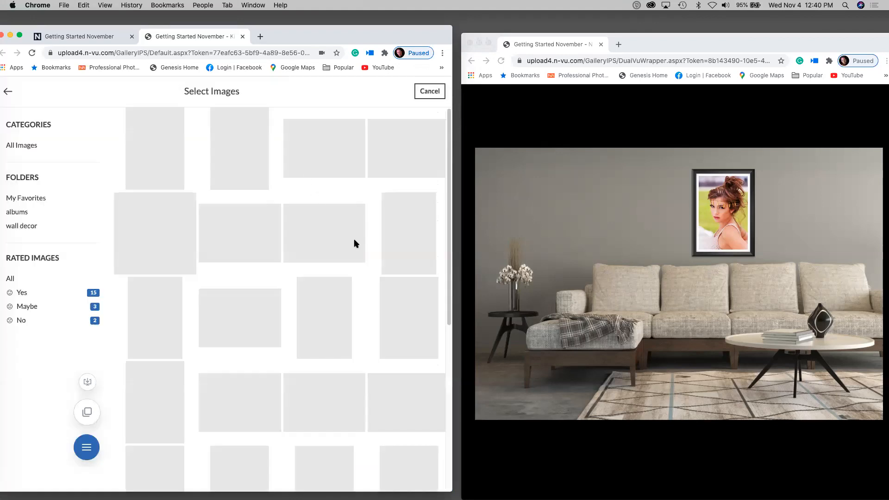
left_click(333, 331)
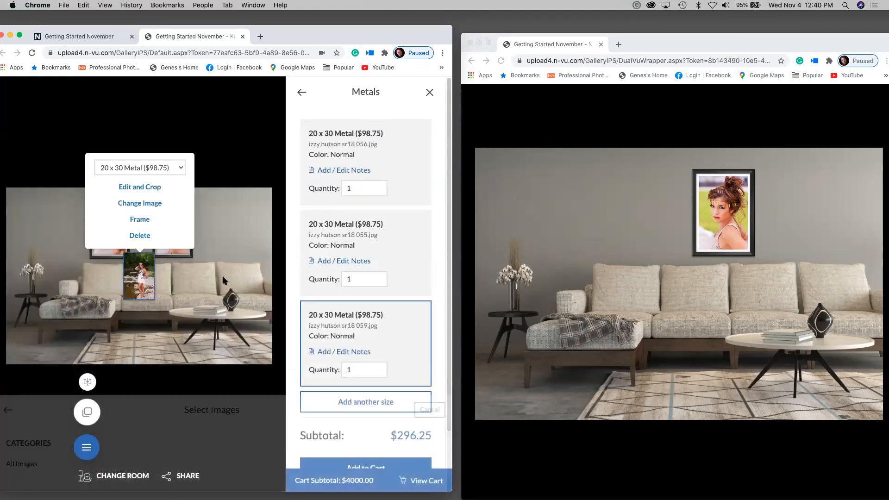
left_click(139, 220)
- Arrange the three framed prints in an evenly spaced row above the sofa
left_click_drag(266, 268, 247, 224)
left_click_drag(194, 229, 163, 258)
left_click(178, 217)
left_click_drag(178, 217, 223, 224)
left_click_drag(166, 250, 175, 224)
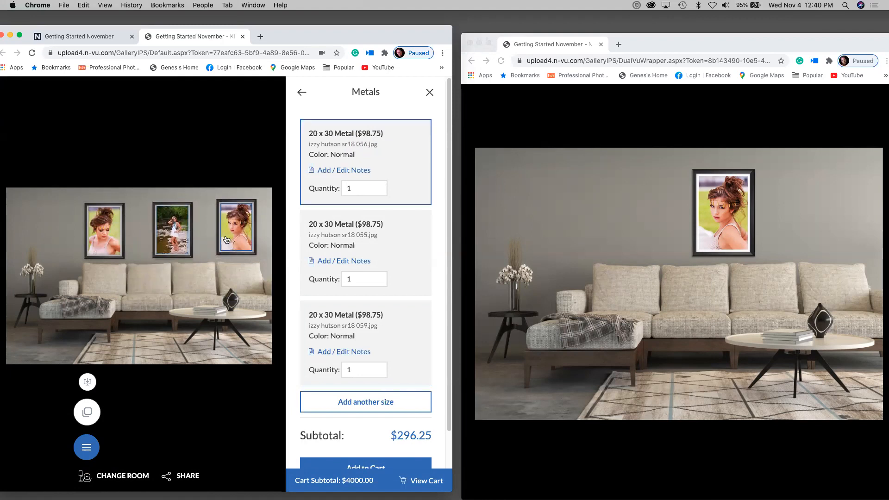
left_click_drag(226, 239, 223, 241)
left_click_drag(100, 231, 101, 230)
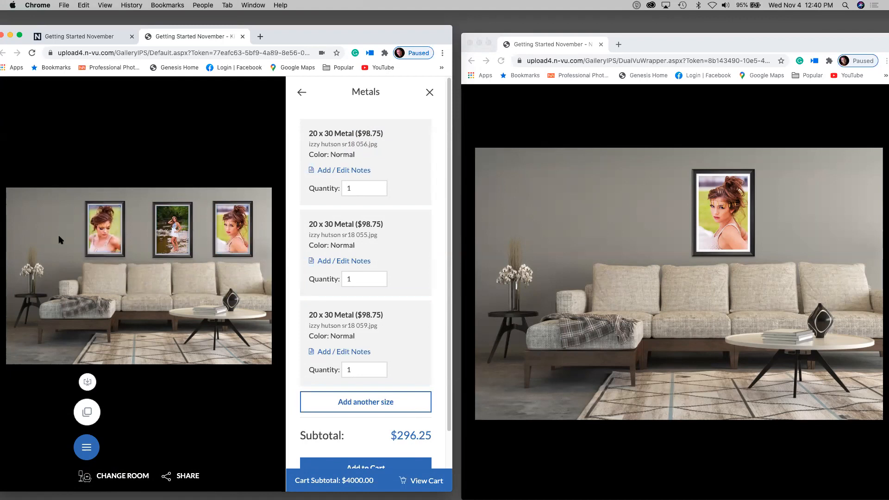
- Push the three-print room view to the client, set Dual-Vu to PUBLIC, and bring up Share
left_click(88, 382)
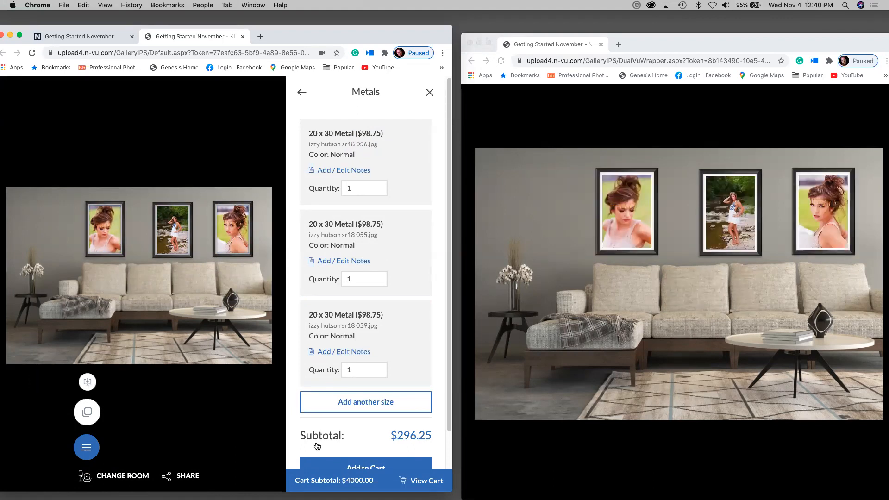
left_click_drag(91, 451, 40, 393)
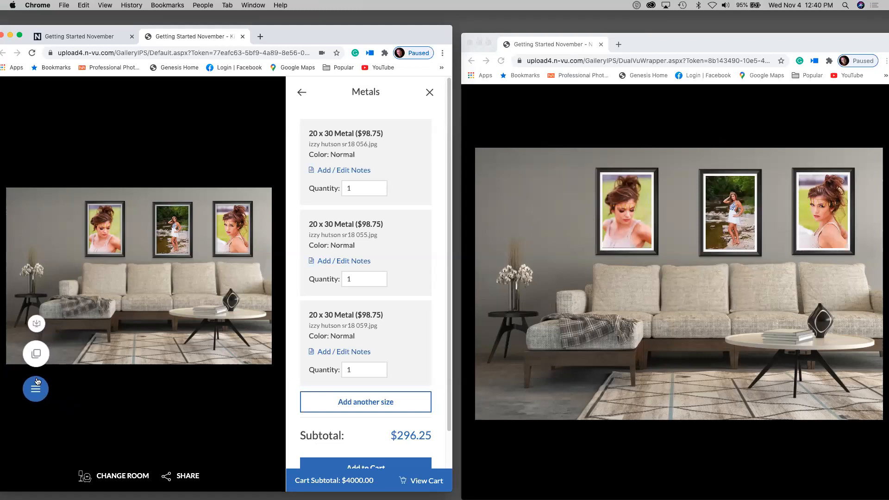
left_click(36, 355)
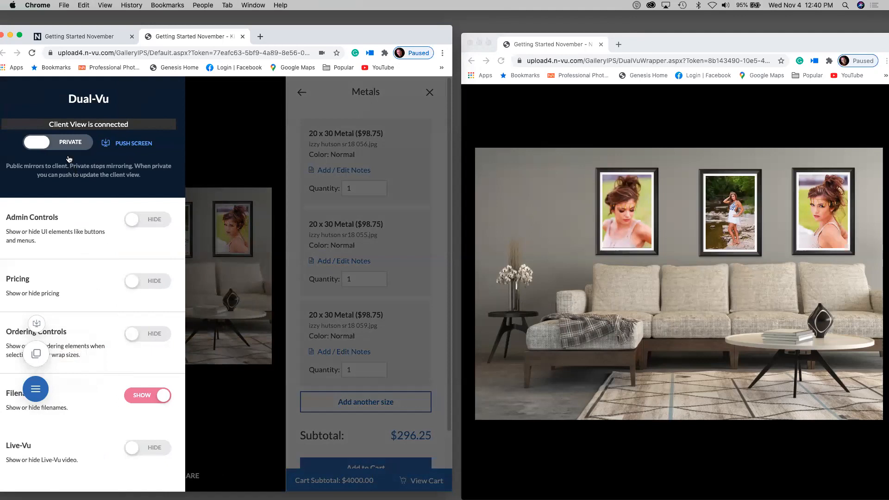
left_click(64, 142)
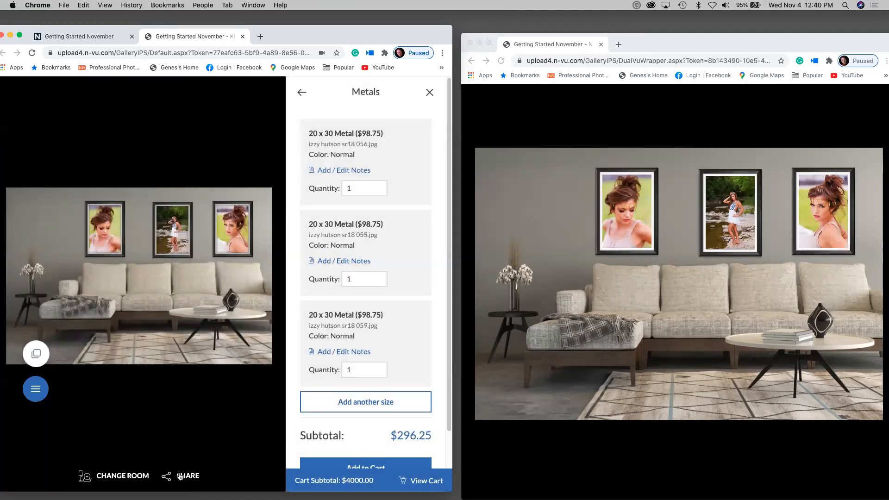
left_click(182, 476)
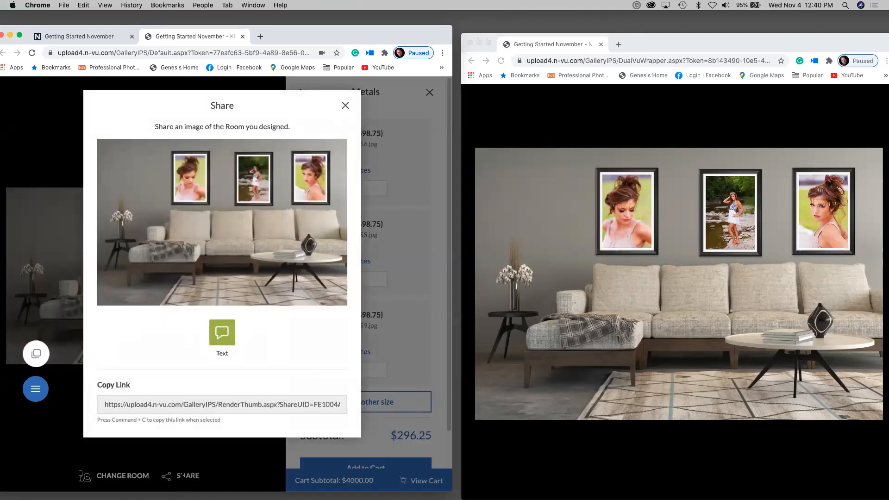
- Try the Text share option, then back out and close the Share dialog unsent
left_click(225, 331)
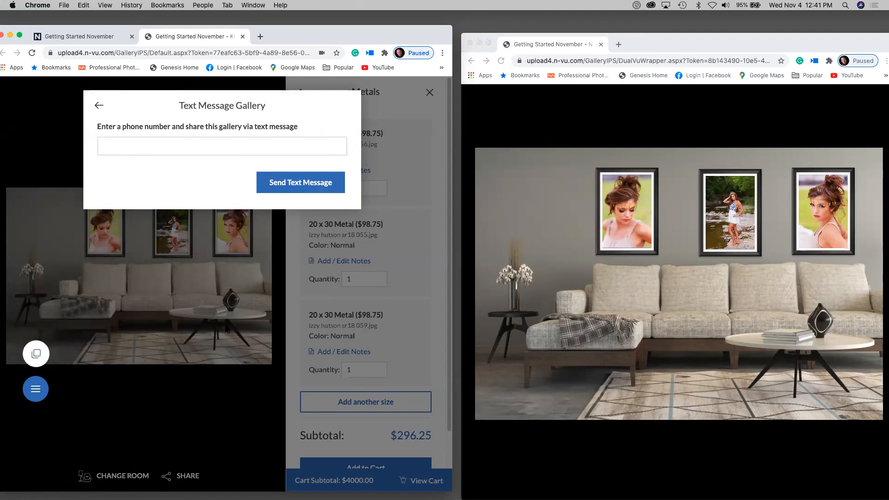
left_click(99, 106)
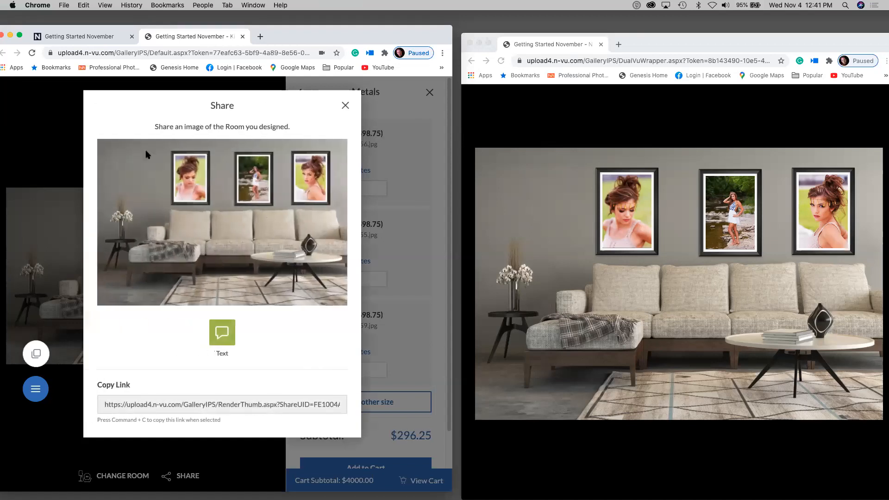
left_click(346, 105)
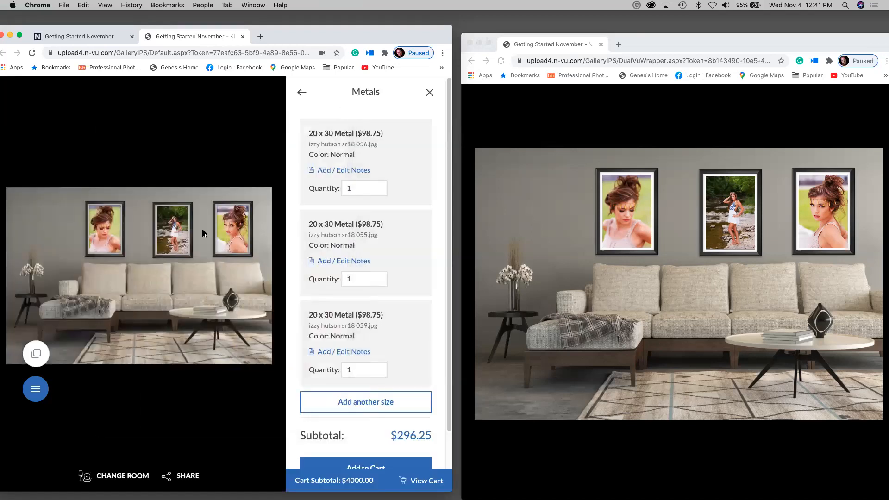
- Add the three 20 x 30 Metal prints to the cart and view the shopping cart
left_click(190, 248)
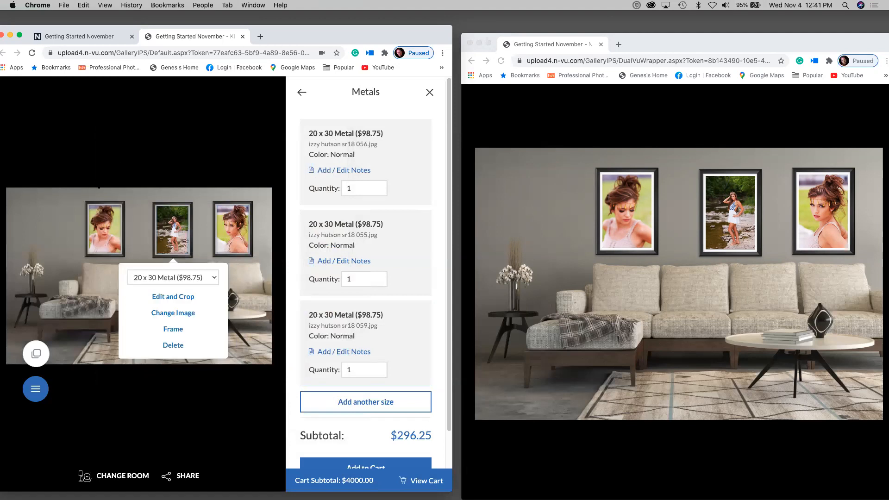
left_click(92, 346)
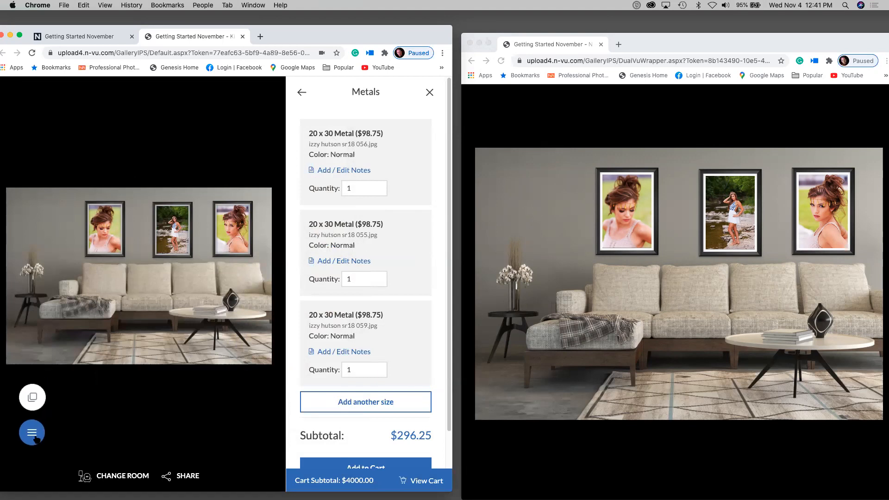
scroll(319, 423, "down", 2)
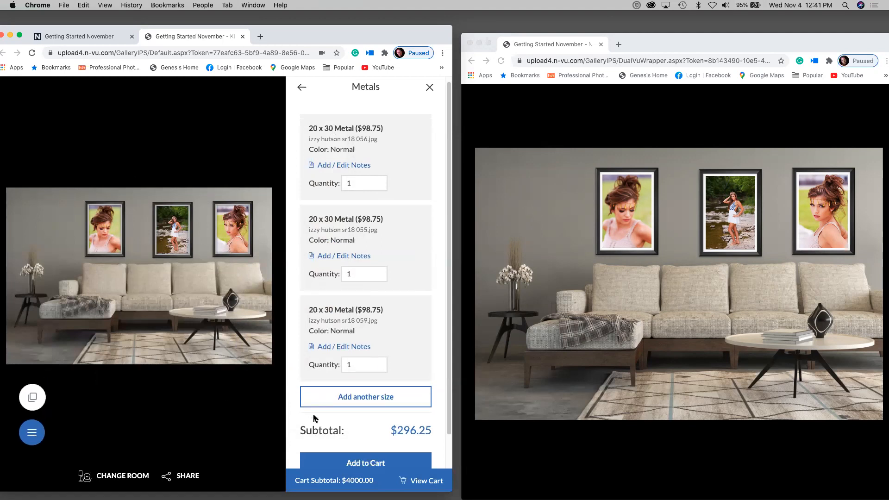
scroll(318, 425, "down", 1)
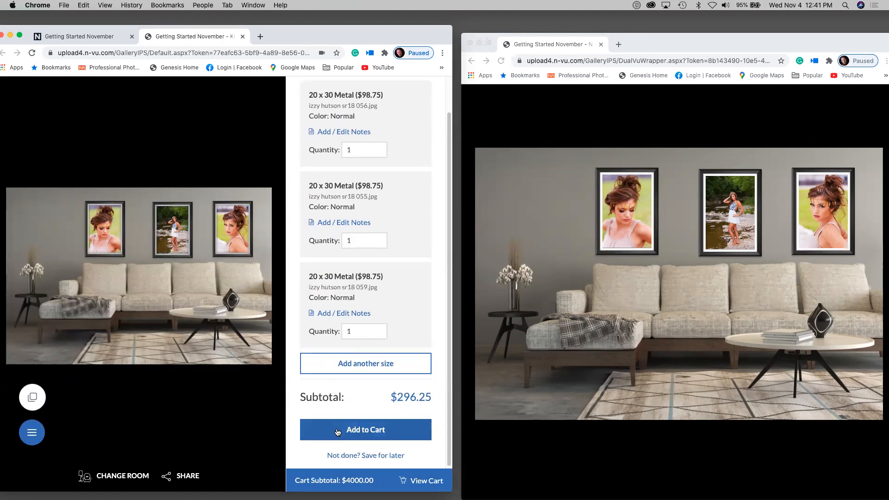
left_click(338, 432)
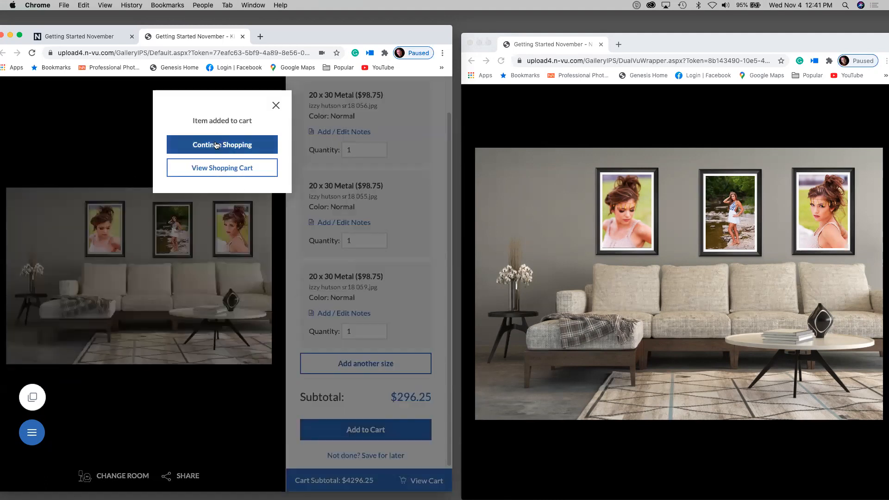
left_click(211, 167)
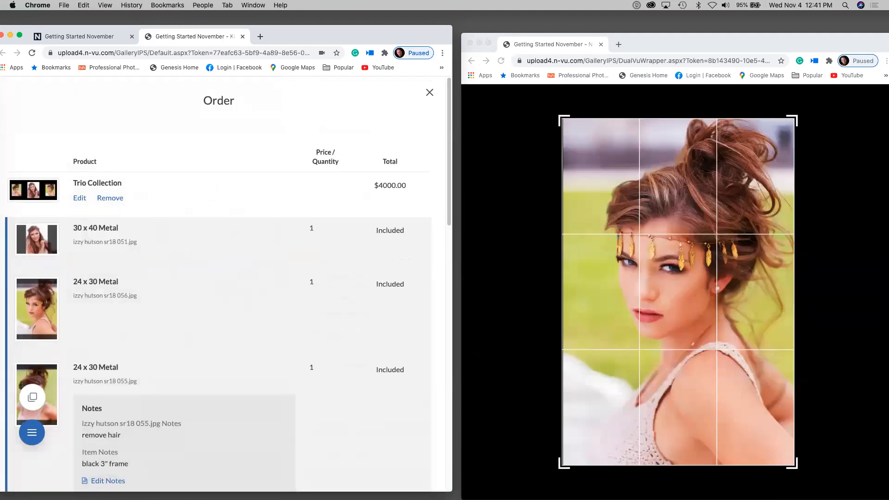
left_click(33, 394)
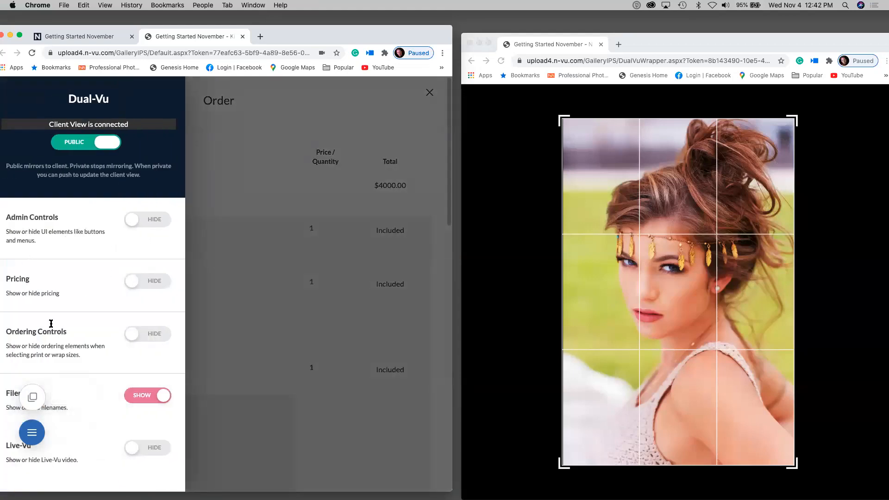
left_click(264, 365)
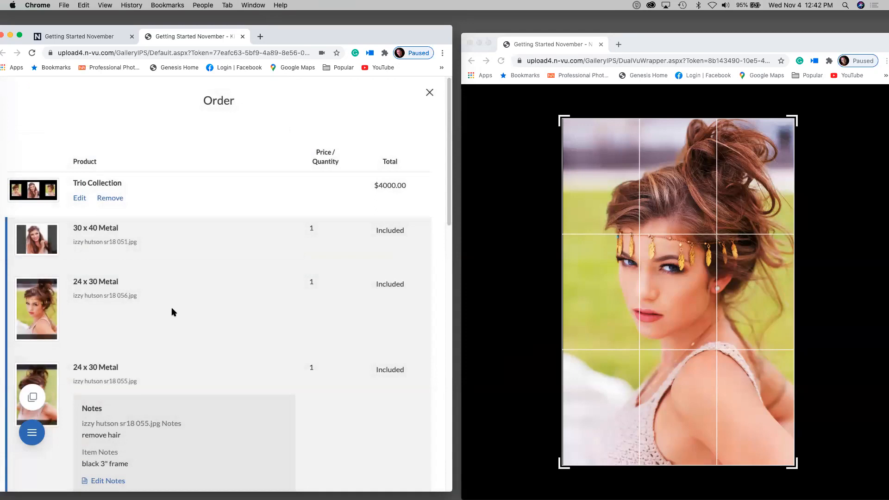
scroll(149, 231, "down", 5)
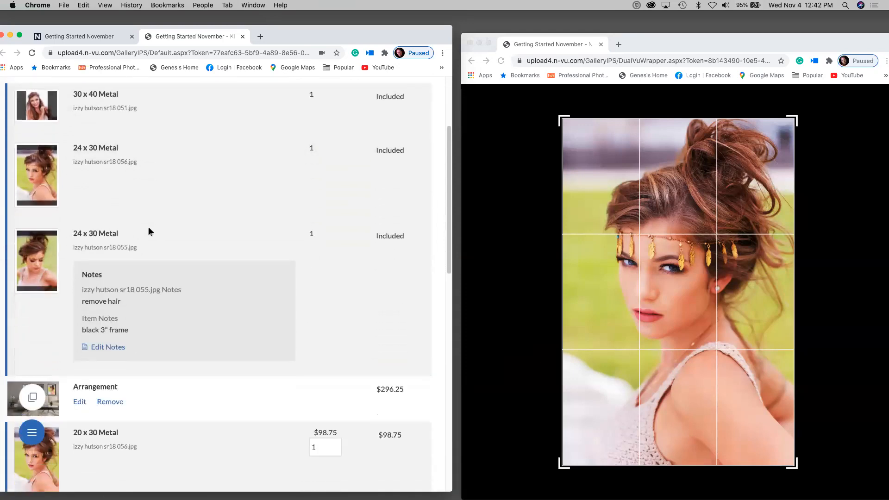
scroll(148, 230, "up", 4)
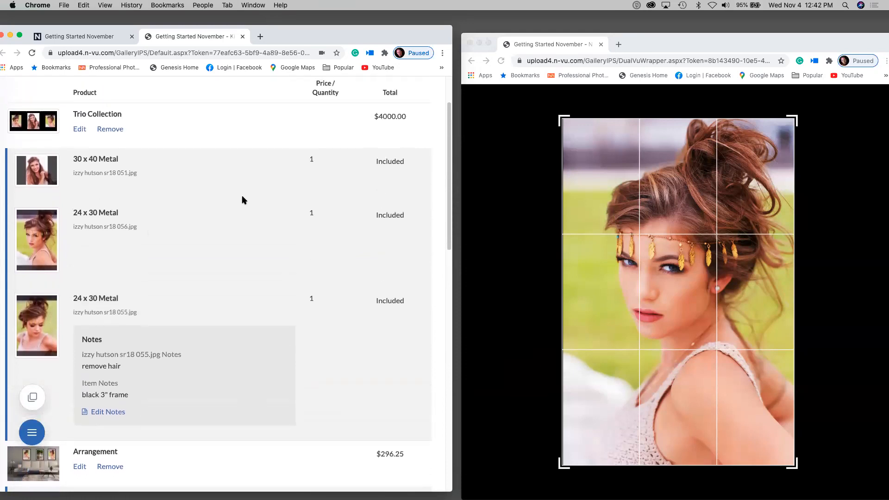
scroll(387, 119, "down", 5)
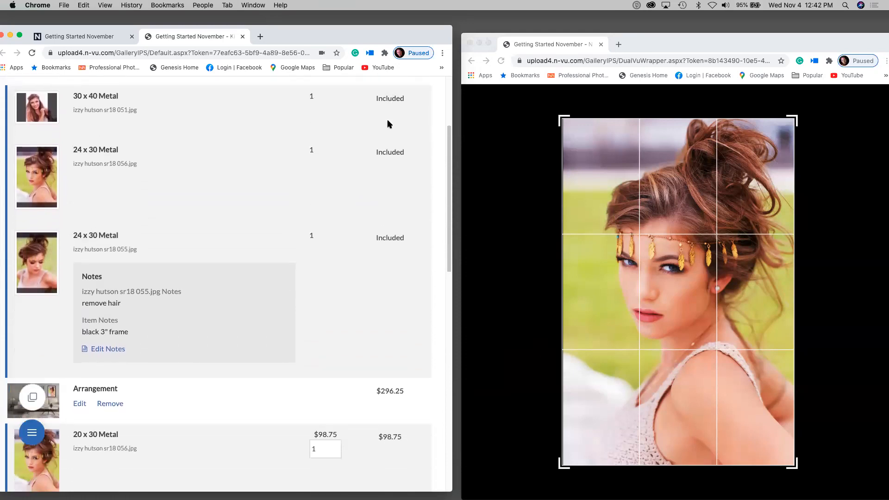
scroll(374, 254, "down", 5)
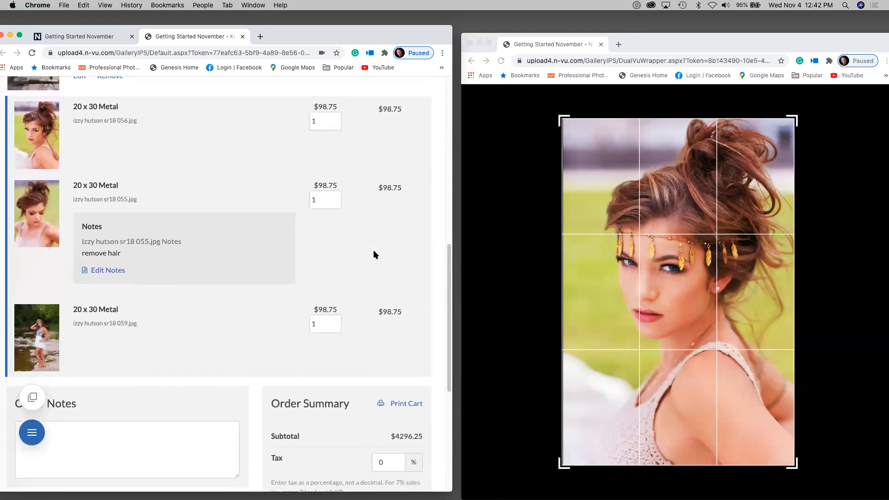
scroll(374, 254, "down", 2)
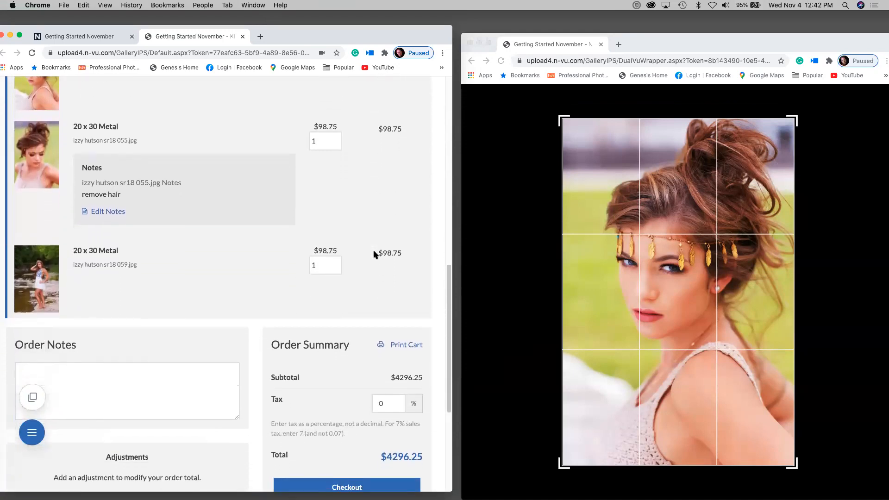
left_click_drag(32, 431, 52, 260)
scroll(94, 327, "down", 3)
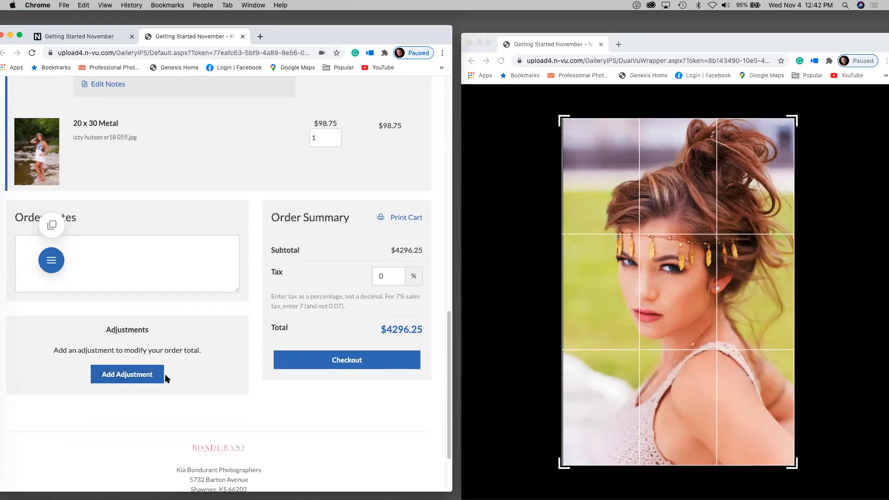
- Add a $200 flat-rate 'package discount' adjustment, dropping the order total to $4096.25
left_click(131, 378)
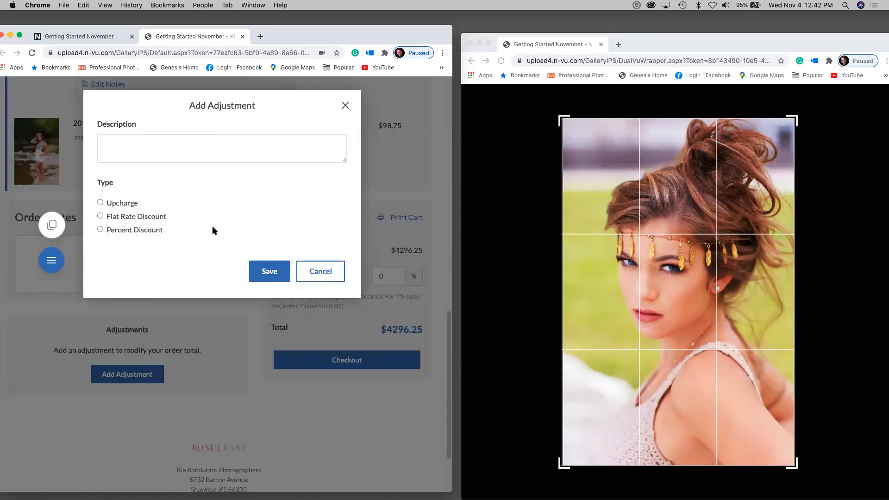
left_click(101, 216)
left_click(128, 142)
type("package discount")
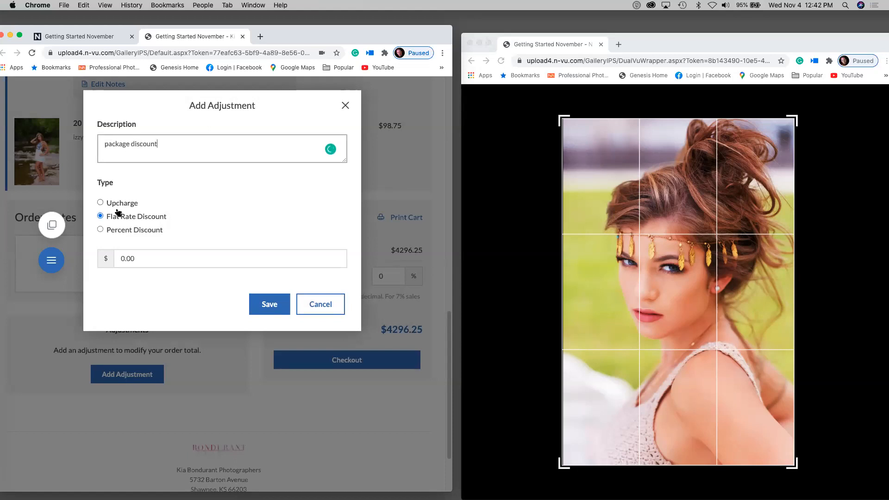
left_click(121, 257)
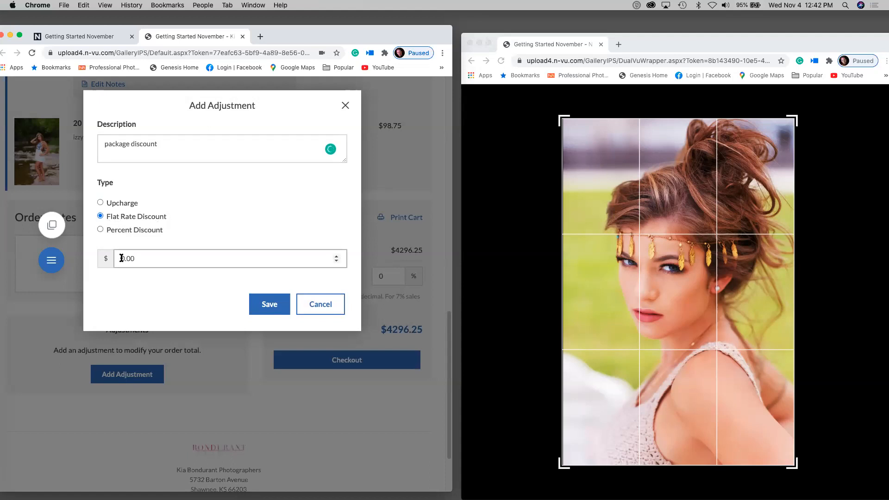
type("20")
left_click(271, 304)
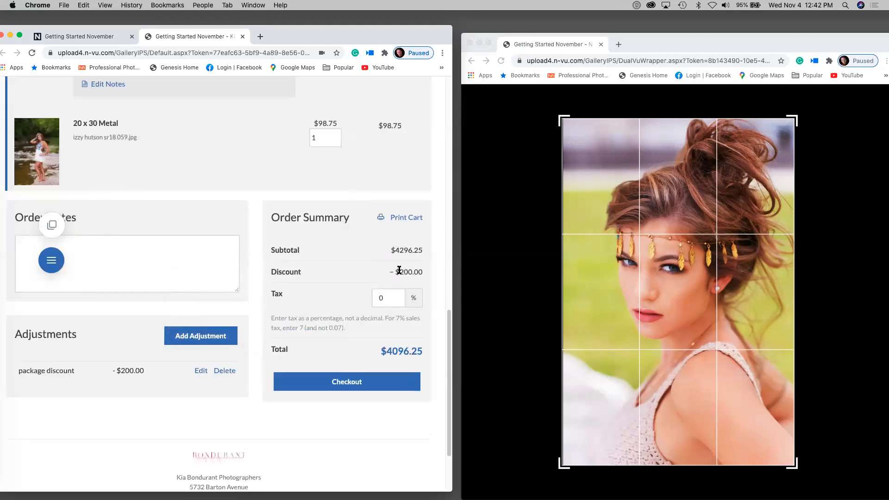
left_click_drag(390, 271, 424, 274)
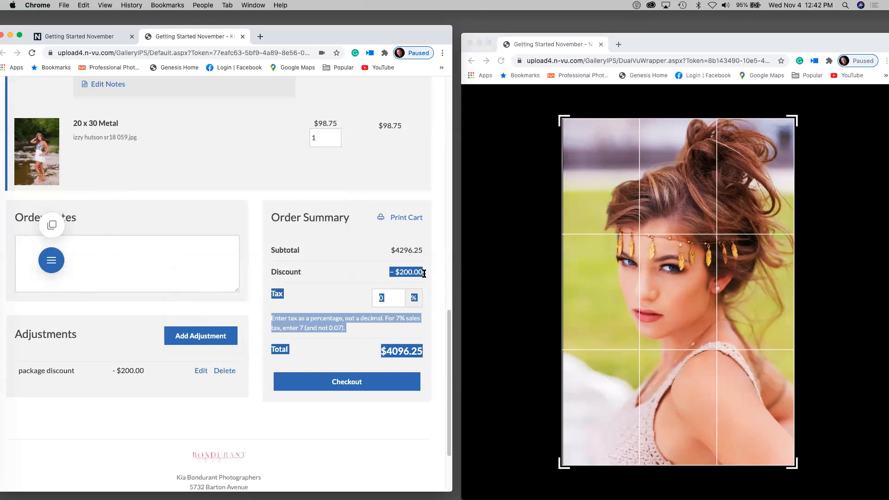
left_click(313, 341)
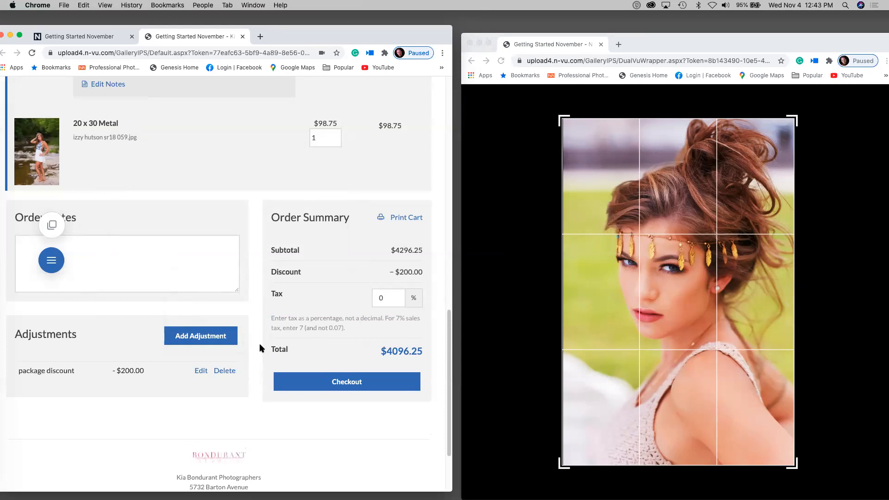
scroll(278, 264, "up", 15)
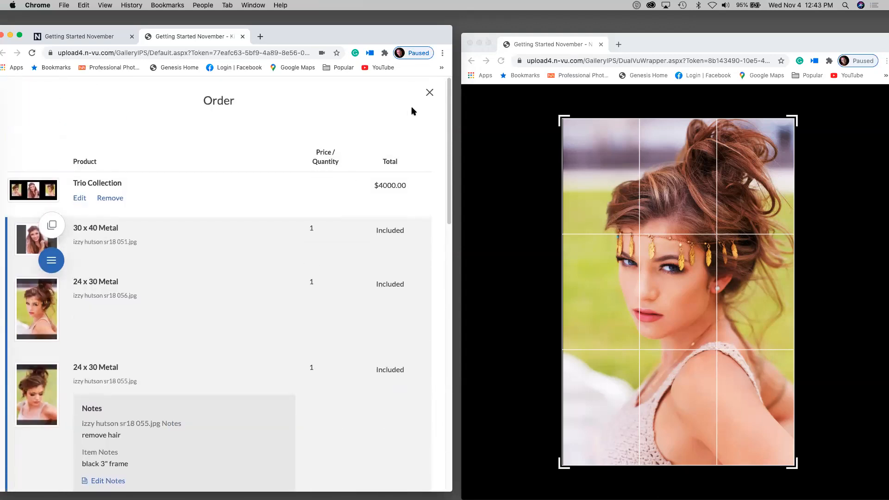
- Close the Order panel and check the ratings filter on the wall decor favorites
left_click(426, 93)
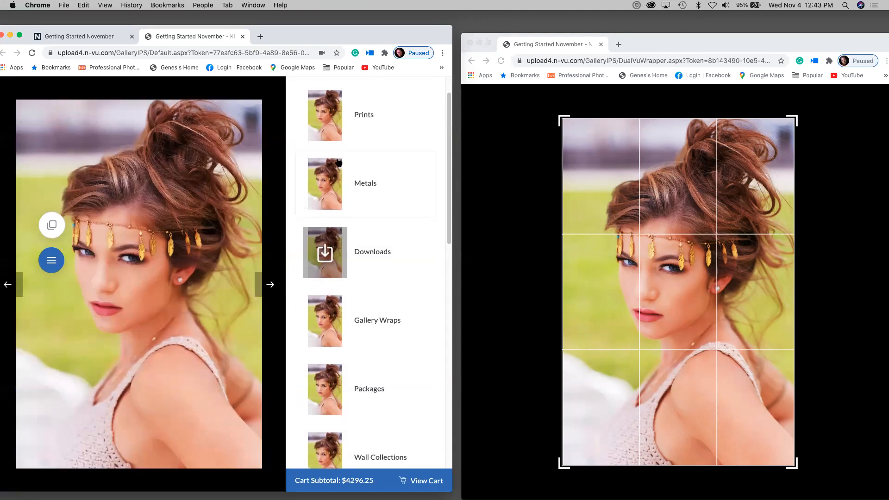
scroll(339, 163, "up", 2)
left_click(430, 92)
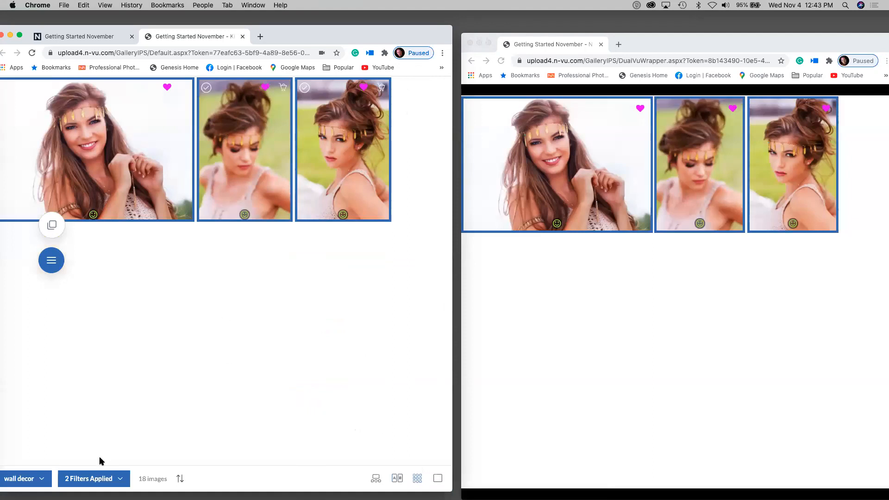
left_click(118, 480)
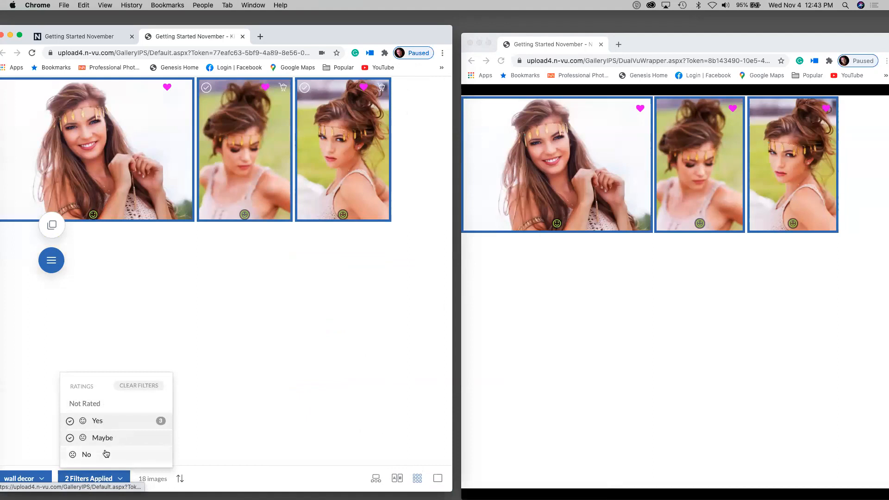
left_click(269, 386)
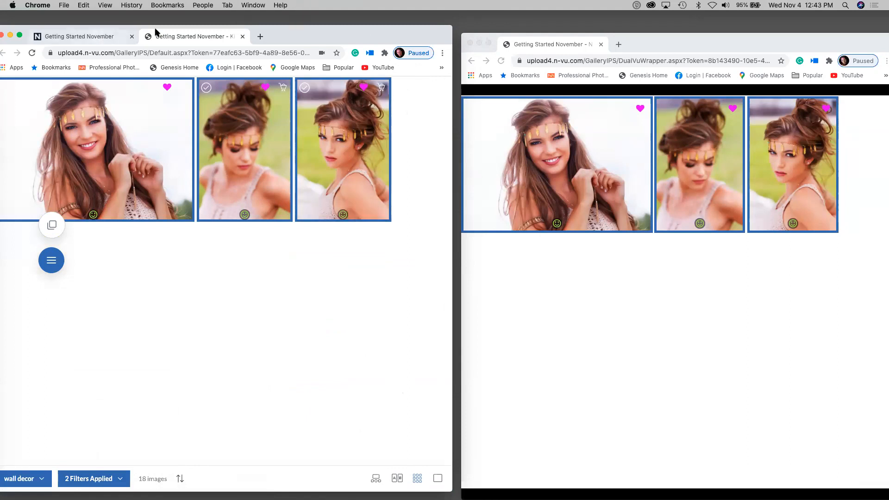
- Switch the gallery folder to All Images and clear the four-image selection
left_click_drag(290, 43, 309, 42)
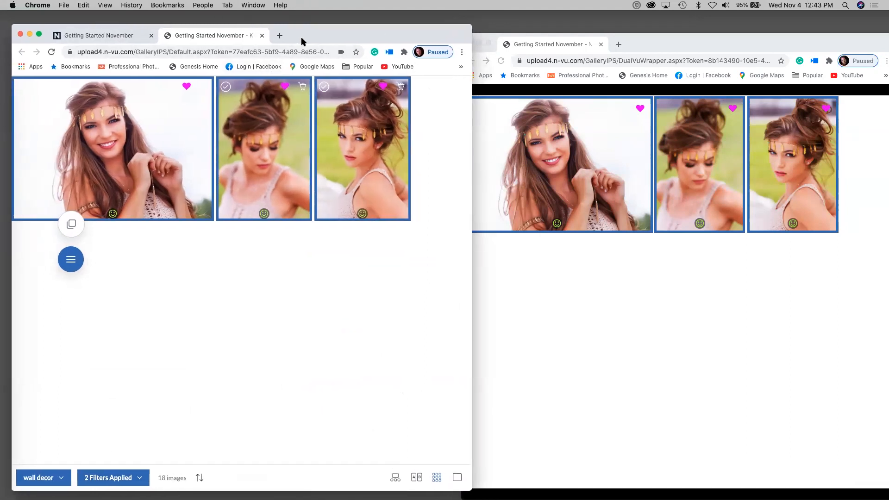
left_click(143, 477)
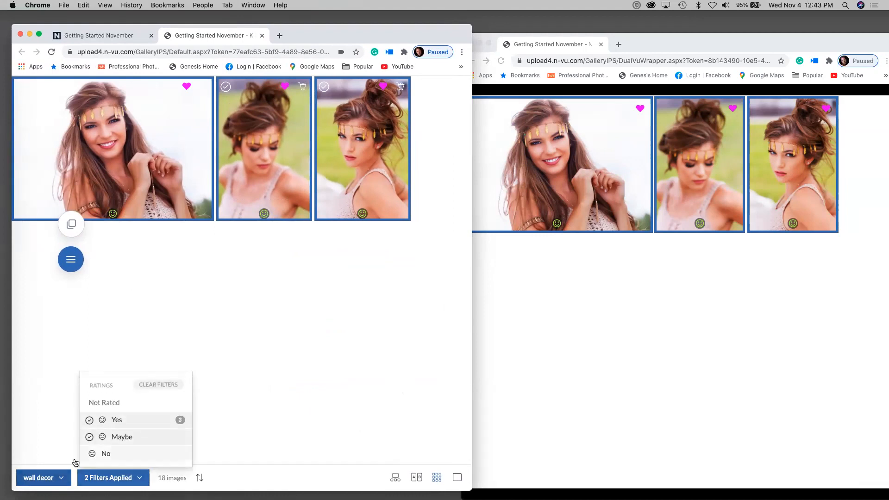
left_click(259, 356)
left_click(42, 477)
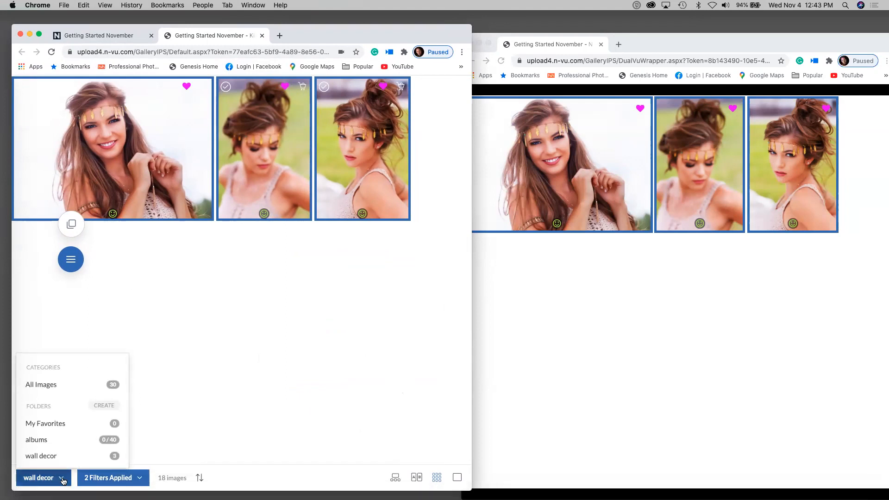
left_click(78, 438)
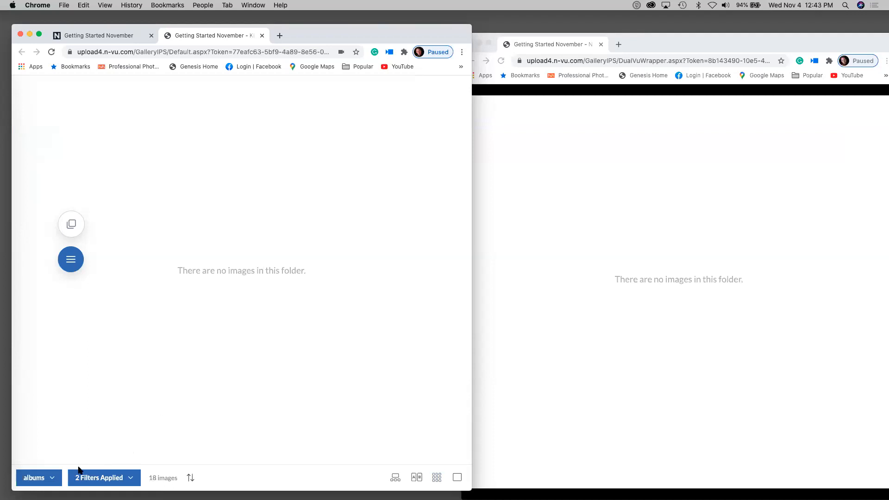
left_click(39, 477)
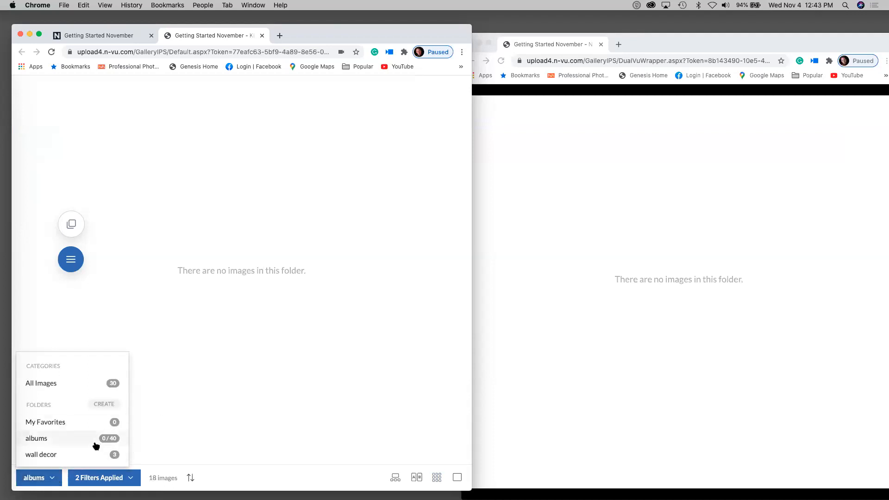
left_click(110, 454)
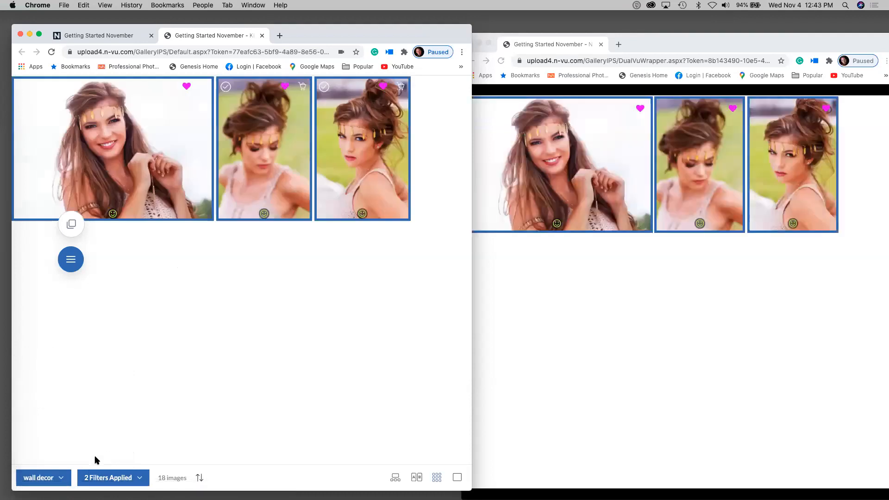
left_click(53, 477)
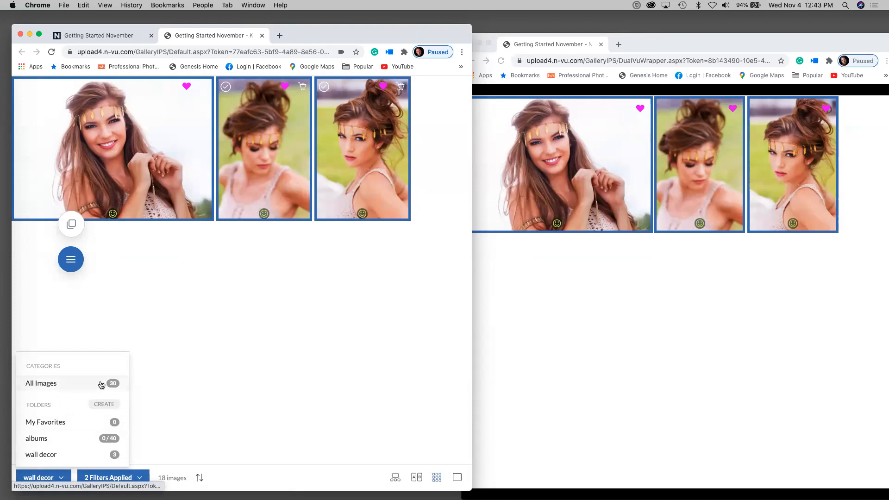
left_click(102, 383)
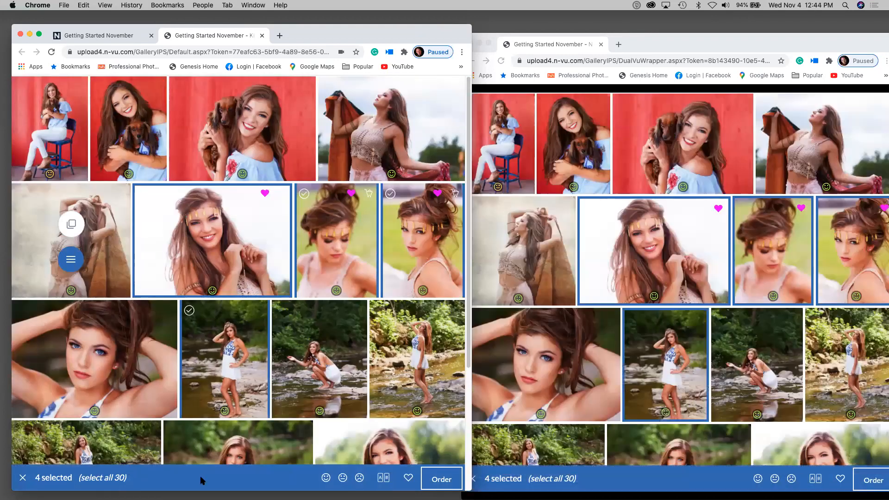
left_click(23, 478)
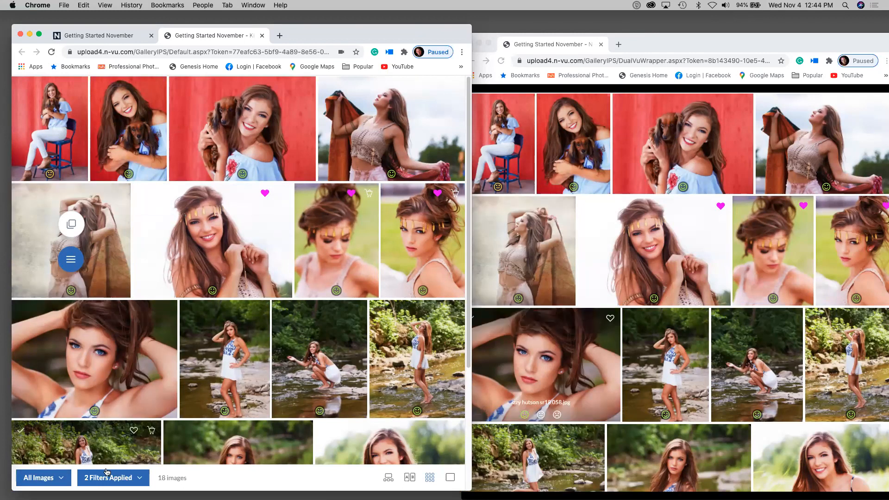
- Filter ratings to show only No and Not Rated photos
left_click(108, 475)
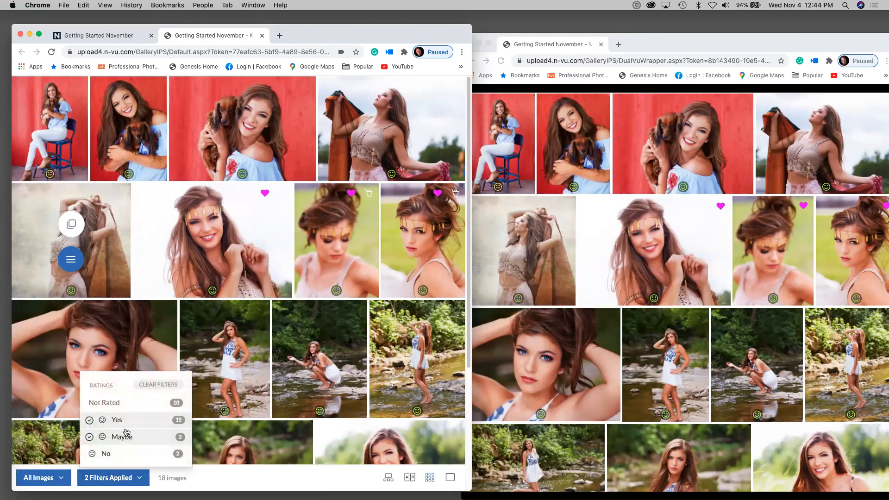
left_click(146, 387)
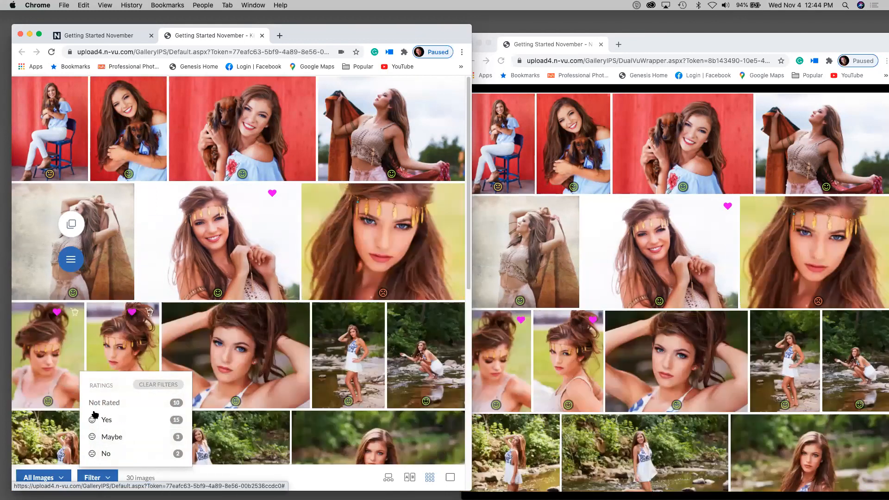
left_click(180, 455)
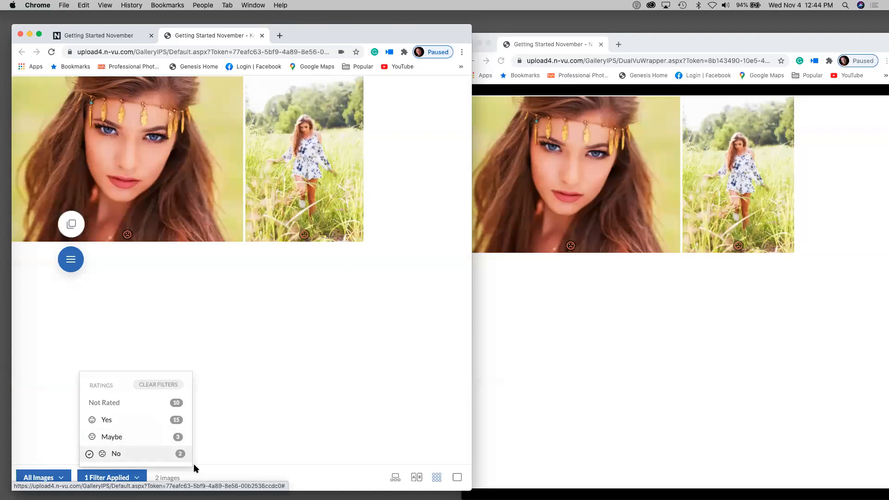
left_click(178, 404)
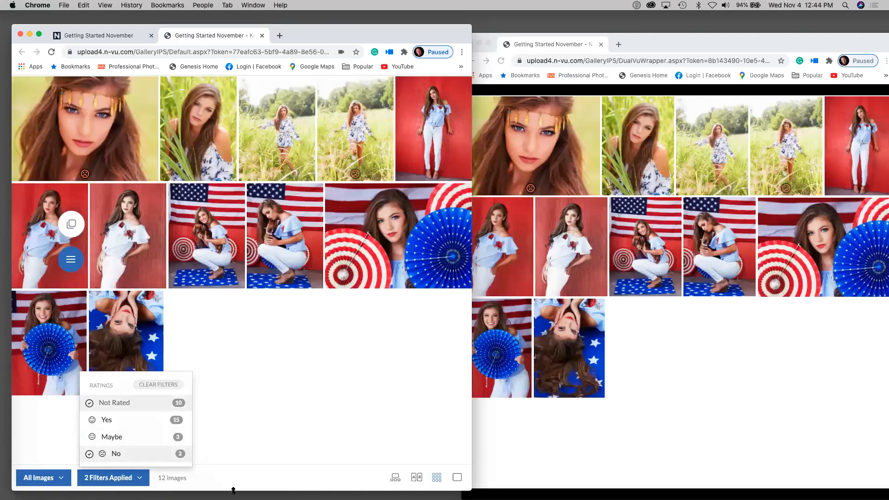
left_click(246, 427)
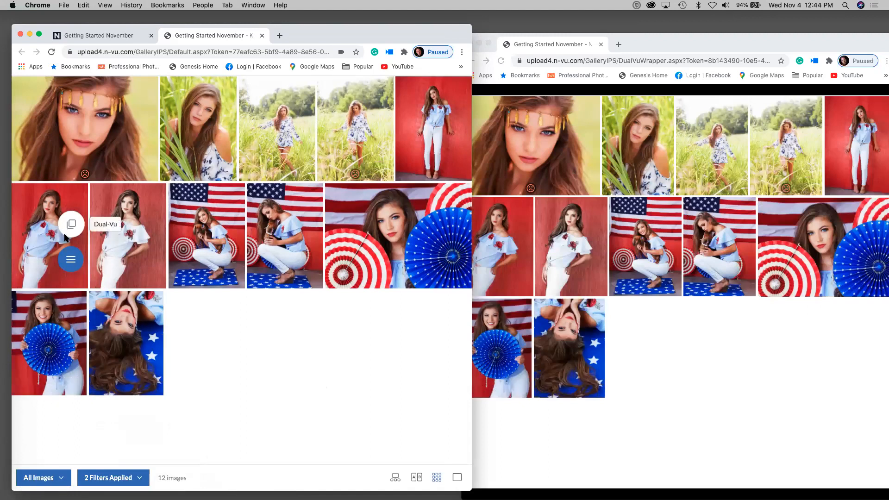
- Open the client's order from the gallery's main menu
left_click(71, 259)
left_click(128, 90)
scroll(269, 343, "down", 5)
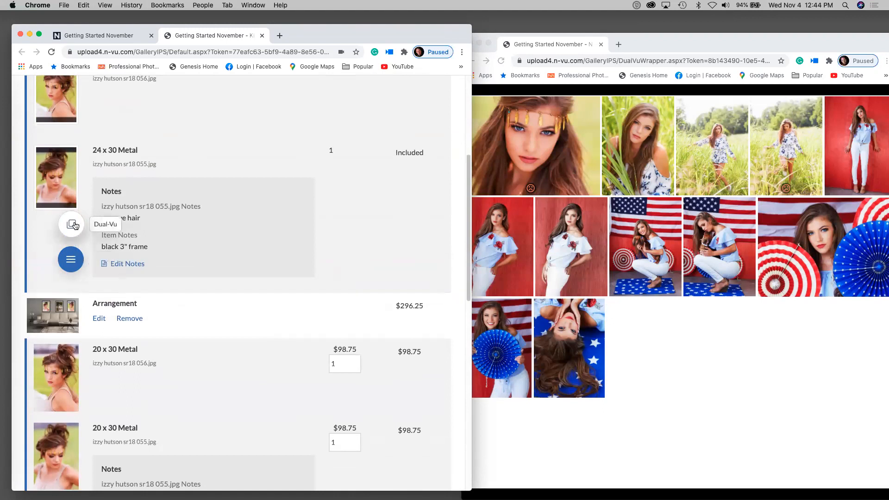
- Set Ordering Controls to SHOW in the Dual-Vu client view settings
left_click(74, 257)
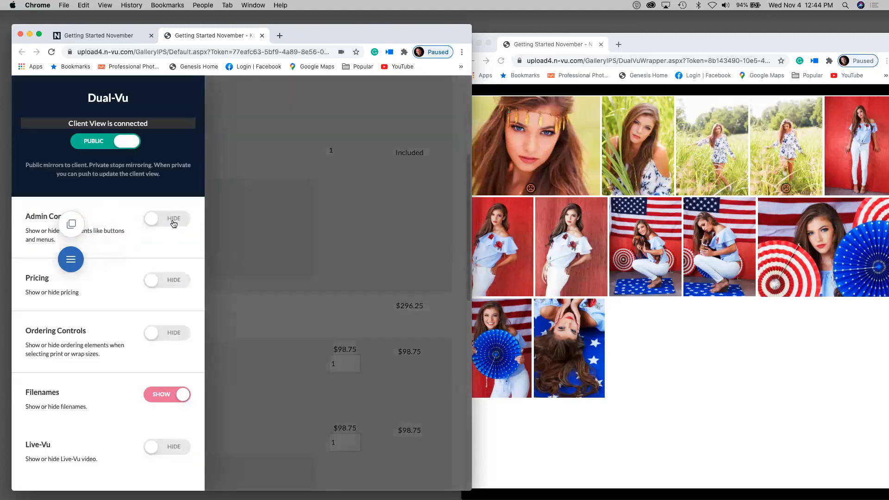
left_click(164, 334)
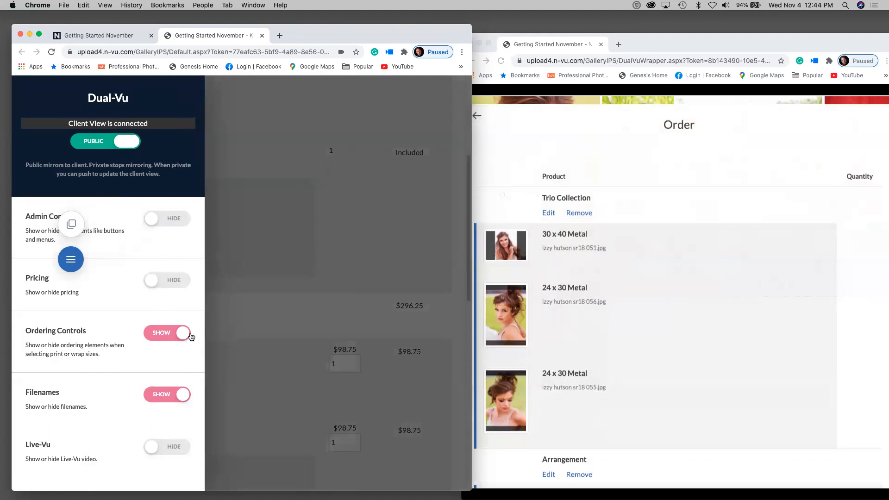
left_click(254, 245)
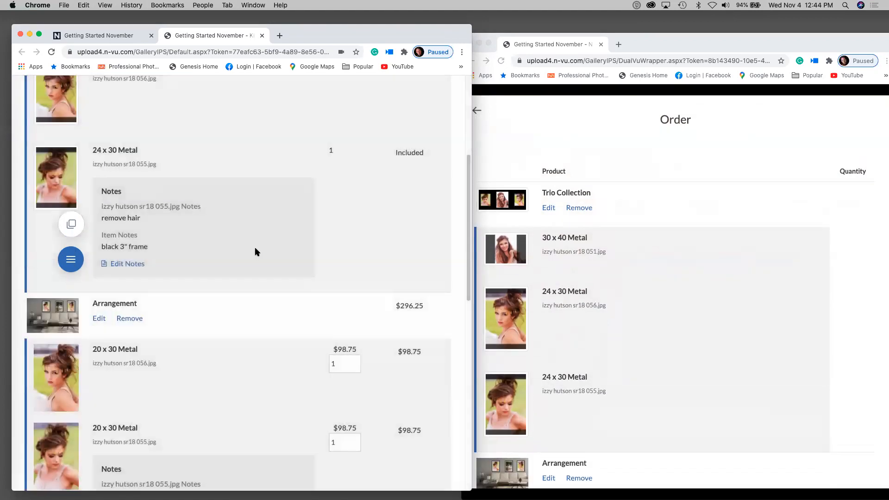
scroll(255, 247, "down", 6)
scroll(256, 249, "down", 2)
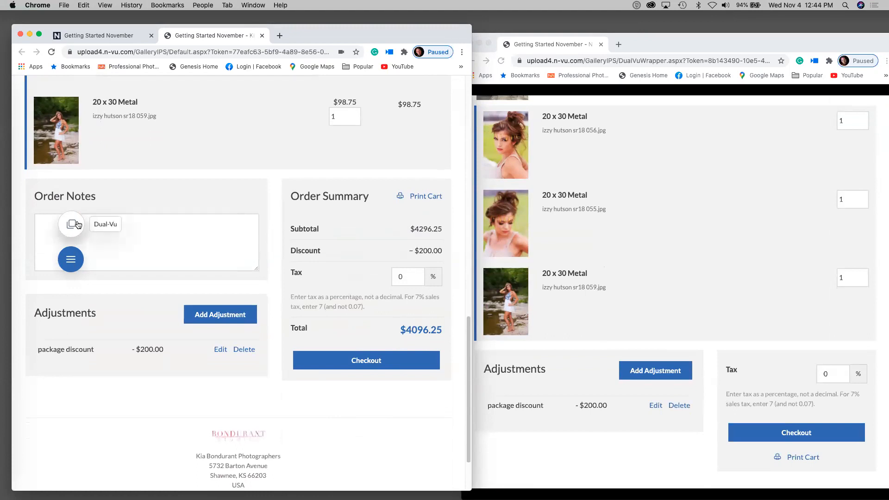
- Set Pricing to SHOW so the client sees the $4096.25 total
left_click(76, 225)
left_click(160, 282)
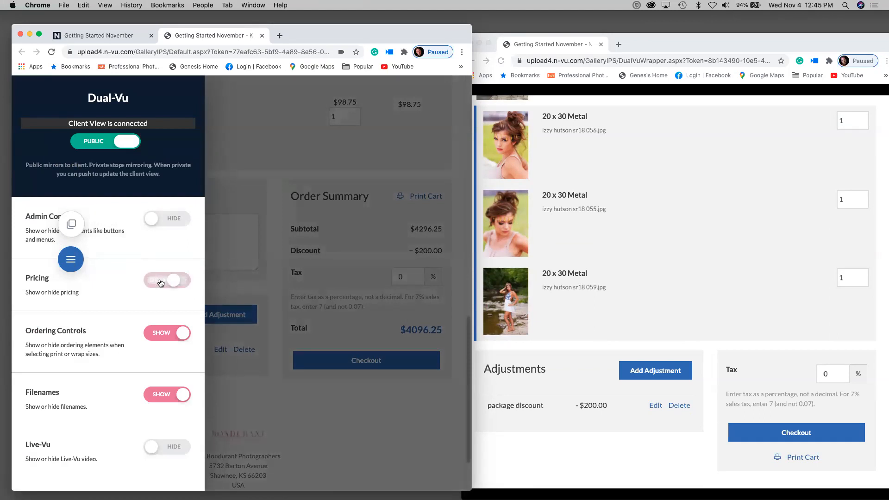
left_click(273, 353)
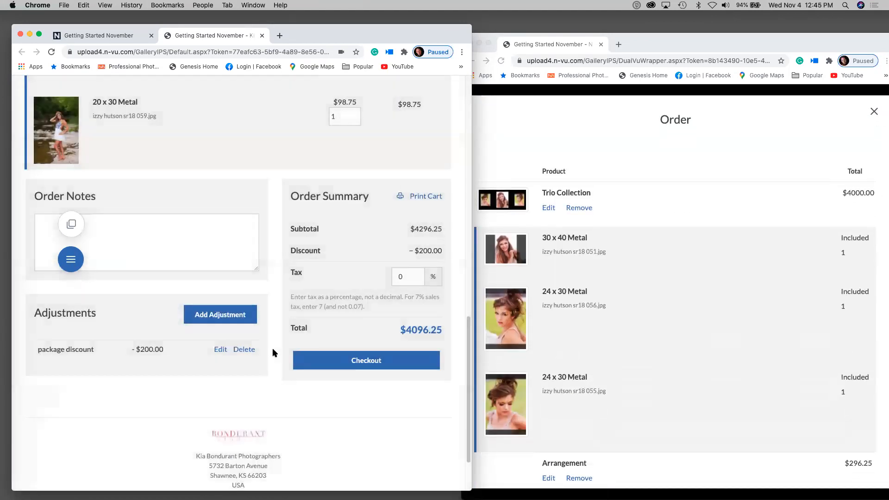
scroll(266, 364, "down", 3)
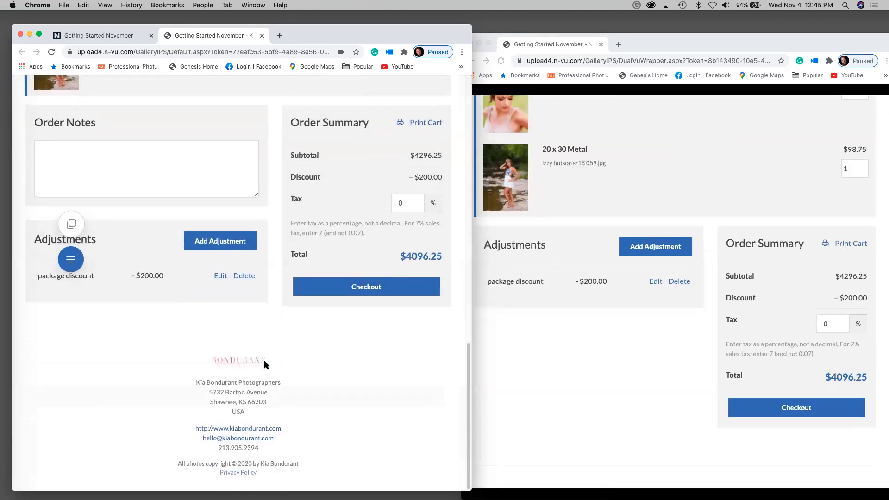
- Start checkout and continue past the Shipping step to billing
left_click(355, 288)
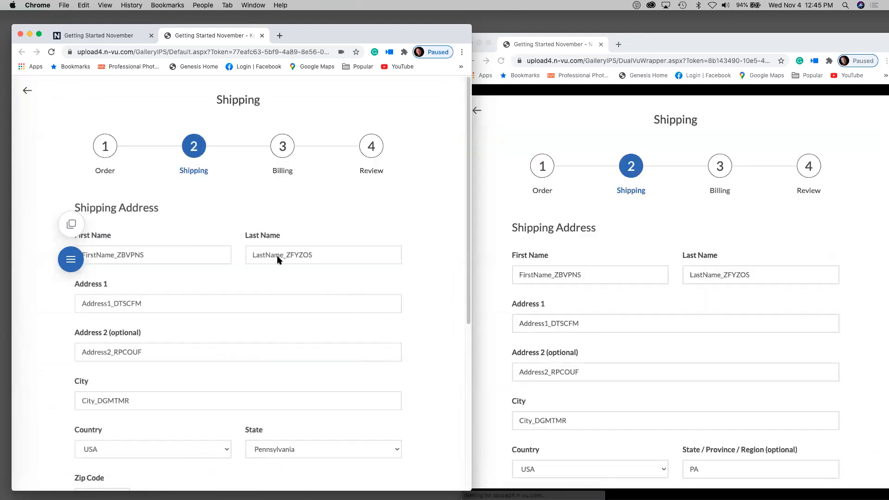
scroll(175, 236, "down", 5)
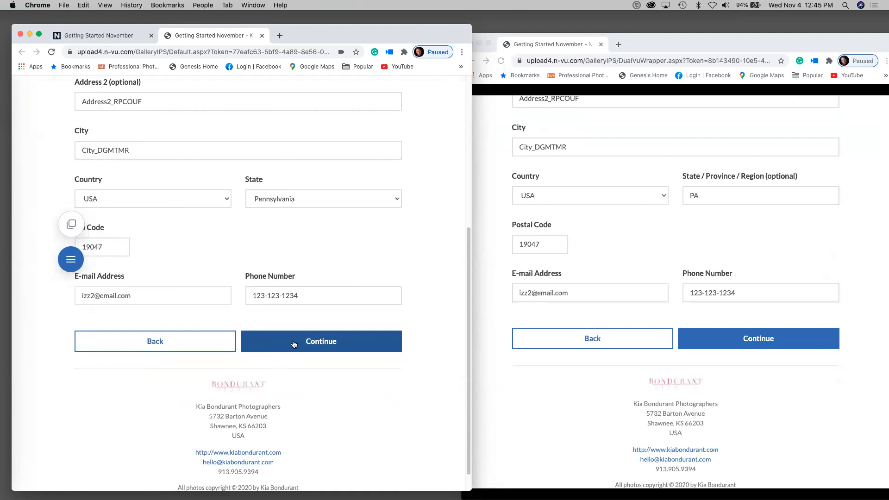
left_click(294, 344)
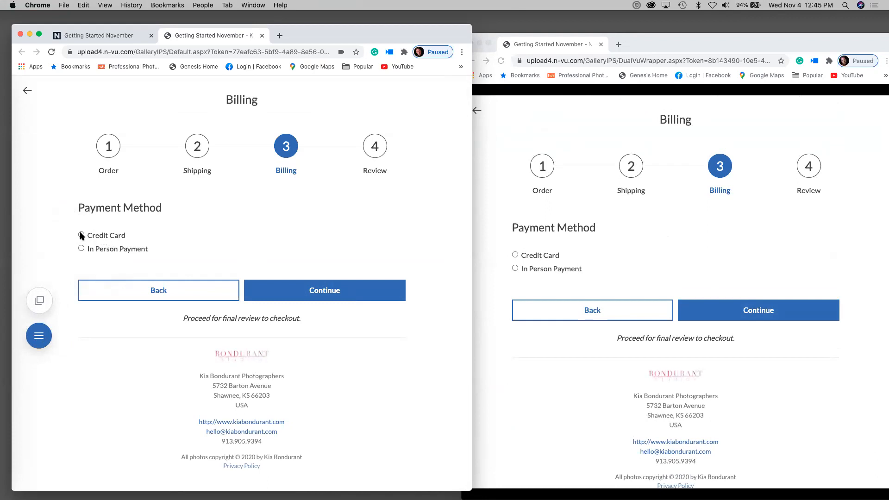
- Choose In Person Payment with a payment reference number and continue to the Review step
left_click(81, 248)
left_click(106, 303)
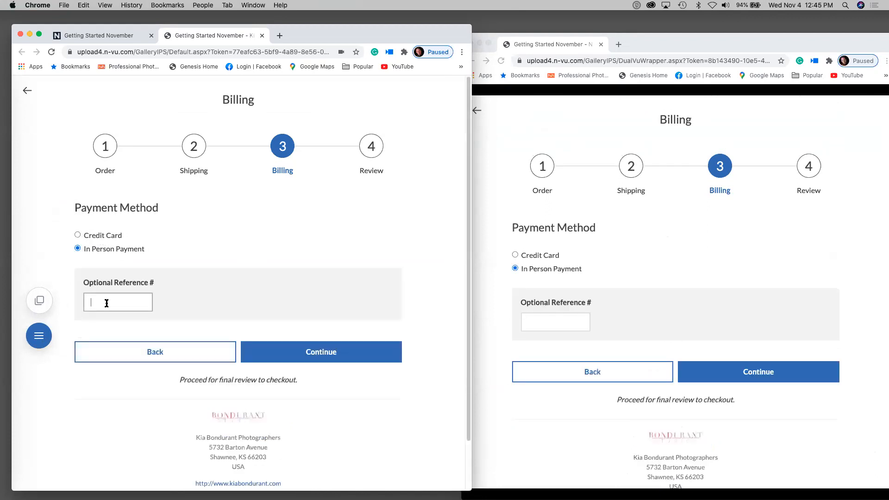
type("5621")
left_click(313, 354)
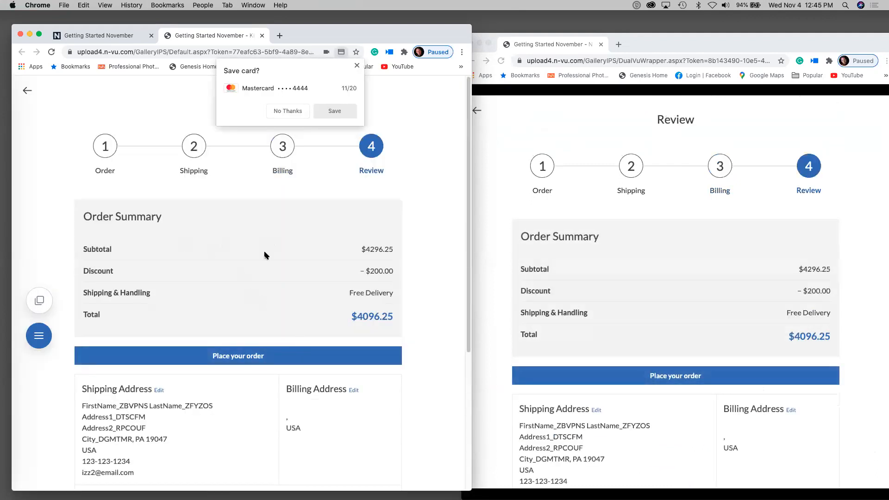
left_click(356, 65)
scroll(421, 243, "down", 3)
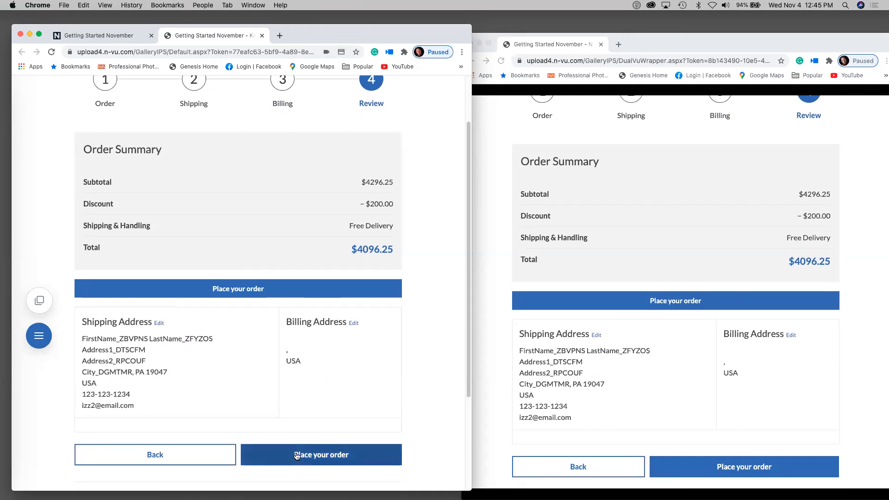
- Place the order and confirm in Dual-Vu settings that the client view is connected
left_click(296, 456)
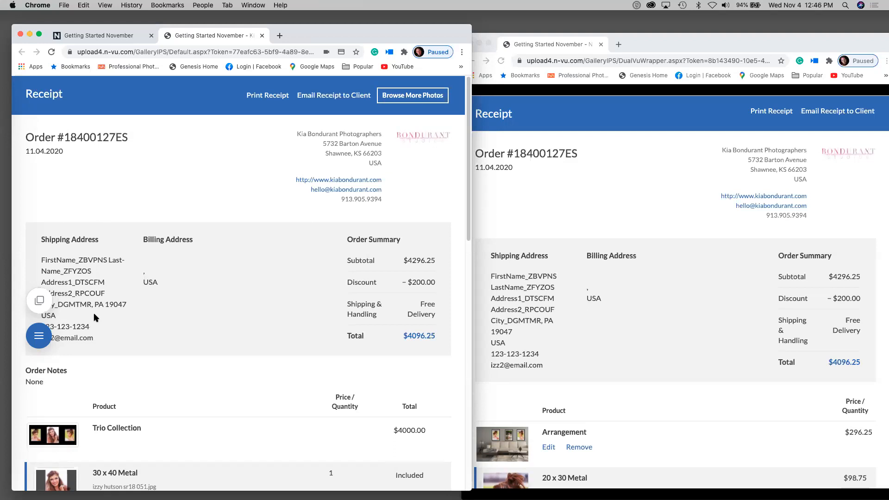
left_click(39, 334)
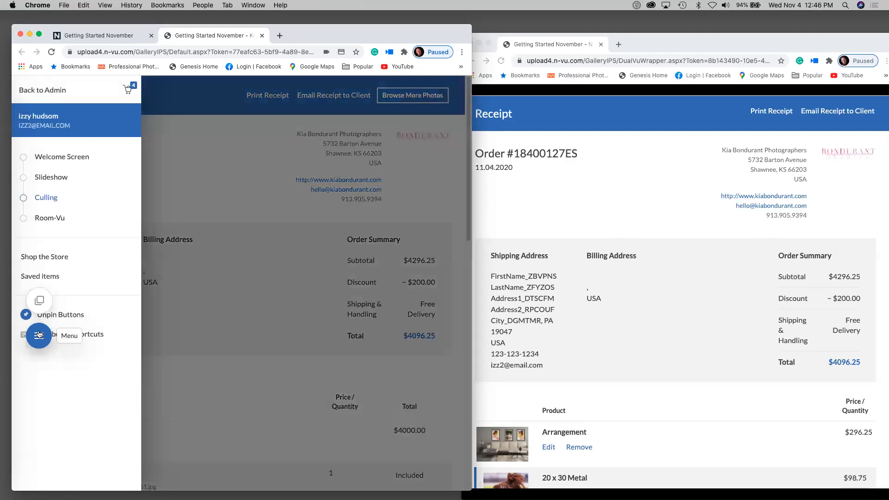
left_click(40, 300)
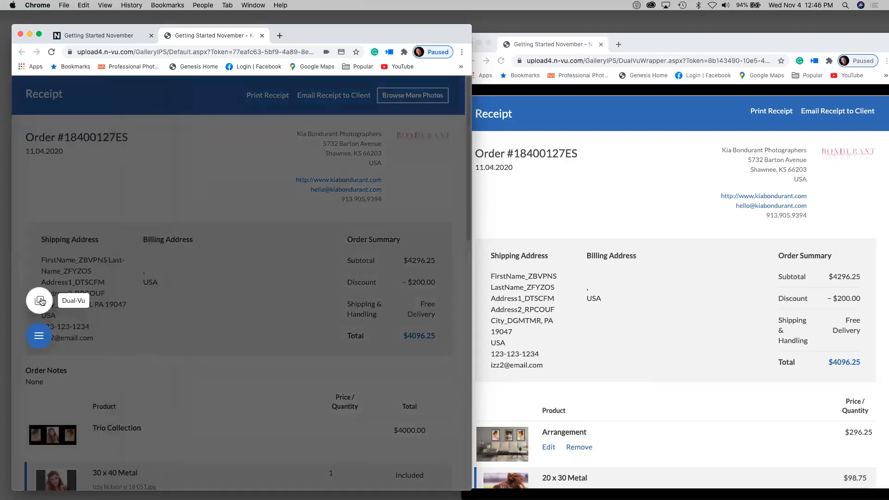
left_click_drag(66, 123, 147, 124)
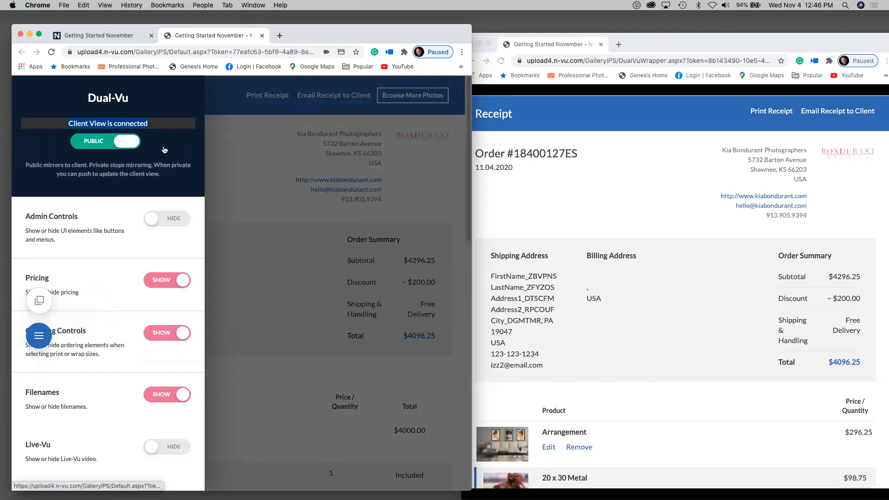
left_click(168, 124)
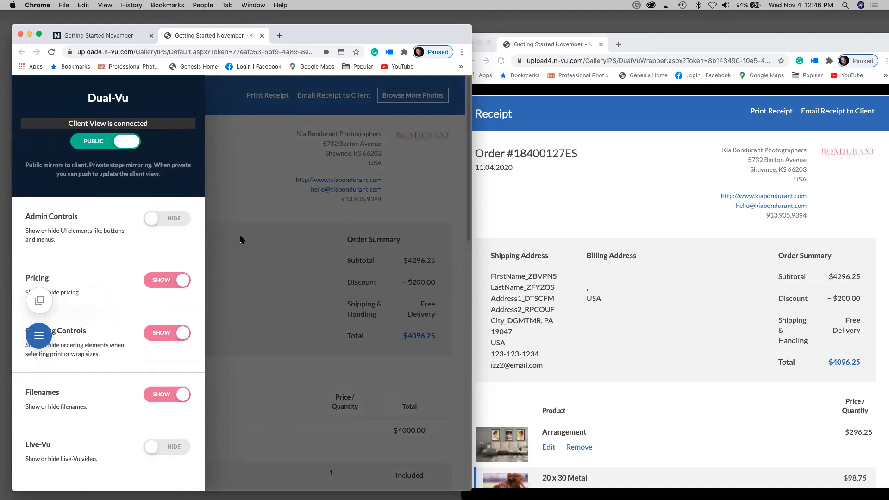
left_click(241, 239)
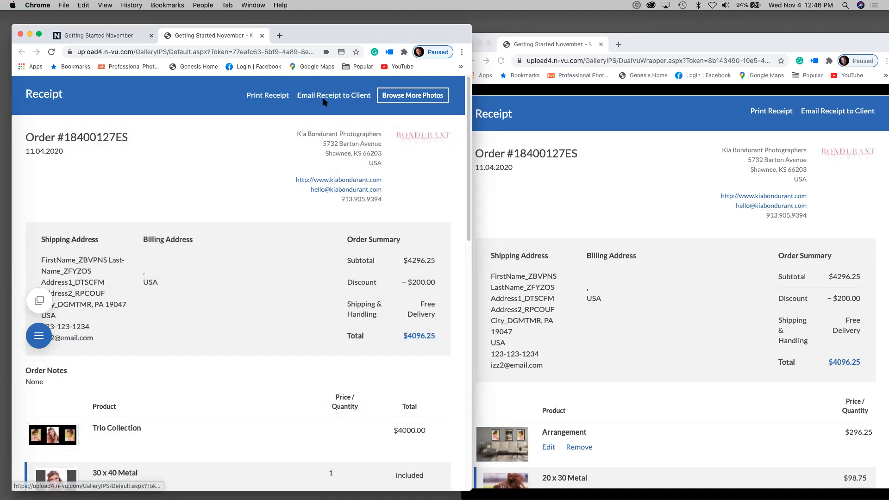
- Scroll through the $4096.25 receipt, then return to the gallery cover via Browse More Photos
scroll(178, 368, "down", 5)
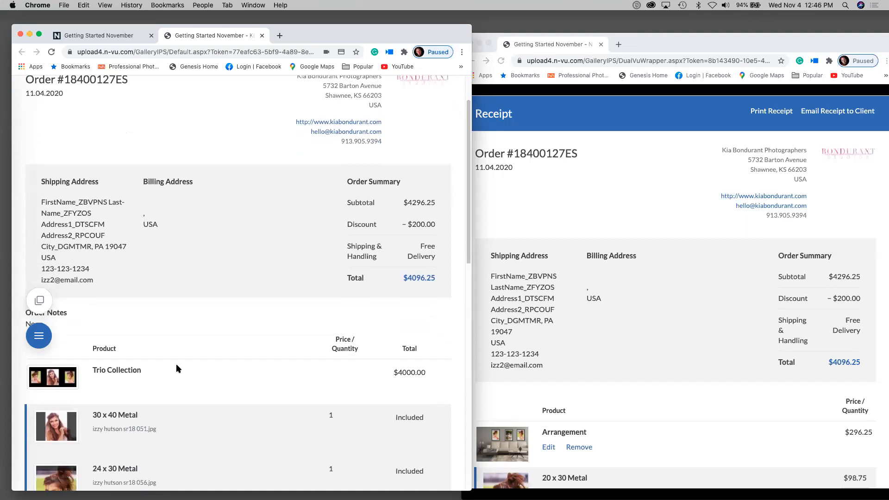
scroll(178, 368, "down", 1)
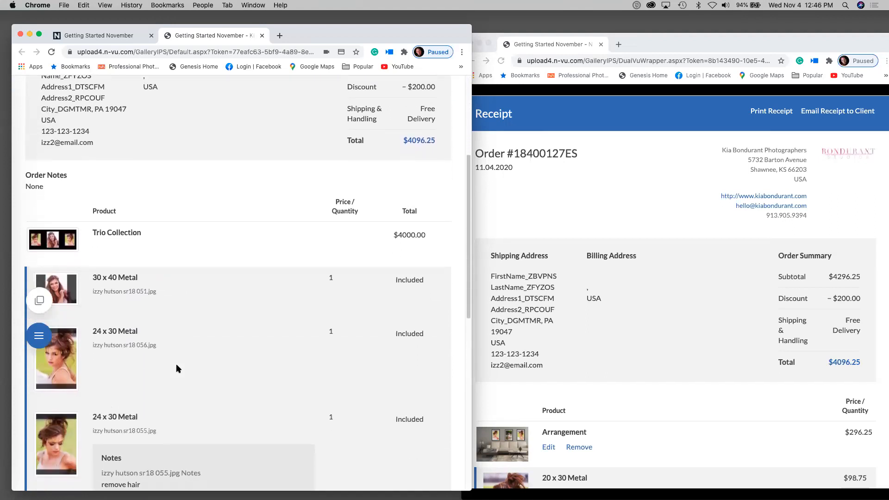
scroll(177, 368, "up", 6)
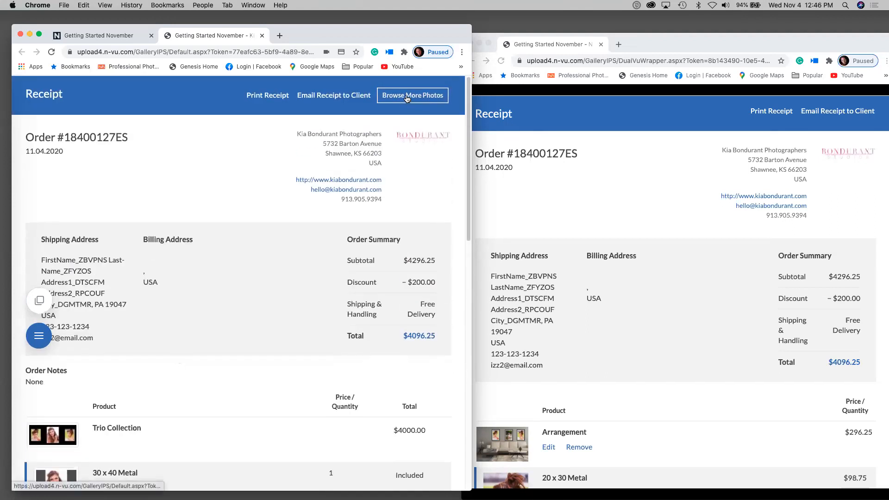
left_click(406, 96)
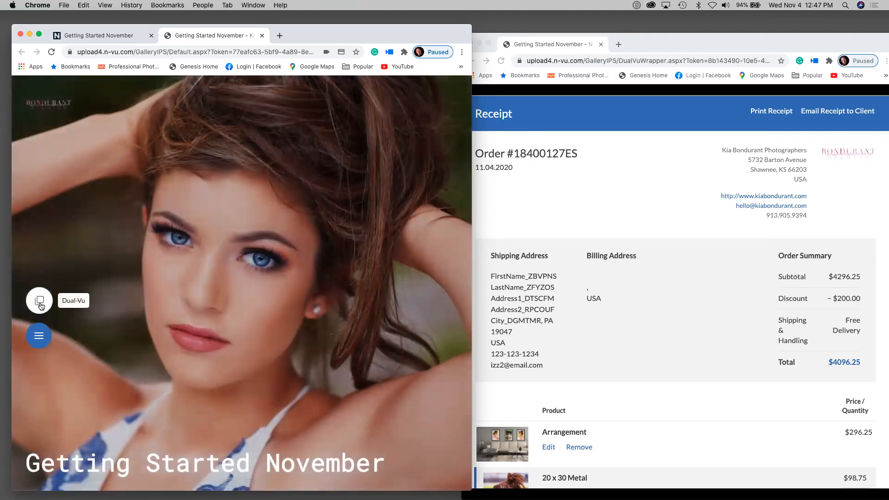
- Leave the client gallery for the admin area and close the client's receipt window
left_click(39, 334)
left_click(40, 92)
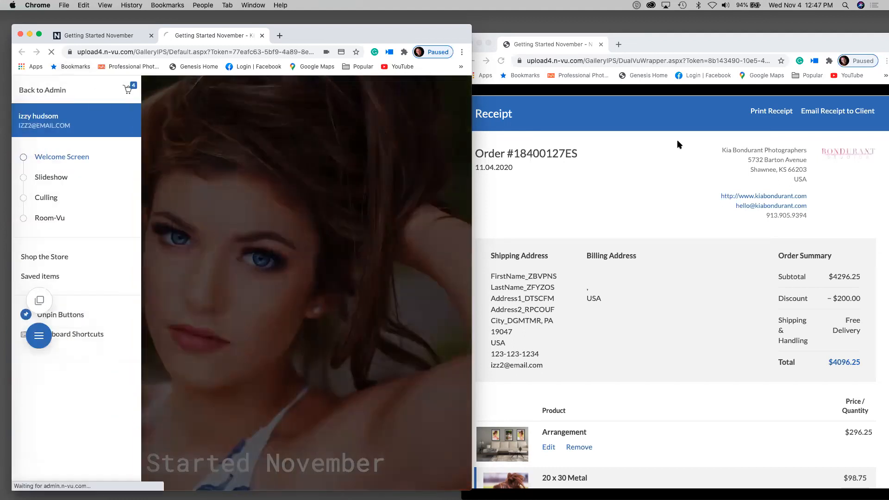
left_click_drag(676, 44, 712, 102)
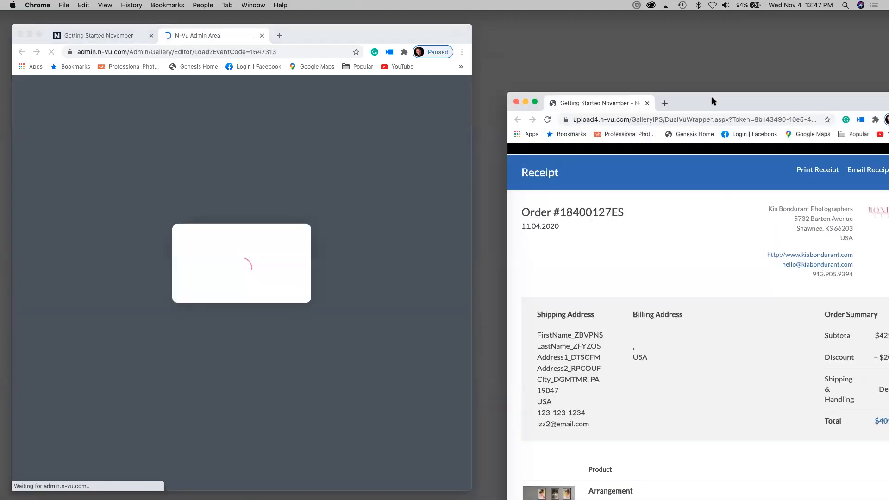
left_click(516, 102)
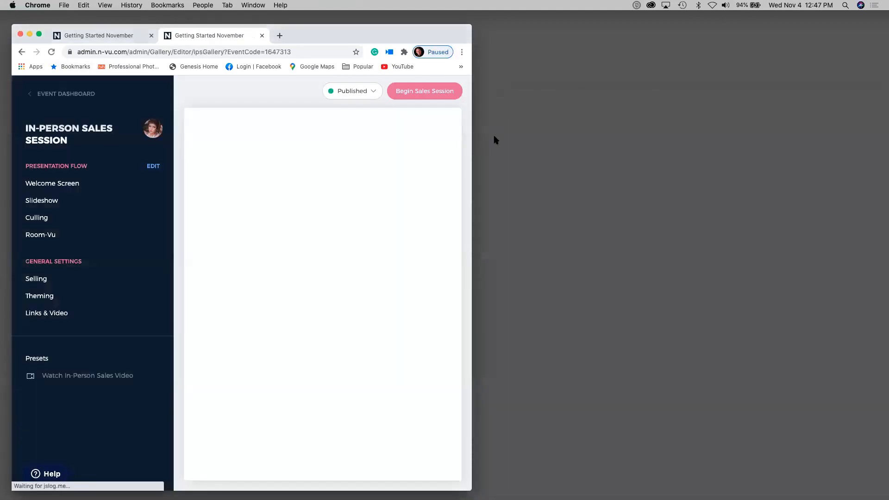
left_click_drag(469, 486, 822, 457)
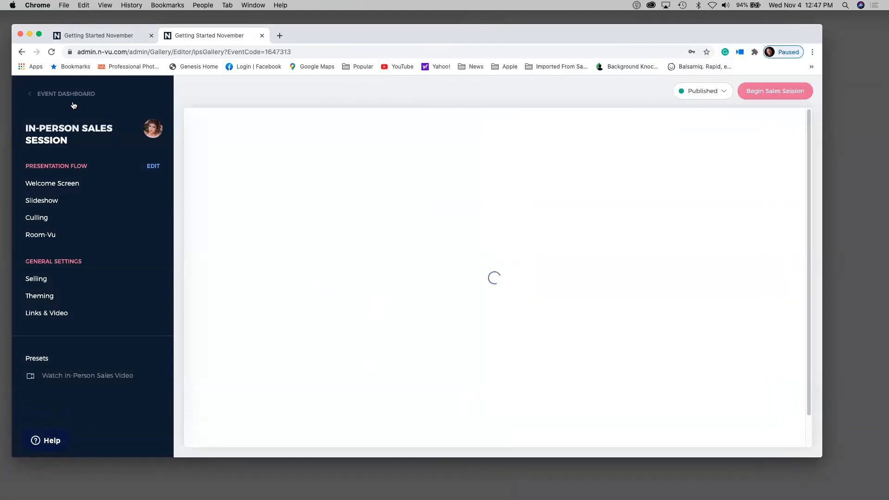
- Show the Event Dashboard, then expand and collapse the client's visit history row
left_click(60, 93)
scroll(289, 254, "down", 10)
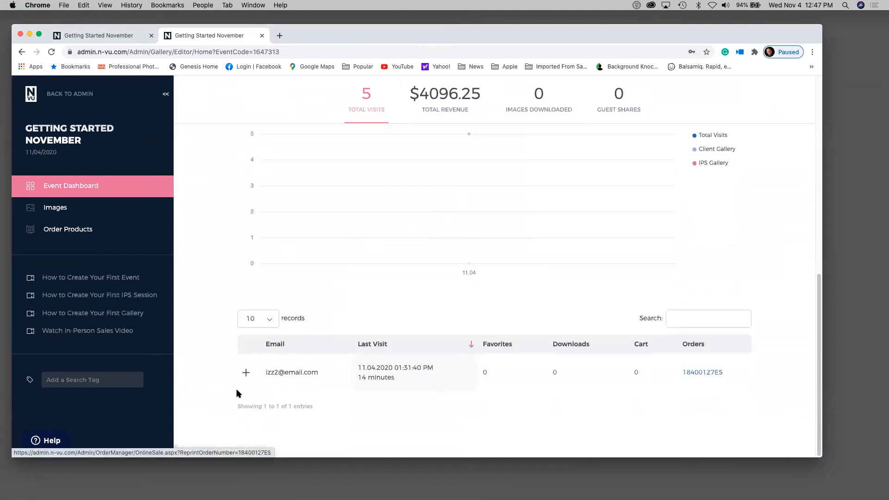
left_click(246, 372)
scroll(306, 351, "down", 4)
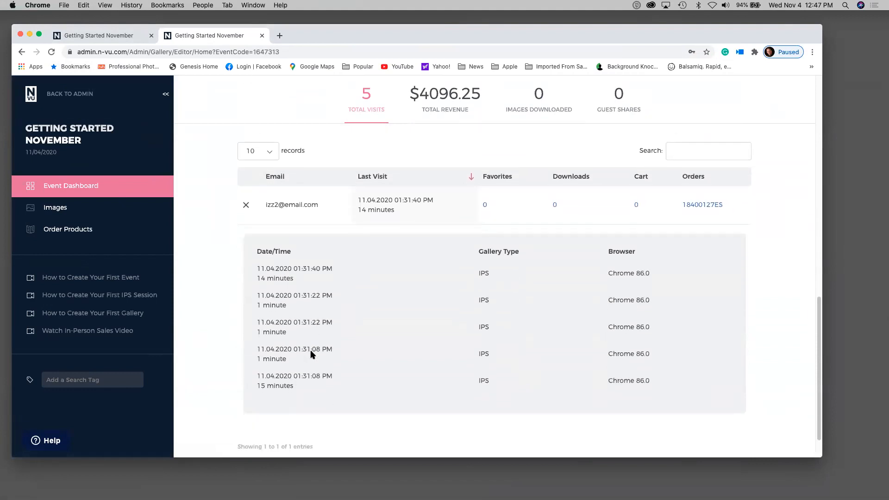
scroll(311, 353, "down", 1)
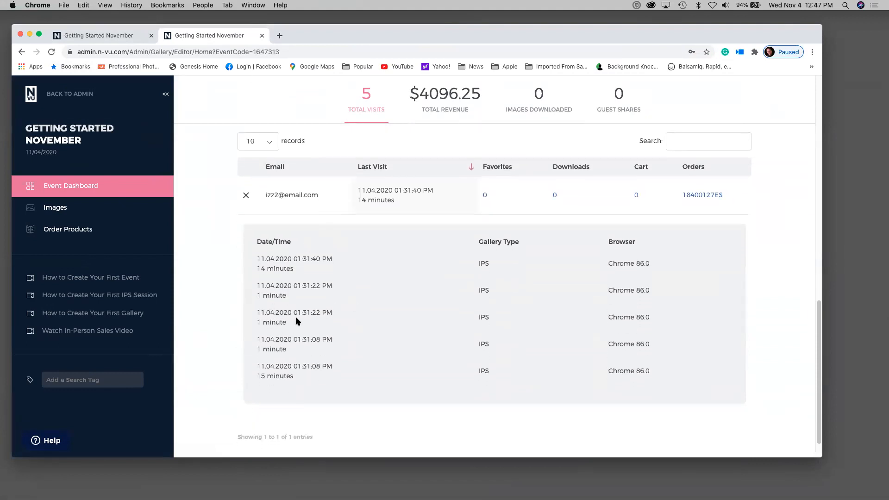
left_click(246, 195)
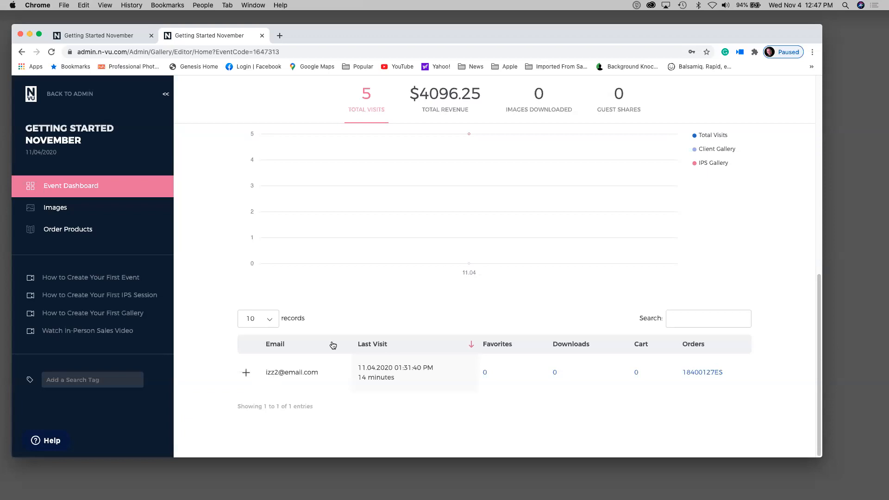
scroll(365, 305, "up", 3)
key("ctrl+Up")
left_click(366, 307)
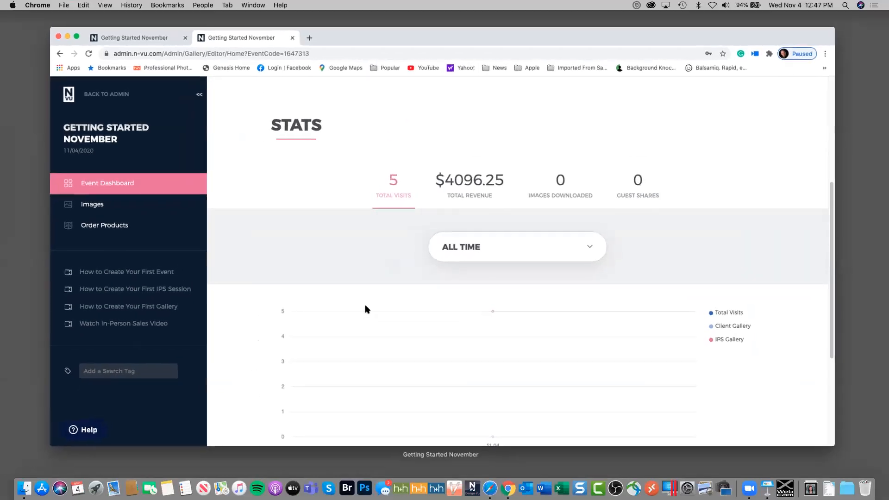
scroll(366, 324, "down", 5)
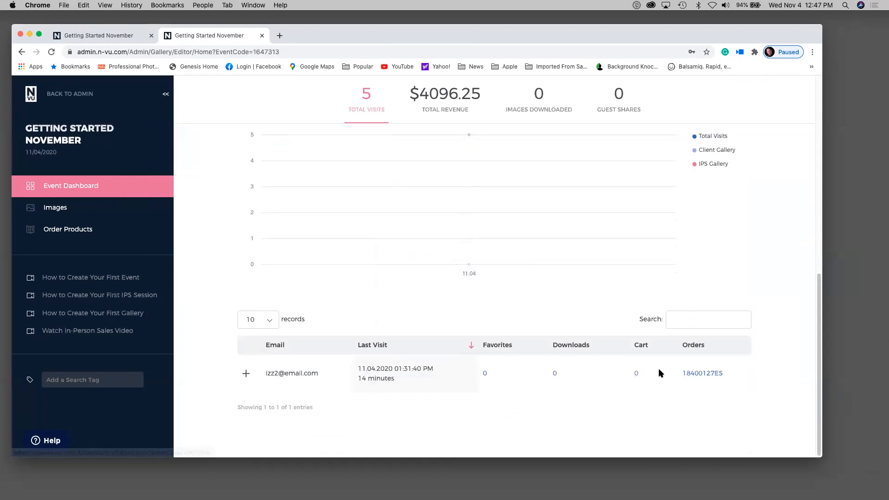
- Open the client's order in a new tab and find the 24 x 30 Metal items' remove hair and frame notes
left_click(689, 373)
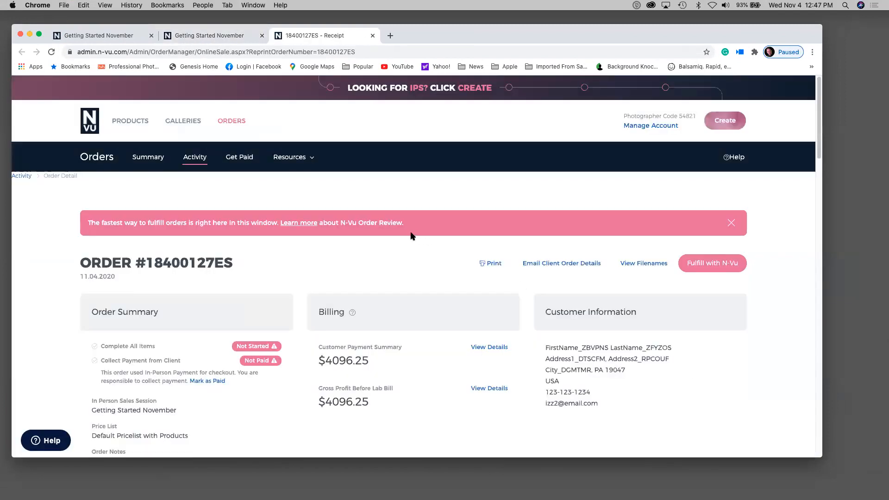
scroll(411, 235, "down", 10)
scroll(411, 236, "down", 15)
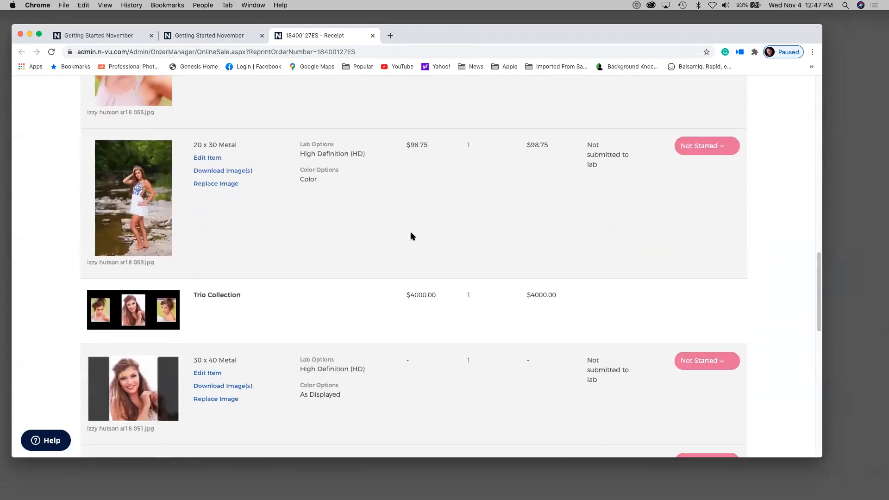
left_click_drag(242, 278, 196, 265)
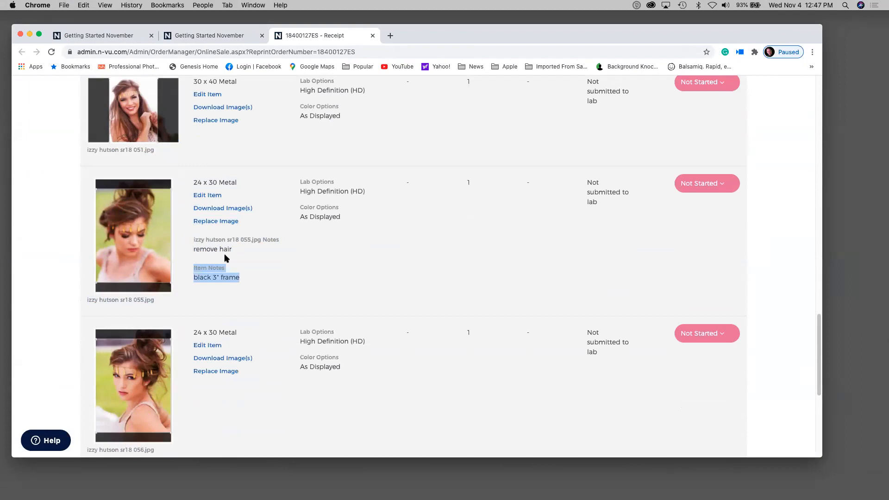
left_click(243, 260)
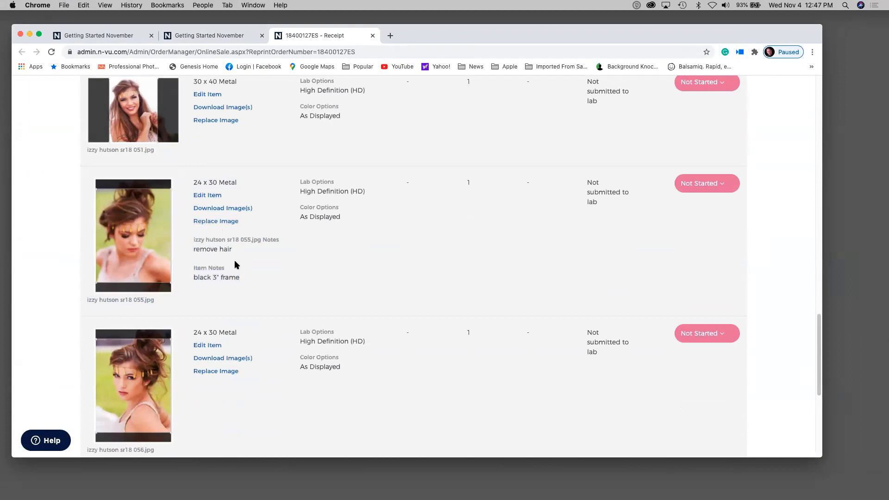
left_click_drag(194, 240, 218, 240)
left_click(216, 222)
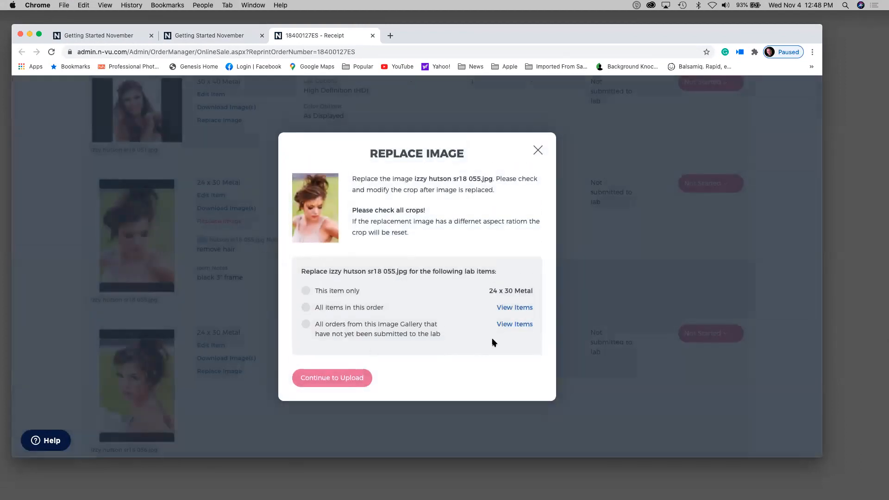
left_click(513, 324)
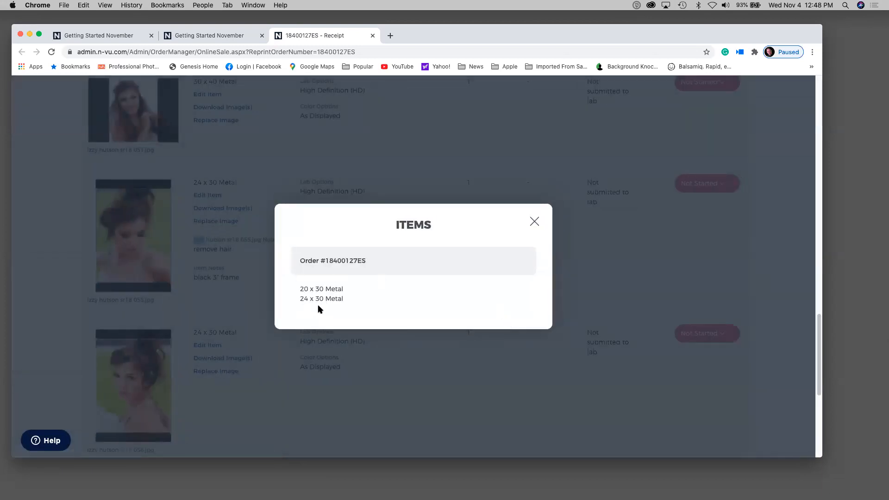
left_click(534, 224)
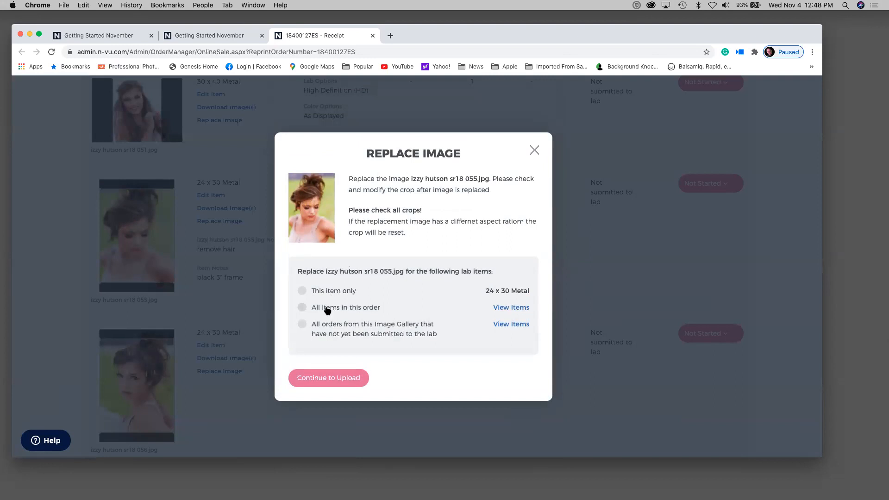
left_click(303, 325)
left_click(314, 376)
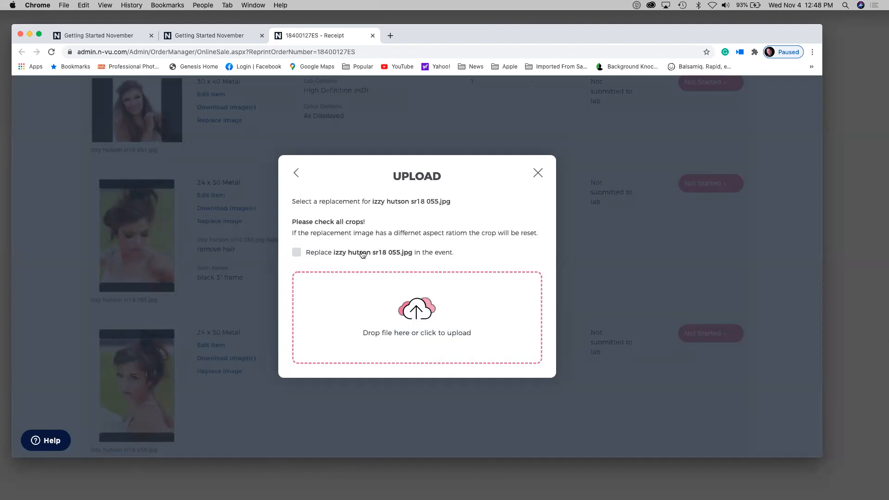
left_click(294, 255)
left_click(536, 173)
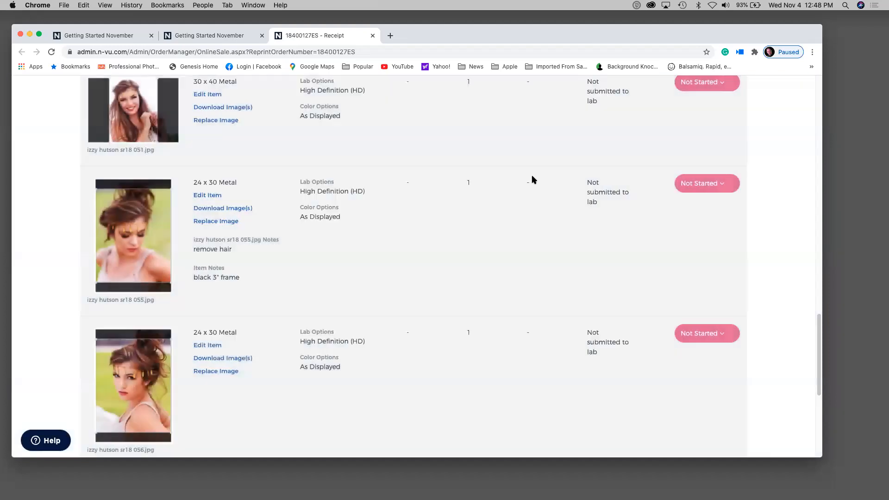
- Scroll to the order's ITEMS and open the Update Status list of studio statuses
scroll(450, 255, "up", 15)
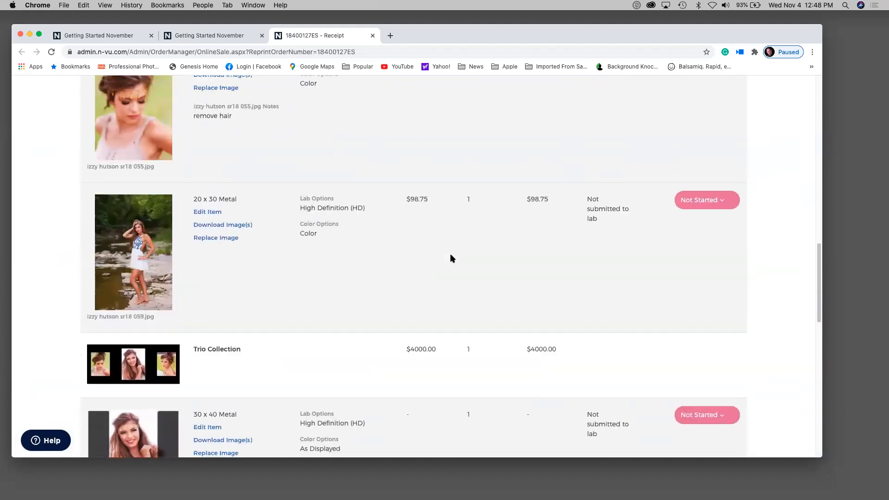
scroll(450, 255, "up", 5)
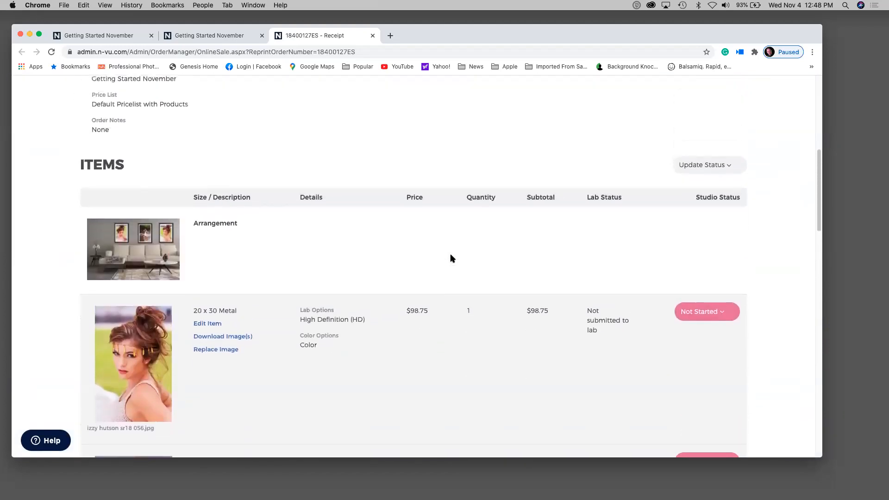
scroll(450, 257, "up", 2)
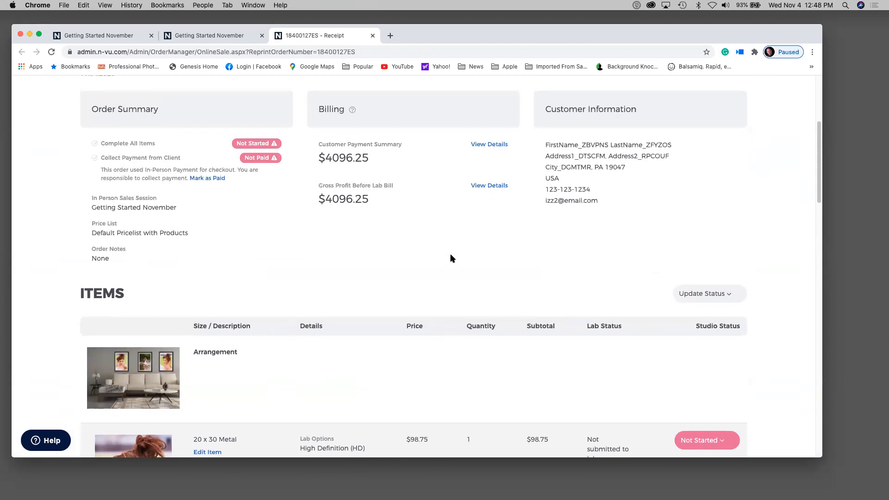
scroll(451, 258, "up", 3)
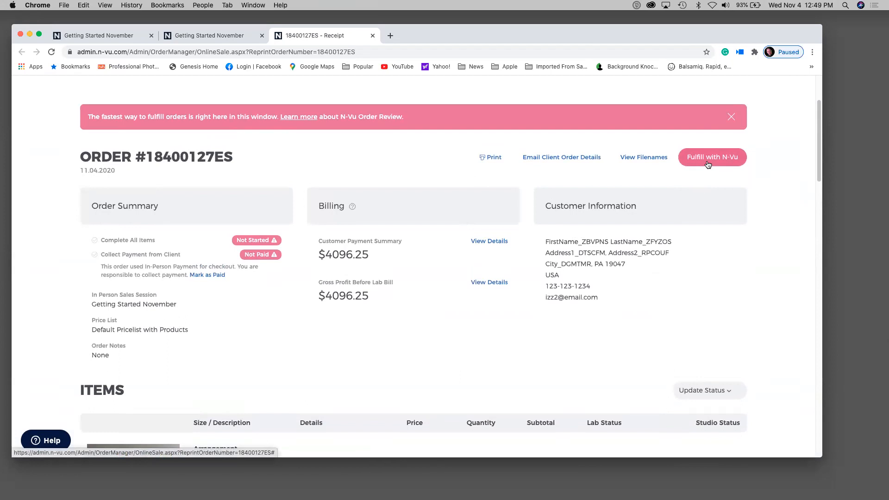
scroll(594, 335, "up", 2)
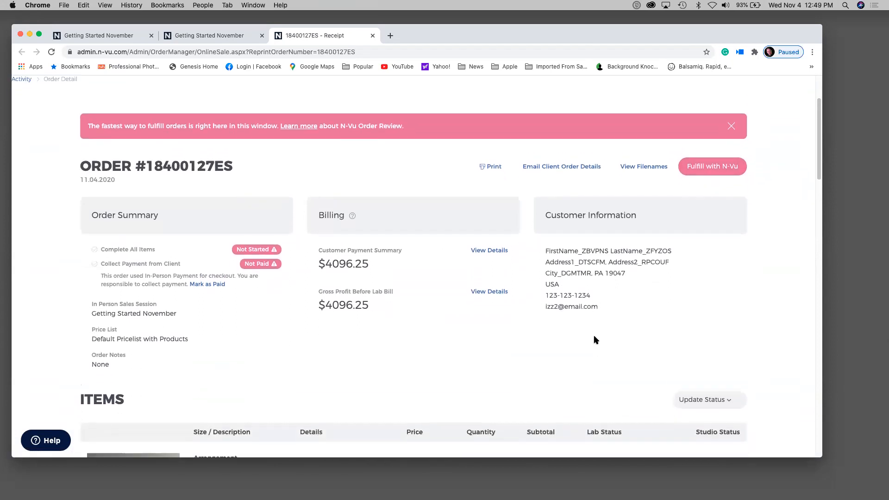
scroll(595, 340, "down", 5)
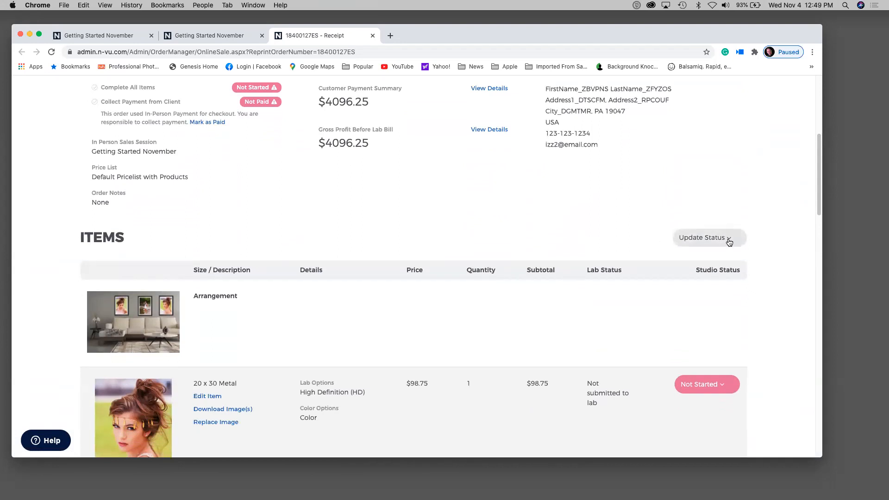
left_click(728, 241)
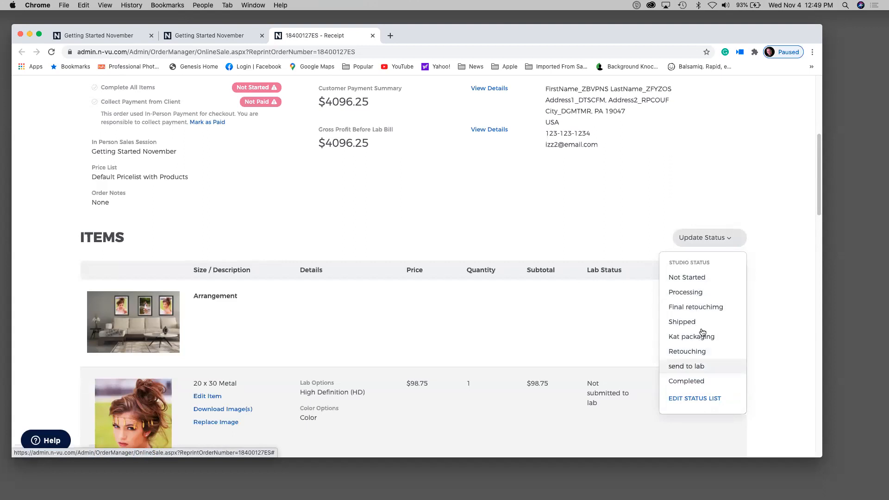
- In the status list editor, switch Shipped's Requires Action on and save
left_click(699, 398)
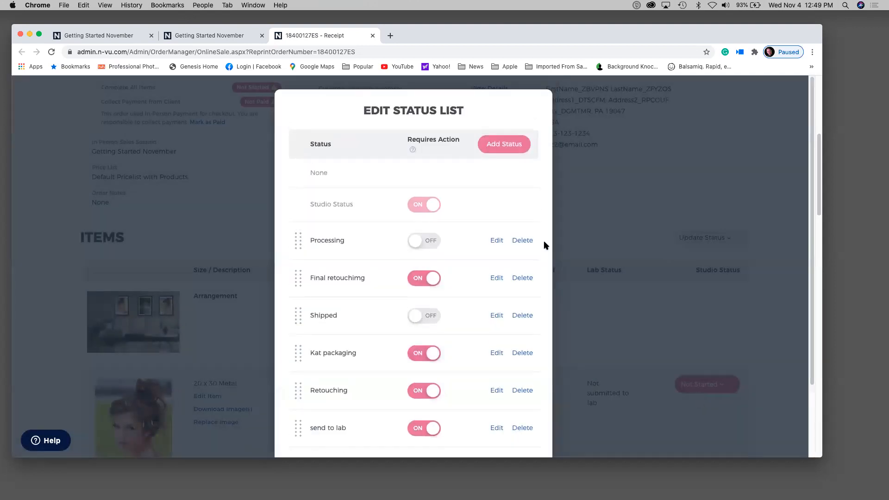
scroll(493, 182, "up", 1)
scroll(493, 195, "down", 3)
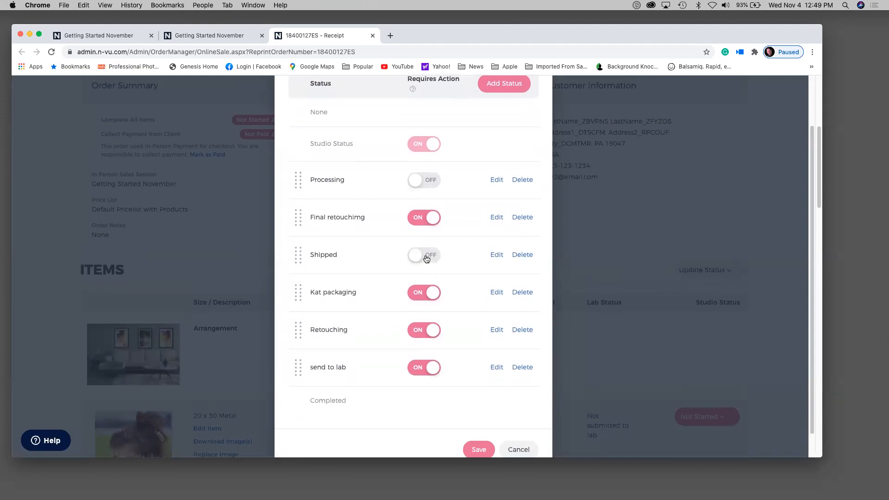
left_click(408, 255)
left_click(474, 449)
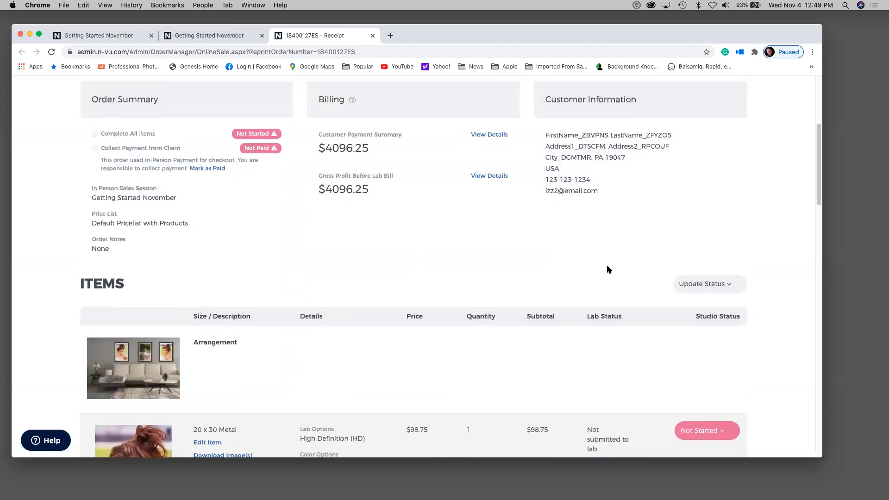
scroll(608, 269, "down", 5)
scroll(608, 269, "down", 3)
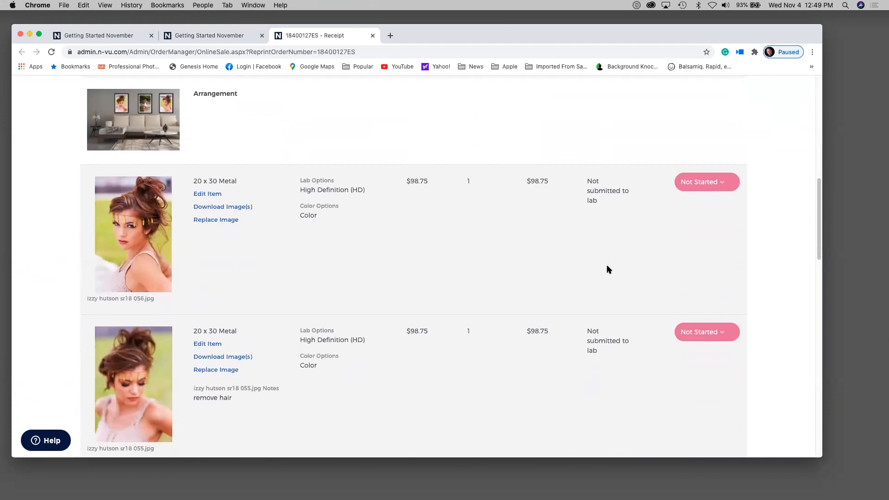
scroll(729, 116, "down", 2)
scroll(729, 117, "up", 2)
scroll(729, 117, "up", 8)
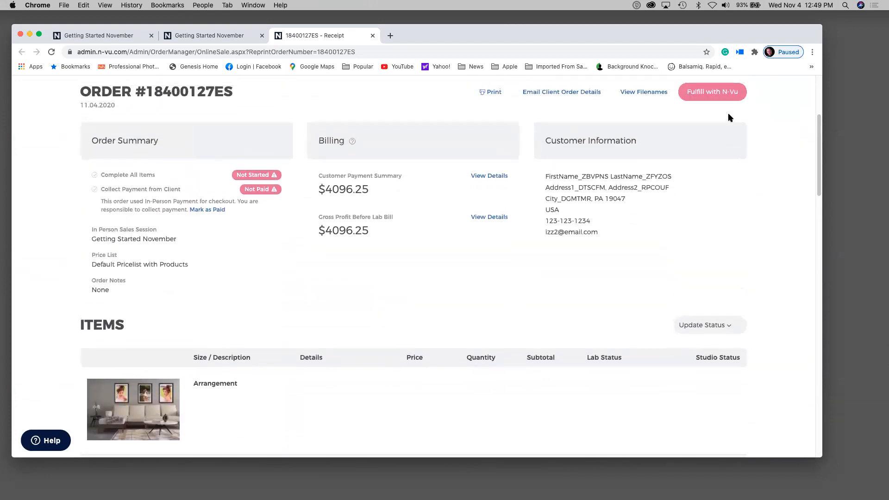
scroll(730, 116, "down", 2)
left_click(735, 257)
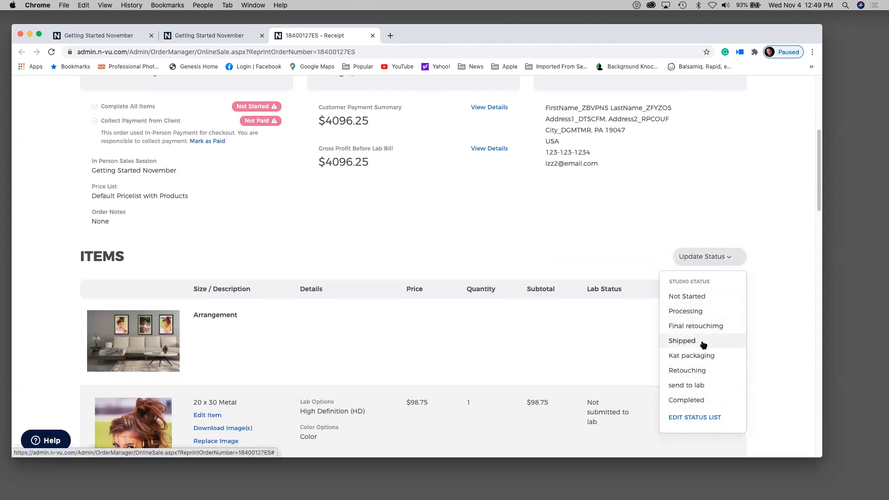
left_click(698, 372)
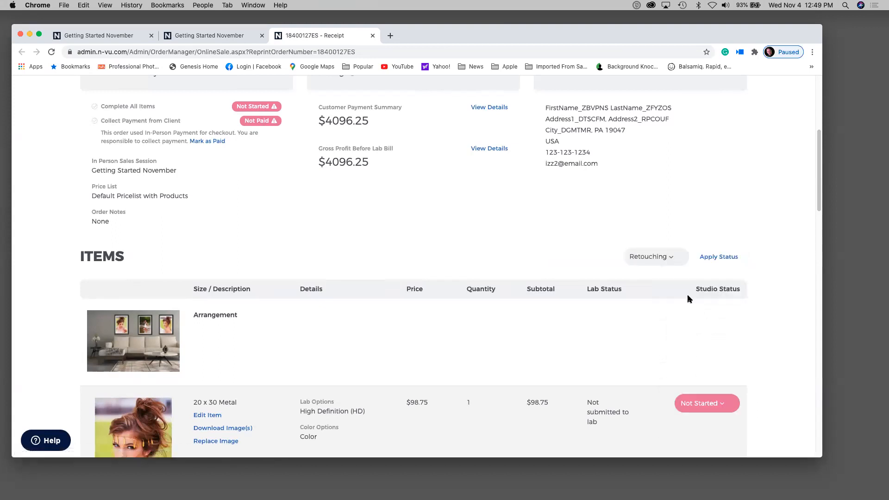
left_click(717, 258)
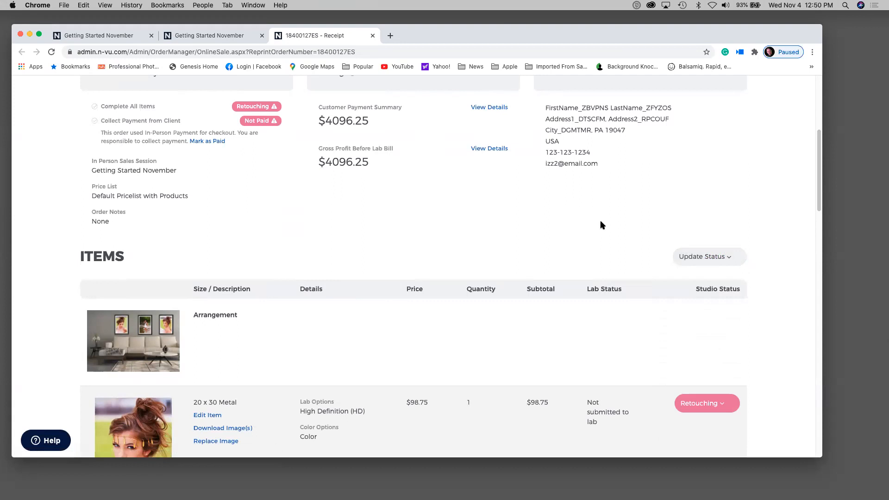
scroll(677, 307, "down", 5)
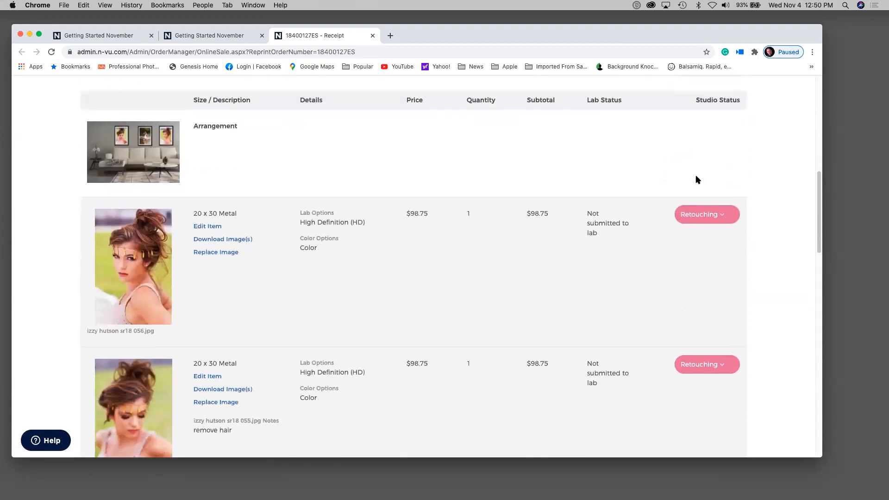
scroll(691, 365, "up", 10)
- Filter the Activity list to orders requiring action with Retouching status
left_click(193, 160)
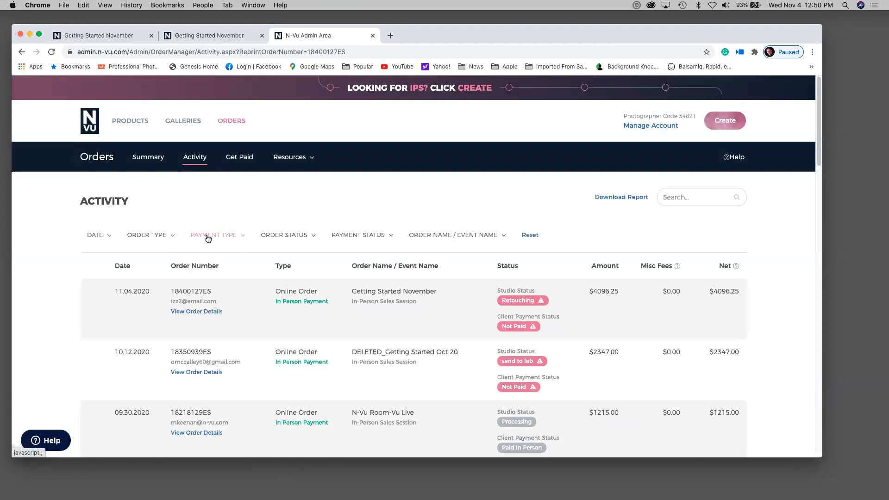
left_click(172, 237)
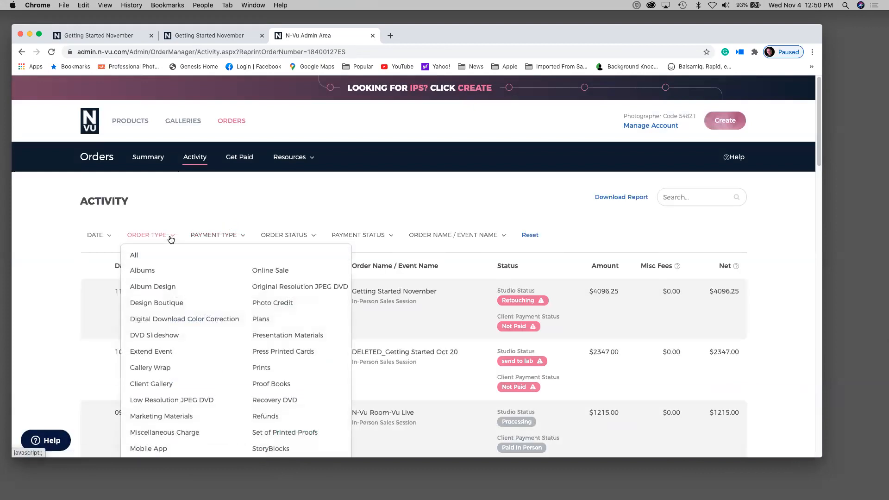
left_click(232, 239)
left_click(302, 242)
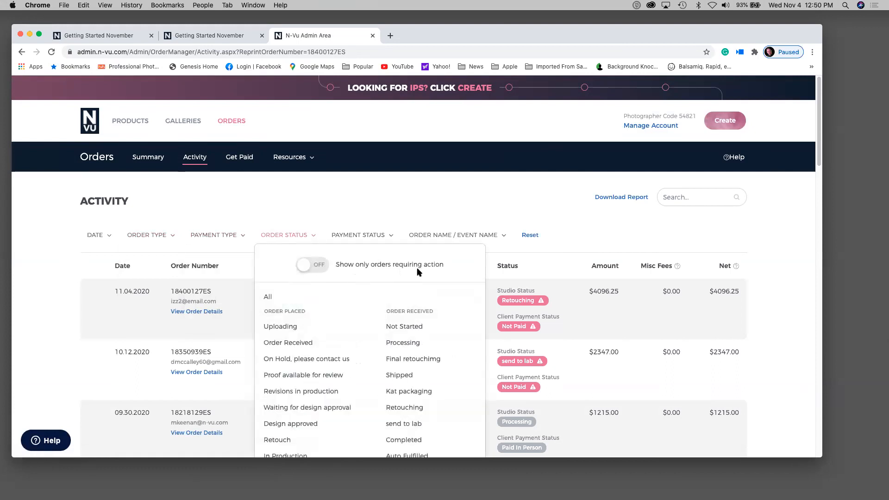
left_click(312, 265)
scroll(346, 290, "down", 2)
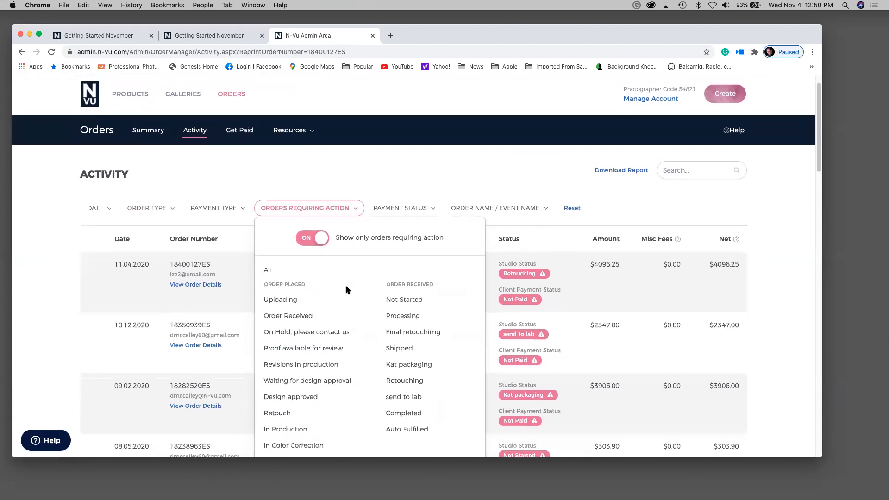
scroll(346, 290, "down", 2)
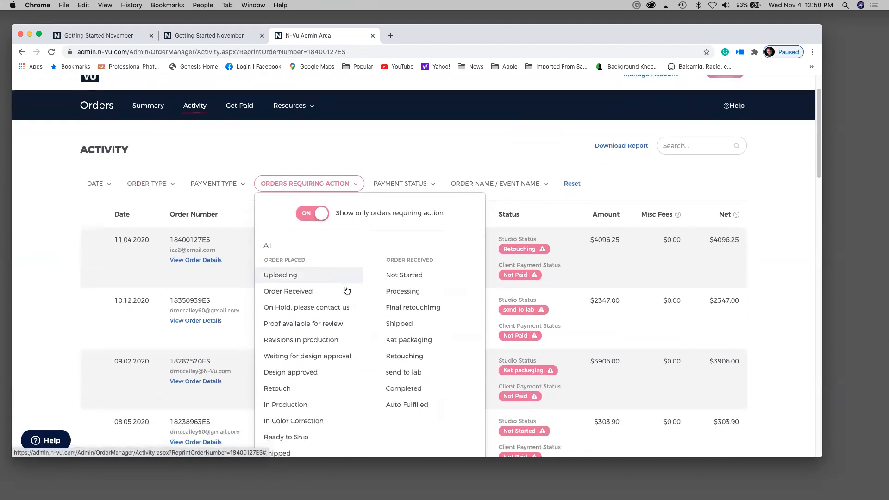
left_click(397, 357)
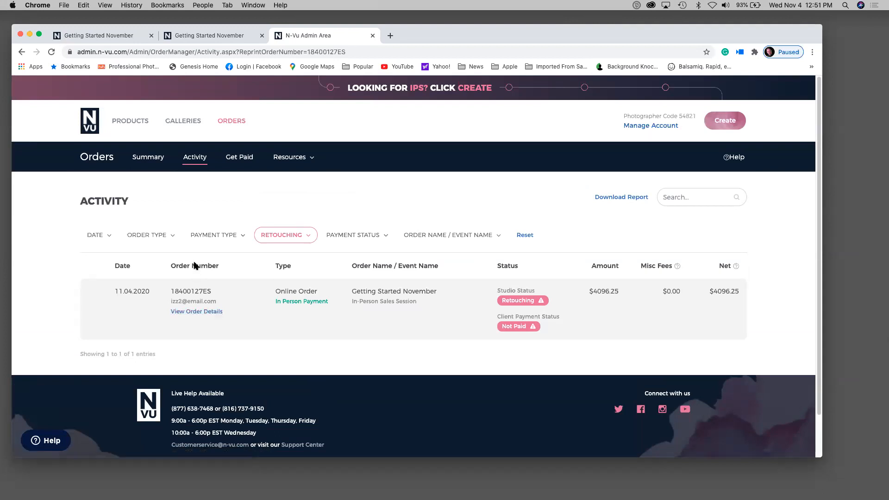
left_click(216, 312)
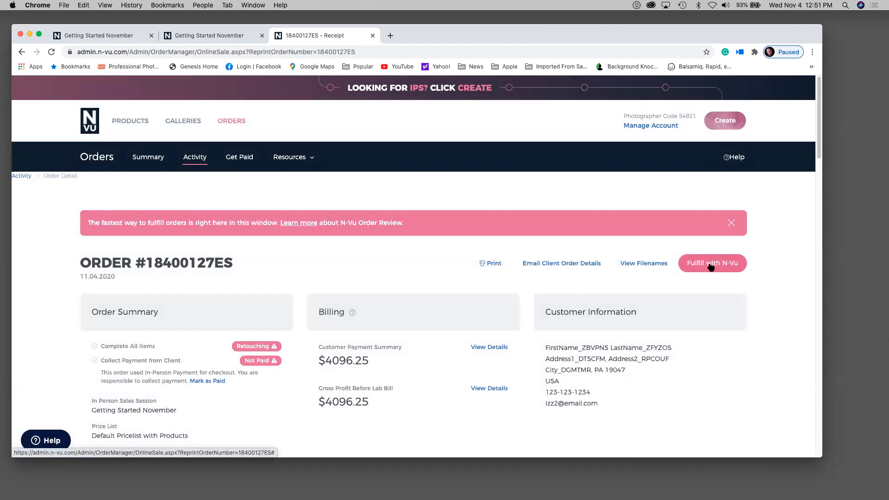
scroll(377, 390, "down", 2)
scroll(378, 395, "up", 2)
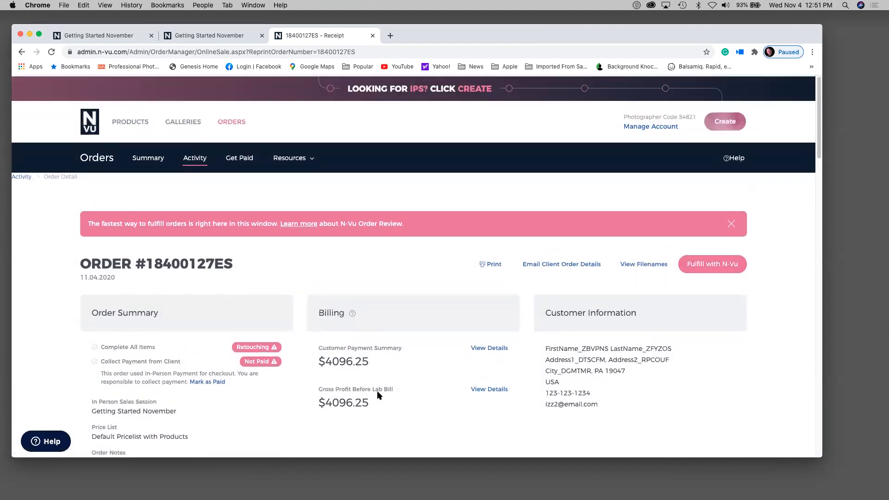
left_click(700, 268)
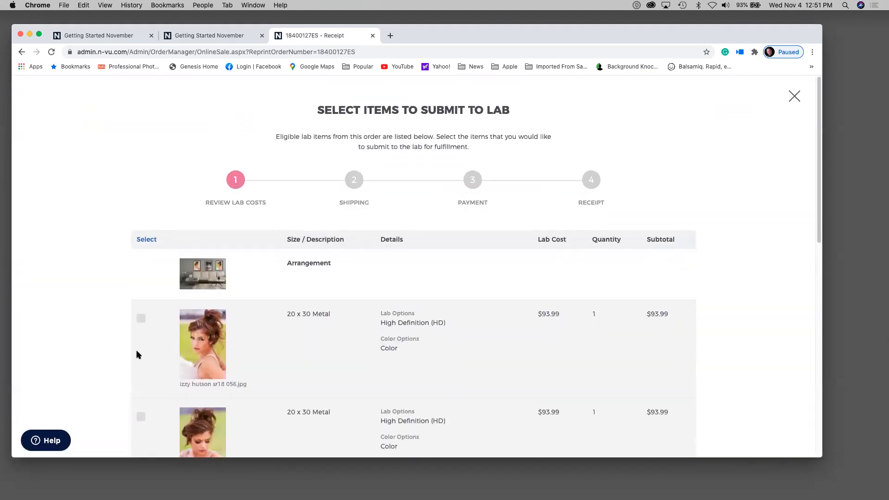
- Select every eligible metal print for lab submission and continue to checkout
scroll(70, 326, "down", 6)
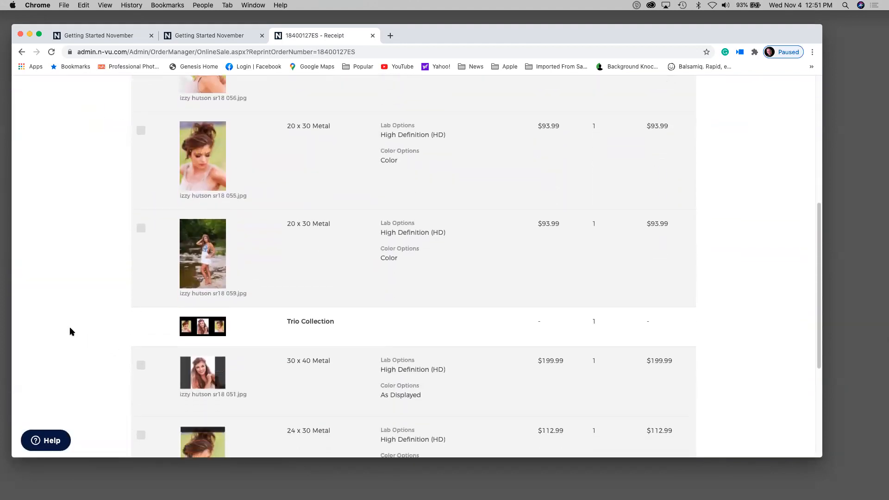
scroll(69, 327, "down", 4)
scroll(69, 327, "up", 8)
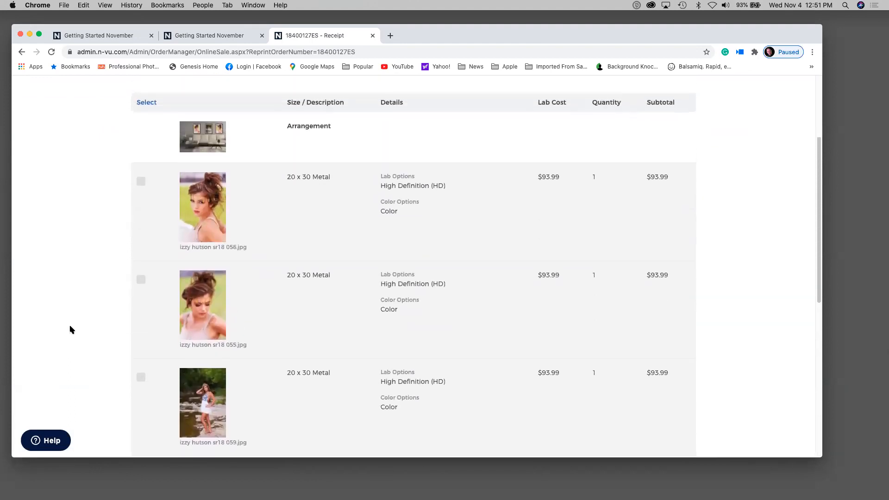
scroll(69, 329, "up", 1)
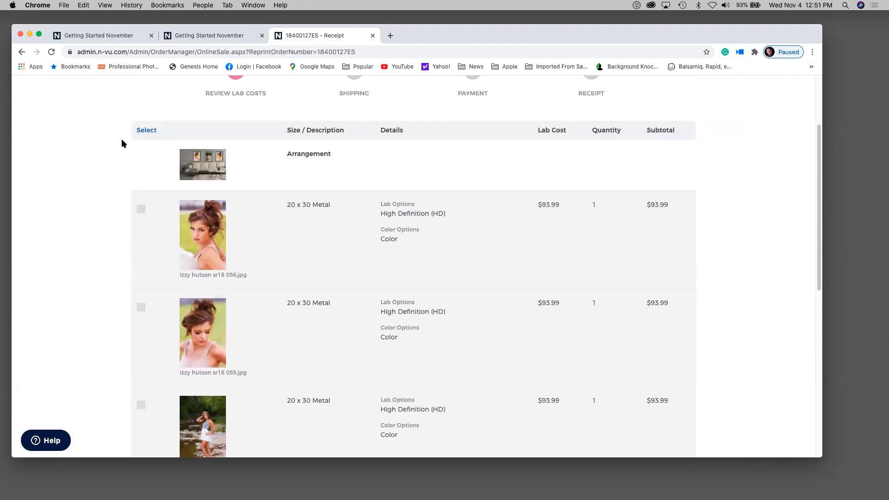
left_click(141, 133)
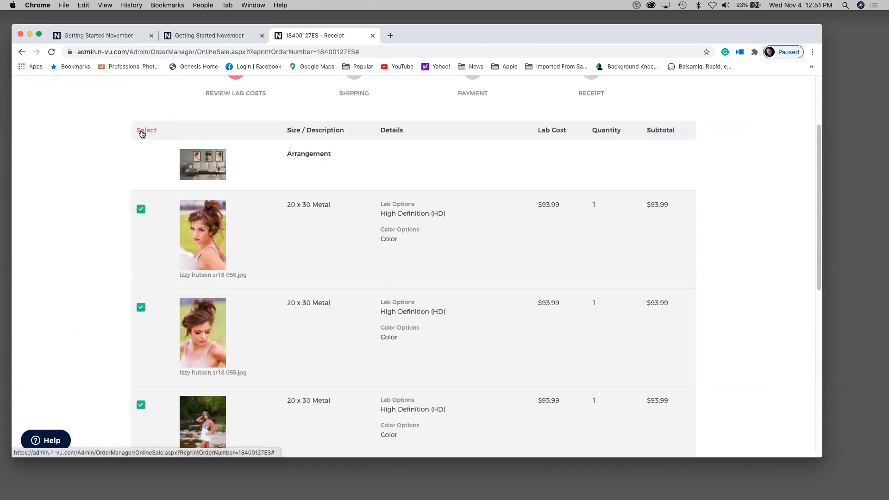
scroll(142, 134, "down", 3)
scroll(142, 134, "up", 5)
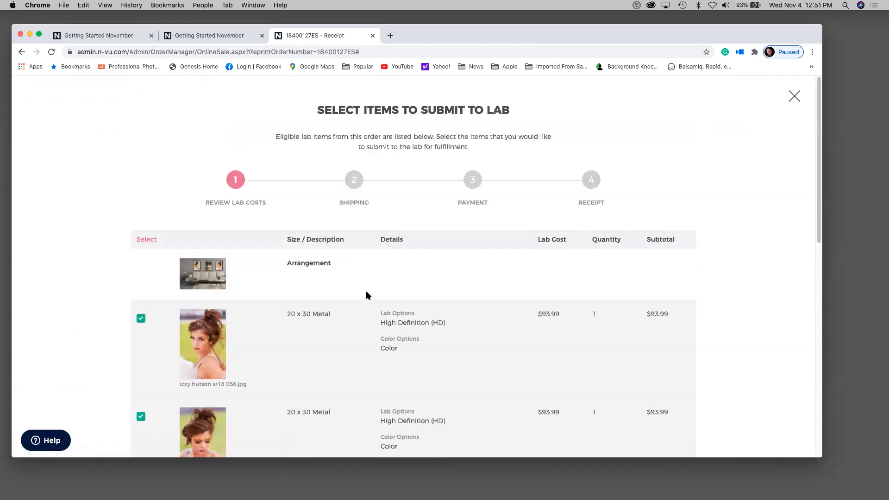
scroll(366, 295, "down", 10)
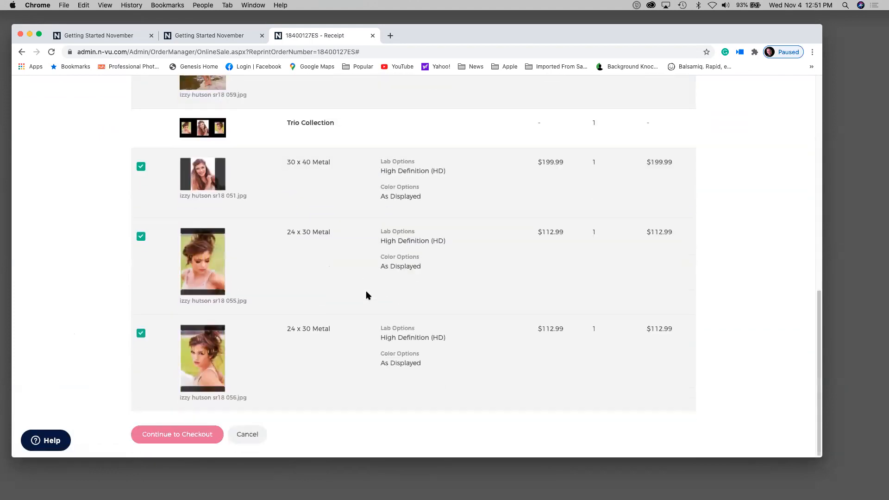
left_click(183, 438)
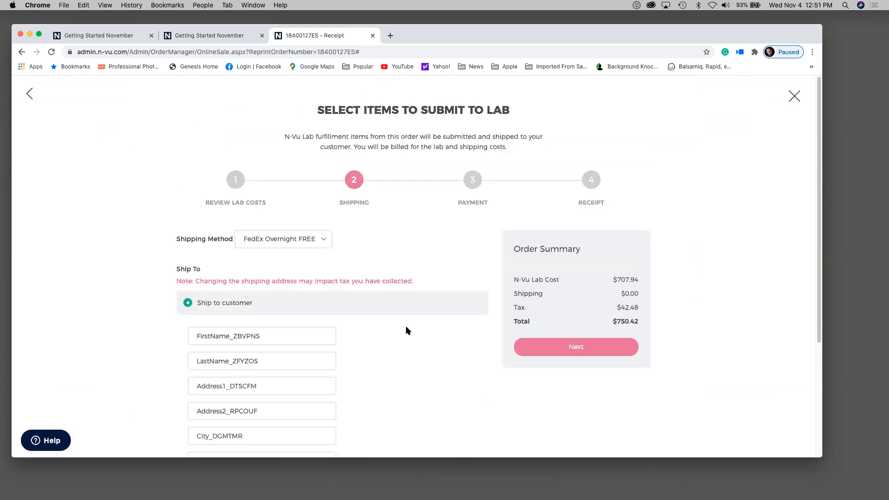
- Pay for the $750.42 lab order with the card on file, submit it, and dismiss the confirmation
scroll(407, 329, "down", 3)
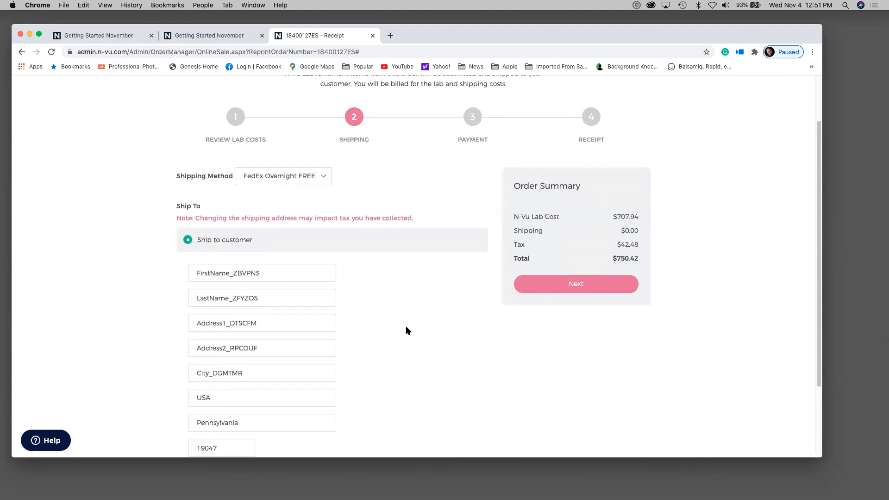
scroll(407, 330, "down", 5)
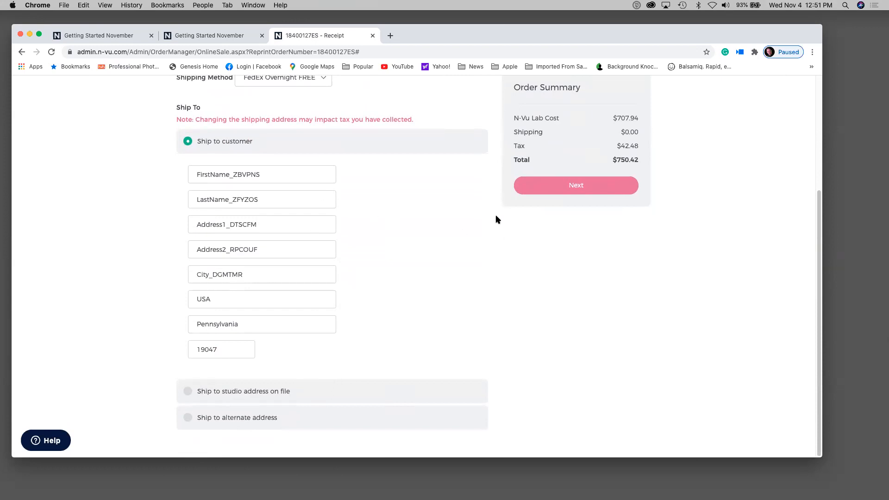
left_click(550, 188)
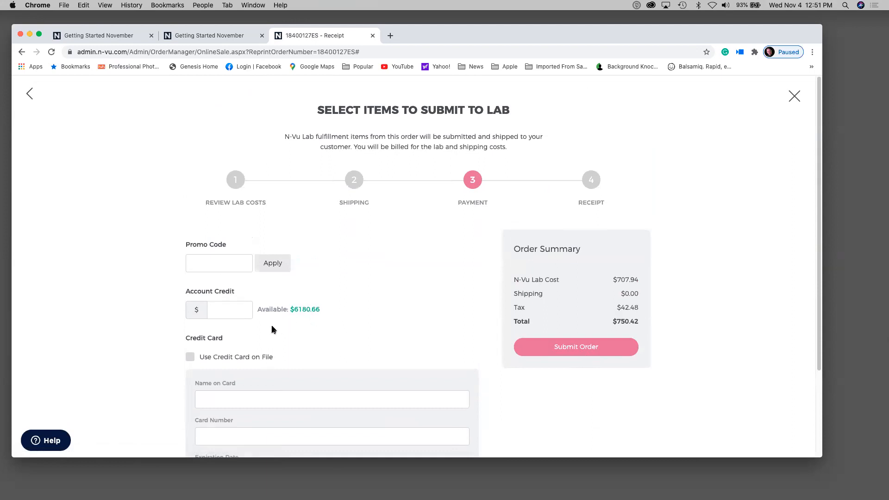
left_click(191, 357)
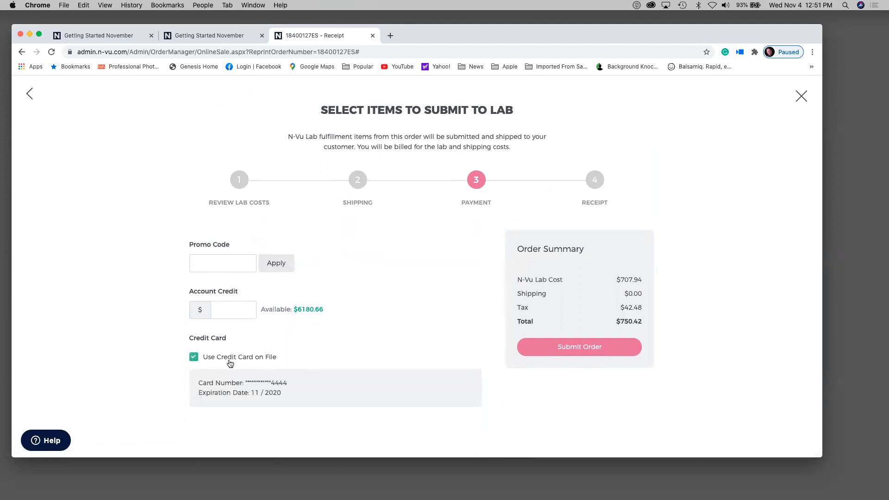
left_click(563, 346)
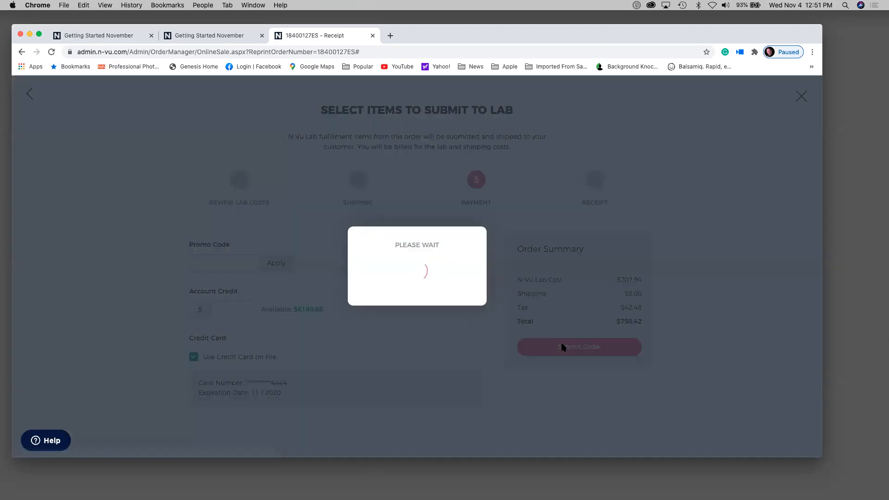
left_click(397, 297)
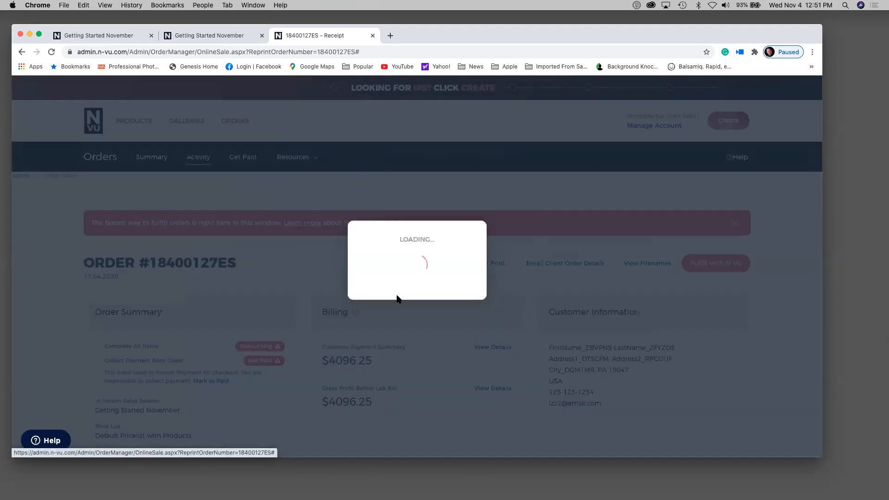
scroll(546, 354, "down", 5)
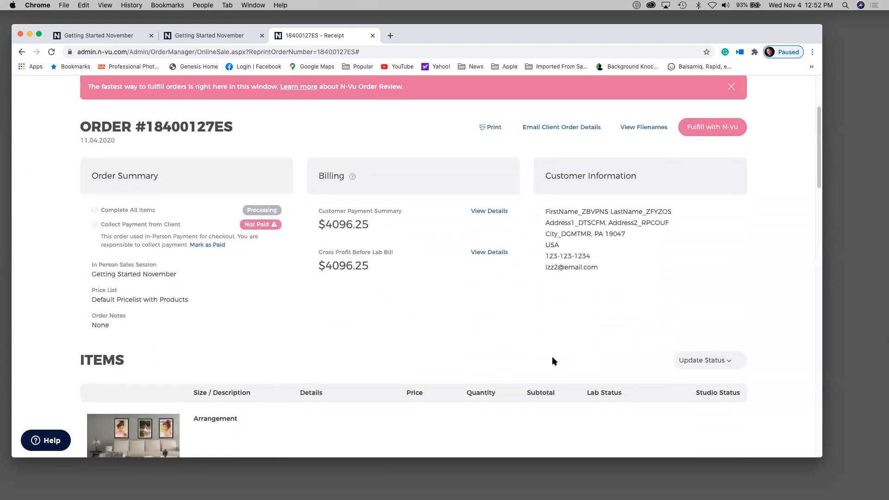
- Apply the send to lab studio status to the order's items
left_click(736, 360)
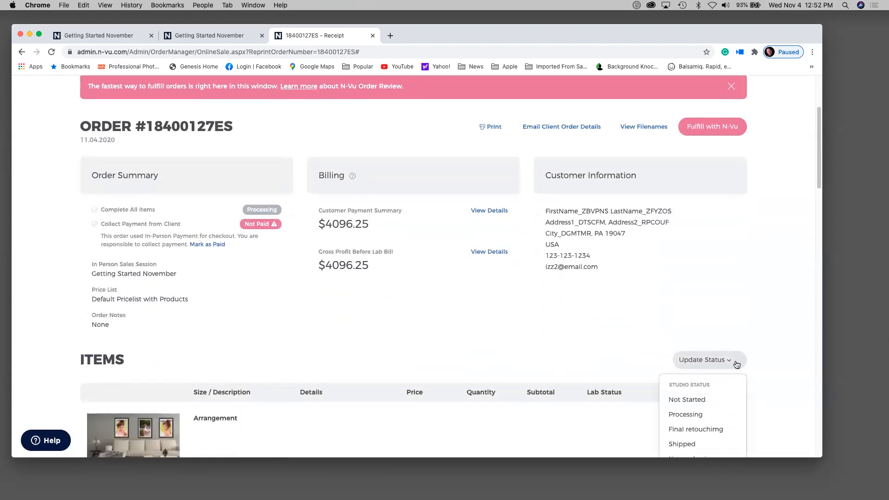
scroll(736, 365, "down", 1)
scroll(736, 364, "down", 4)
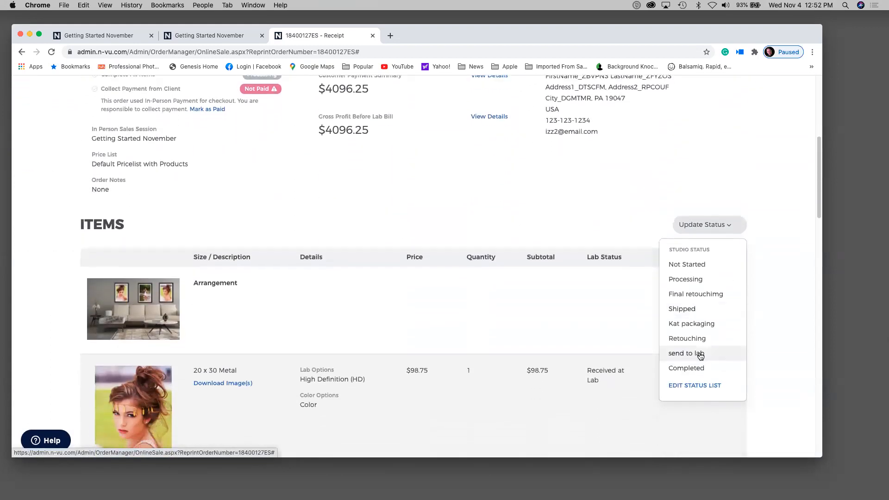
left_click(700, 355)
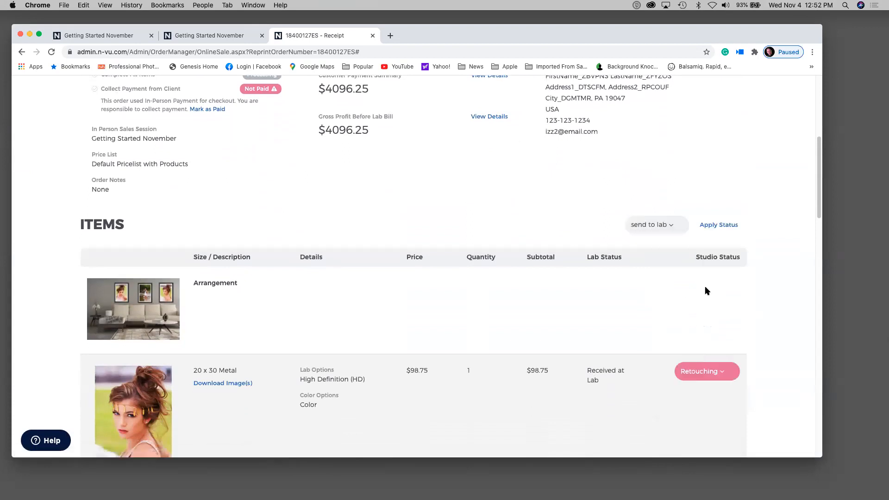
left_click(726, 226)
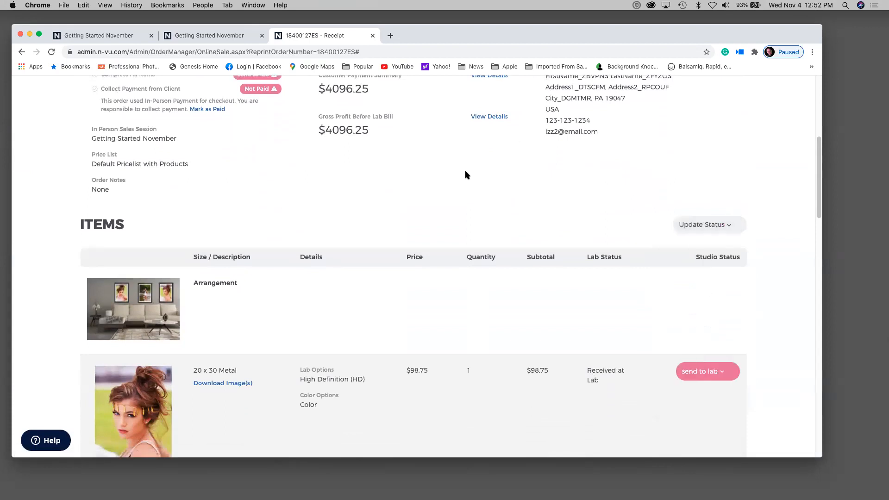
- Review the Lab Status column showing Received at Lab beside the Studio Status column
scroll(467, 175, "down", 2)
scroll(467, 176, "up", 4)
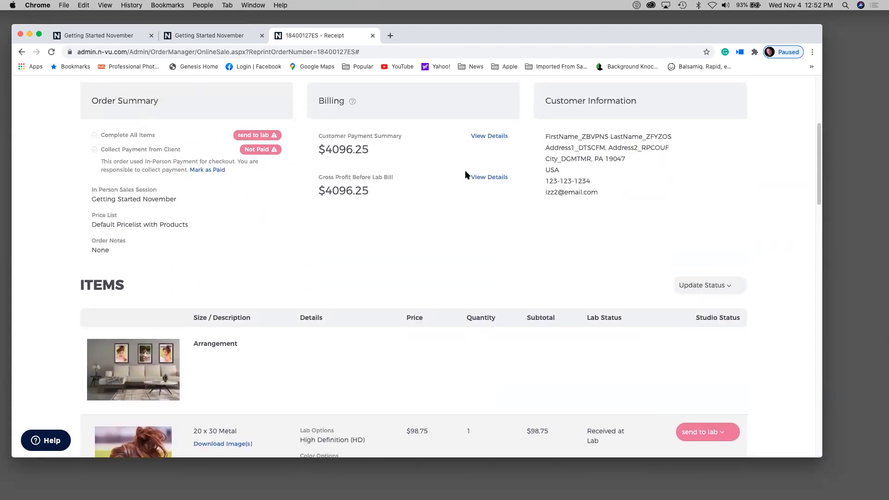
scroll(465, 172, "down", 10)
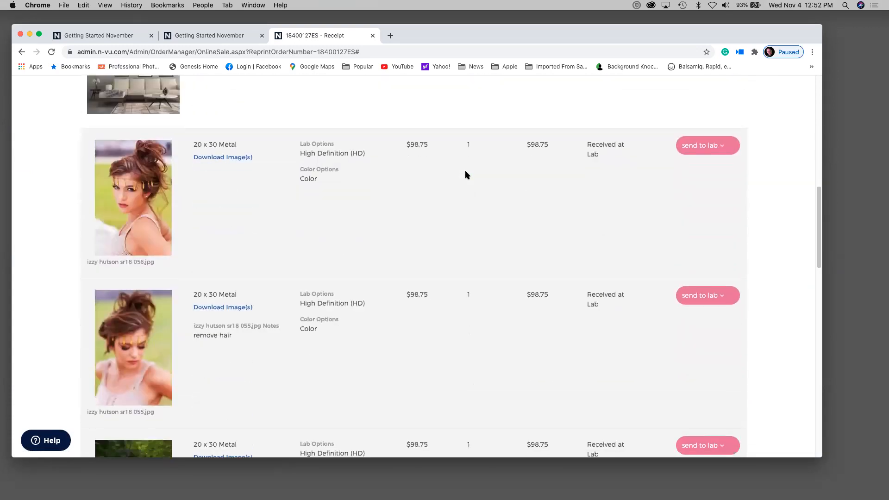
scroll(465, 174, "up", 3)
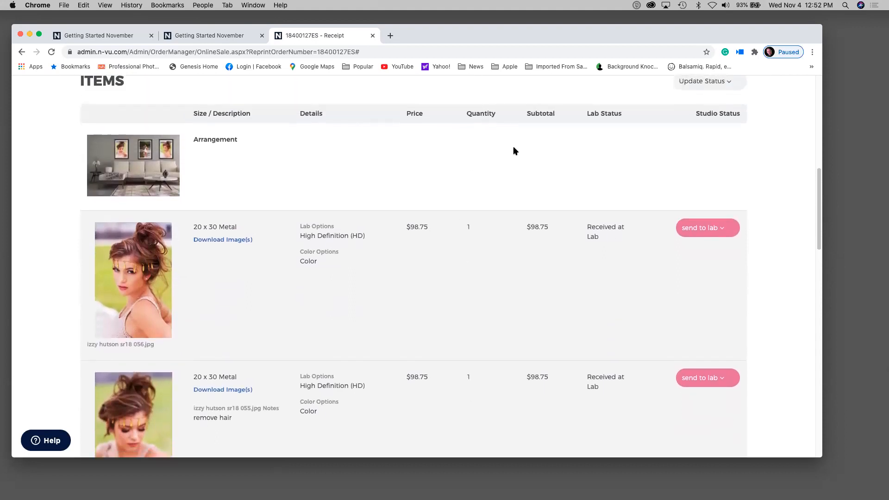
triple_click(597, 114)
left_click_drag(693, 116, 736, 119)
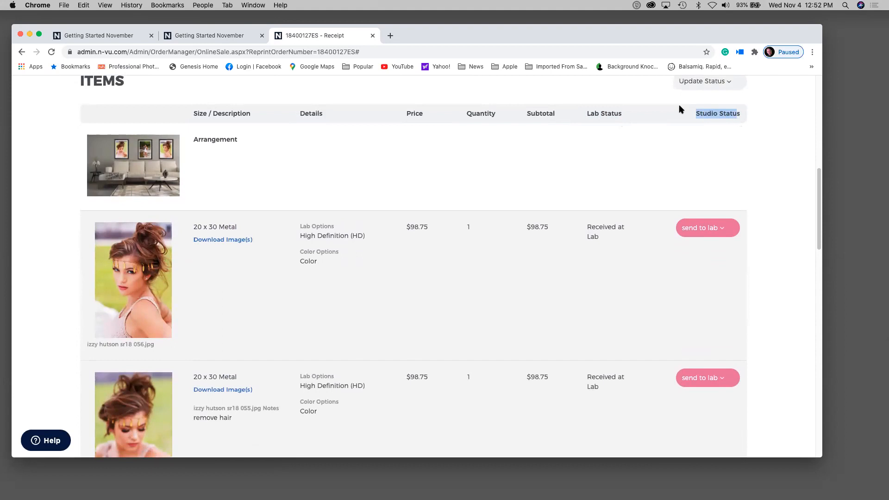
left_click_drag(622, 113, 587, 111)
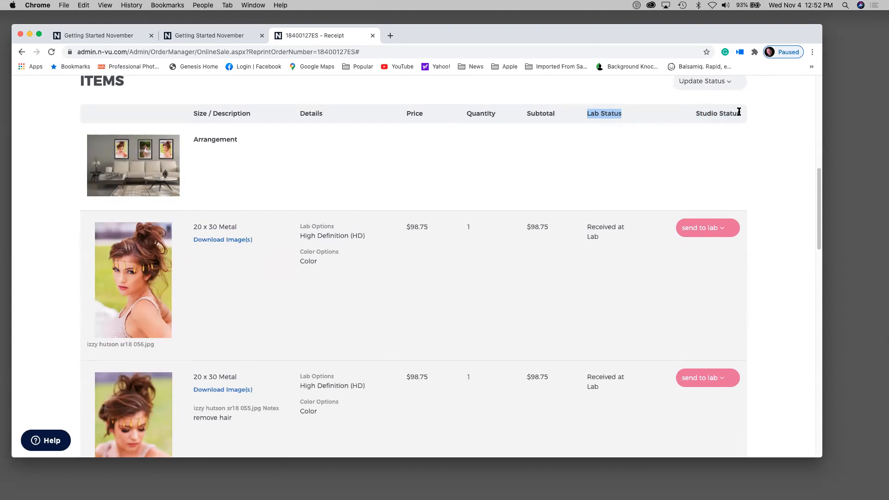
scroll(739, 112, "up", 10)
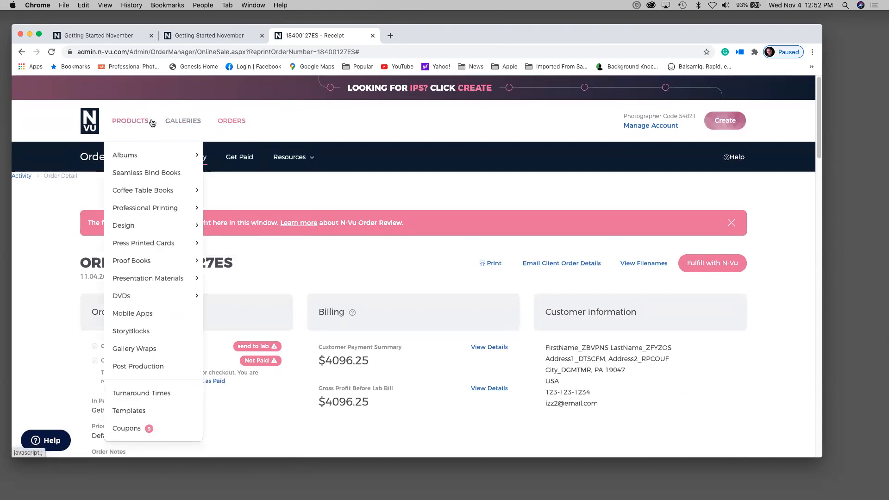
- Go through Galleries > Gallery Manager, dismiss the welcome tour, and edit Getting Started November
mouse_move(178, 136)
left_click(179, 156)
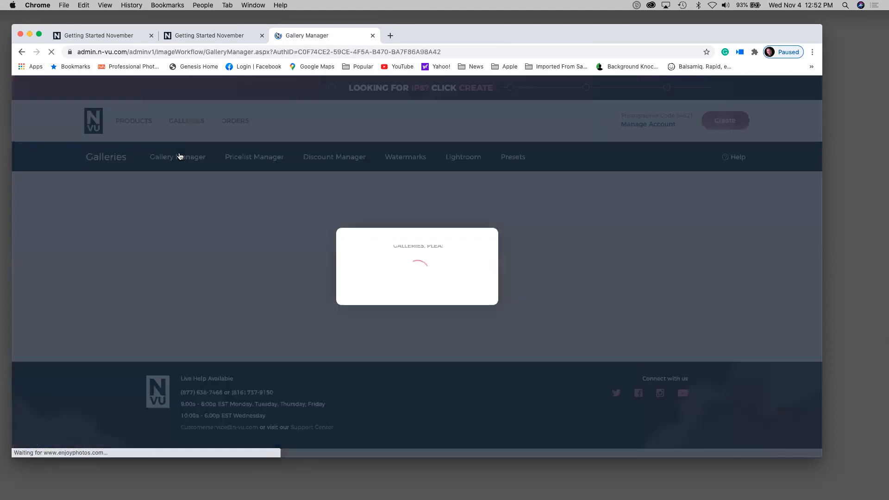
left_click(180, 156)
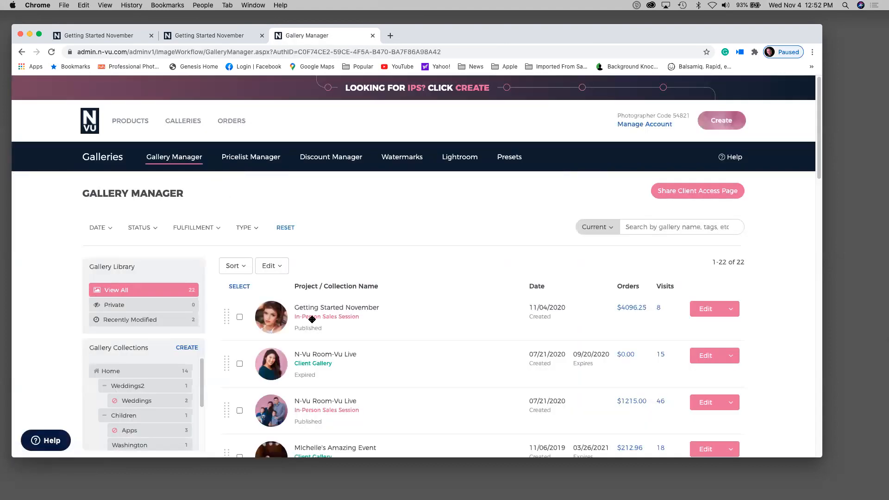
left_click(705, 309)
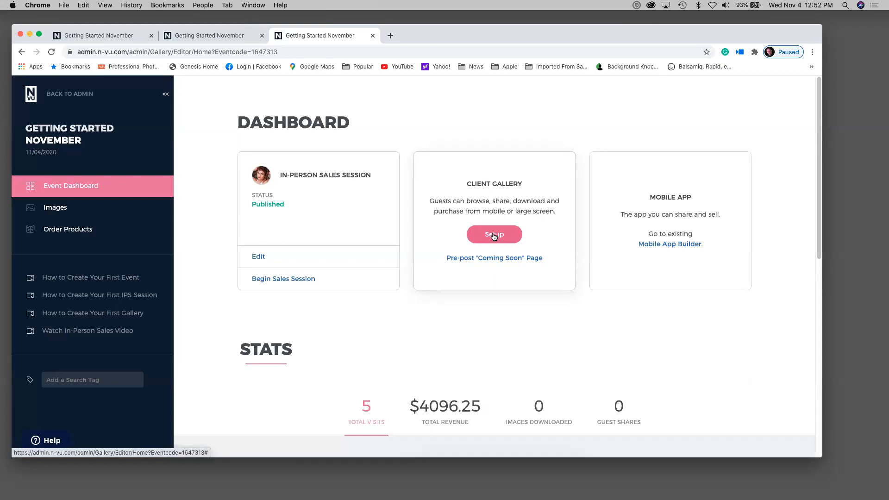
- Filter the event images to the client's In-Person Sales Session purchased order Arrangement, showing three photos
left_click(60, 209)
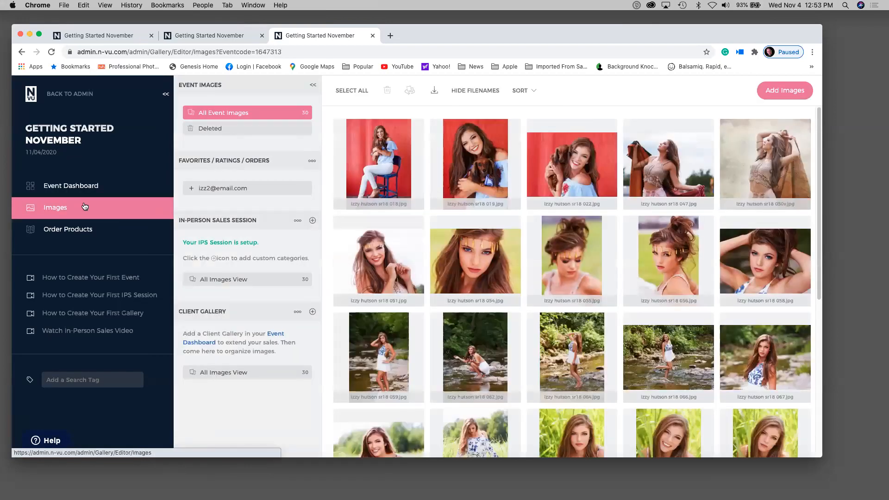
left_click(212, 190)
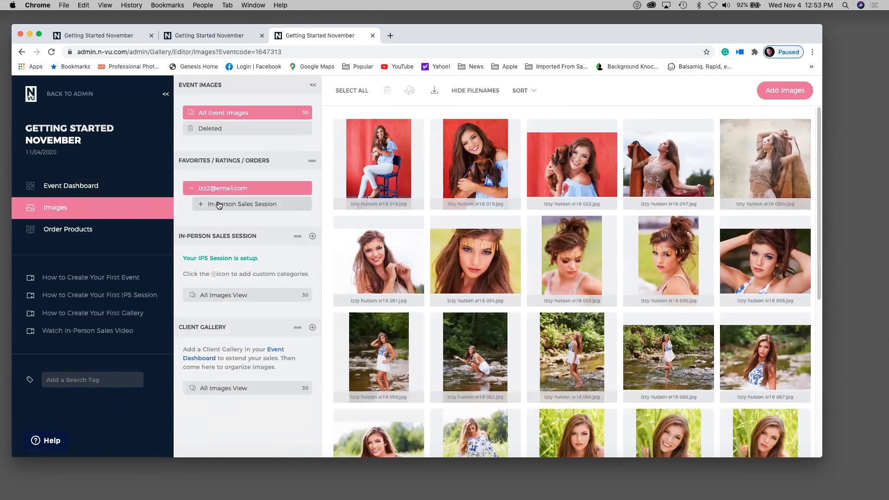
left_click(242, 206)
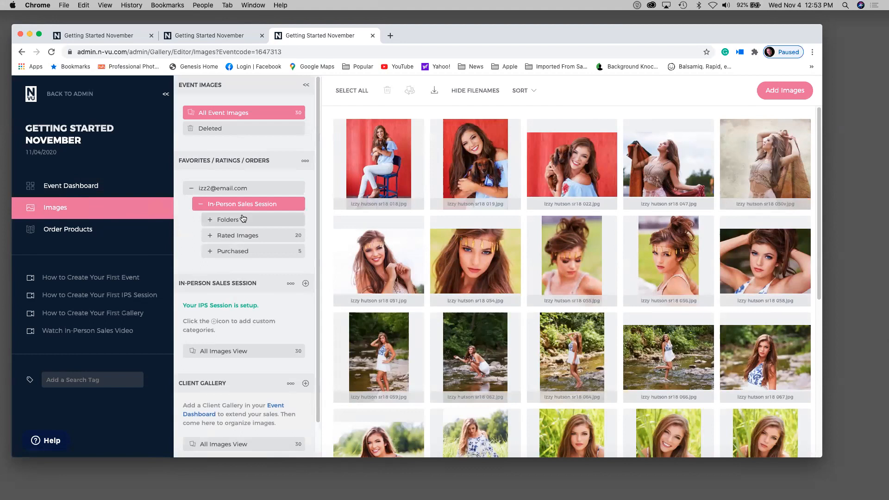
left_click(248, 252)
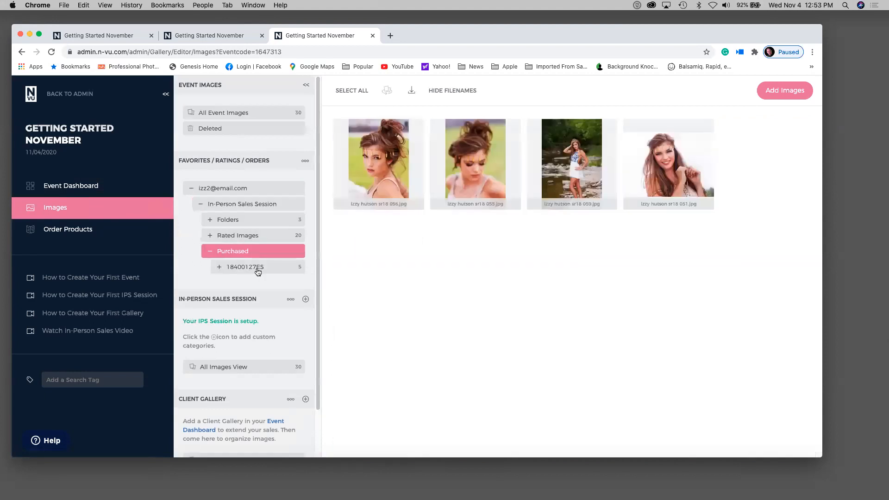
left_click(256, 271)
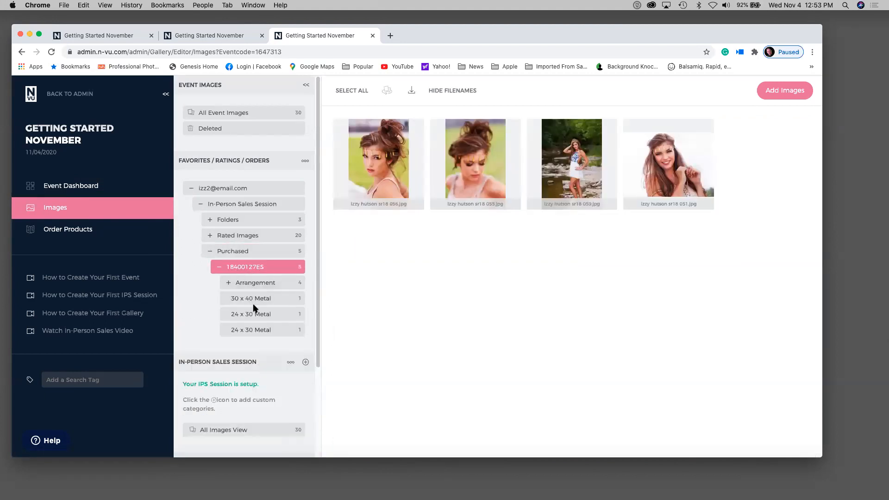
left_click(263, 285)
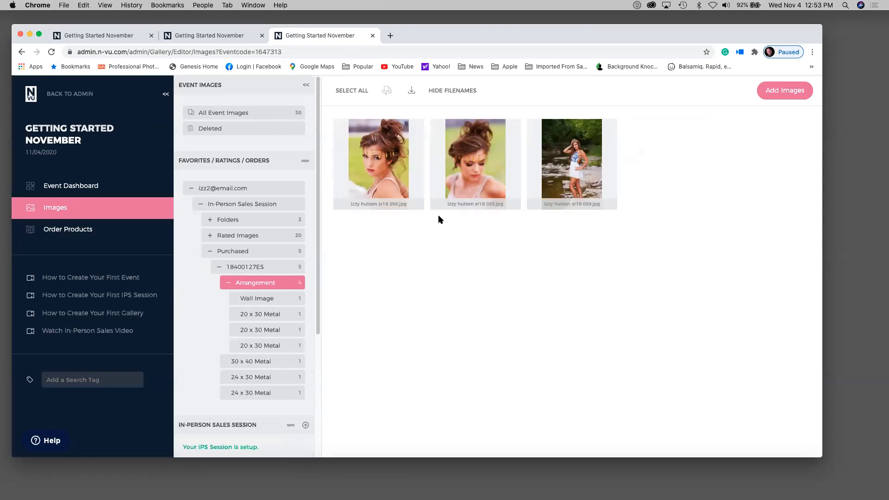
- View the filenames of all three Arrangement photos via Download Filenames, then return to the Event Dashboard
left_click(348, 92)
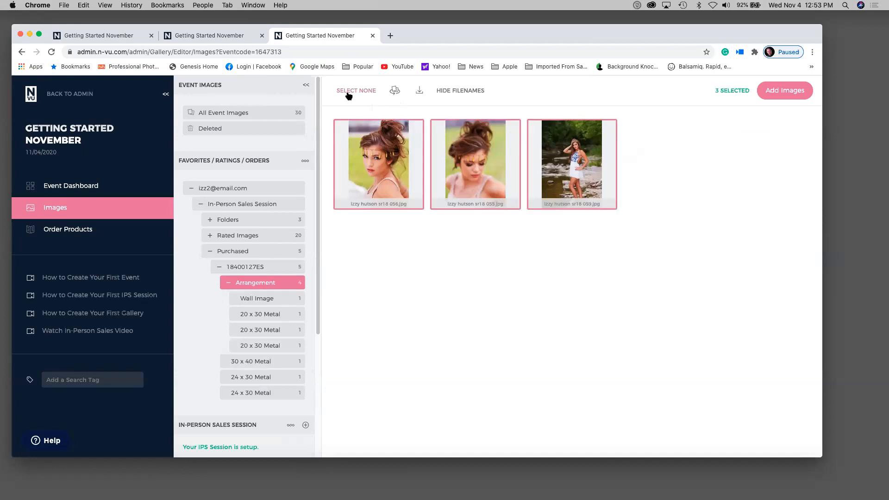
left_click(418, 89)
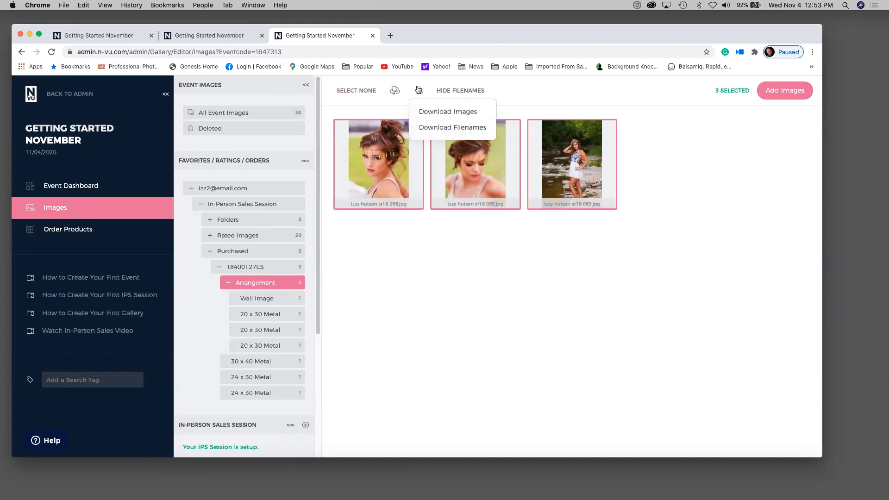
left_click(435, 128)
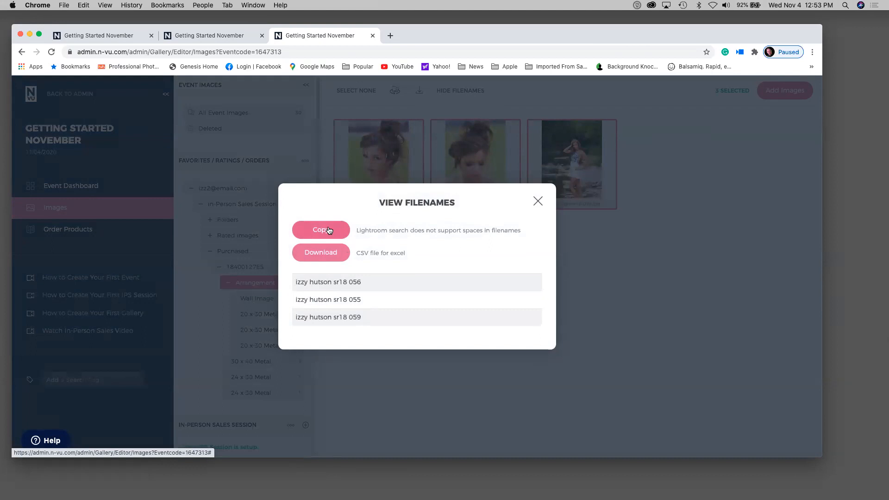
left_click(541, 202)
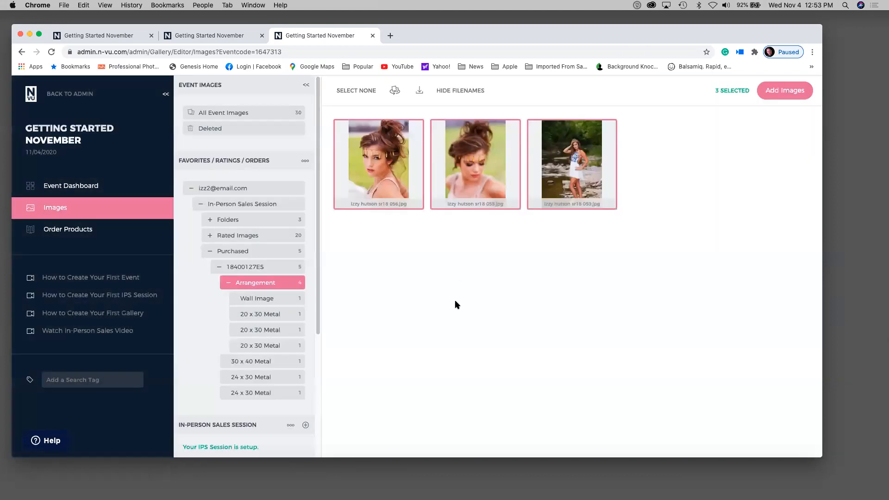
left_click(74, 188)
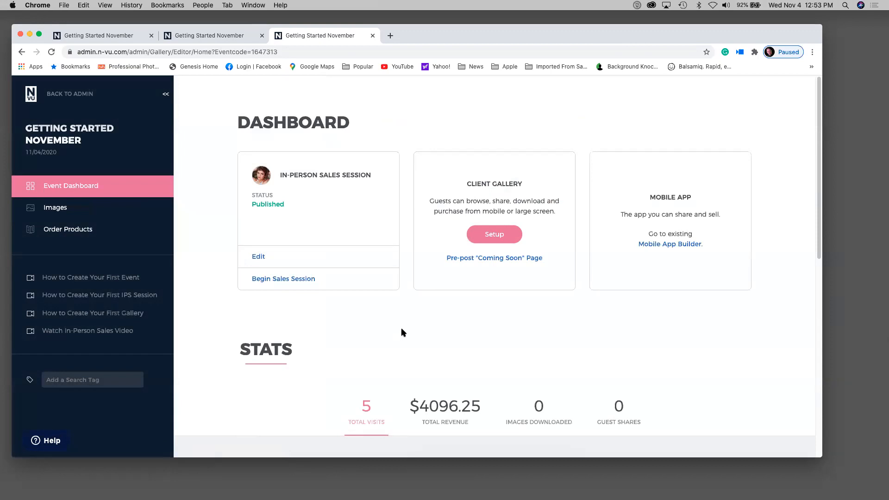
- Start a client gallery built from the client's choices, including images rated Yes and Maybe
left_click(488, 238)
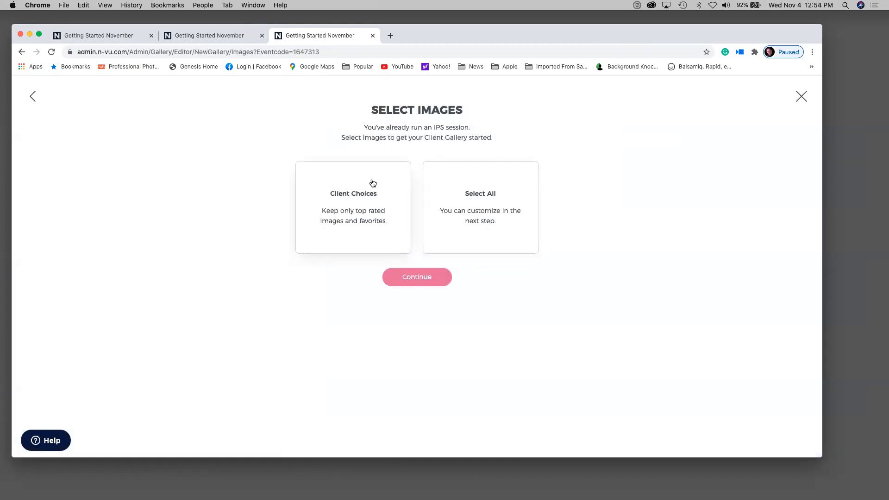
left_click(346, 203)
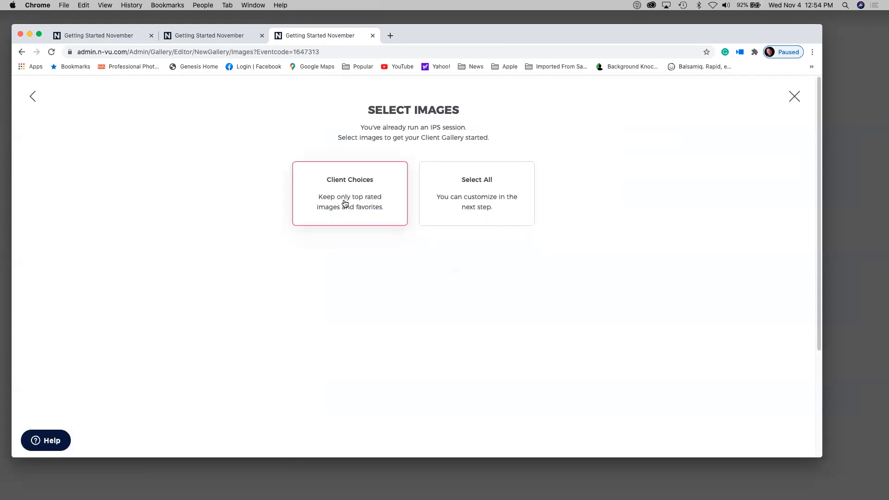
left_click(324, 300)
left_click(392, 309)
left_click(393, 309)
scroll(393, 310, "down", 2)
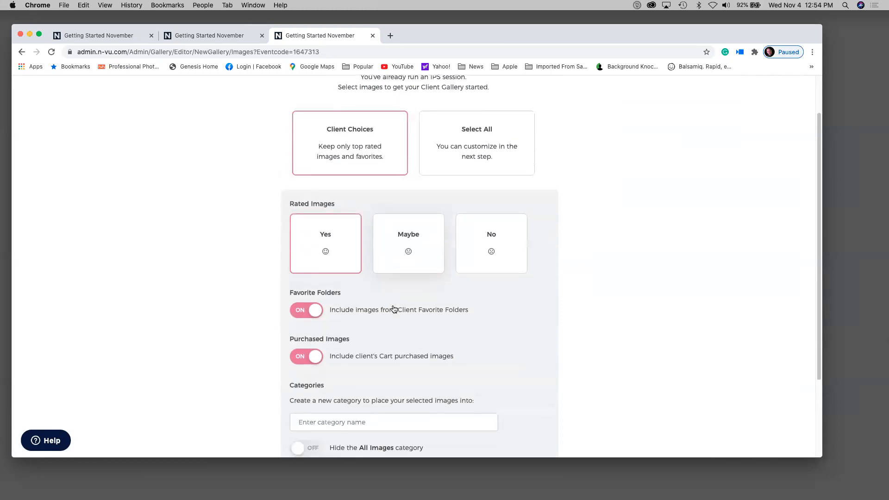
left_click(412, 228)
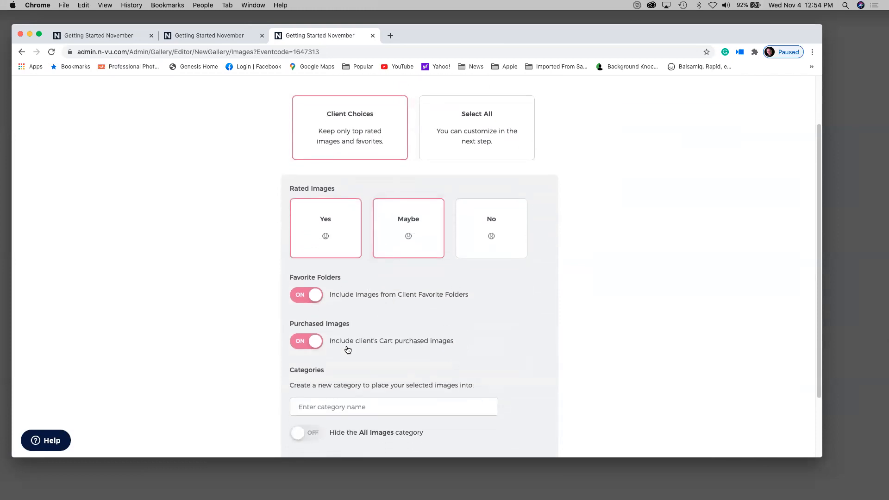
- Name the new category Your Favs, hide the All Images category, and continue
left_click(312, 409)
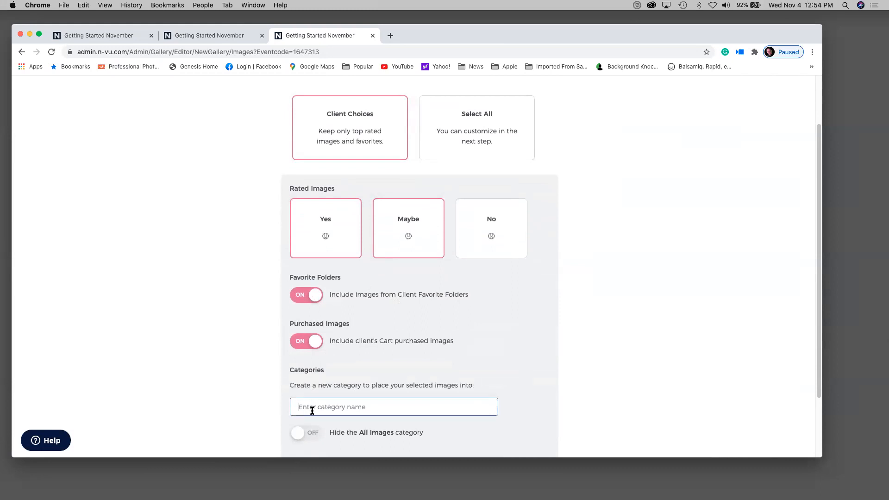
type("You")
scroll(236, 406, "down", 2)
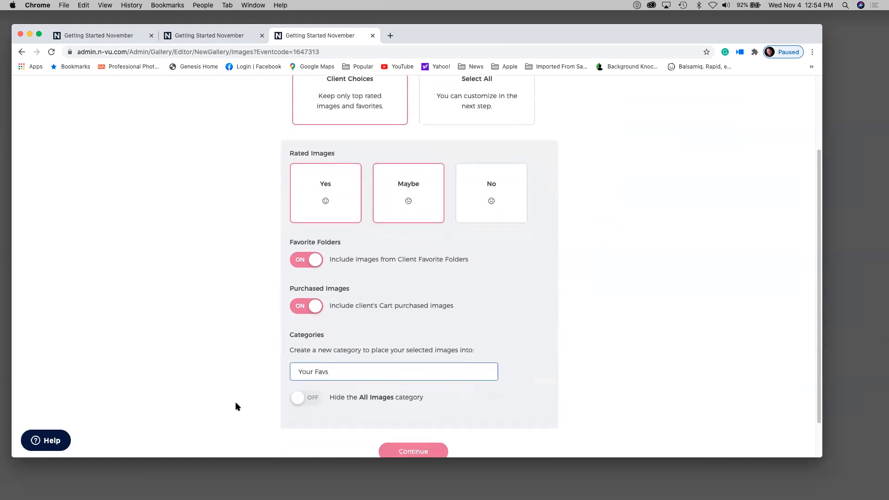
left_click(312, 400)
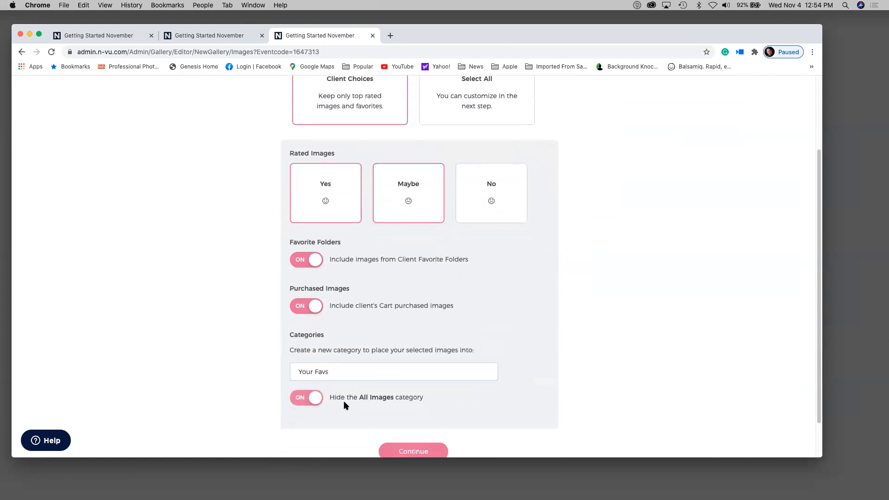
left_click(399, 406)
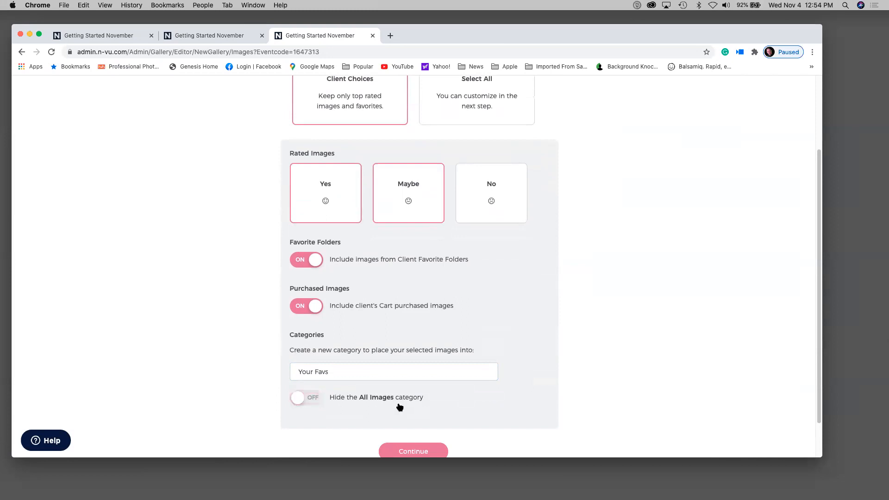
left_click(305, 397)
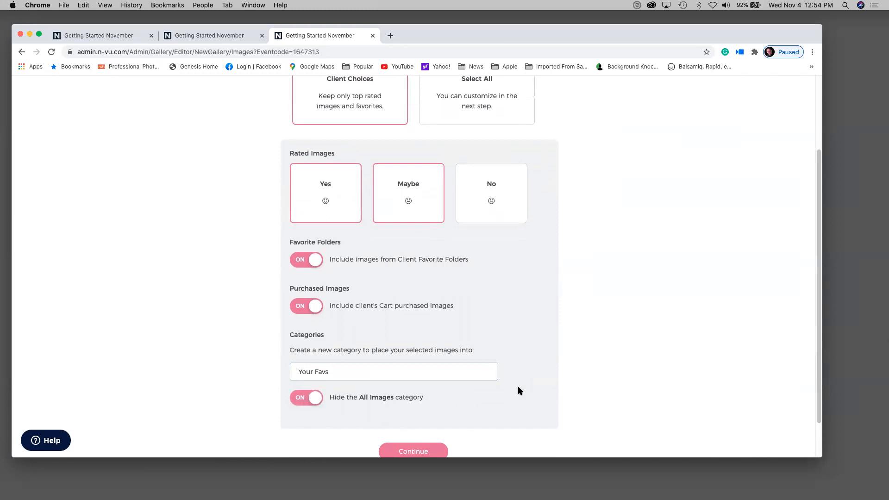
scroll(518, 385, "down", 2)
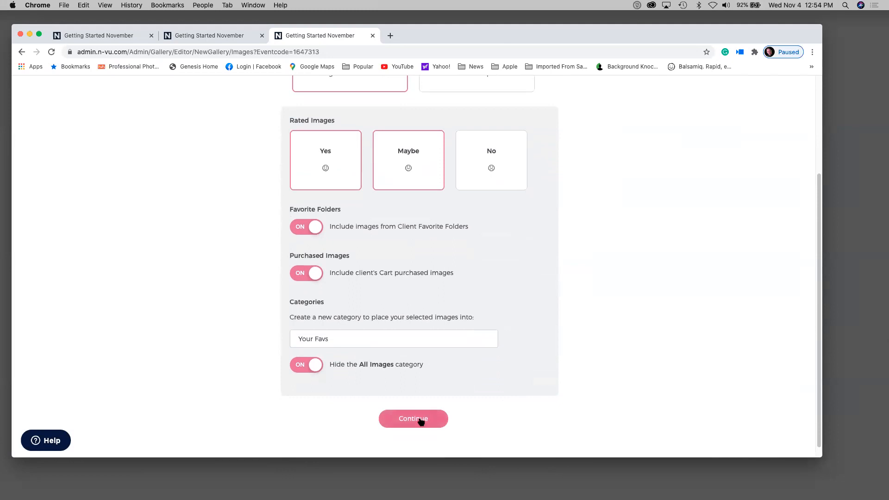
left_click(421, 420)
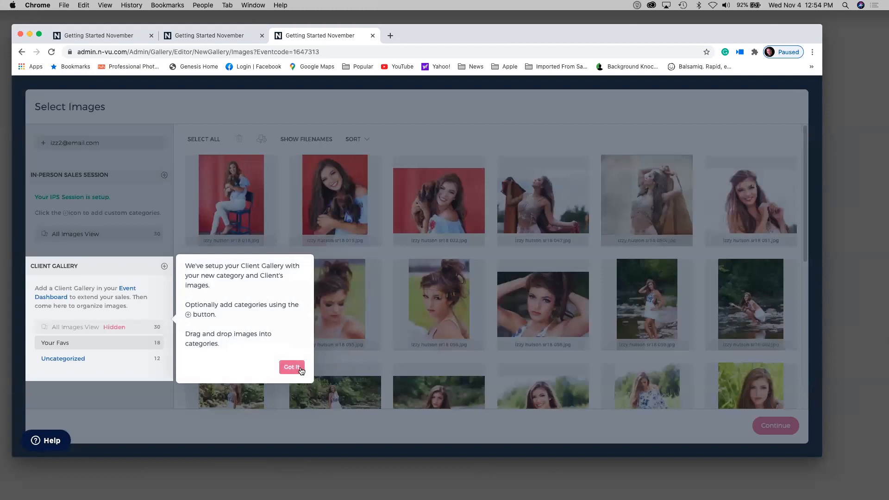
- Move fan photo 034 from Uncategorized into Your Favs, then continue to the Presets step
left_click(292, 366)
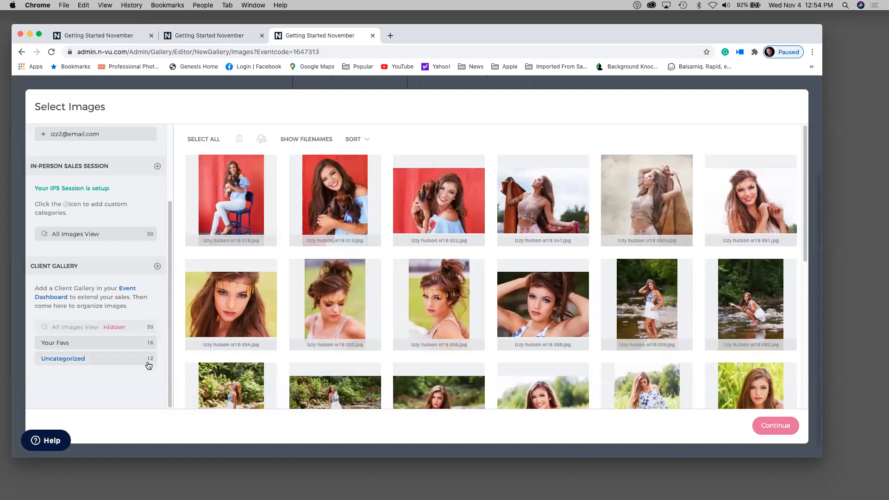
left_click(134, 360)
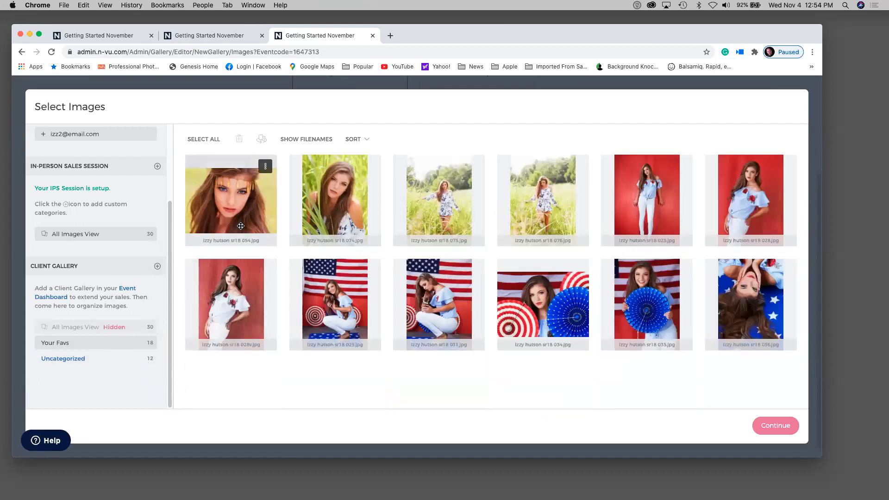
left_click(540, 304)
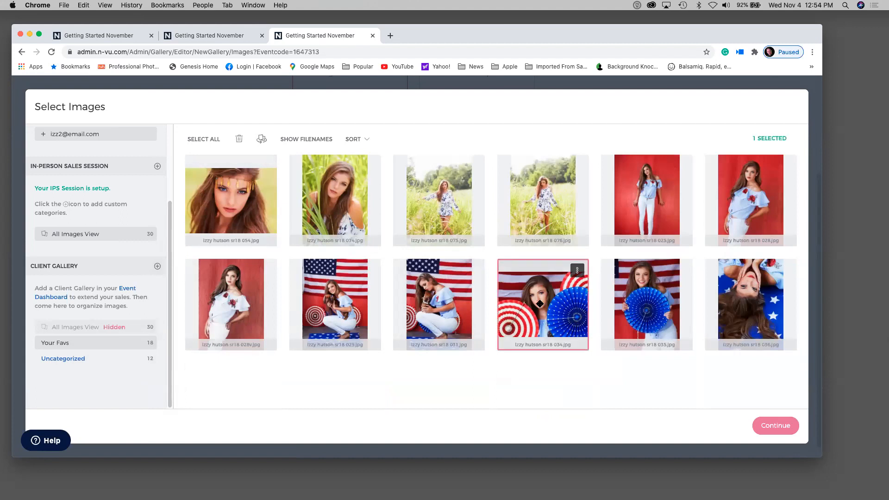
left_click_drag(540, 304, 131, 341)
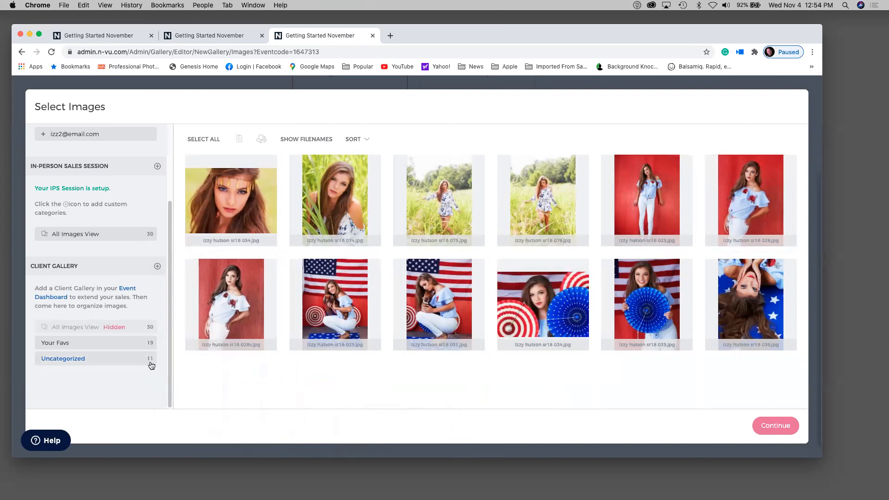
left_click(785, 426)
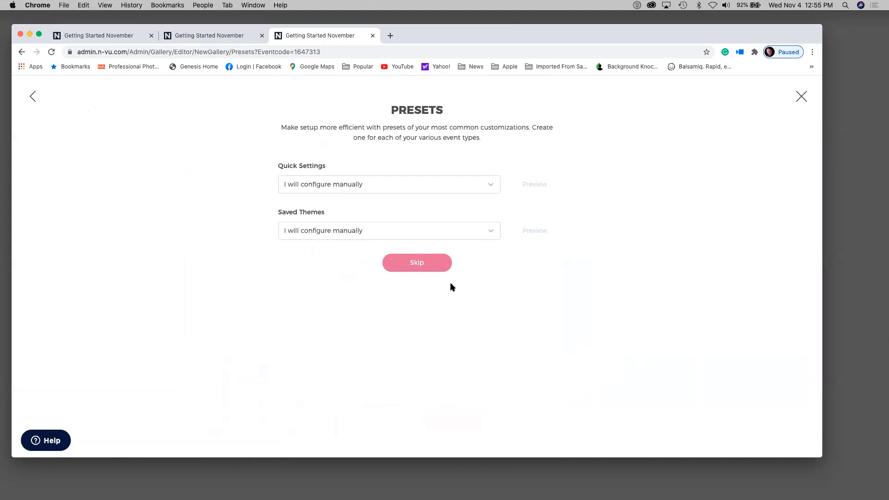
- Skip presets and replace the Default Proof Text watermark with a custom studio watermark
left_click(429, 266)
scroll(356, 215, "down", 2)
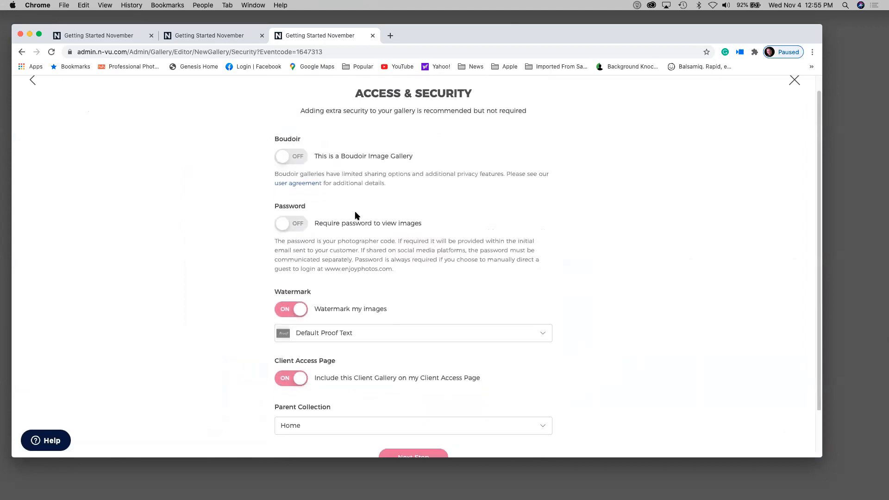
scroll(356, 215, "up", 3)
scroll(356, 215, "down", 2)
scroll(356, 215, "up", 2)
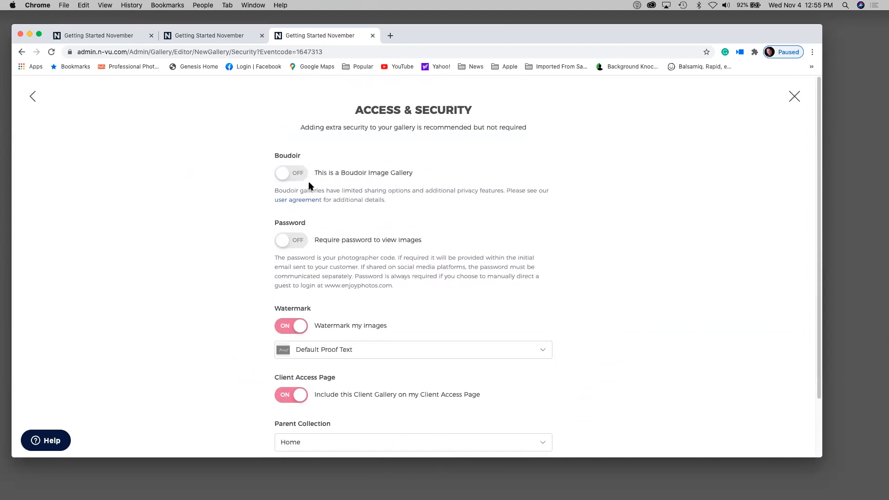
scroll(308, 186, "down", 2)
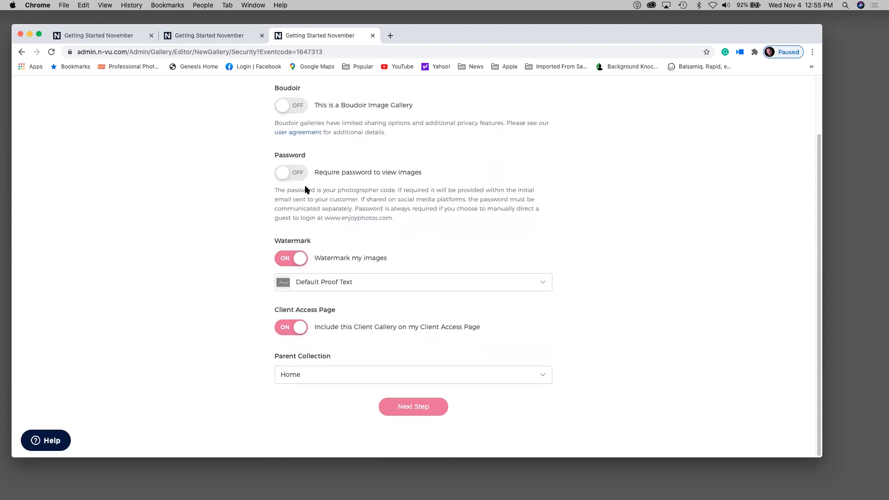
left_click(308, 284)
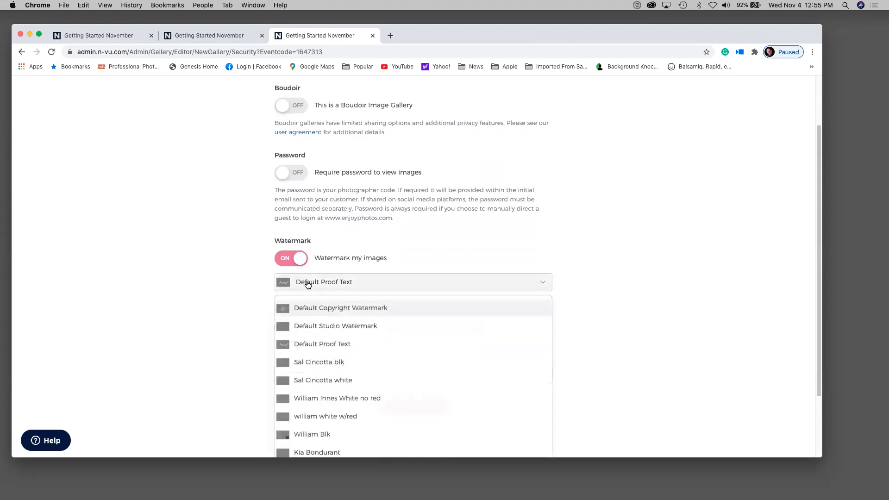
left_click(304, 361)
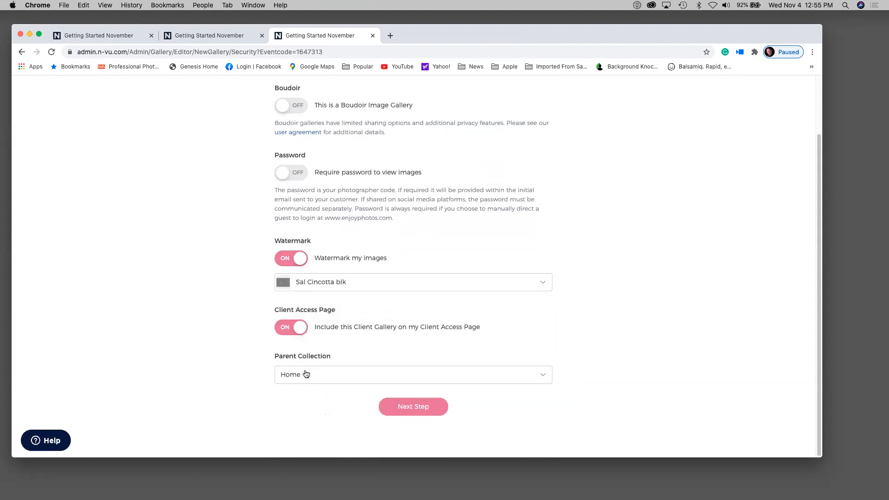
left_click(307, 283)
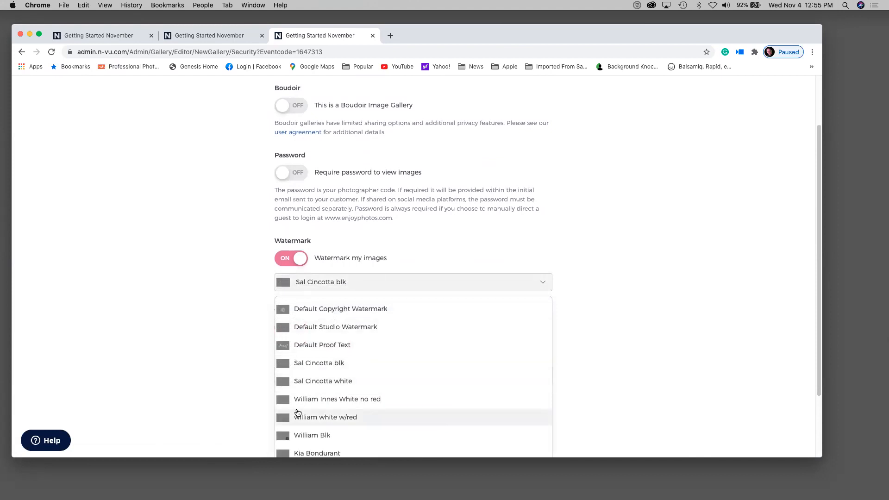
left_click(299, 453)
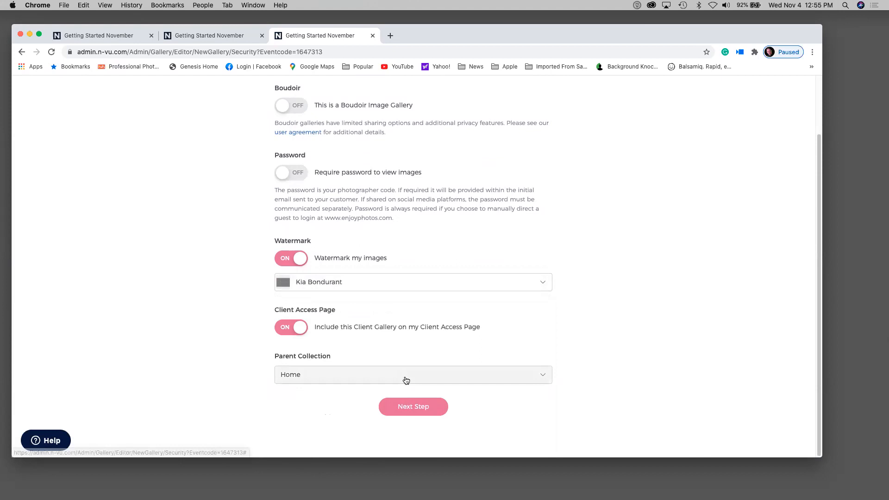
- Set the gallery pricelist to N-Vu Suggested Seniors and advance to the Re-Vu step
left_click(419, 407)
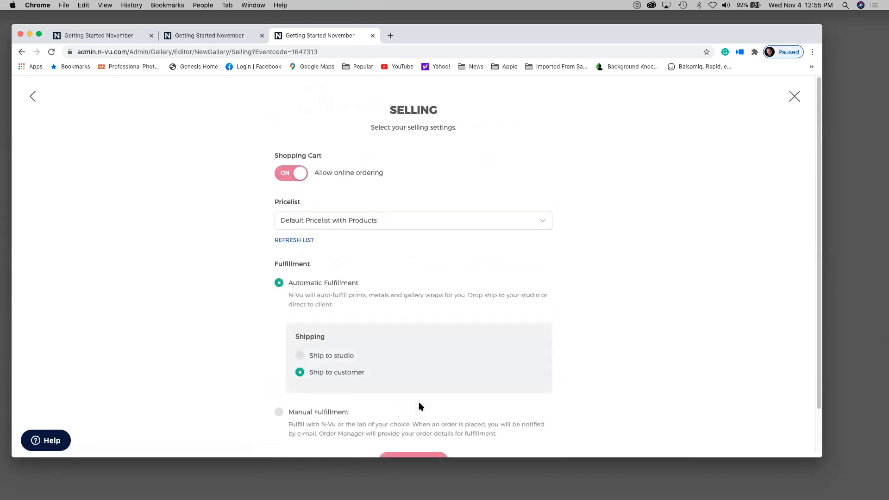
scroll(438, 322, "down", 2)
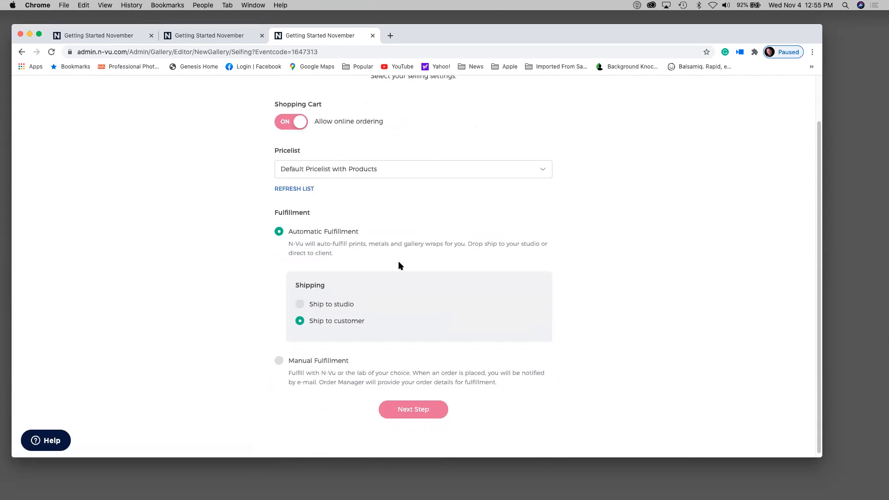
left_click(337, 170)
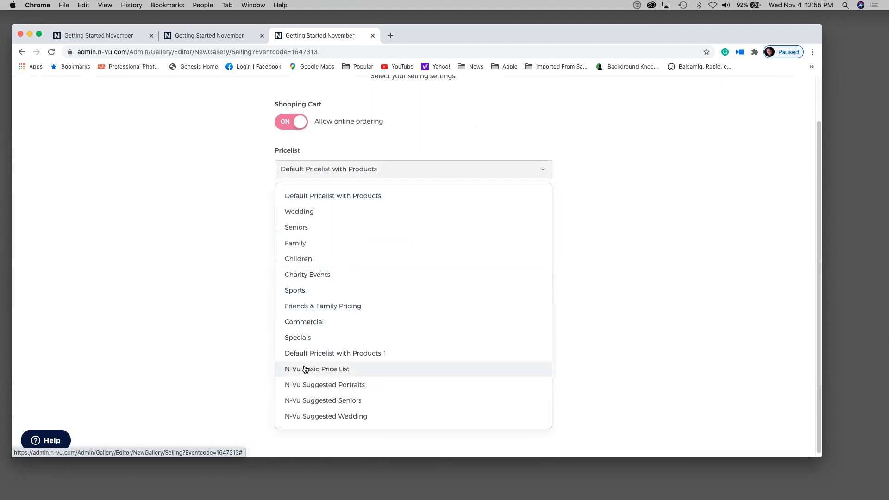
left_click(303, 403)
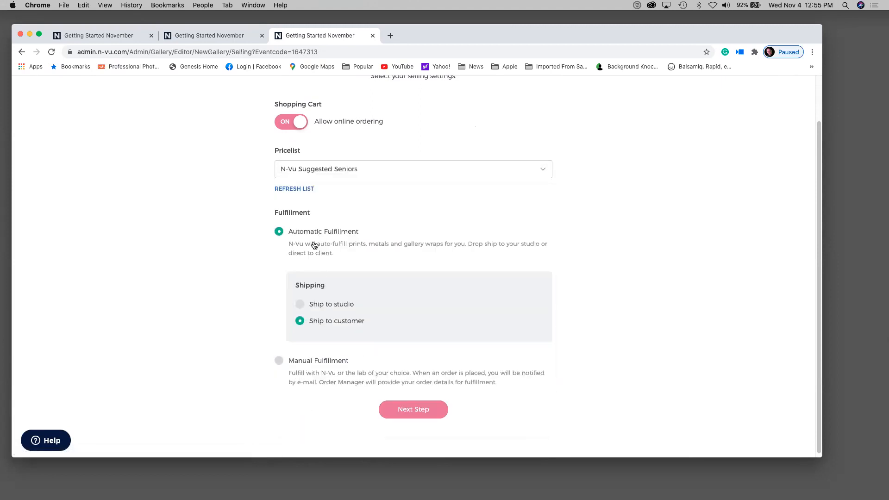
left_click(411, 410)
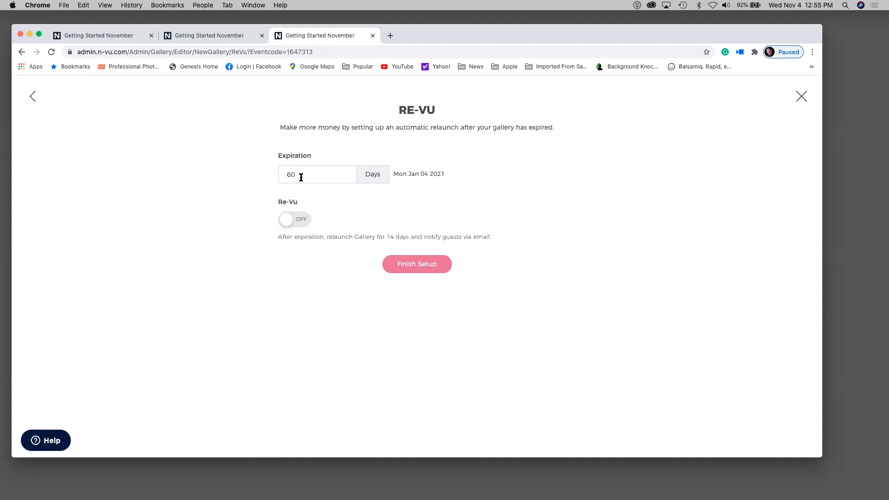
- Enable Re-Vu, finish the gallery setup, and open the full list of saved presets
left_click(302, 220)
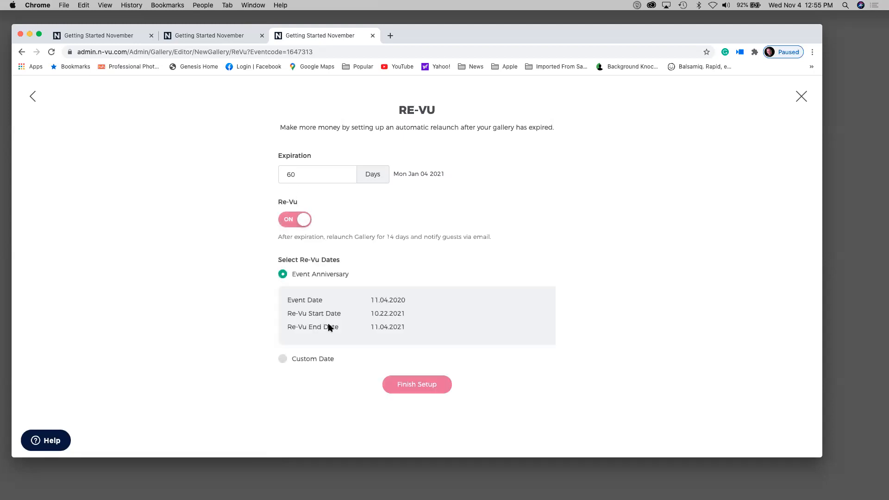
left_click(407, 383)
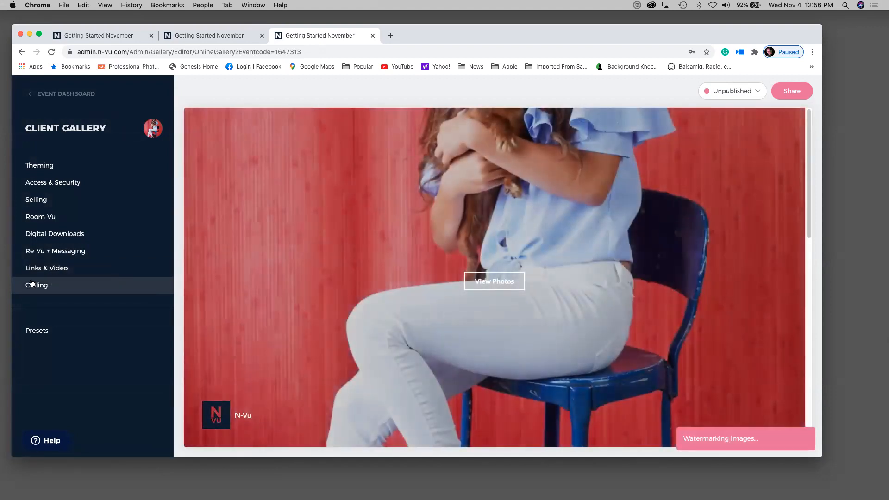
left_click(35, 331)
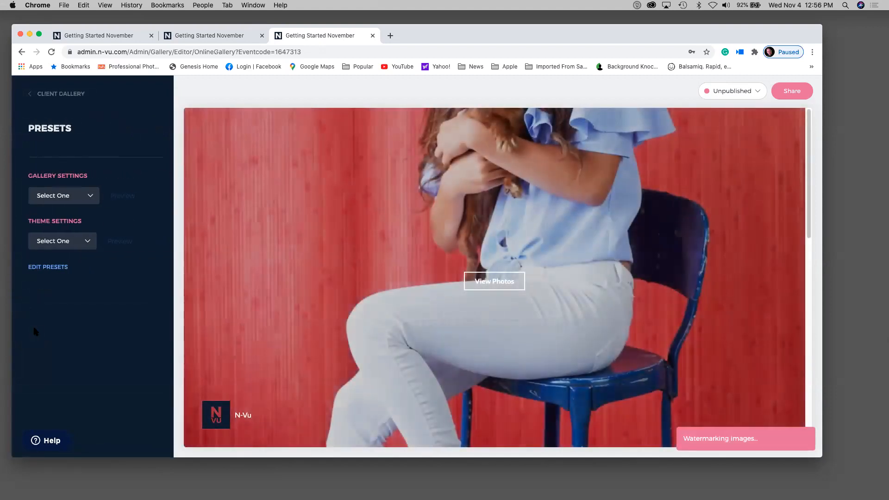
left_click(59, 269)
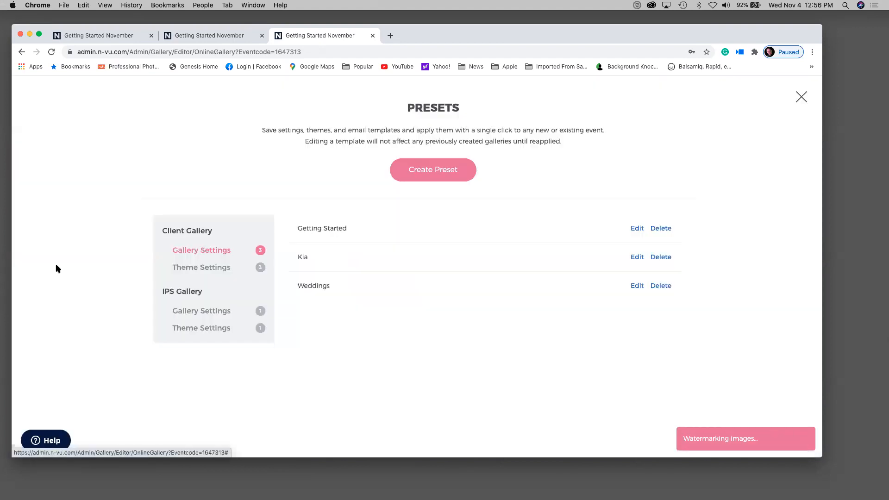
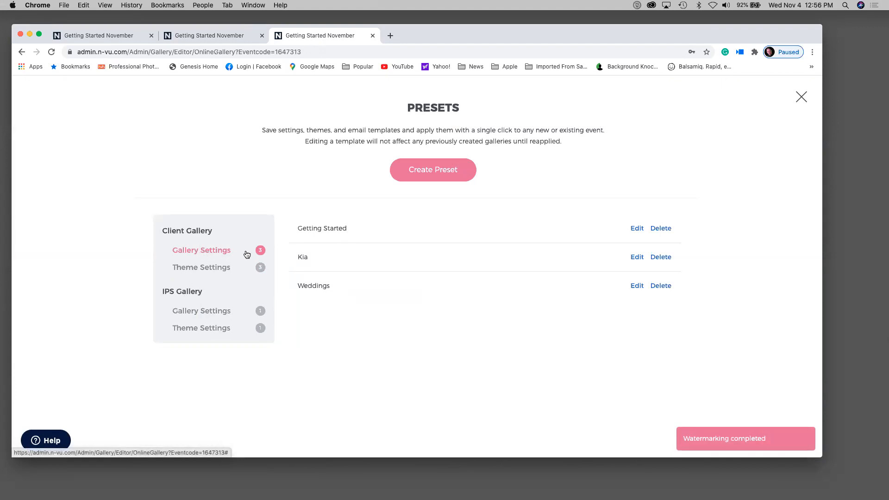
- Open the Getting Started preset for editing and scroll through its settings
left_click(637, 228)
scroll(676, 254, "down", 1)
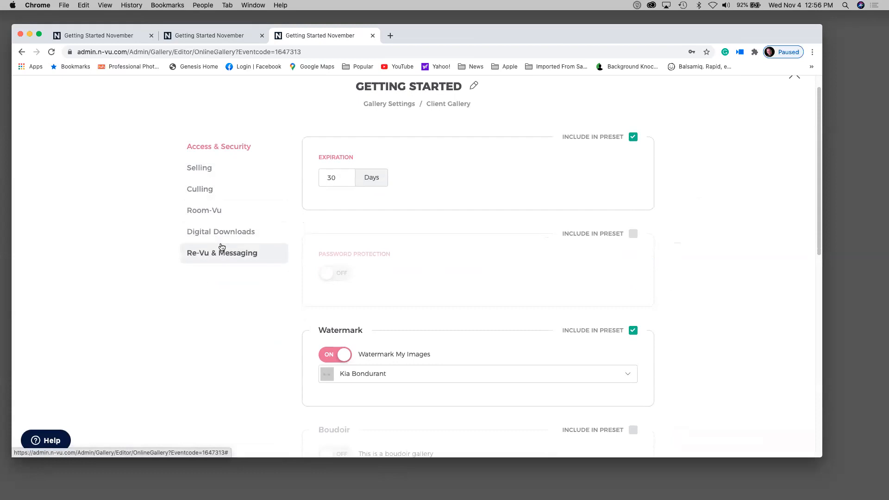
scroll(723, 168, "down", 2)
scroll(724, 170, "down", 3)
scroll(723, 170, "up", 3)
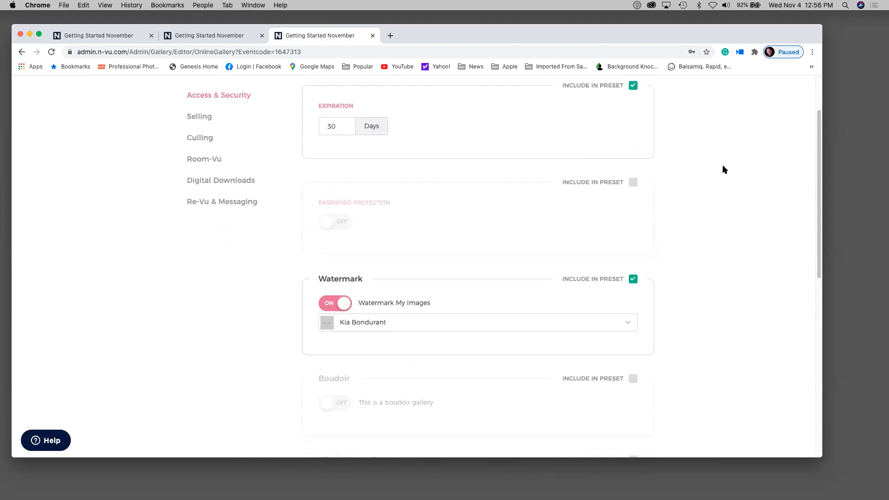
scroll(669, 115, "up", 1)
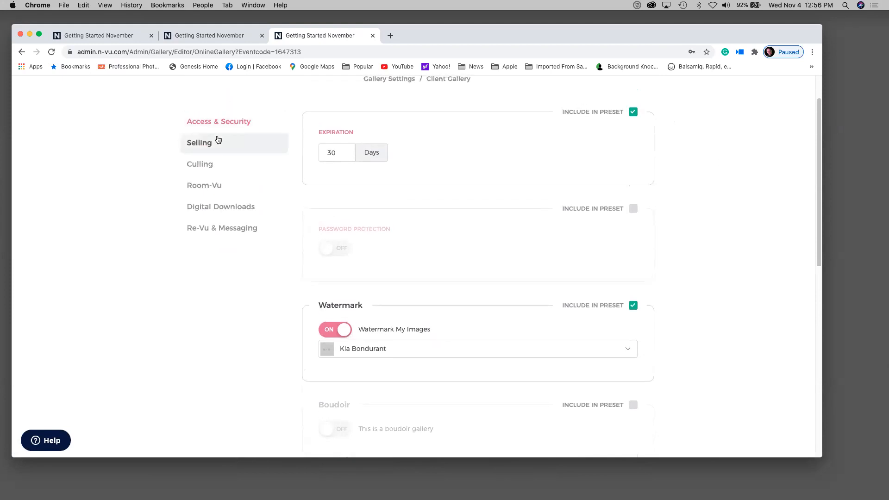
- In Culling, include then exclude the 4 Stars rating system, and cancel the change
left_click(202, 165)
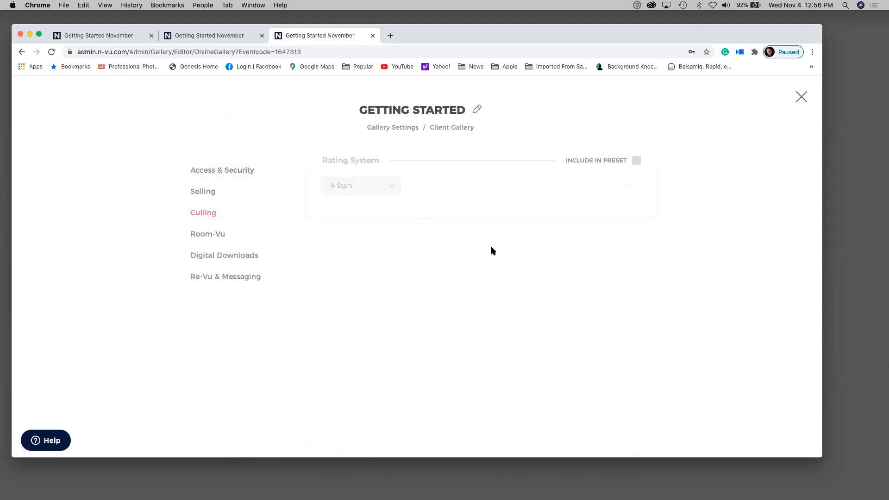
left_click(636, 161)
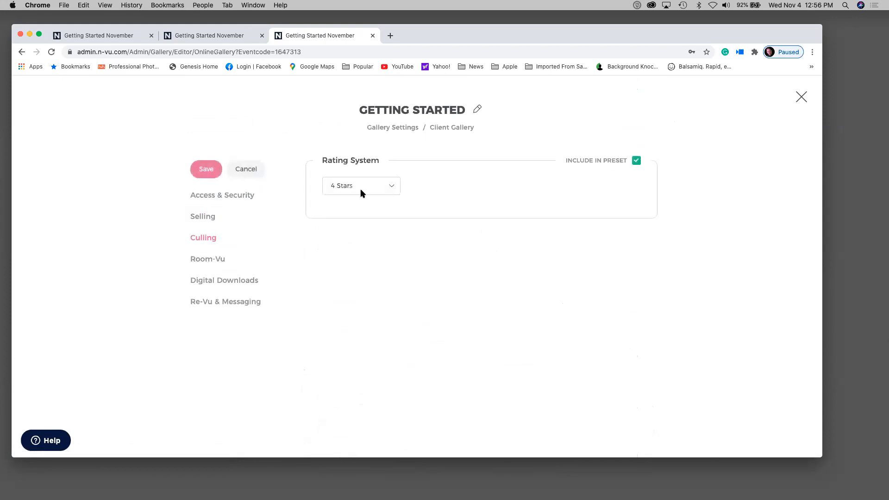
left_click(637, 161)
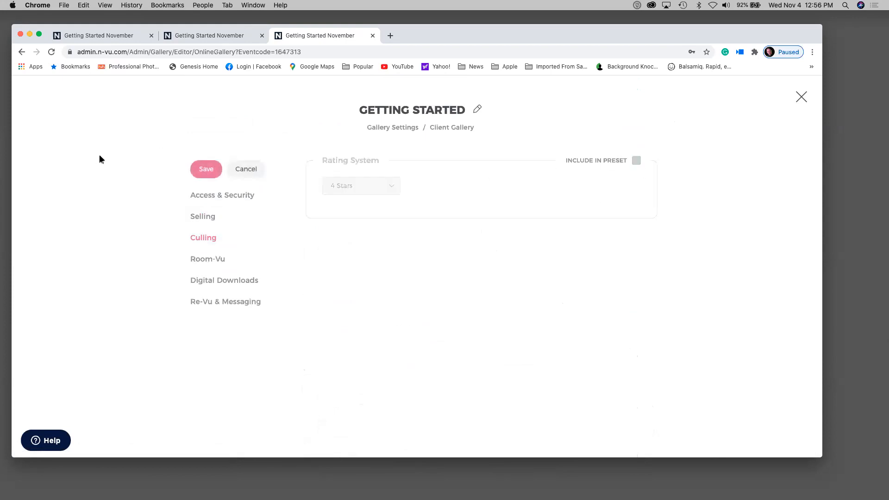
left_click(252, 172)
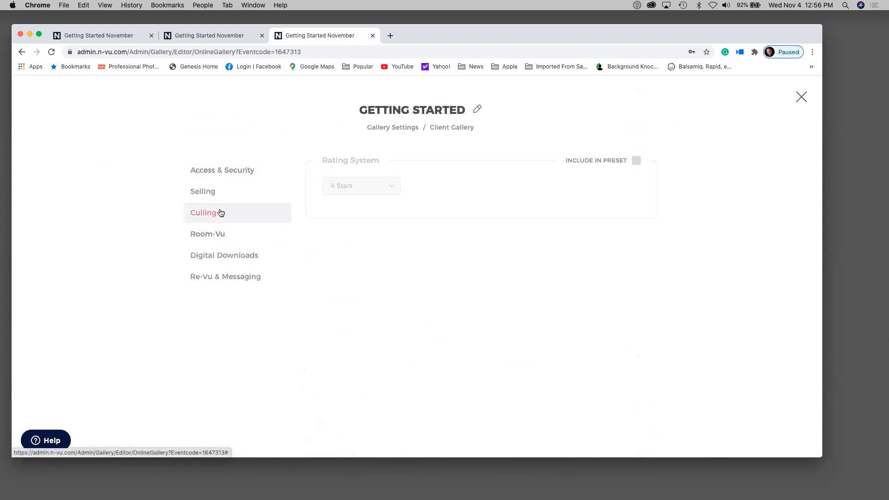
- Include Digital Downloads in the preset as free downloads without Original Resolution
left_click(217, 256)
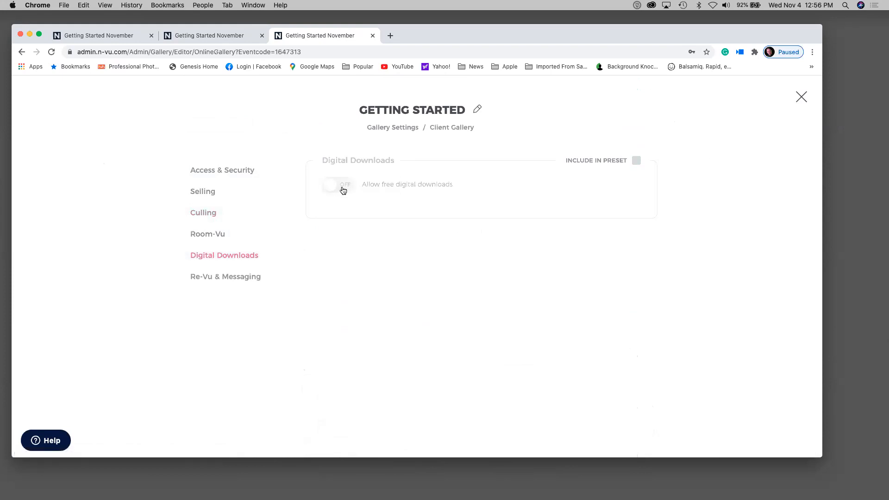
left_click(639, 162)
left_click(343, 184)
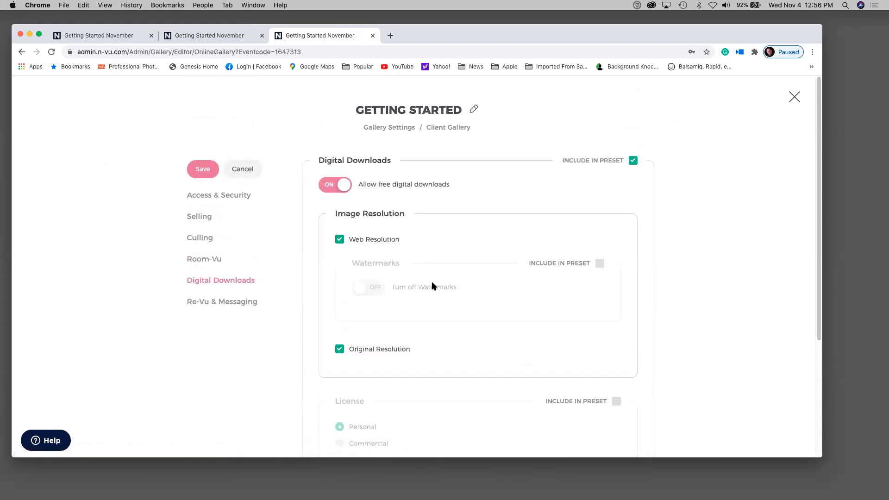
scroll(312, 209, "down", 1)
scroll(310, 202, "down", 3)
left_click(338, 254)
scroll(454, 250, "down", 3)
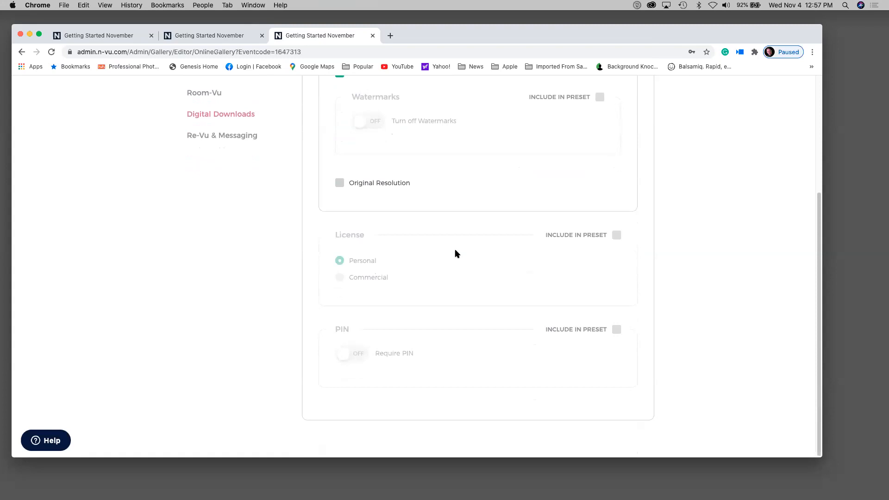
- Require a PIN for downloads and set the File Limit to 3
left_click(616, 329)
left_click(352, 353)
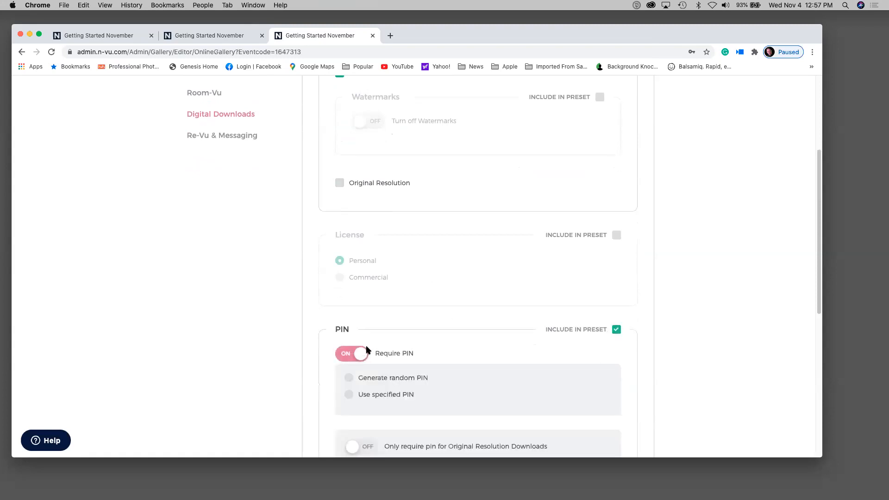
scroll(367, 300, "down", 5)
left_click(364, 293)
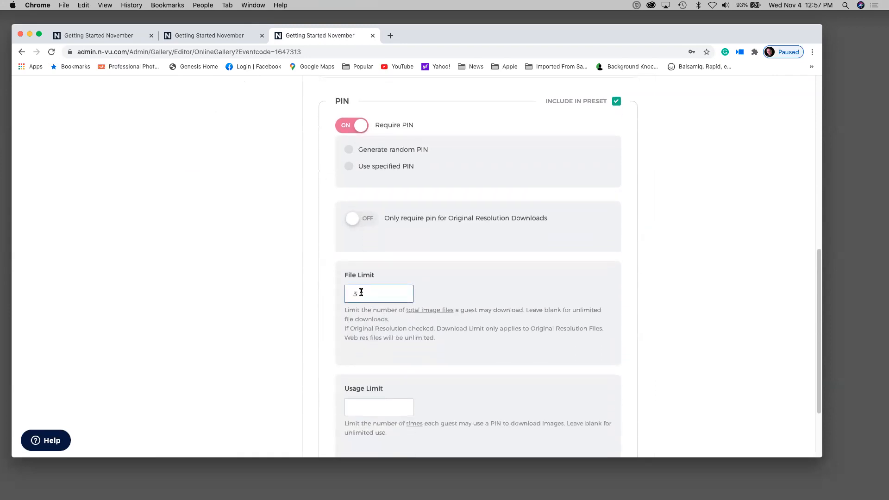
scroll(309, 332, "down", 3)
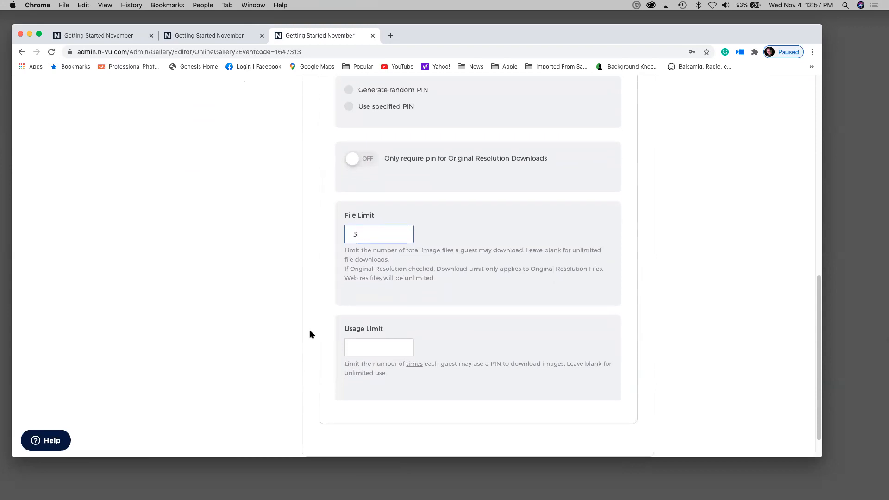
scroll(309, 333, "up", 10)
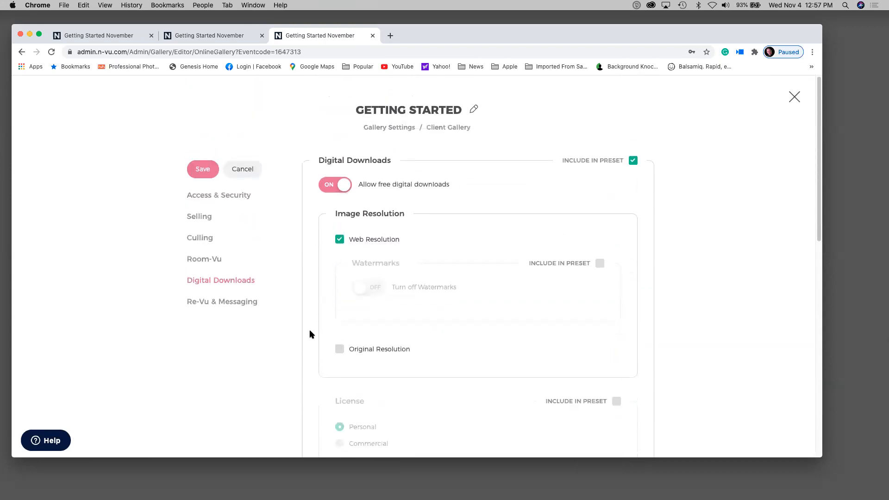
- Attempt to save the Digital Downloads settings, then close the preset editor
left_click(194, 169)
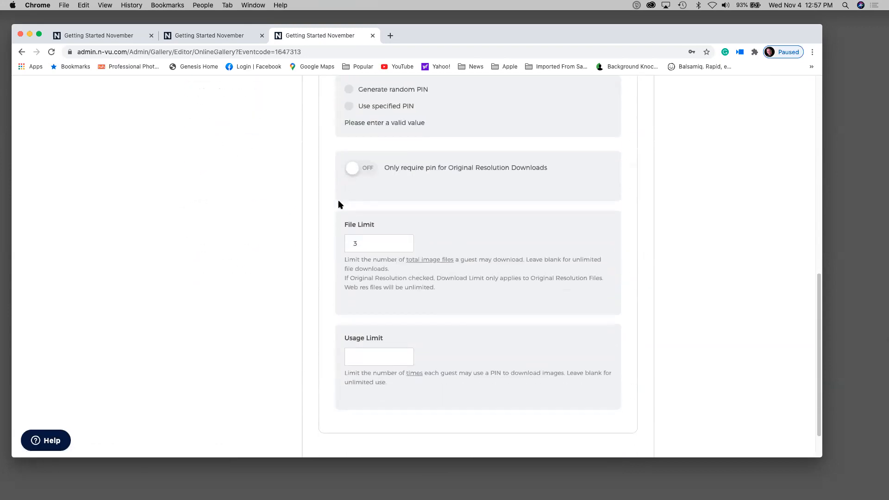
scroll(338, 235, "up", 10)
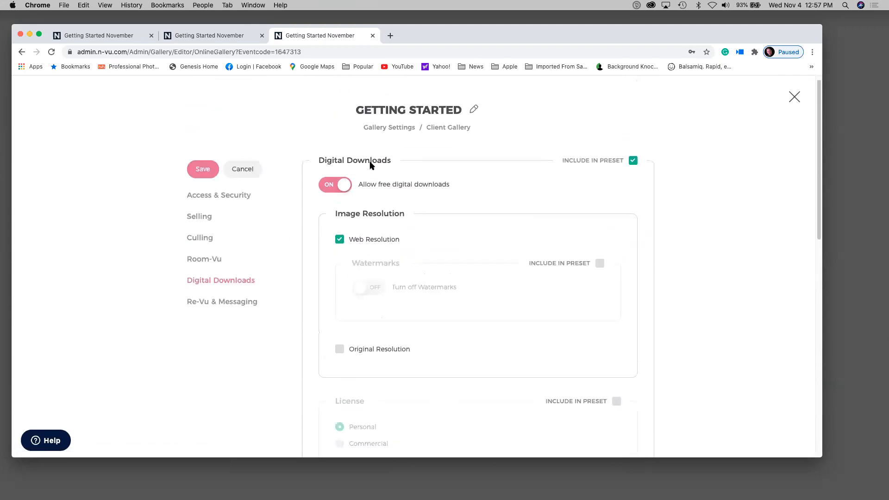
left_click(206, 169)
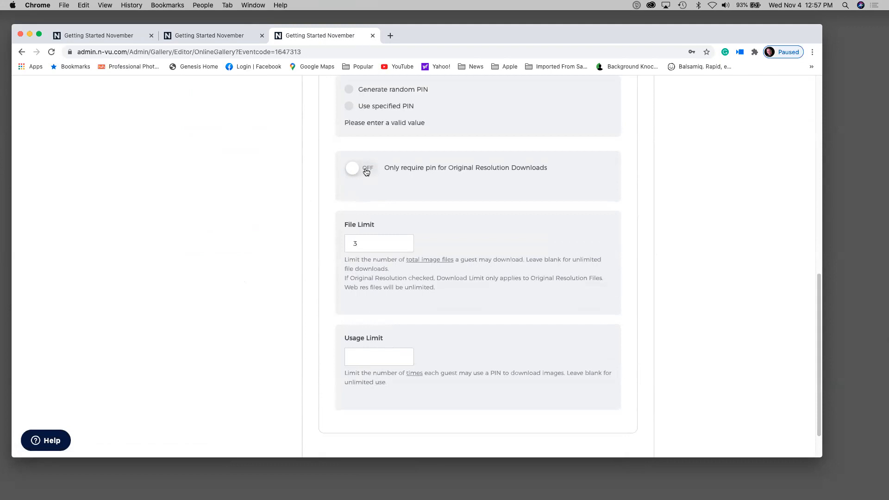
scroll(413, 172, "up", 3)
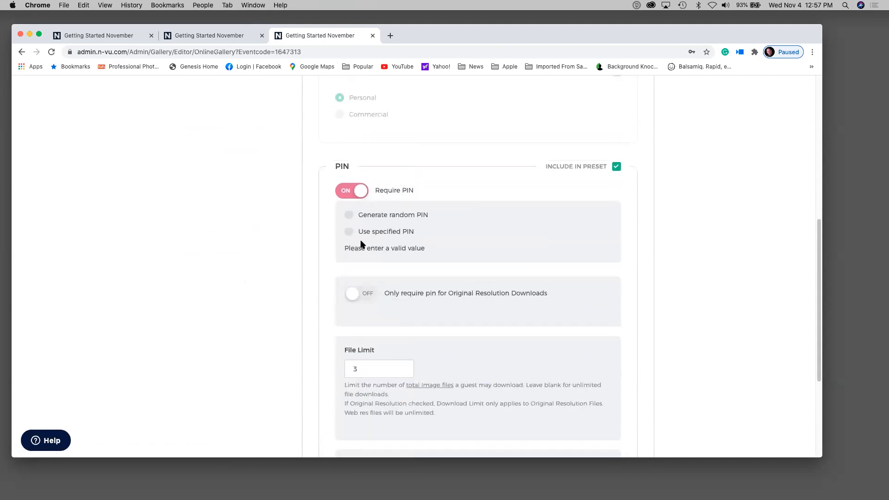
scroll(363, 280, "down", 1)
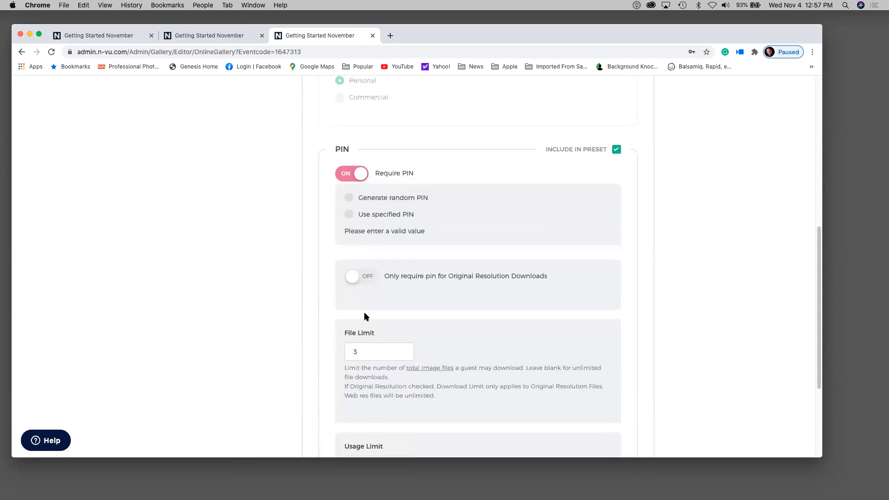
scroll(364, 315, "up", 10)
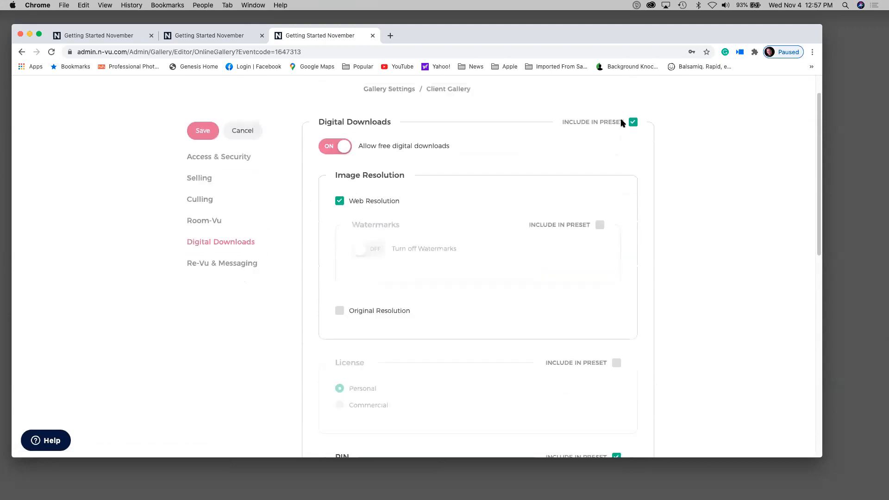
scroll(722, 124, "up", 2)
left_click(794, 95)
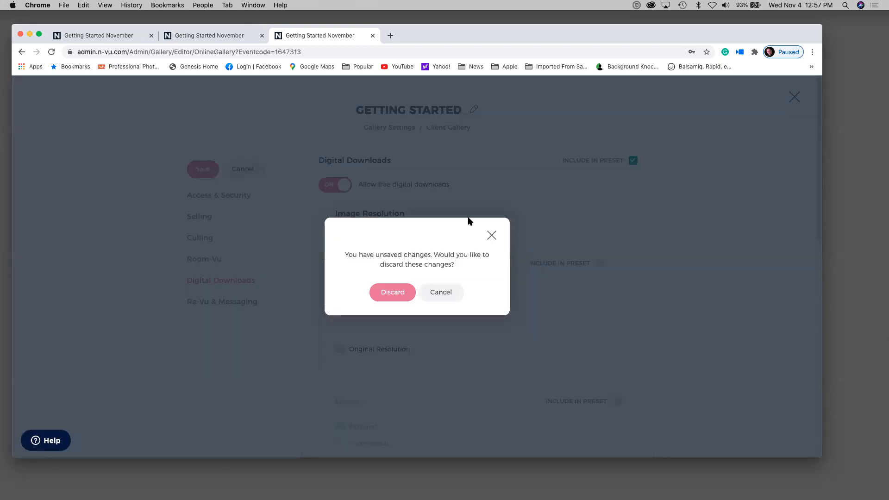
- Discard the preset changes and return through the event dashboard to the admin home page
left_click(391, 290)
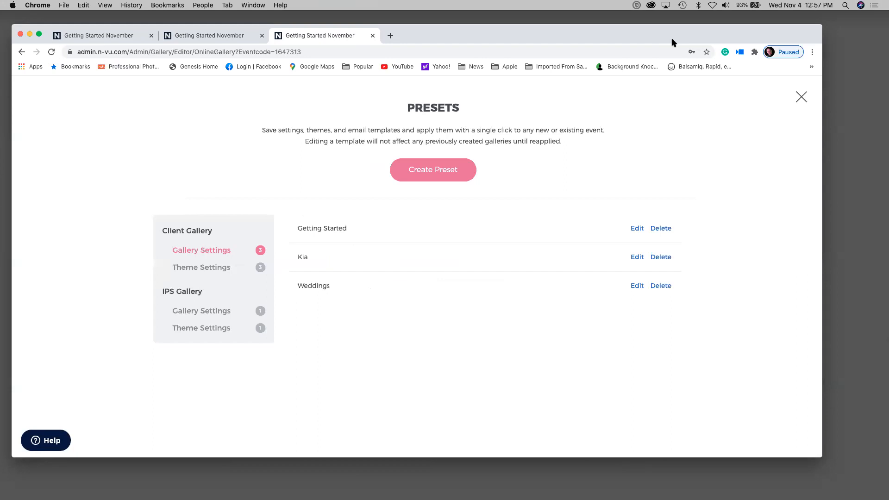
left_click(802, 97)
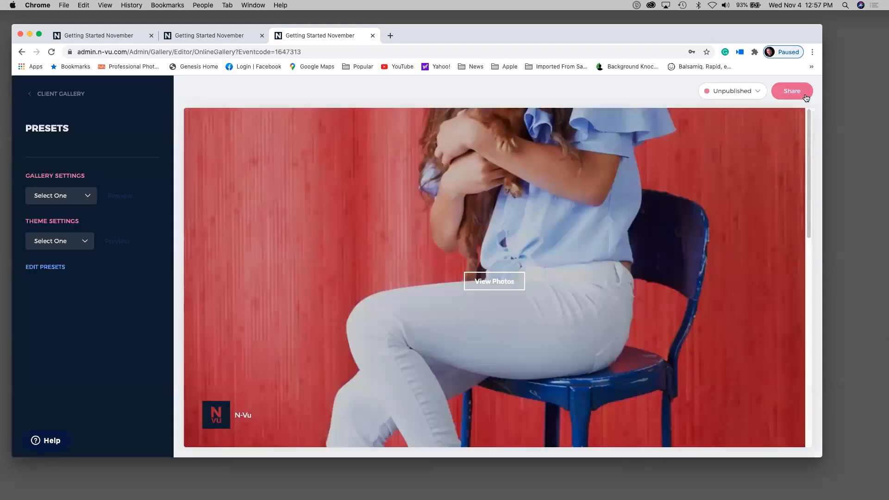
left_click(55, 95)
left_click(60, 93)
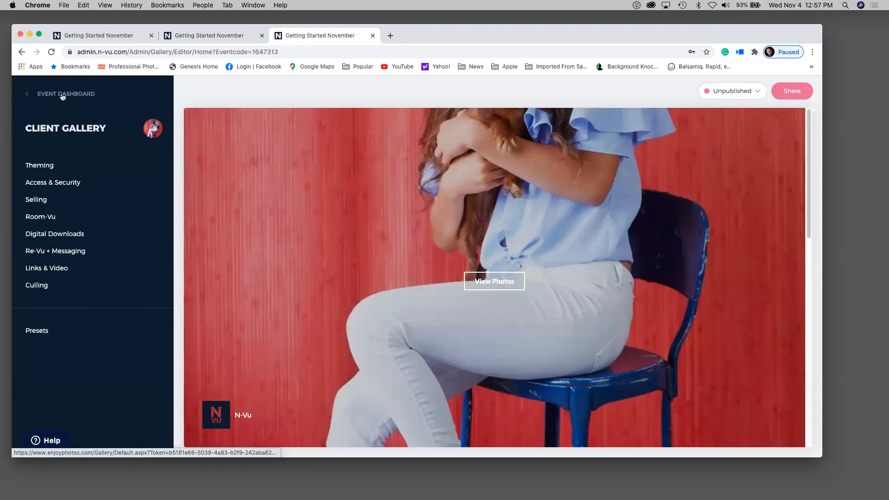
left_click(68, 94)
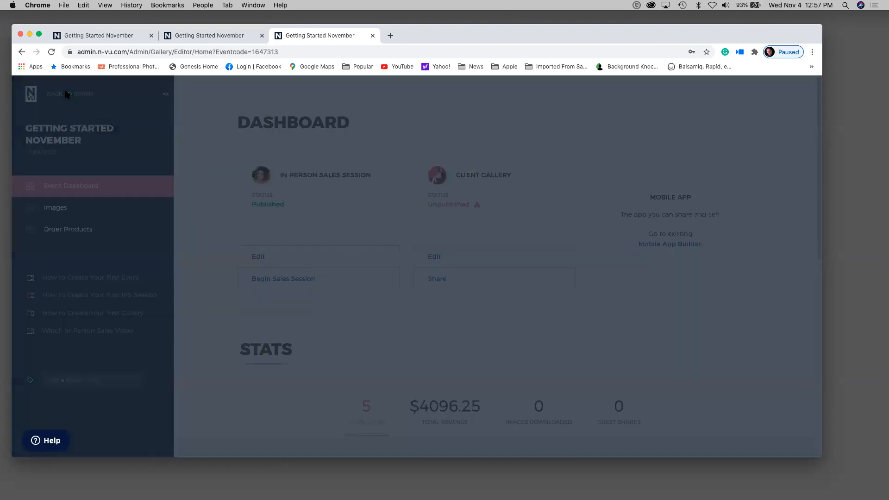
left_click(254, 244)
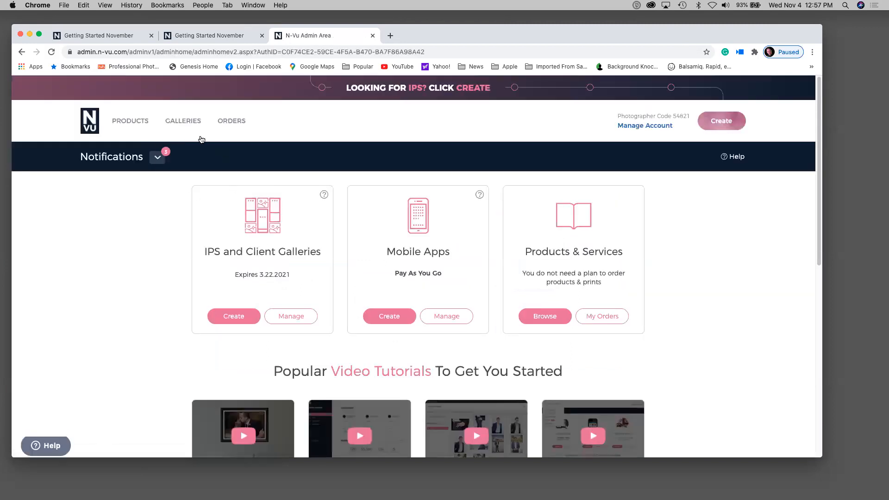
- Browse the Price List Manager, then open the Gallery Manager from the Galleries menu
mouse_move(188, 123)
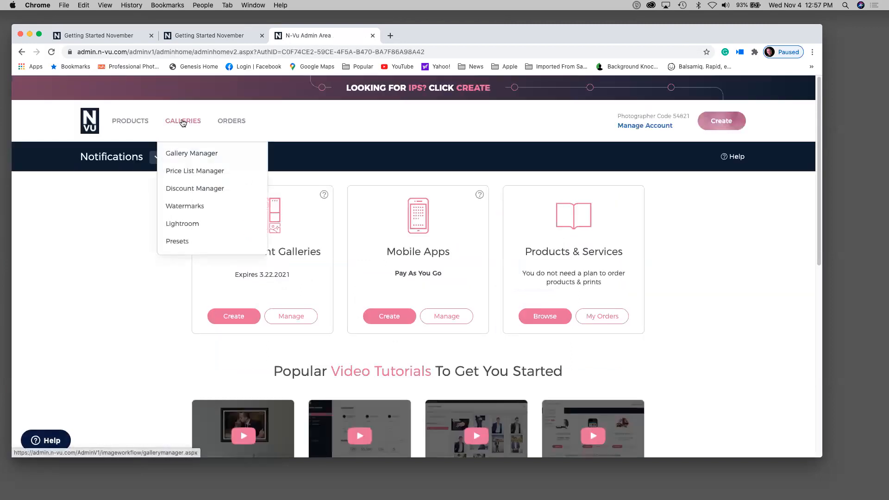
left_click(178, 172)
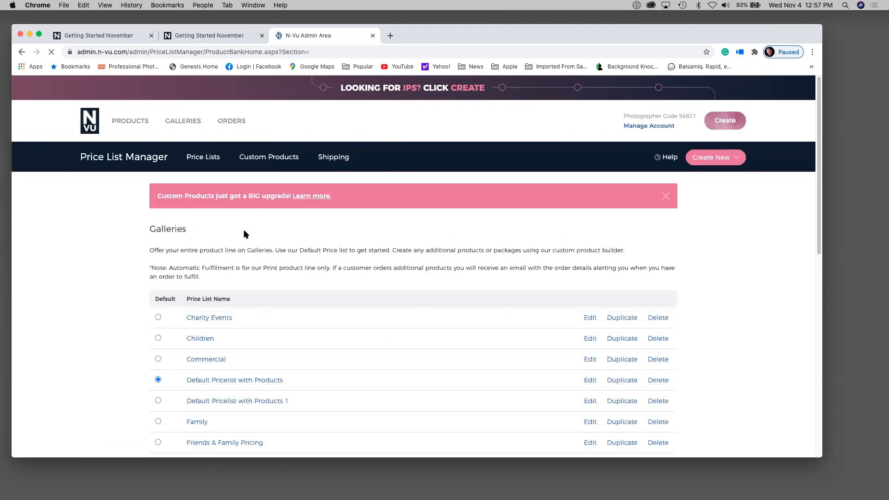
scroll(246, 233, "down", 5)
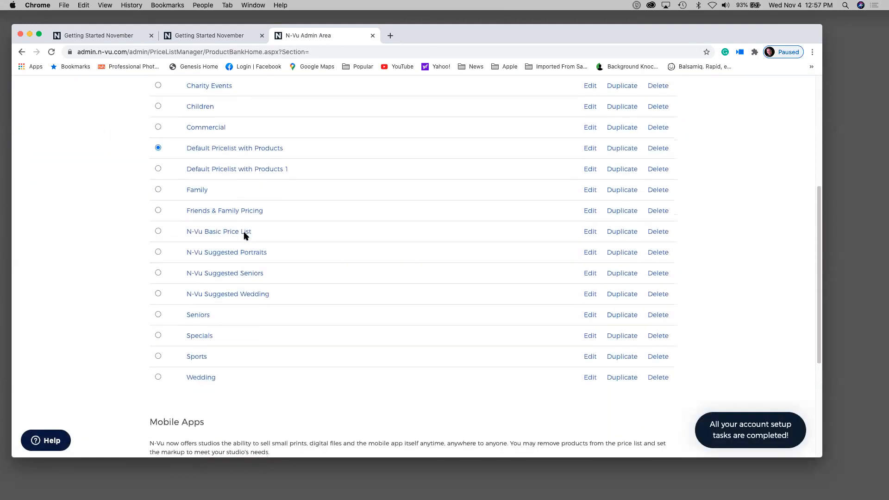
scroll(245, 236, "down", 1)
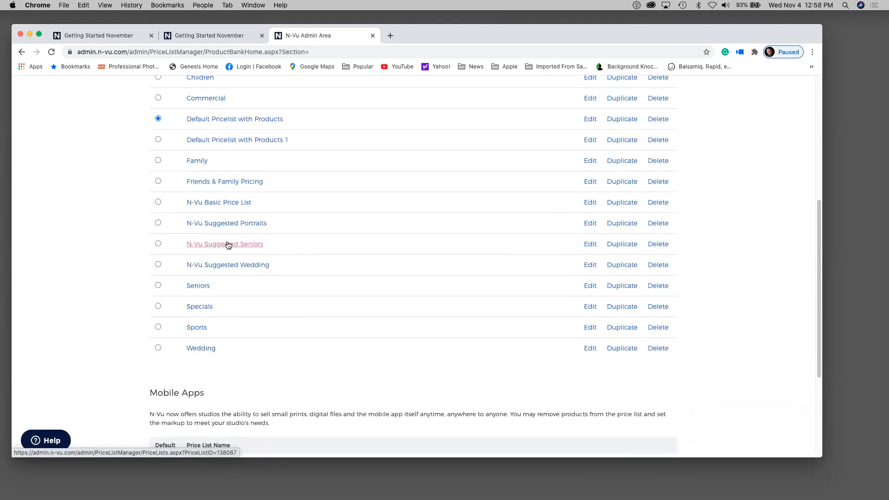
scroll(228, 244, "up", 10)
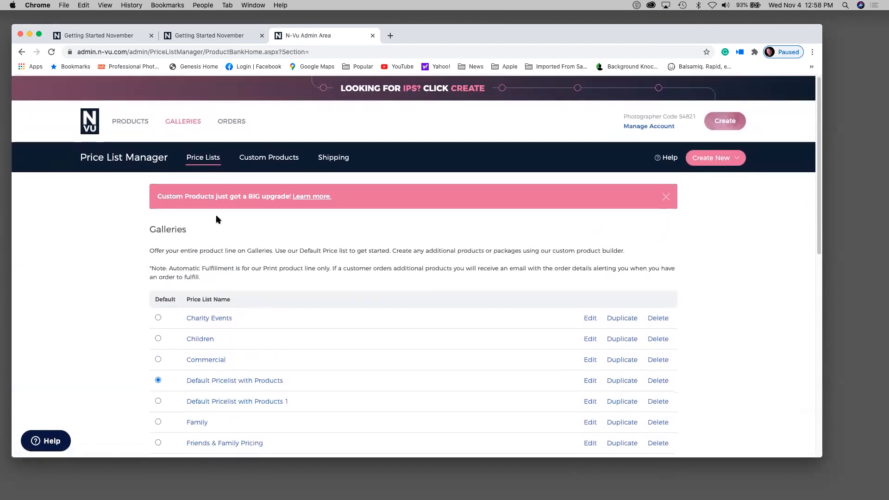
mouse_move(181, 126)
left_click(183, 155)
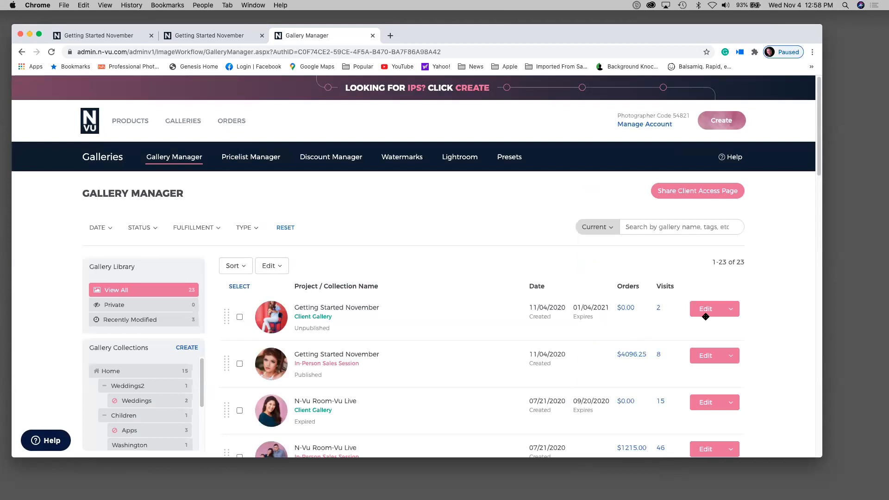
left_click(703, 309)
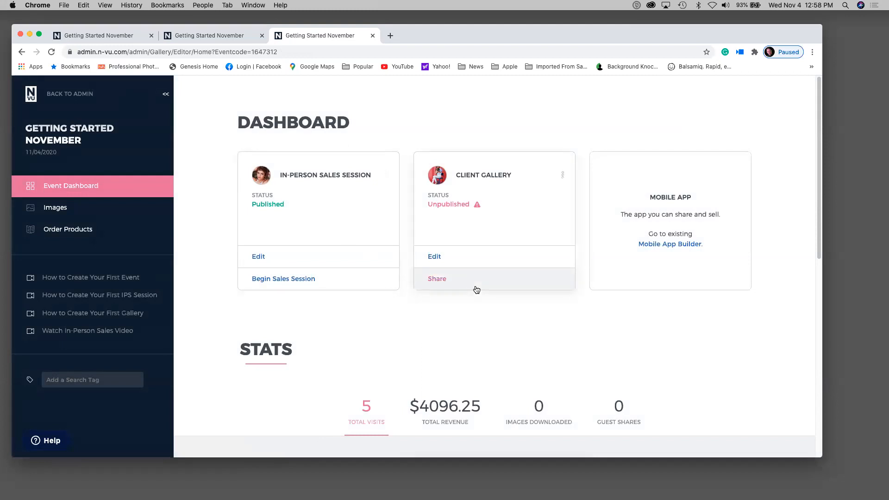
left_click(435, 257)
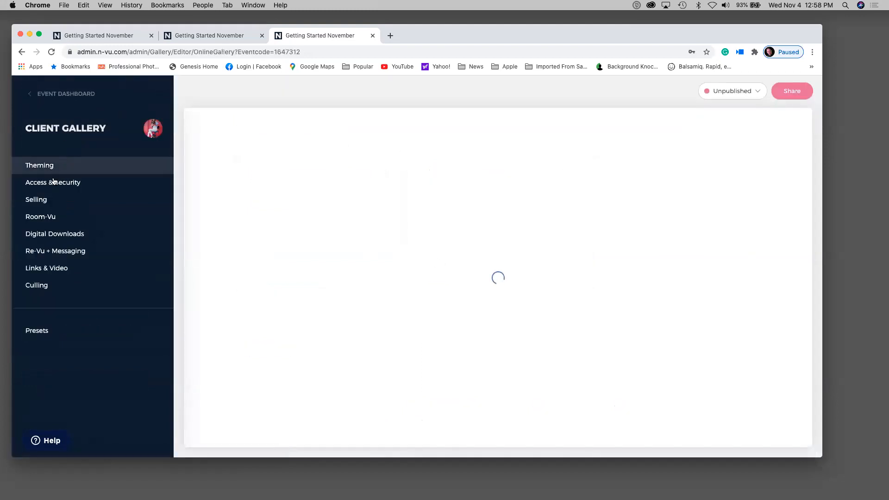
left_click(54, 182)
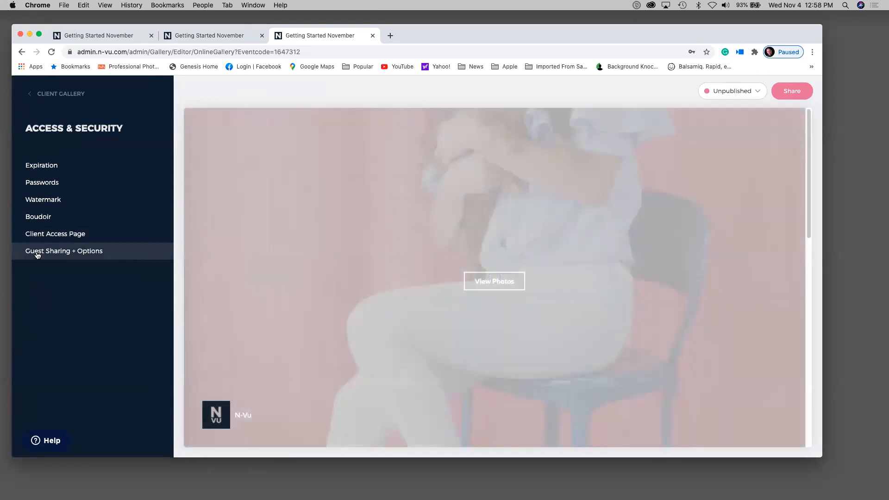
left_click(37, 251)
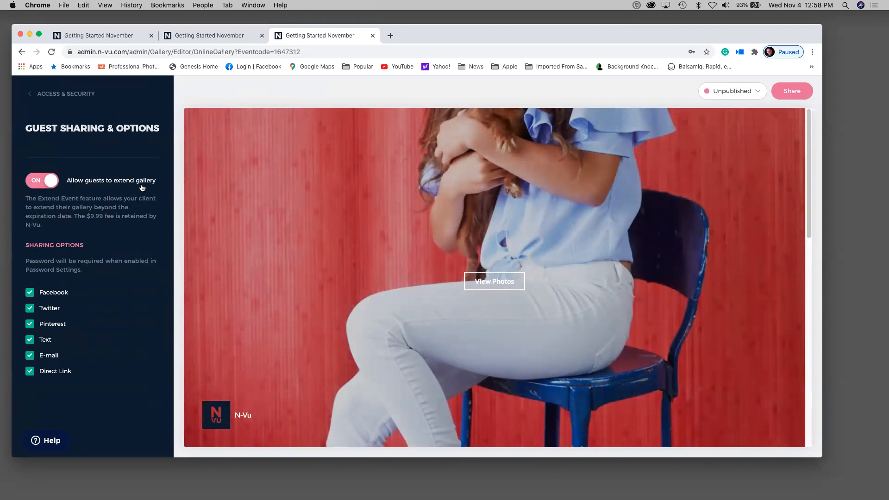
left_click(34, 183)
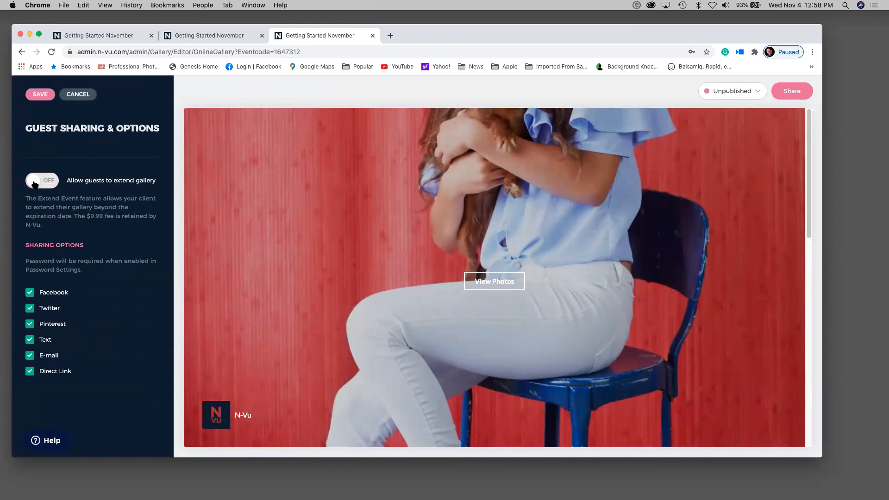
left_click(76, 91)
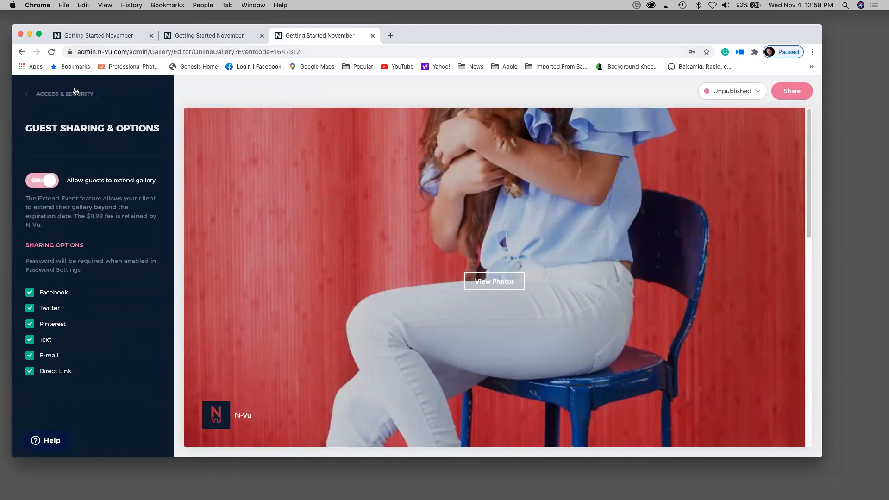
left_click(70, 96)
left_click(60, 94)
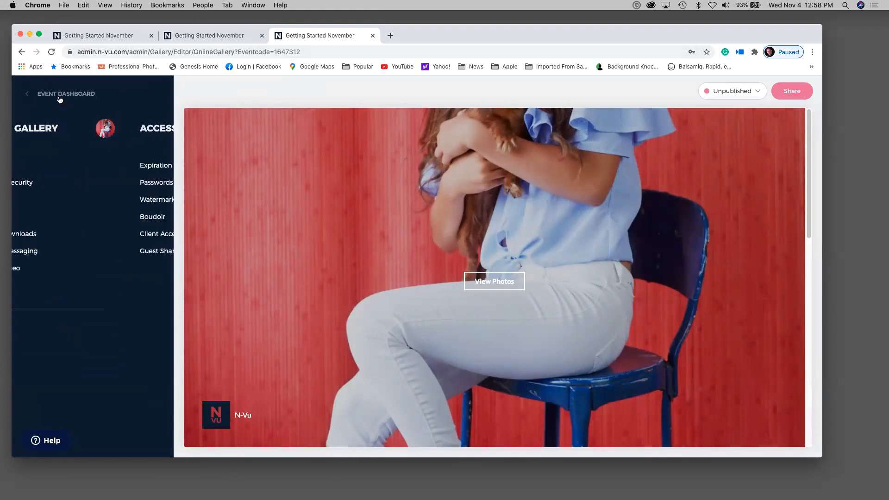
left_click(56, 93)
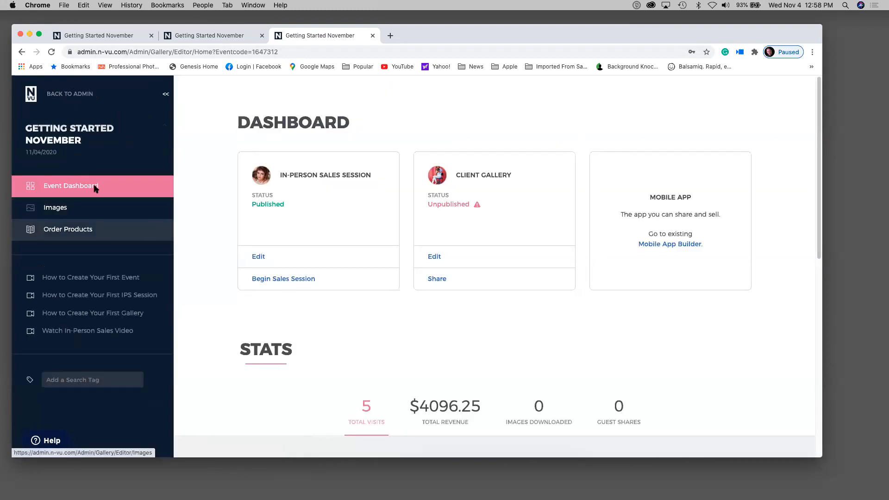
left_click(69, 95)
left_click(258, 282)
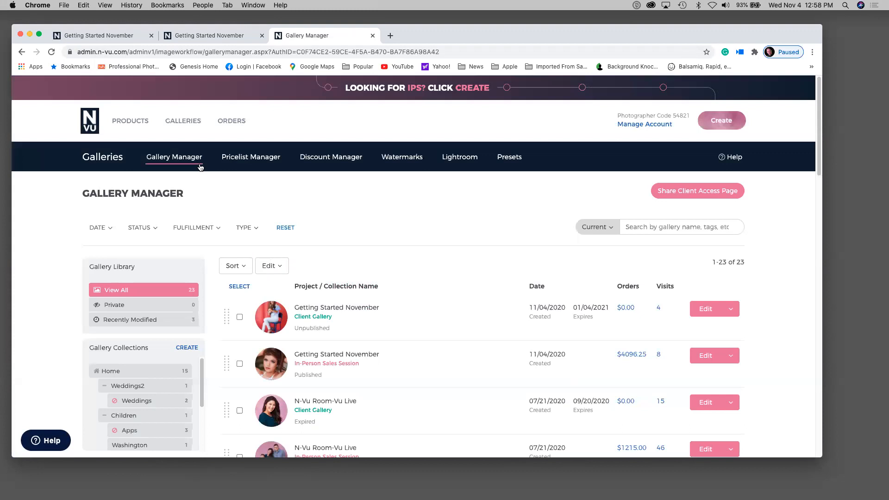
- In the Price List Manager, open the N-Vu Suggested Seniors gallery price list
left_click(252, 159)
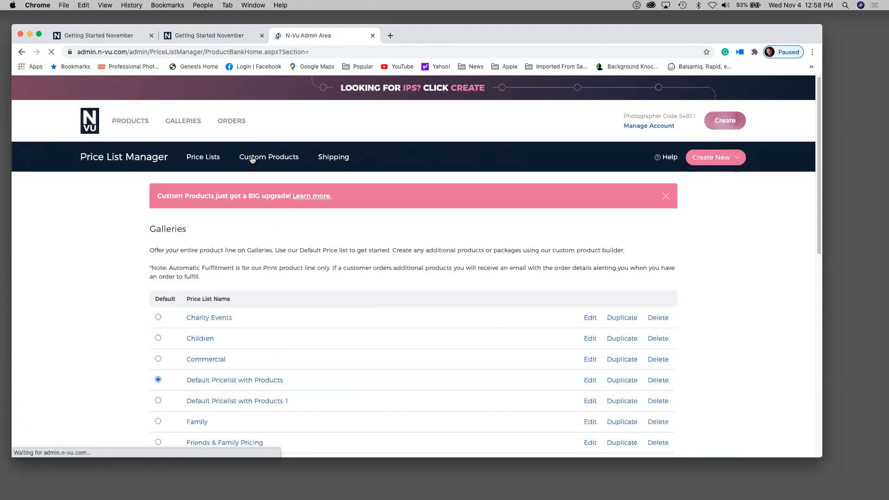
scroll(282, 250, "down", 5)
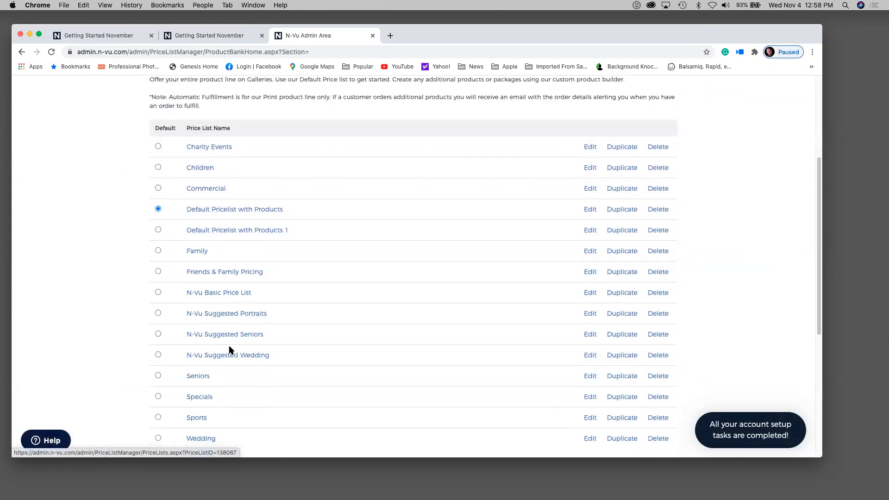
scroll(227, 322, "up", 5)
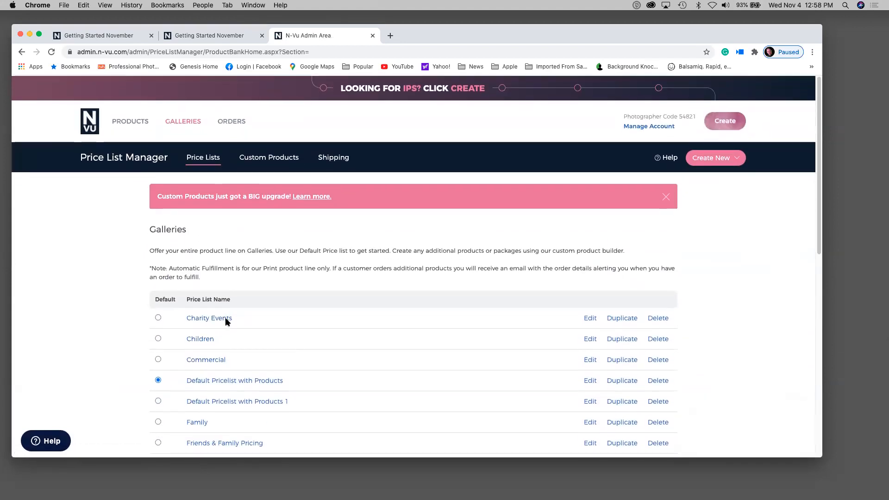
scroll(227, 322, "down", 4)
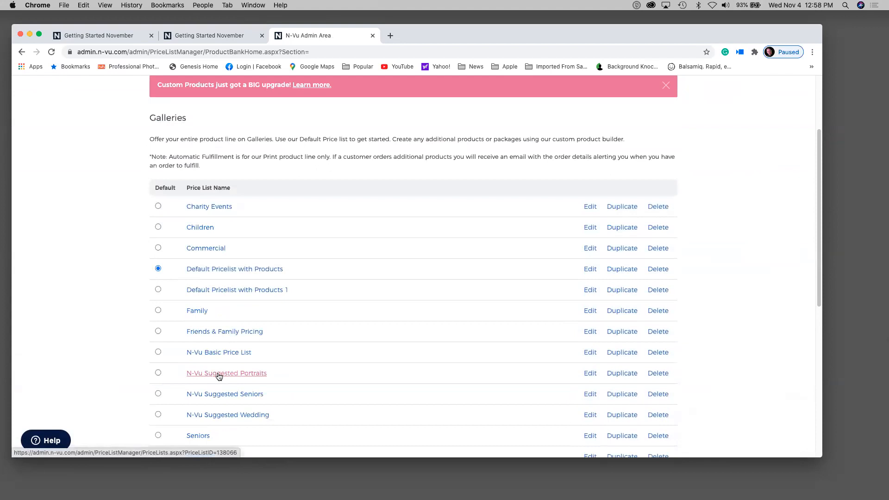
left_click(215, 393)
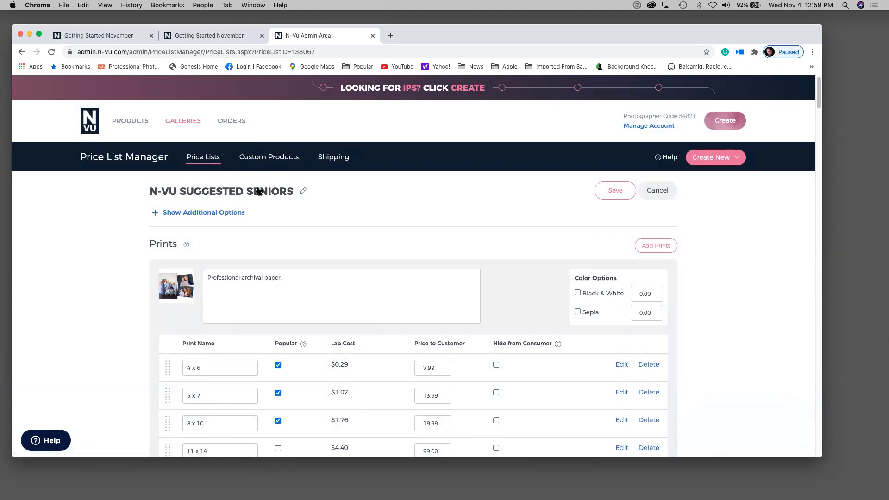
- Select the 22x40 and 40x60 custom products, then cancel without adding them
scroll(357, 241, "down", 5)
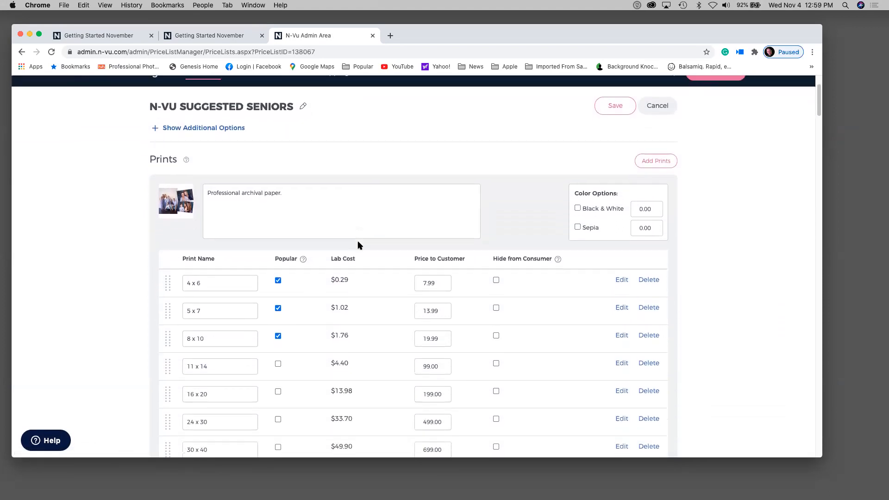
scroll(359, 242, "down", 2)
scroll(359, 242, "up", 6)
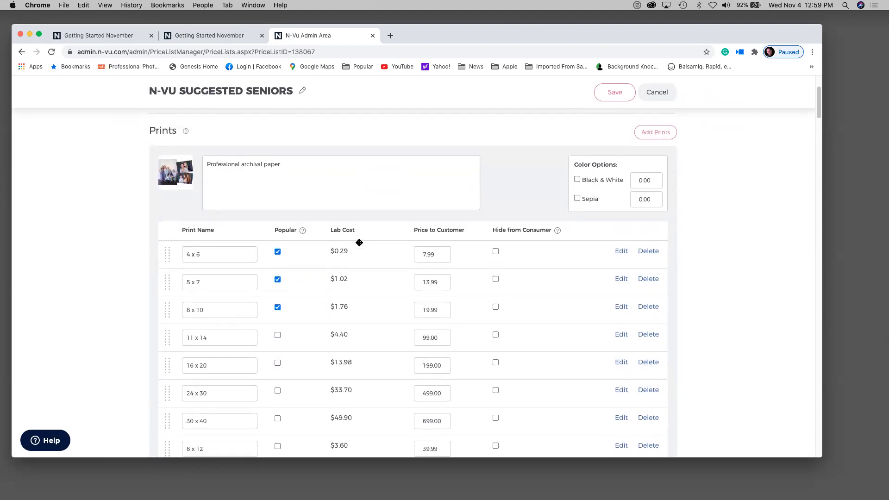
scroll(357, 245, "up", 1)
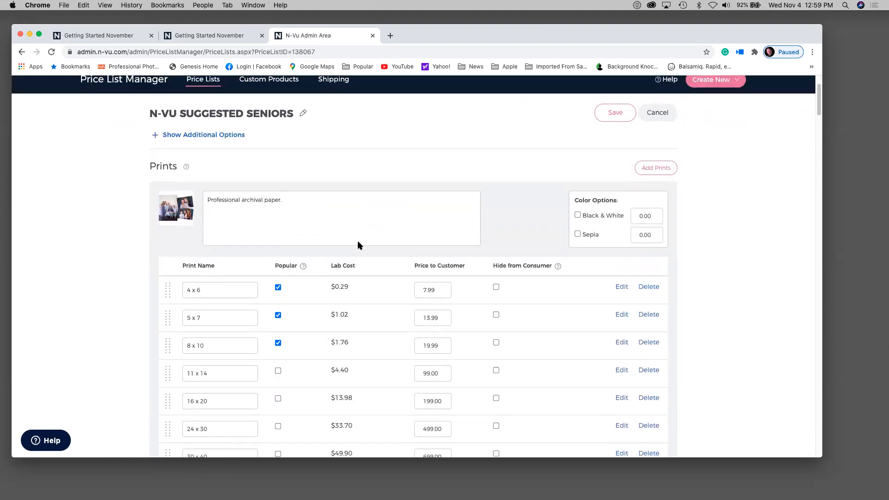
left_click(660, 172)
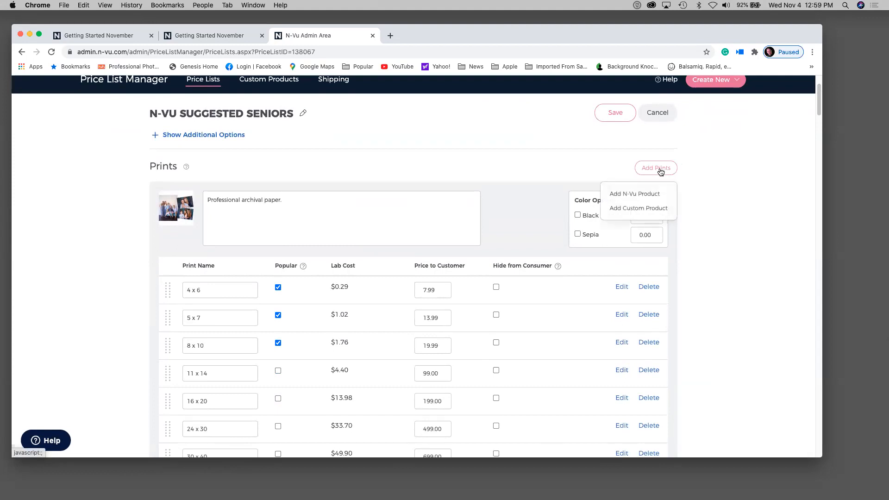
left_click(639, 212)
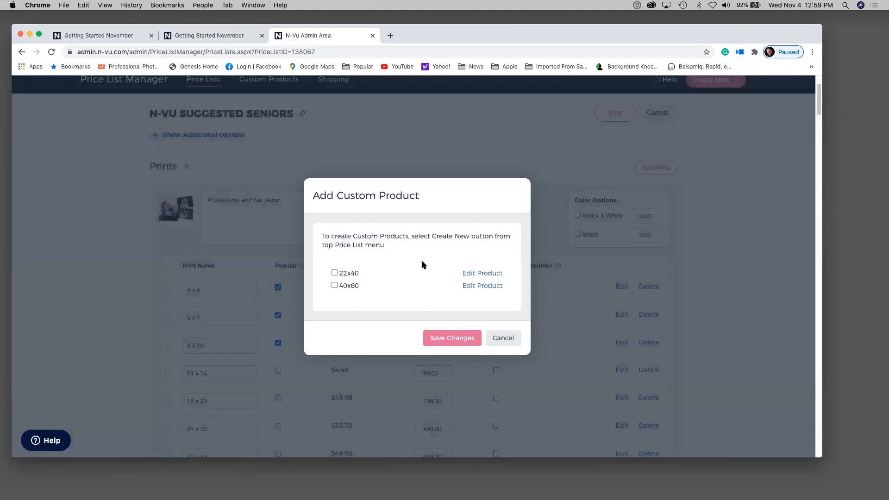
left_click(334, 285)
left_click(335, 285)
left_click(334, 273)
left_click(334, 285)
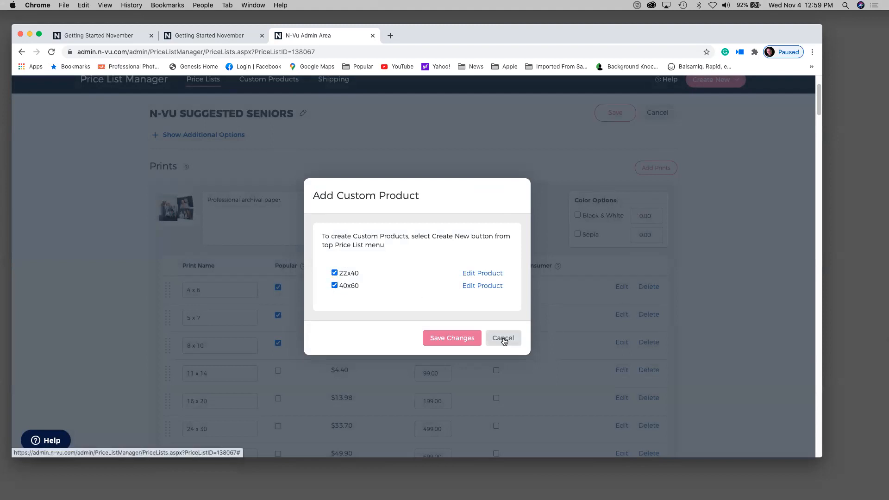
left_click(503, 339)
- Bring up the Add Prints options again
scroll(474, 345, "up", 3)
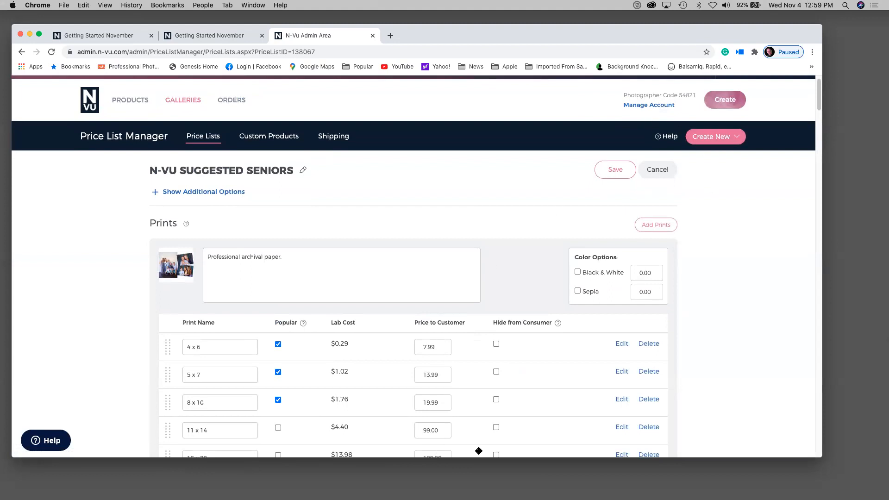
scroll(479, 450, "up", 1)
left_click(663, 246)
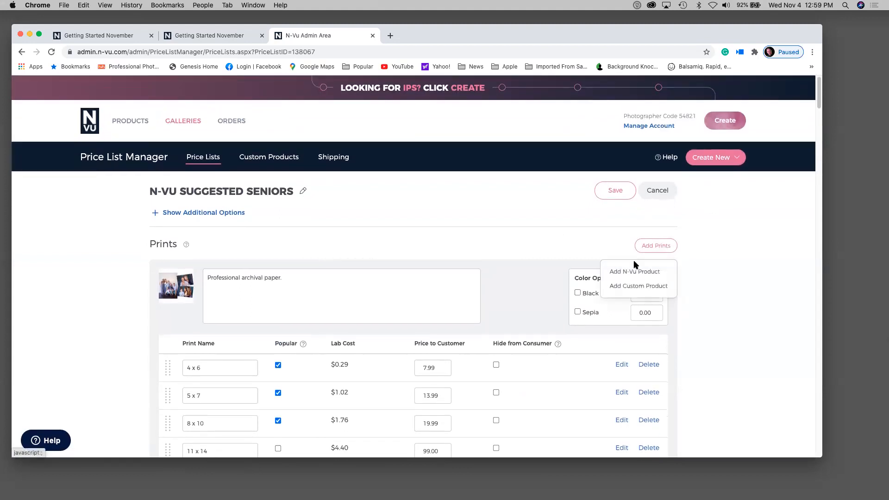
- Add the 12 x 18 Lustre large print size from the N-Vu catalogue
left_click(634, 273)
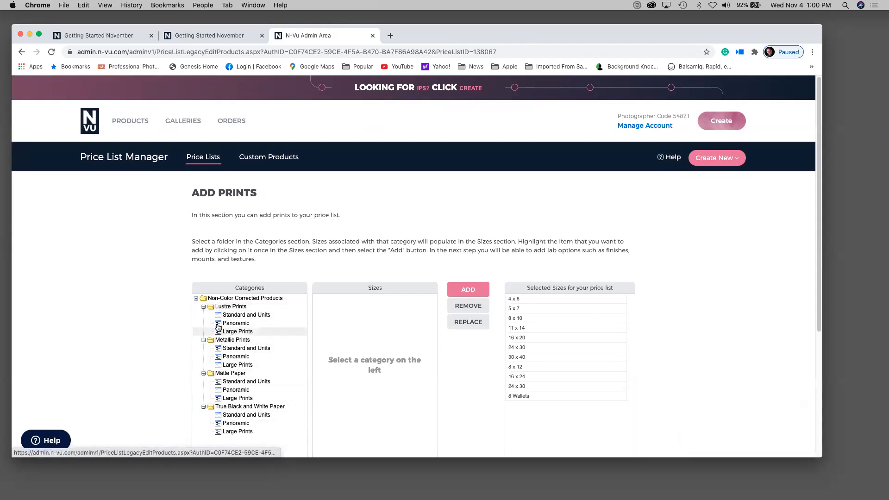
left_click(230, 331)
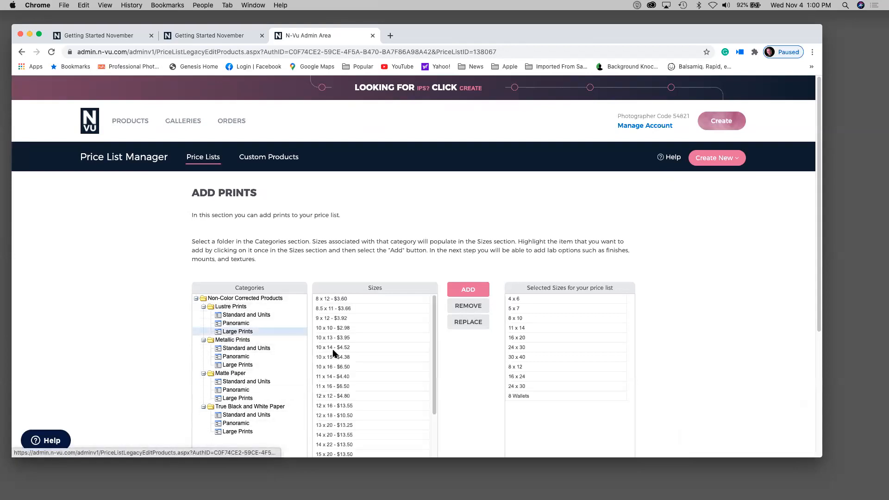
scroll(346, 397, "down", 2)
scroll(348, 397, "down", 3)
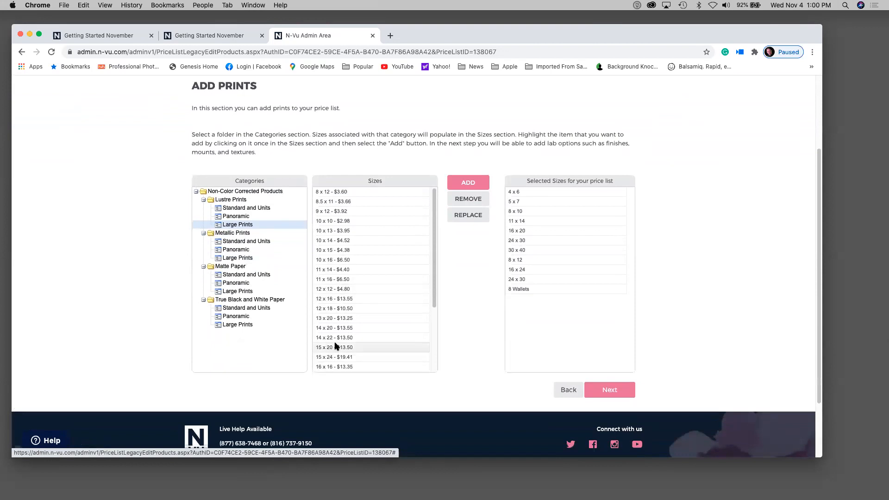
left_click(328, 308)
left_click(468, 182)
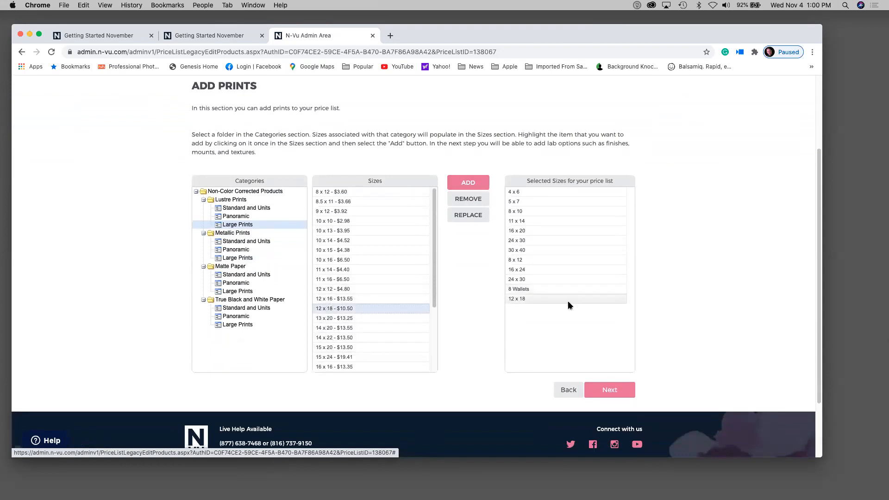
left_click(550, 298)
left_click(620, 390)
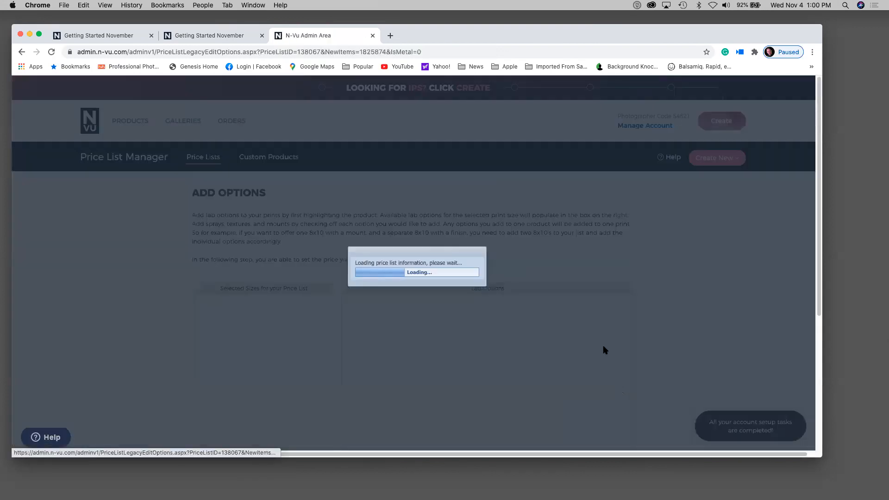
- Give the 30 x 40 print a 1 1/2 inch Black Standout mount and finish
scroll(594, 317, "down", 3)
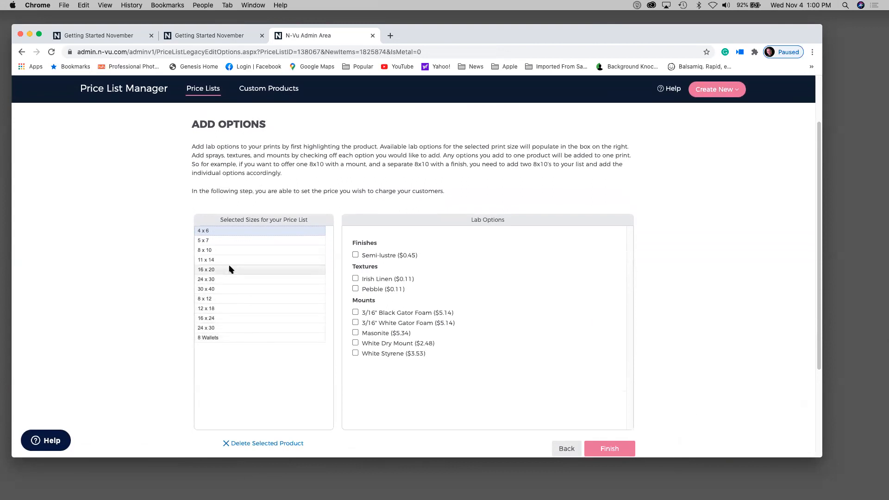
left_click(230, 289)
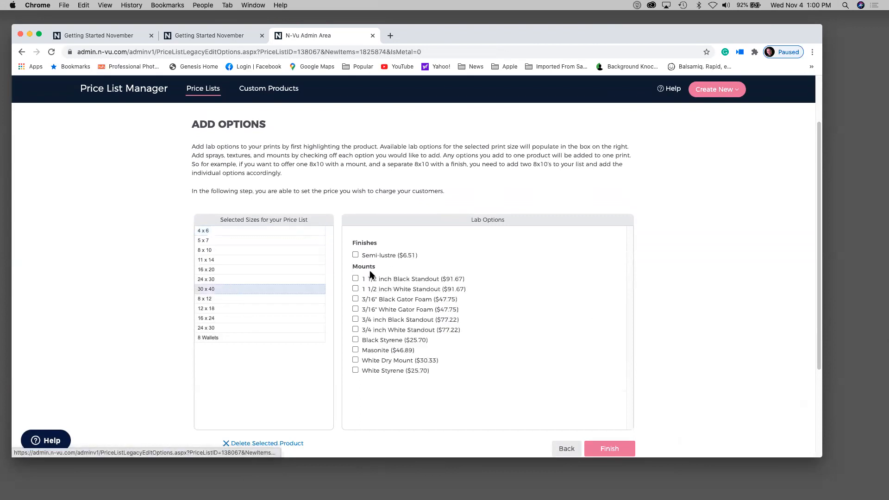
left_click(355, 278)
left_click(596, 450)
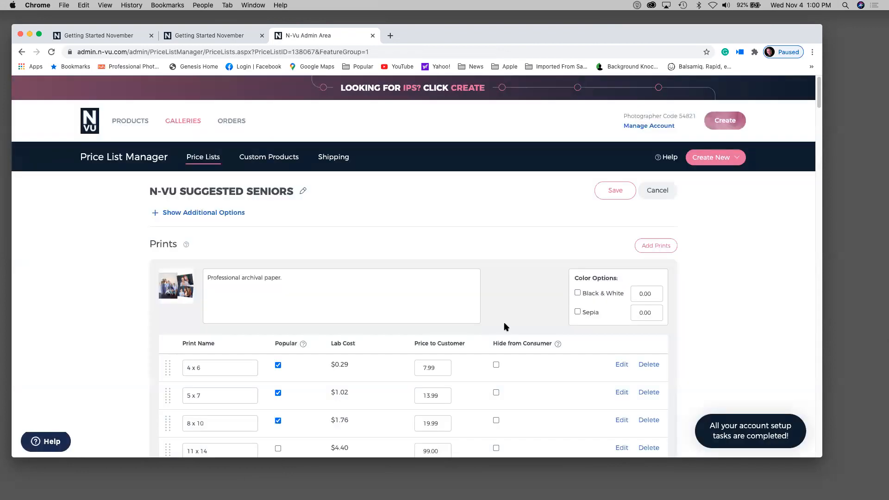
- Drag the 30 x 40 row up to sit just below 5 x 7
scroll(504, 327, "down", 10)
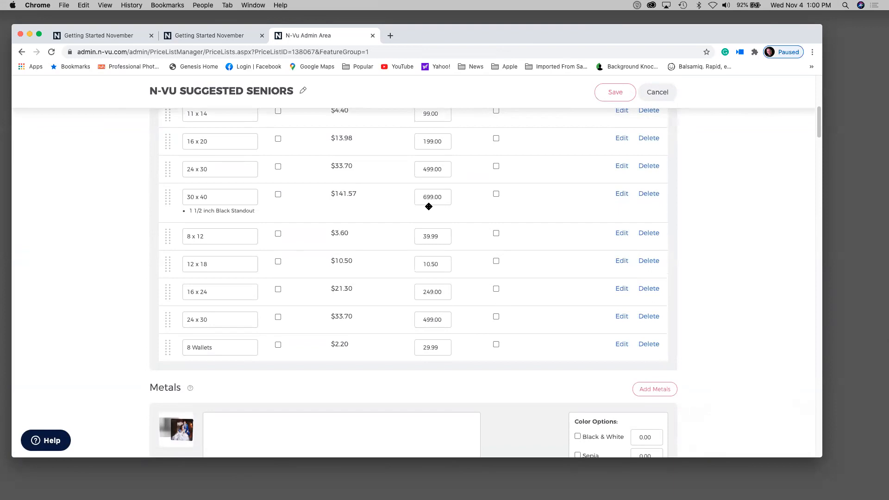
left_click_drag(166, 199, 163, 145)
scroll(465, 305, "down", 2)
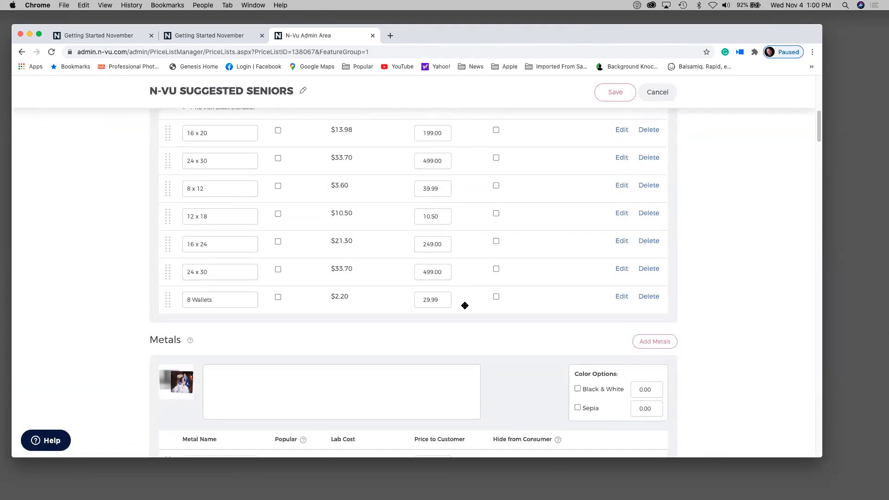
scroll(465, 305, "up", 5)
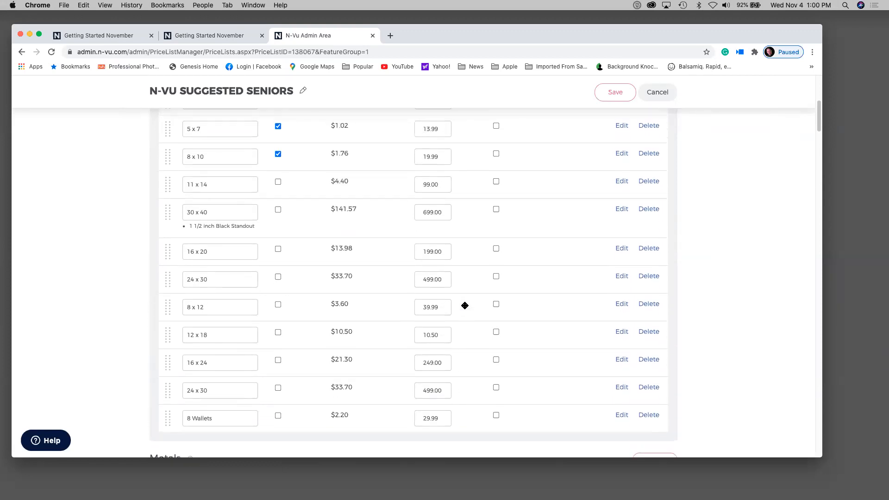
scroll(465, 306, "up", 3)
left_click_drag(165, 281, 159, 199)
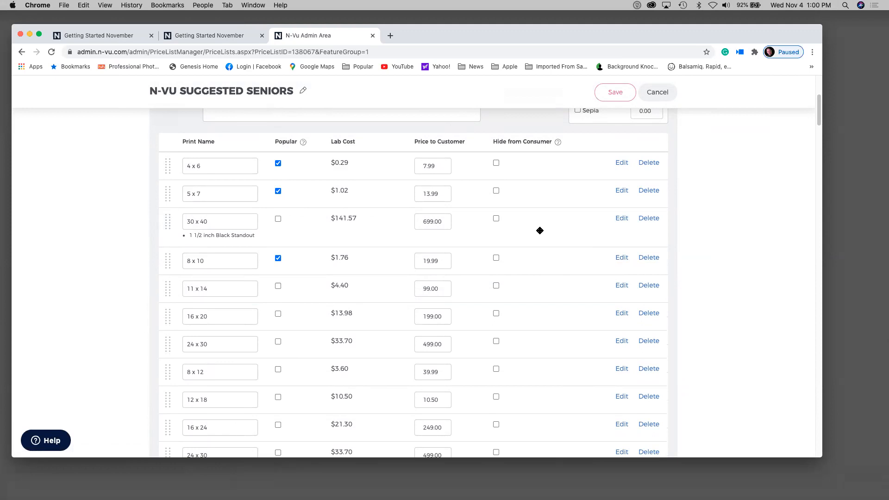
- Scroll down past Metals, Digital Download and Gallery Wrap to the empty Packages section
scroll(540, 230, "down", 10)
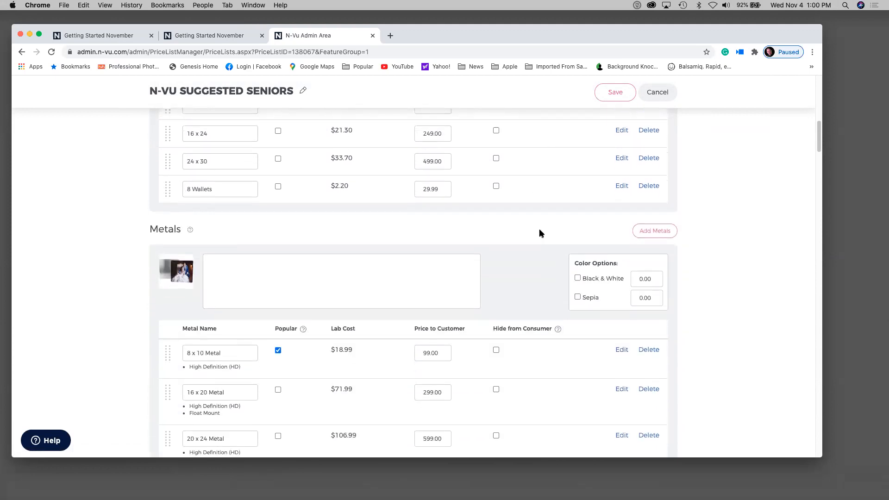
scroll(539, 228, "down", 2)
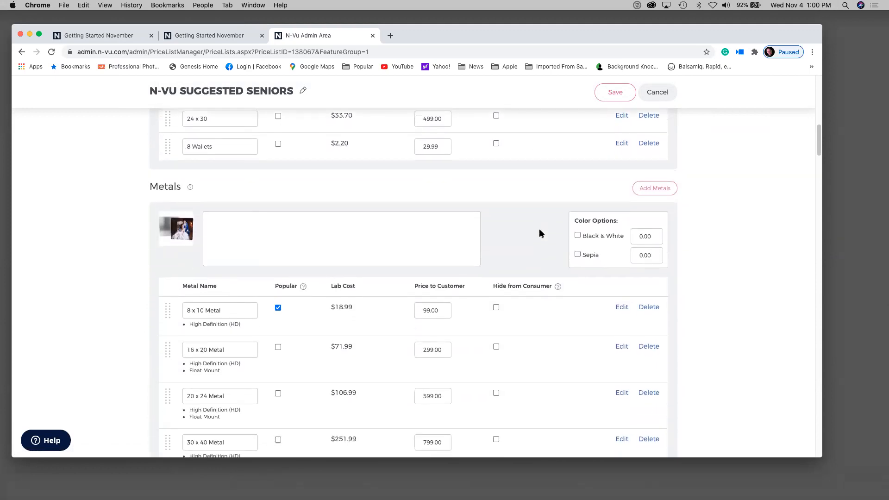
scroll(539, 229, "down", 5)
scroll(538, 228, "down", 10)
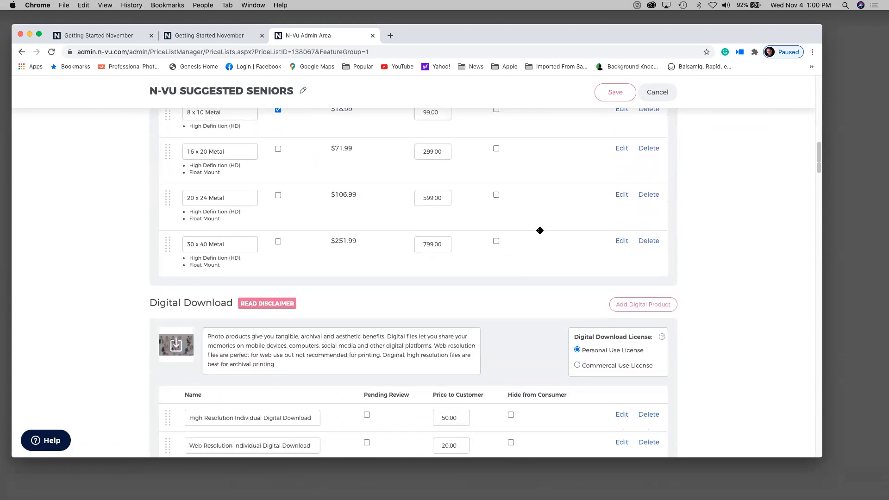
scroll(538, 232, "down", 1)
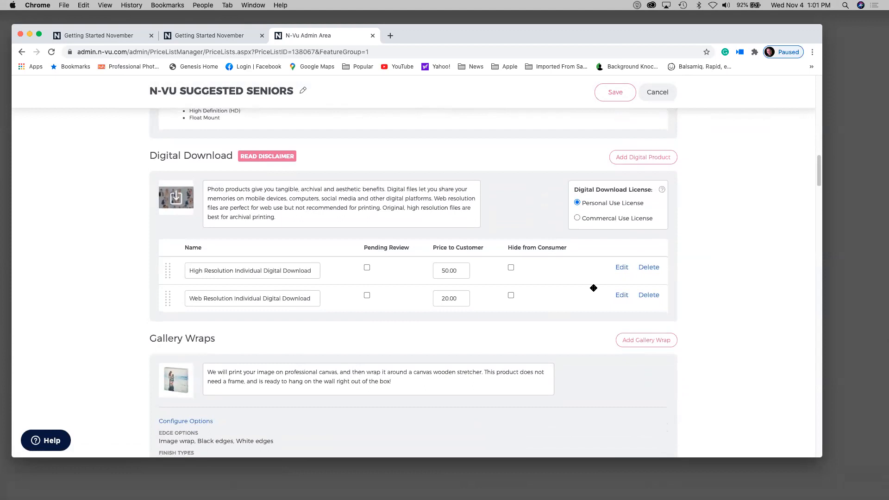
scroll(442, 329, "up", 1)
scroll(442, 329, "down", 20)
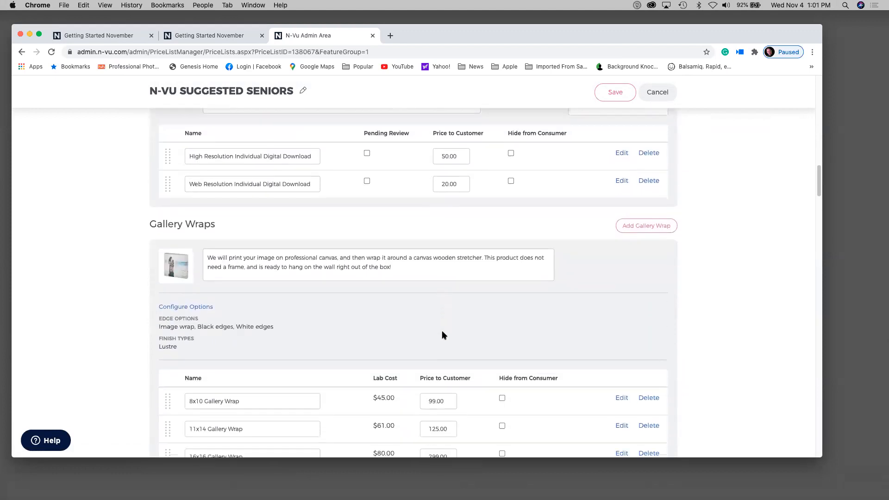
scroll(441, 334, "down", 8)
scroll(441, 334, "up", 1)
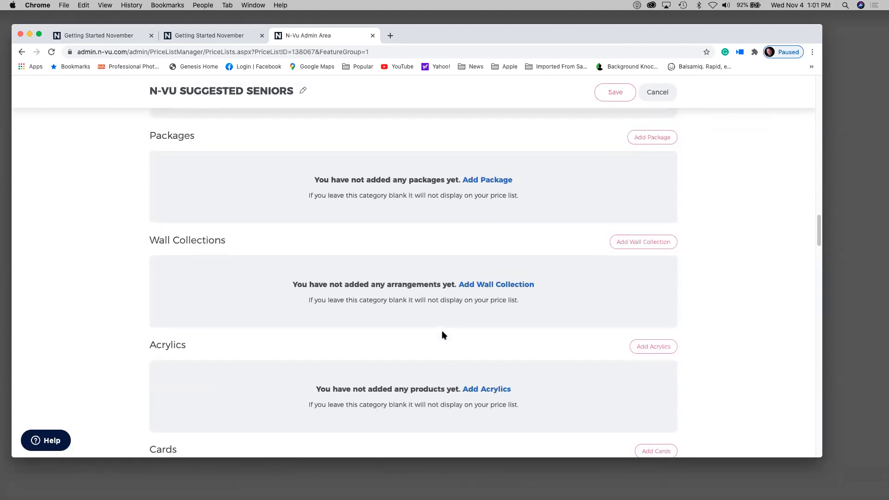
- Start a new package with one 16 x 20 Metal, two 5 x 7 and two 8 x 10 Metals
left_click(478, 181)
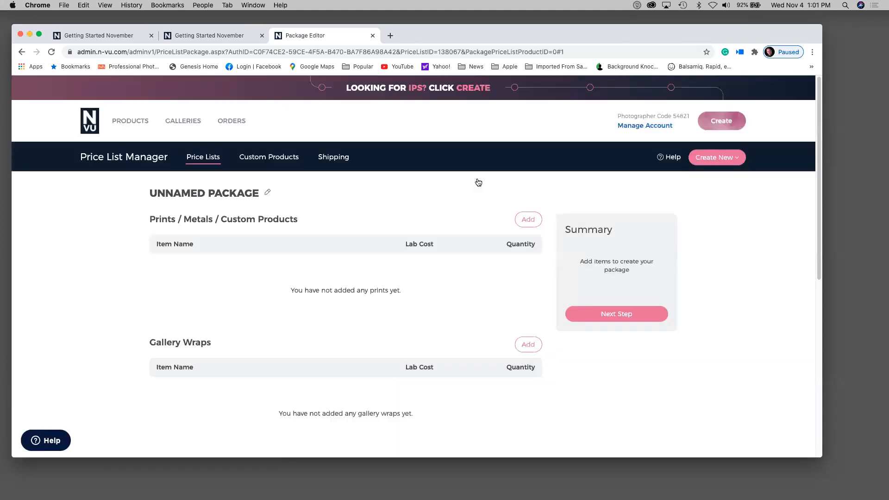
scroll(483, 290, "down", 3)
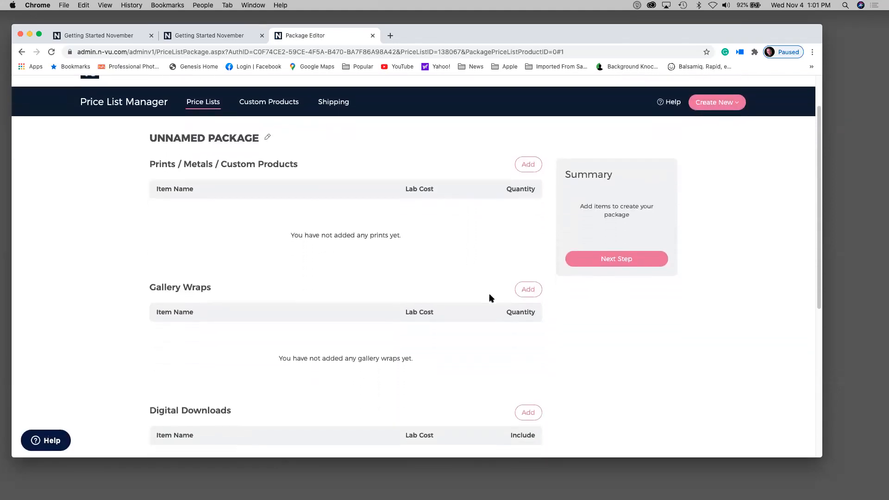
scroll(491, 296, "up", 1)
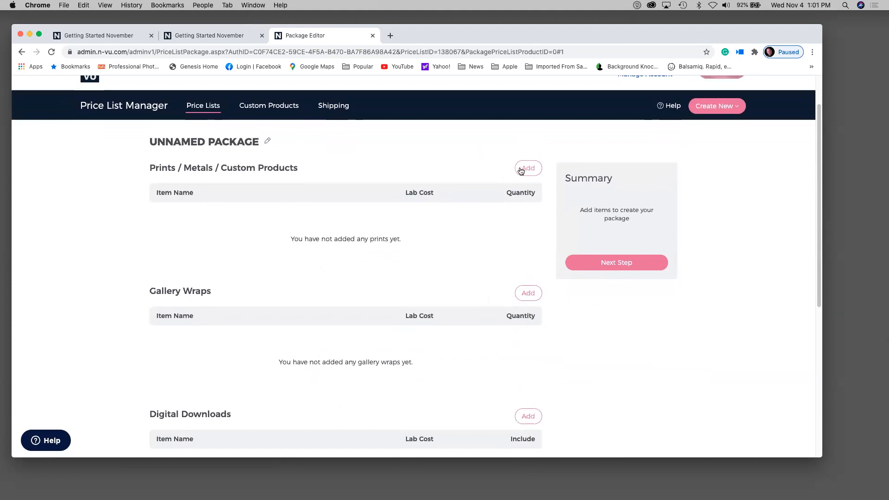
left_click(520, 169)
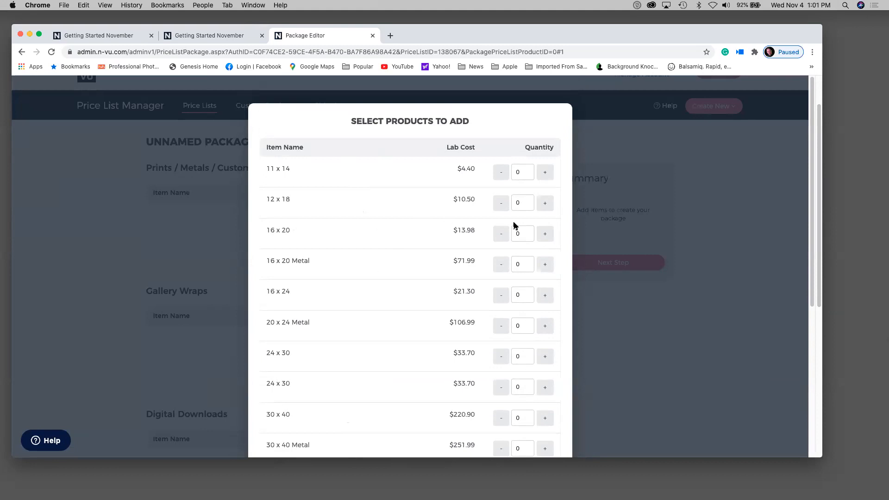
left_click(546, 266)
scroll(531, 337, "down", 5)
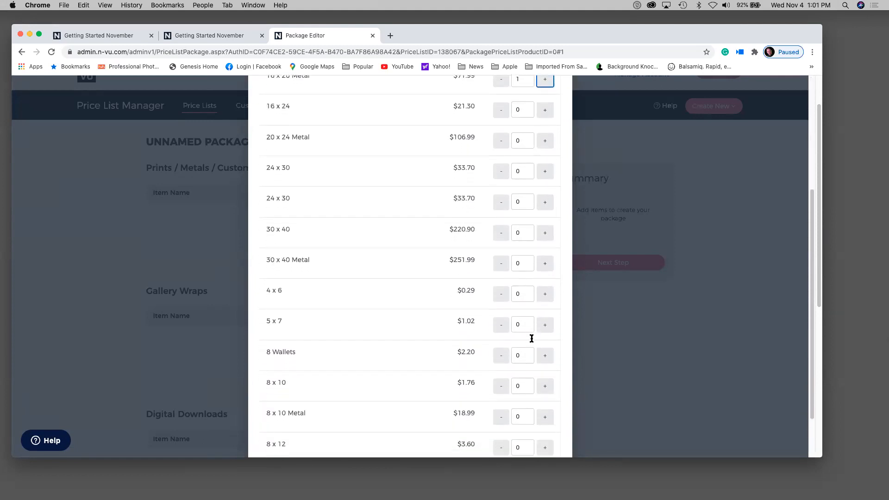
left_click(545, 326)
left_click(544, 326)
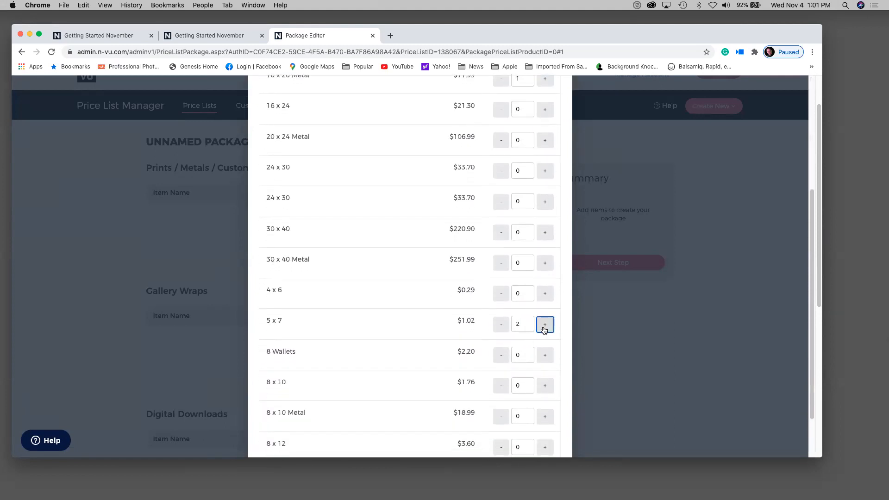
left_click(549, 421)
left_click(548, 421)
scroll(546, 417, "down", 3)
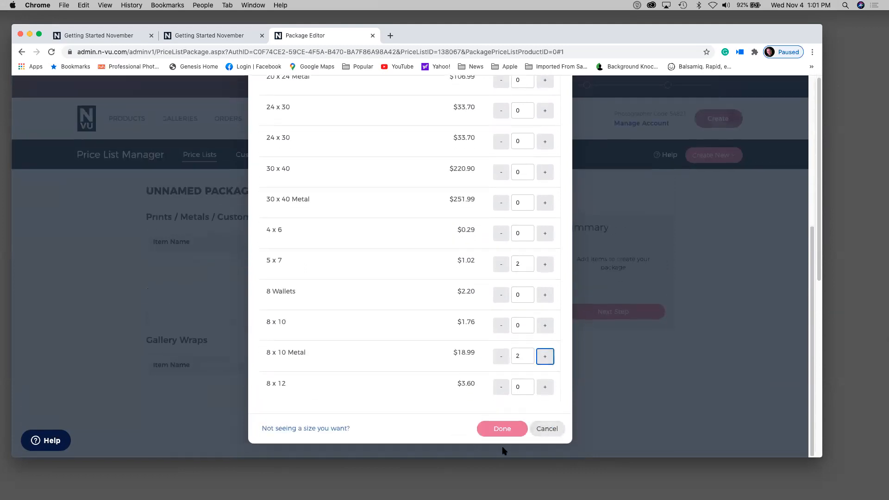
left_click(499, 426)
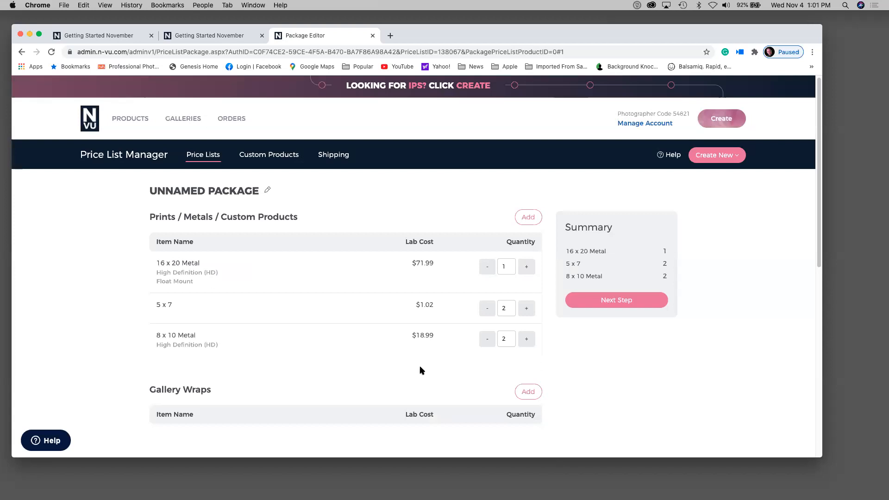
- Add two High Resolution downloads to the package and move to the description step
scroll(420, 367, "down", 3)
scroll(419, 365, "down", 2)
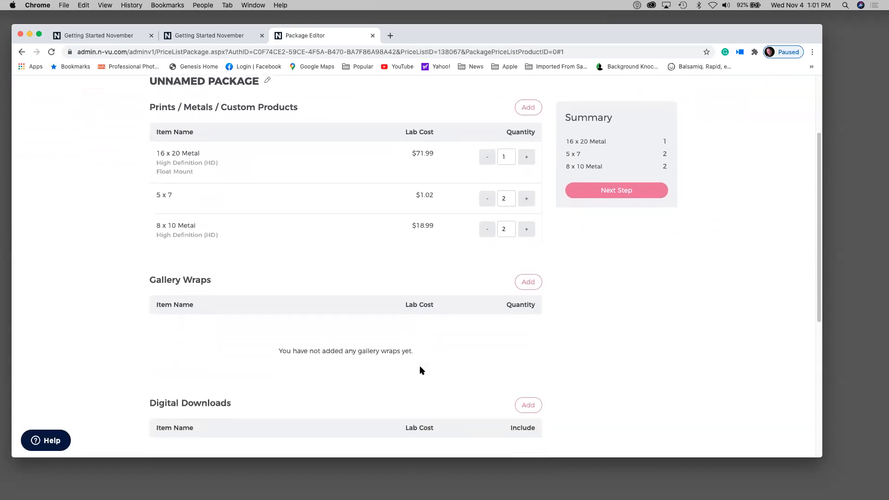
scroll(254, 420, "down", 3)
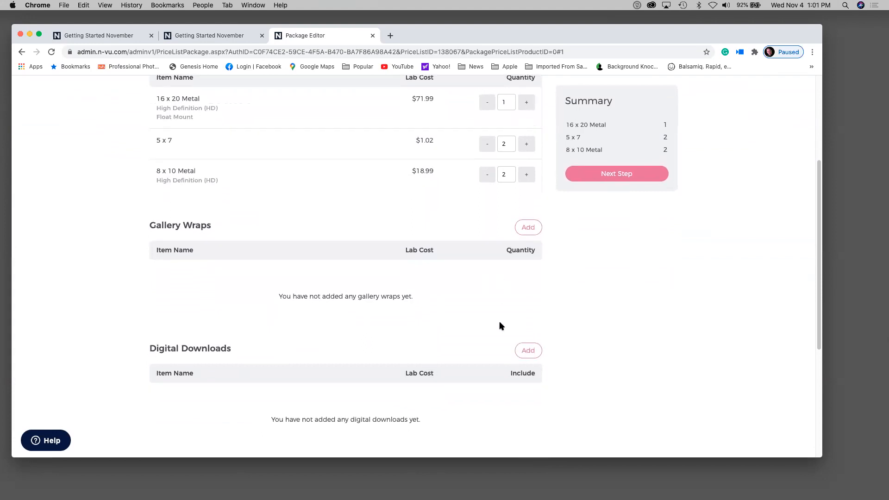
left_click(528, 350)
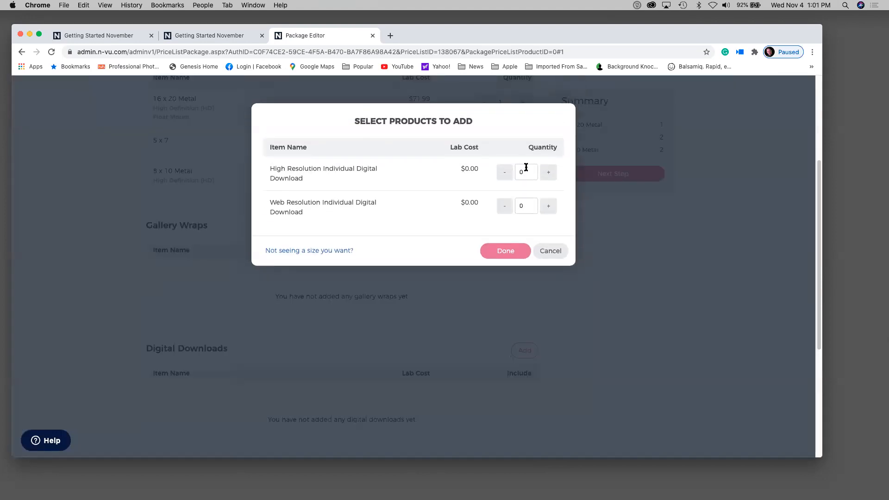
left_click(548, 172)
left_click(548, 172)
left_click(510, 251)
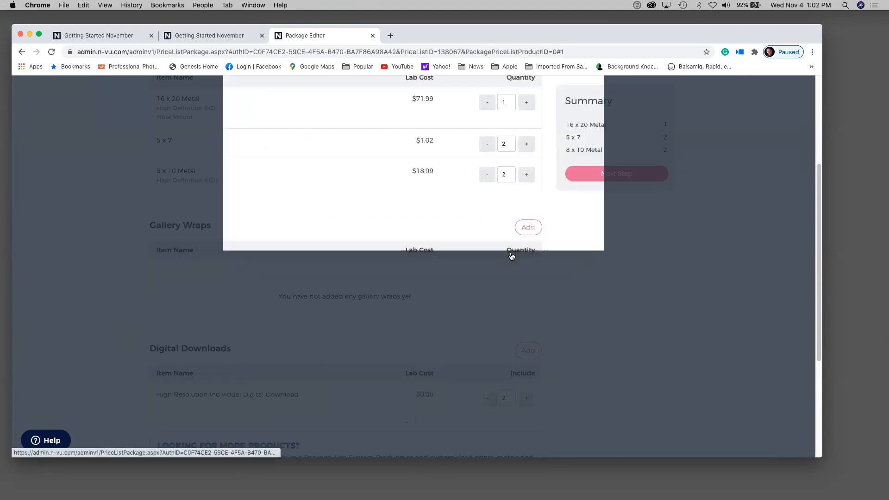
scroll(561, 316, "down", 3)
scroll(561, 315, "up", 5)
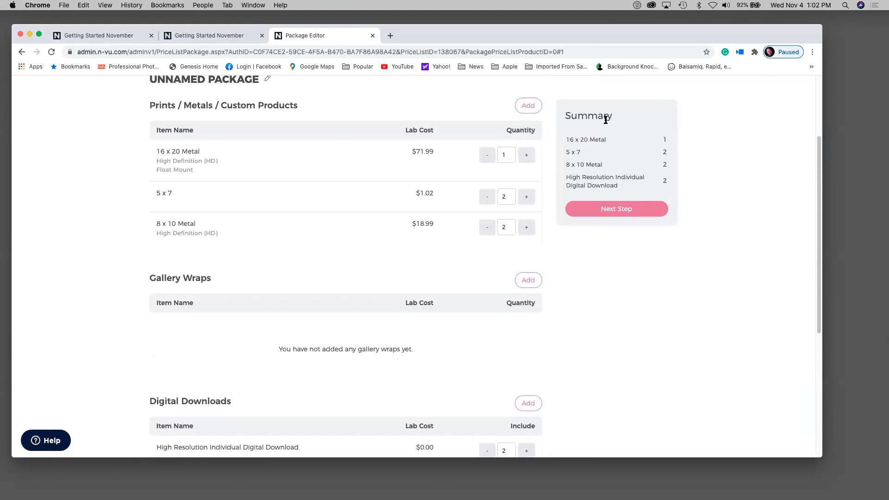
left_click(607, 209)
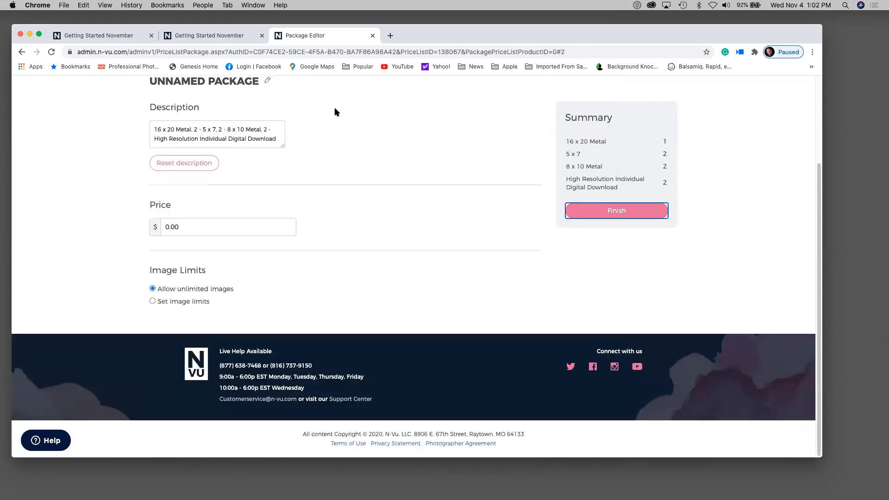
- Name the package Getting Started, price it at 1100.00, and limit it to 2 images
left_click(267, 78)
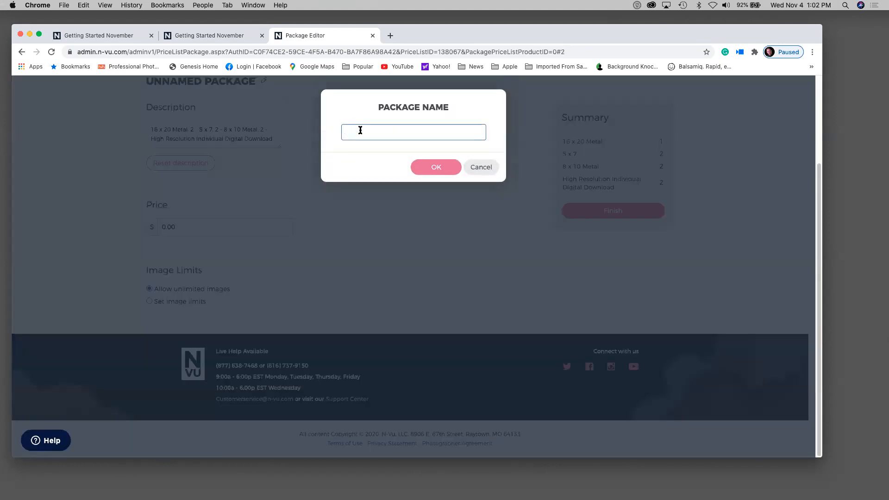
type("getting startewd")
left_click(442, 170)
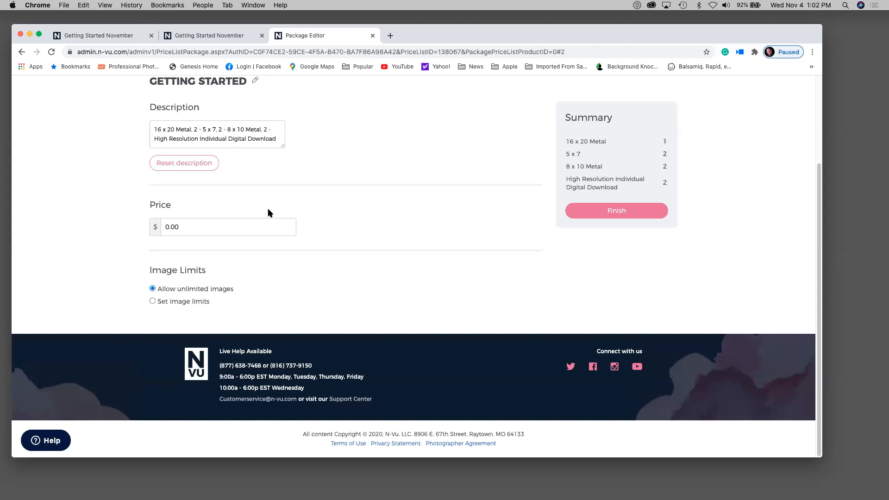
left_click(214, 231)
type("1100.00")
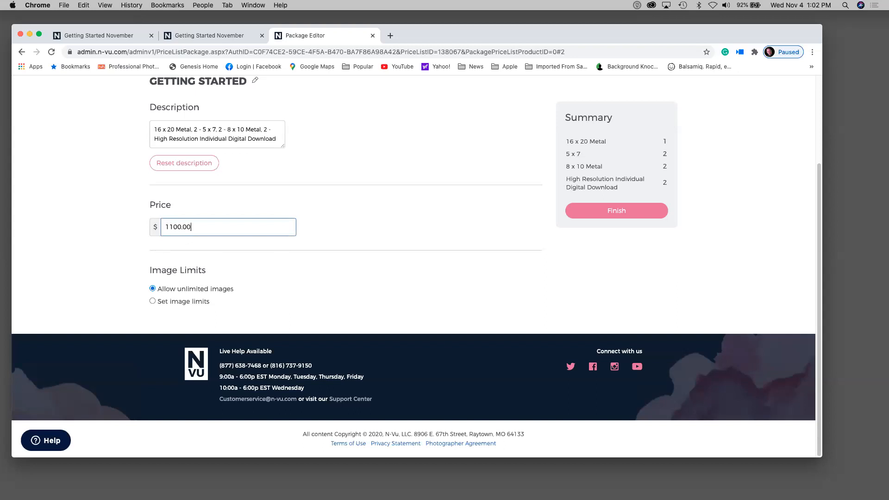
left_click(152, 302)
type("2")
left_click(616, 212)
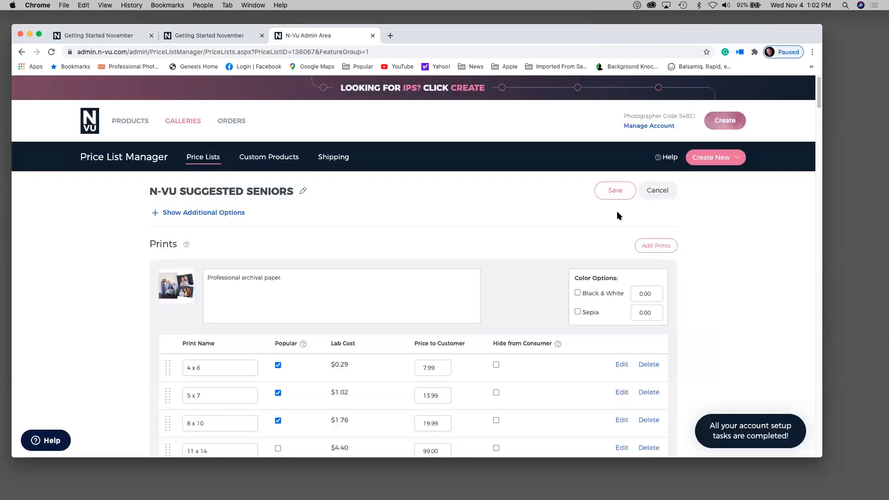
- Scroll the Seniors price list to Wall Collections and start a new wall collection
scroll(473, 334, "down", 15)
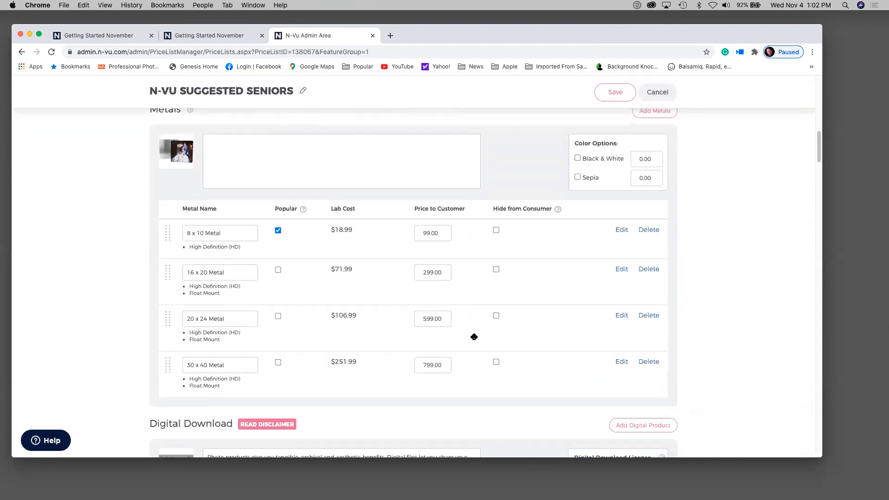
scroll(474, 336, "down", 10)
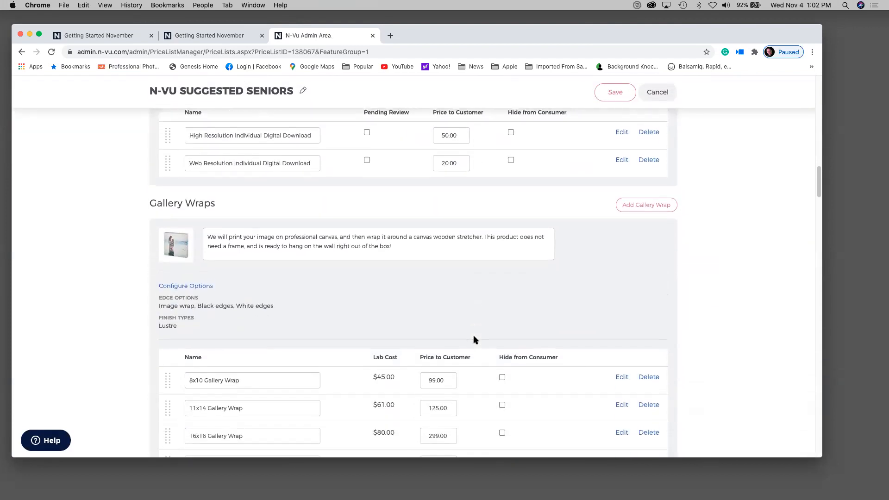
scroll(473, 339, "down", 15)
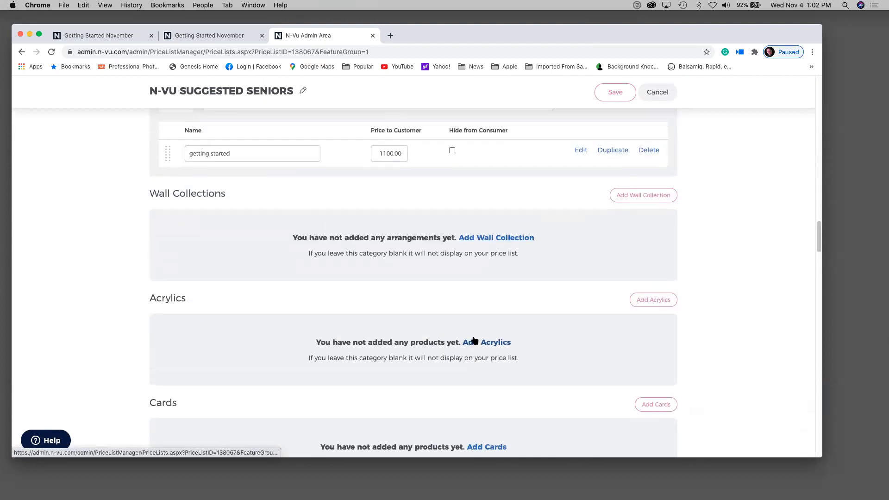
scroll(473, 339, "up", 3)
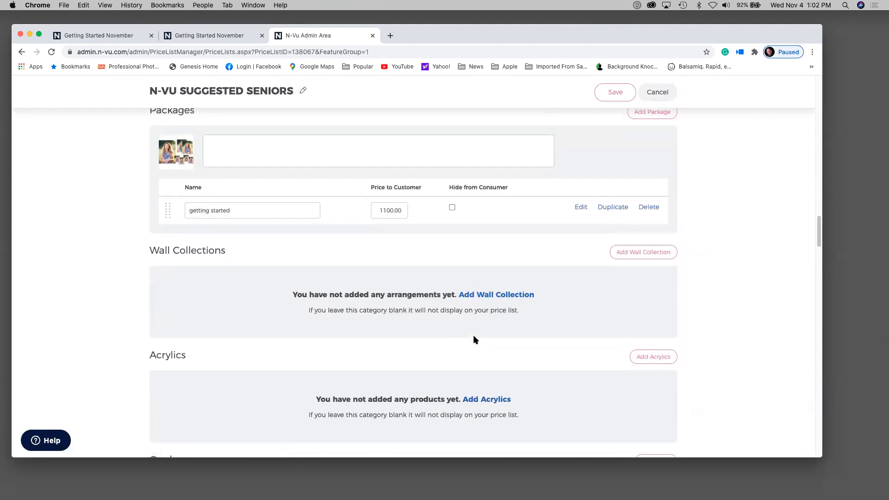
scroll(473, 340, "up", 2)
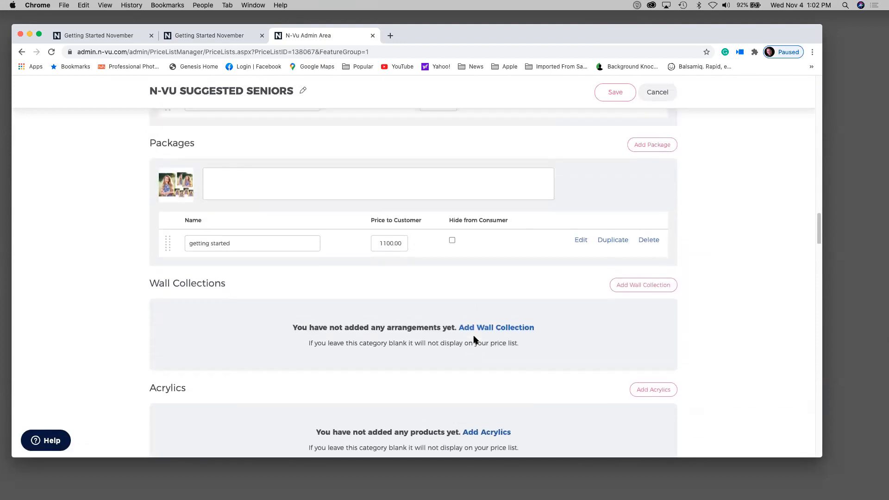
left_click(498, 329)
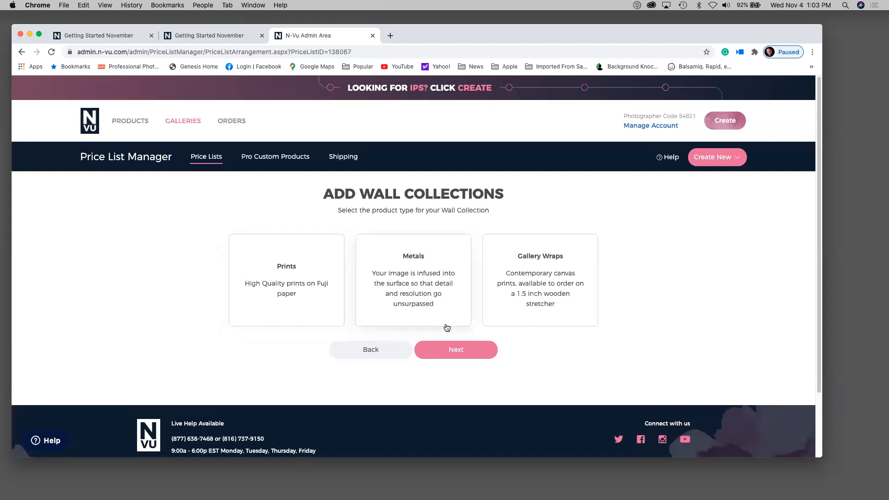
- Build My Wall Collection from three 30x40 Gallery Wraps ($2397.00) and finish it
left_click(540, 278)
left_click(466, 350)
scroll(465, 348, "down", 5)
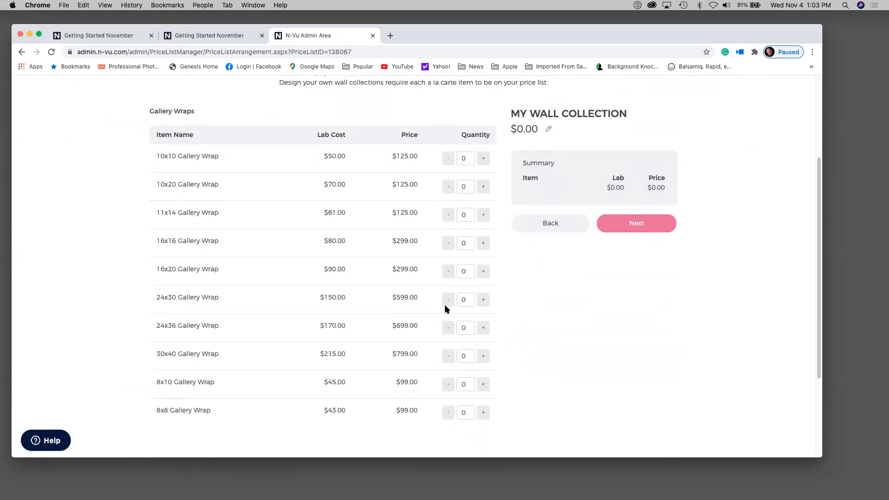
left_click(483, 356)
left_click(483, 356)
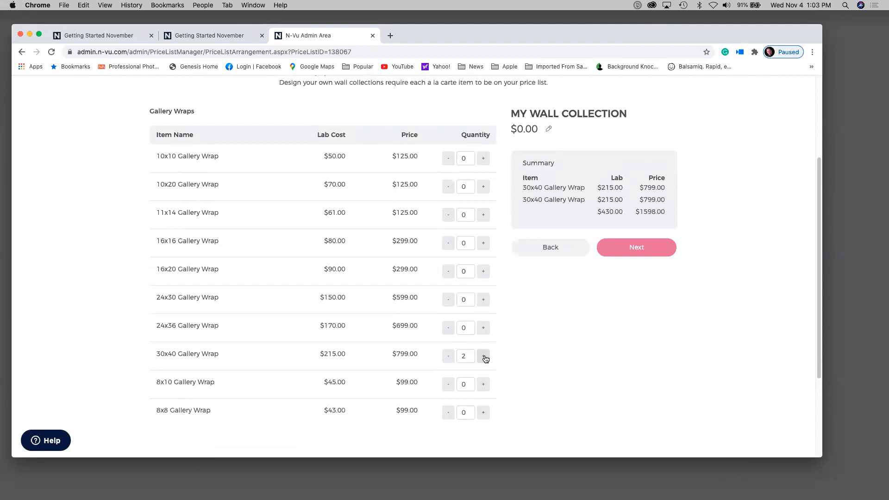
left_click(483, 356)
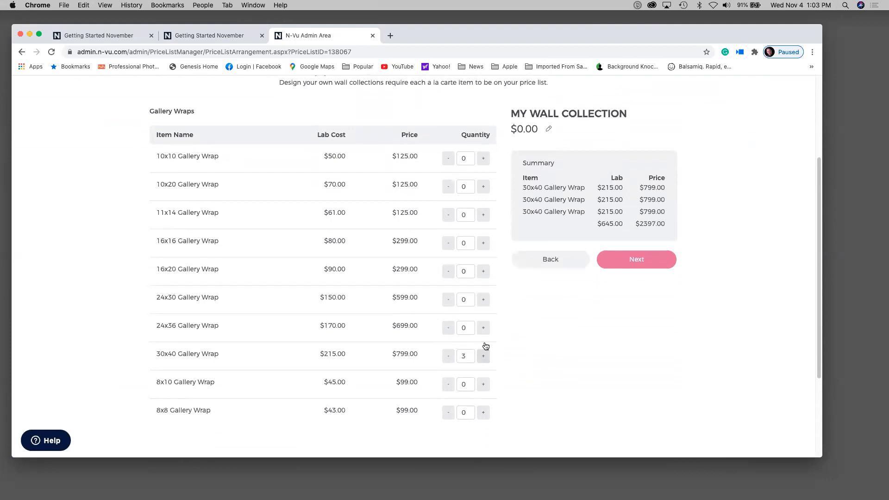
left_click(628, 259)
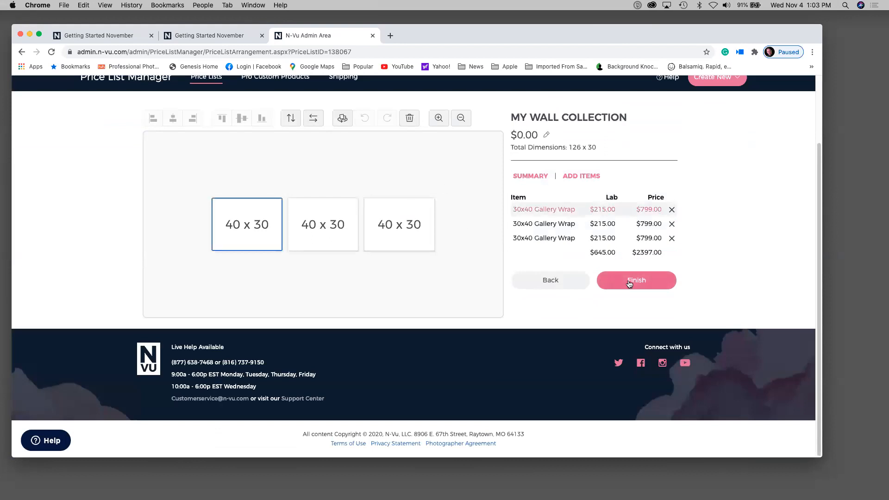
left_click(389, 286)
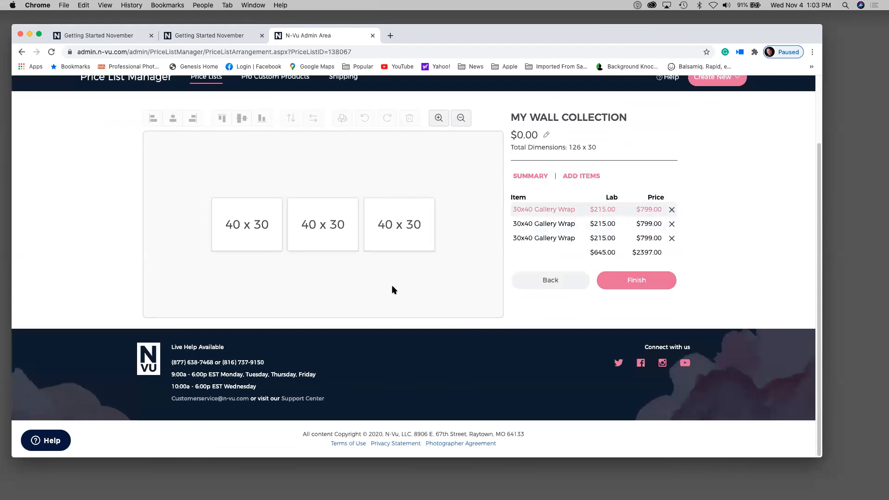
left_click(639, 280)
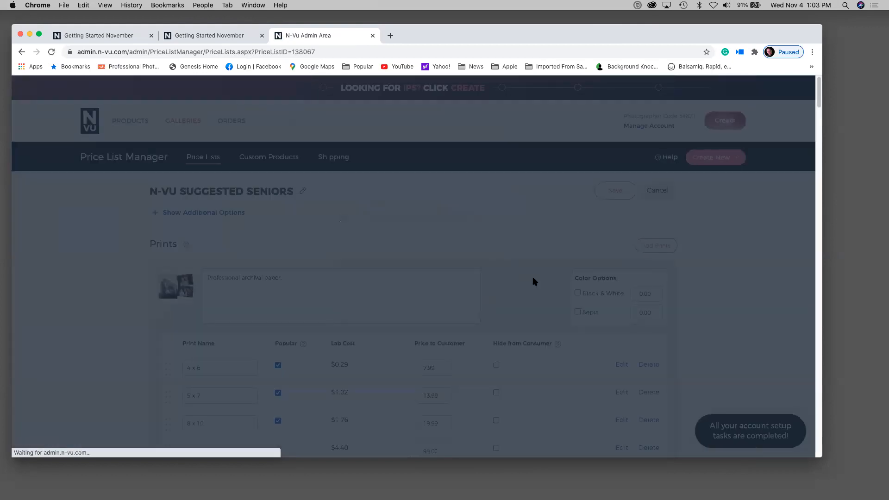
- Scroll the Seniors price list to confirm My Wall Collection under Wall Collections
scroll(533, 280, "down", 15)
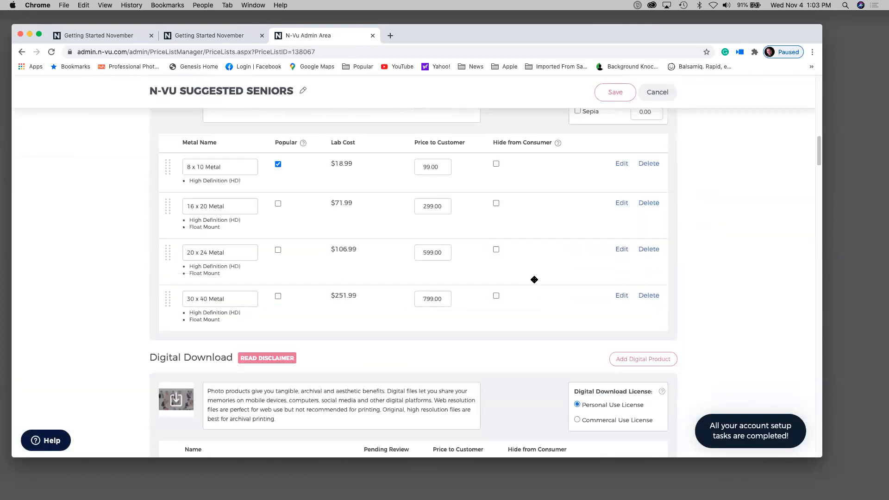
scroll(533, 281, "down", 20)
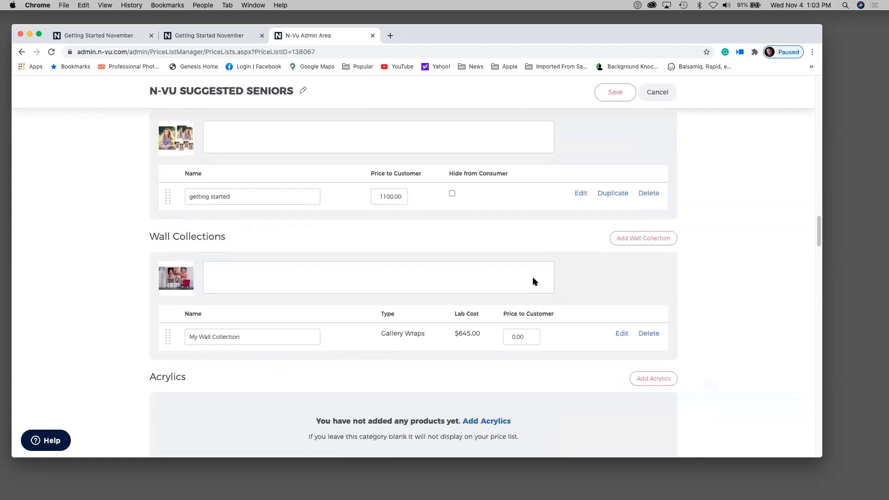
scroll(534, 281, "down", 8)
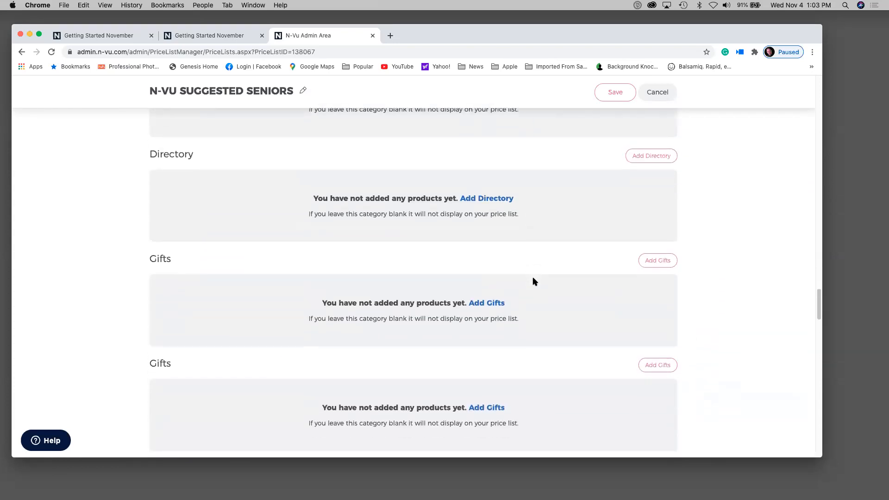
scroll(534, 281, "up", 5)
scroll(533, 281, "up", 10)
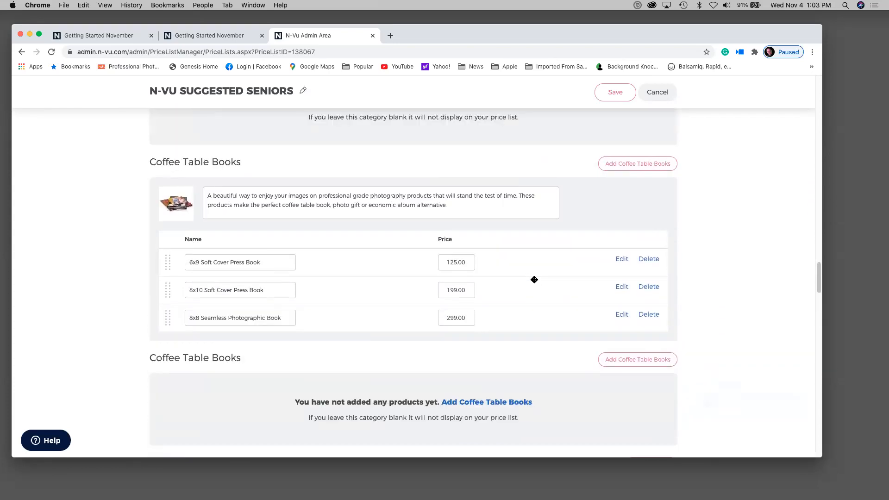
scroll(533, 281, "up", 5)
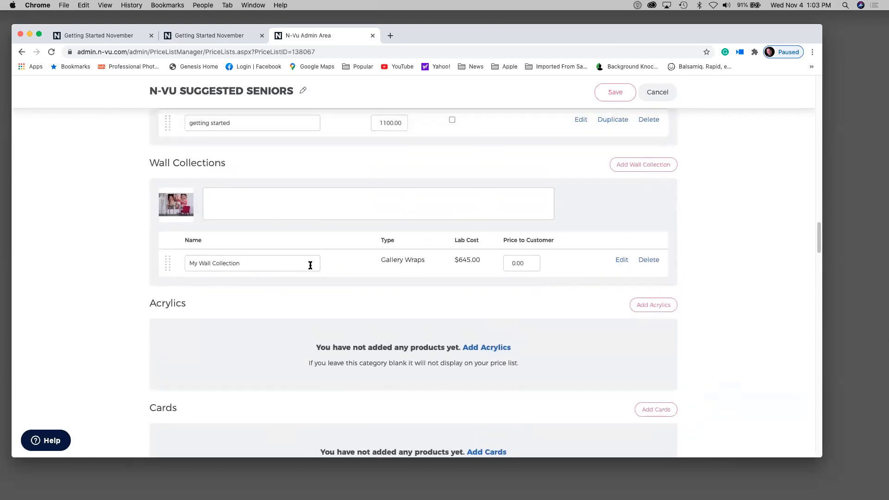
- Return to the top and go to the Custom Products page
scroll(310, 265, "down", 15)
scroll(310, 265, "up", 20)
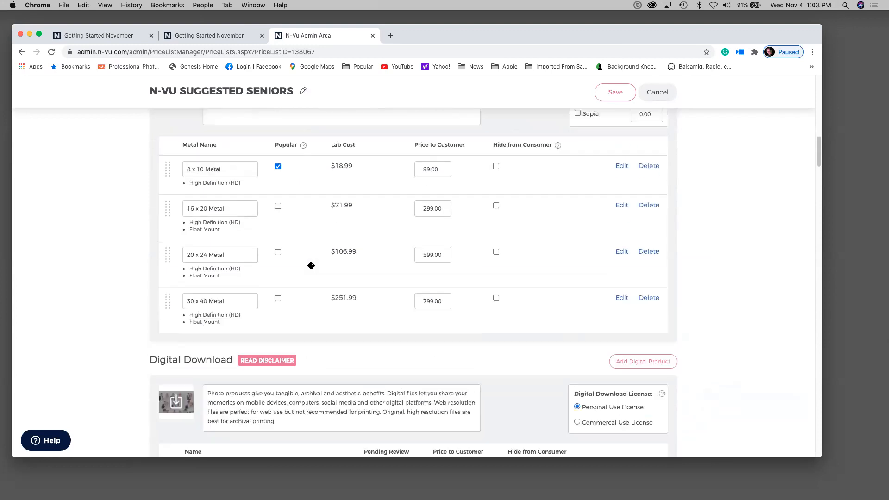
scroll(311, 265, "up", 10)
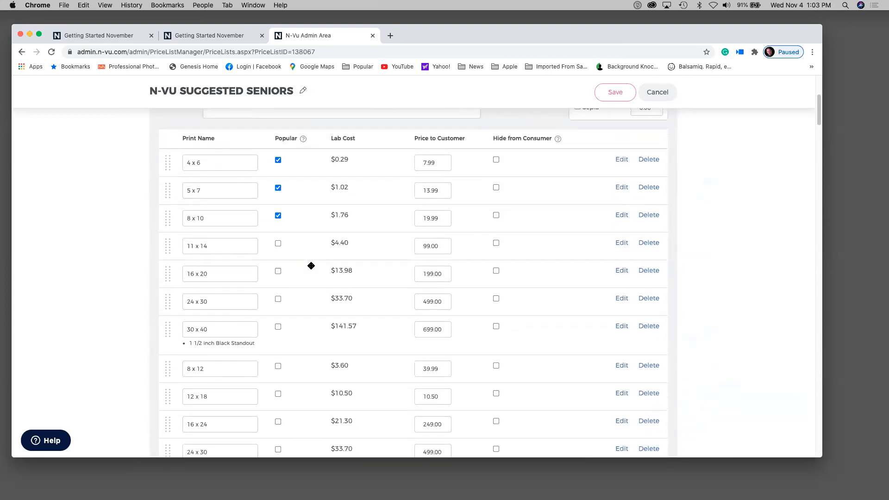
scroll(309, 263, "up", 5)
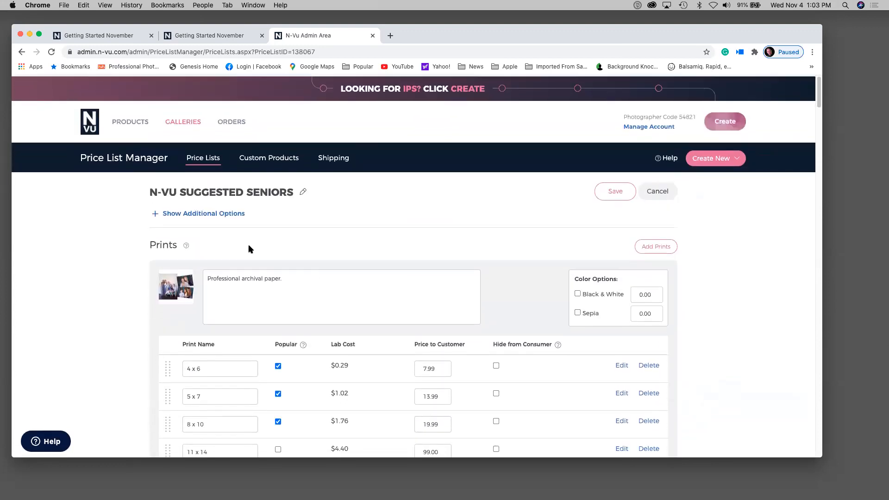
left_click(295, 162)
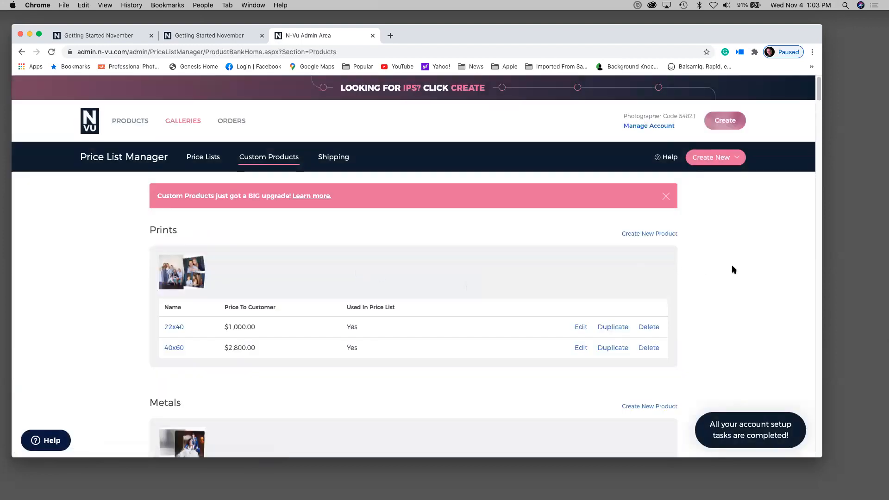
- Start a new custom product and name it '20x20 Acrylic', correcting the typos
left_click(731, 157)
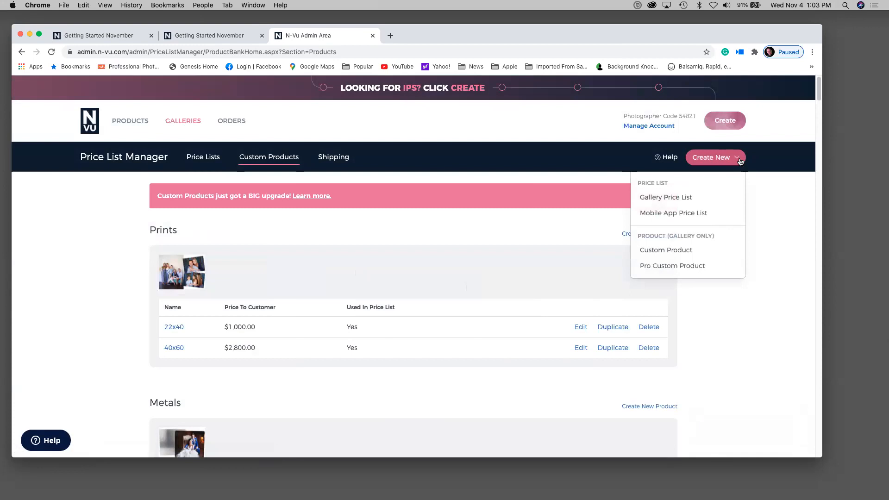
left_click(666, 250)
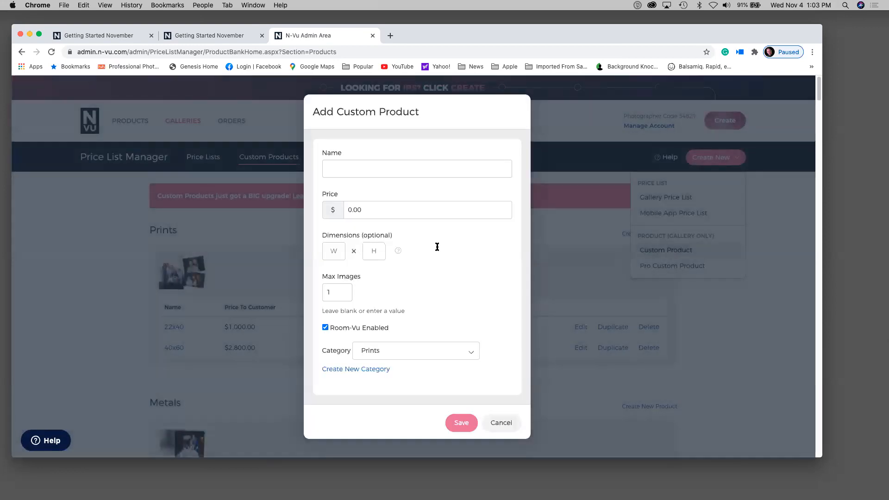
left_click(348, 171)
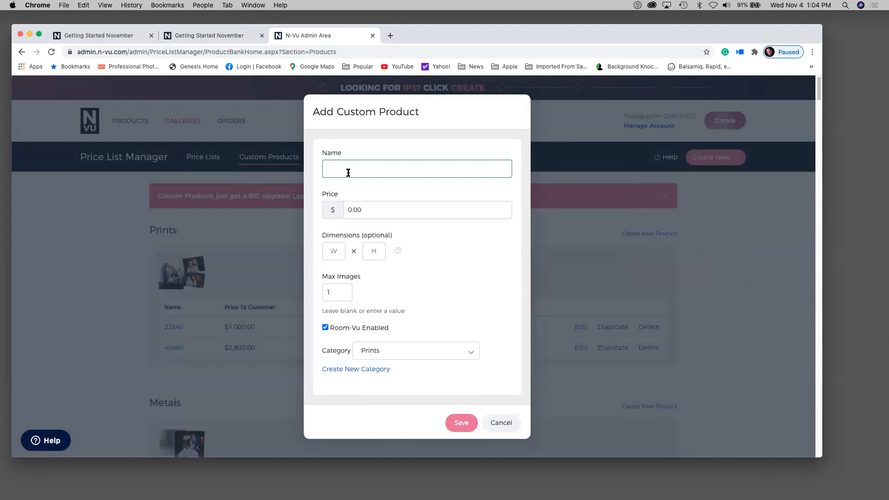
type("20x20 Acrykic")
left_click(347, 211)
left_click(361, 169)
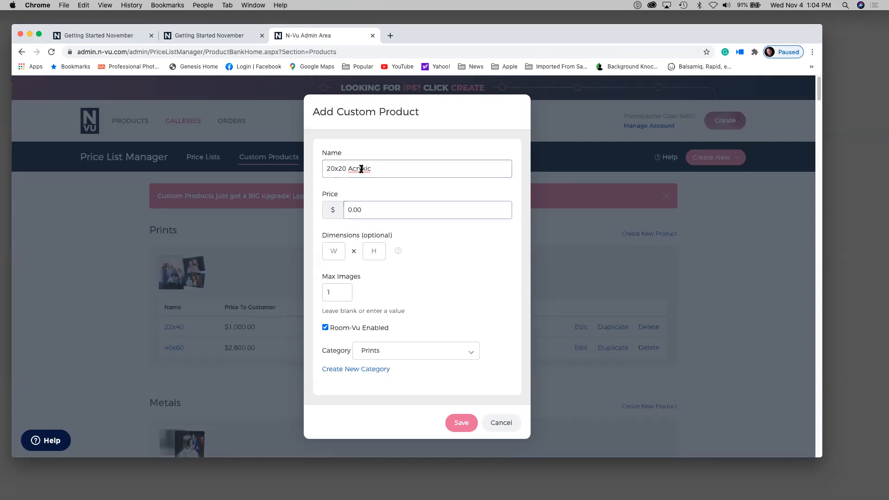
key("BackSpace")
type("l")
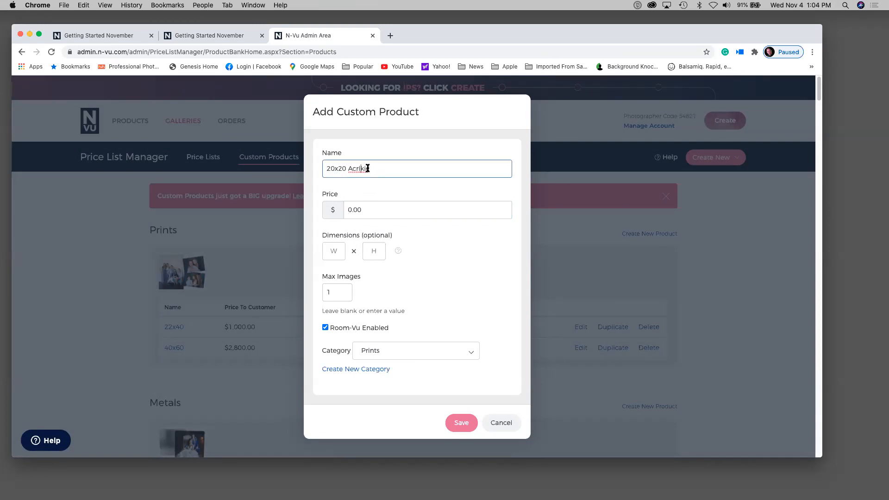
key("BackSpace")
type("yl")
key("Delete")
- Give it price $250.00, size 20 x 20, category Acrylics, and save it
left_click(346, 210)
type("2")
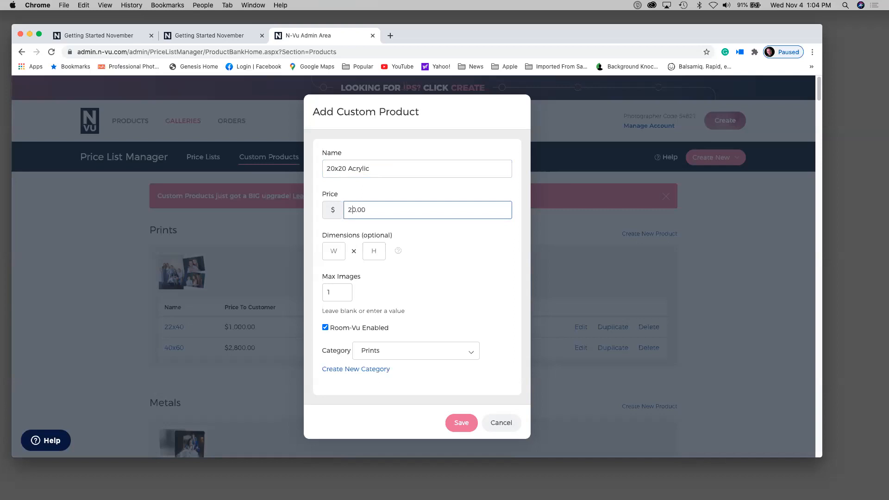
type("5")
left_click(337, 248)
type("20")
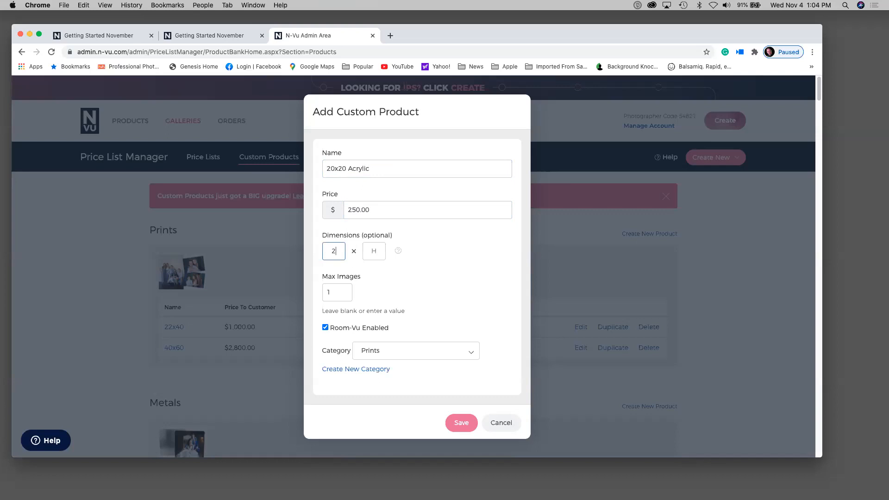
left_click(373, 251)
type("20")
left_click(423, 352)
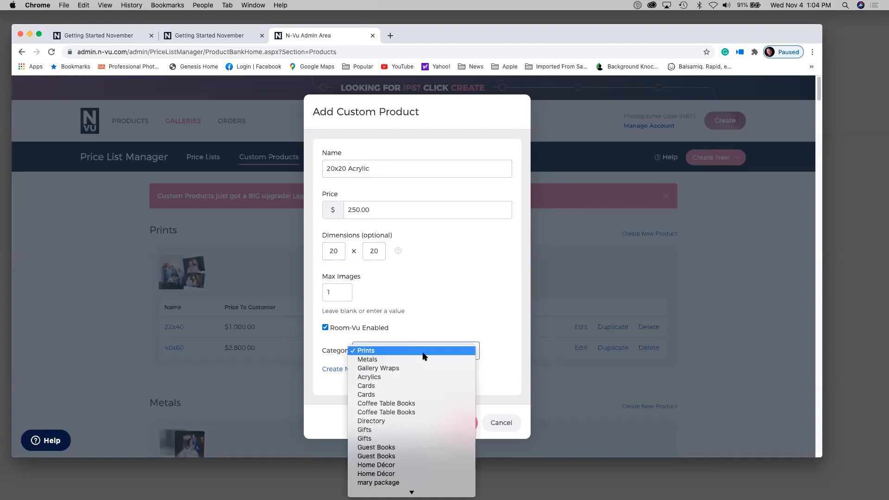
left_click(422, 377)
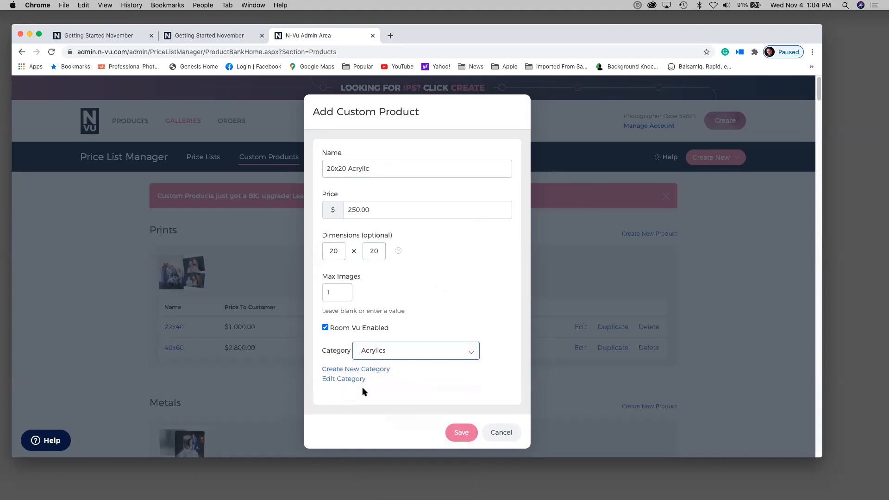
left_click(461, 432)
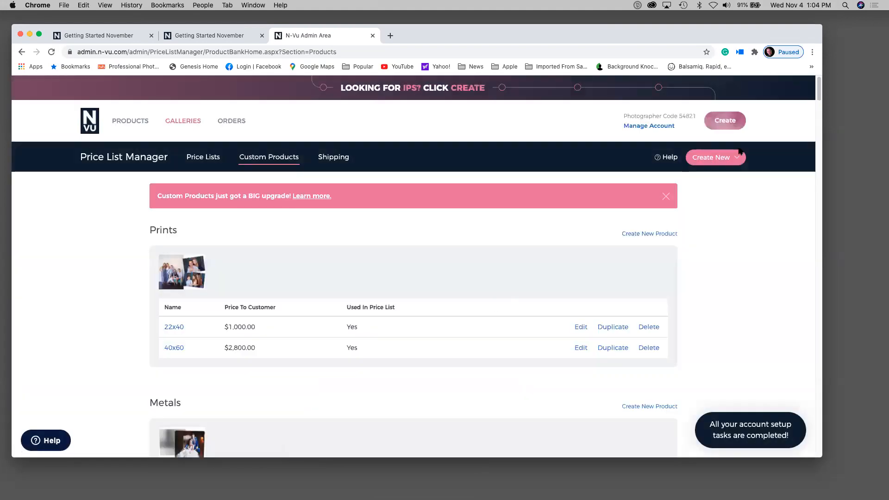
- Dismiss the Create New menu and open the custom products 'Learn more.' article
left_click(736, 159)
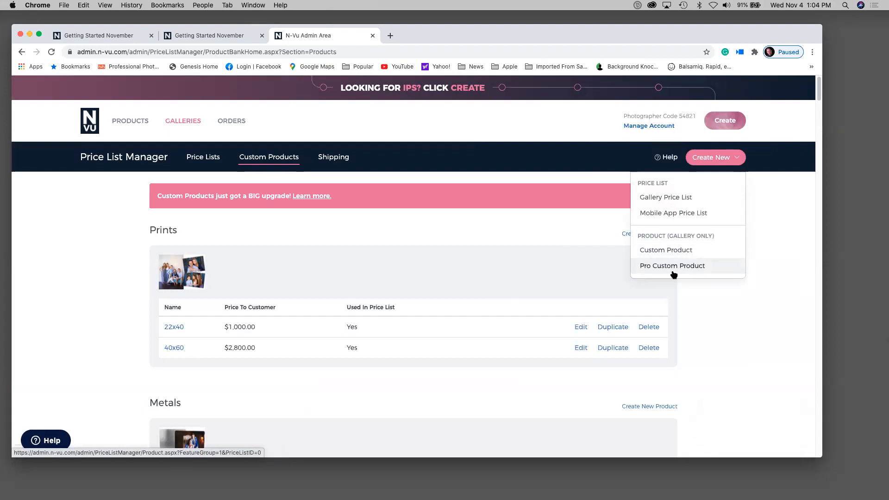
left_click(95, 360)
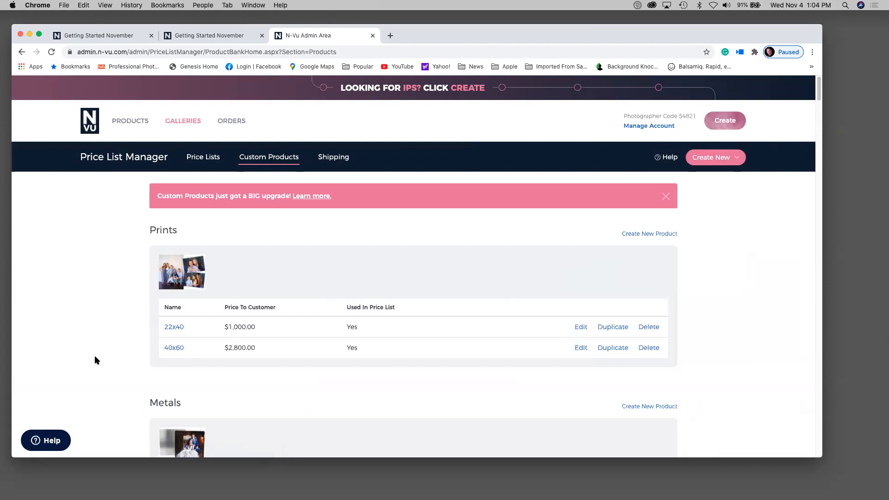
left_click(299, 196)
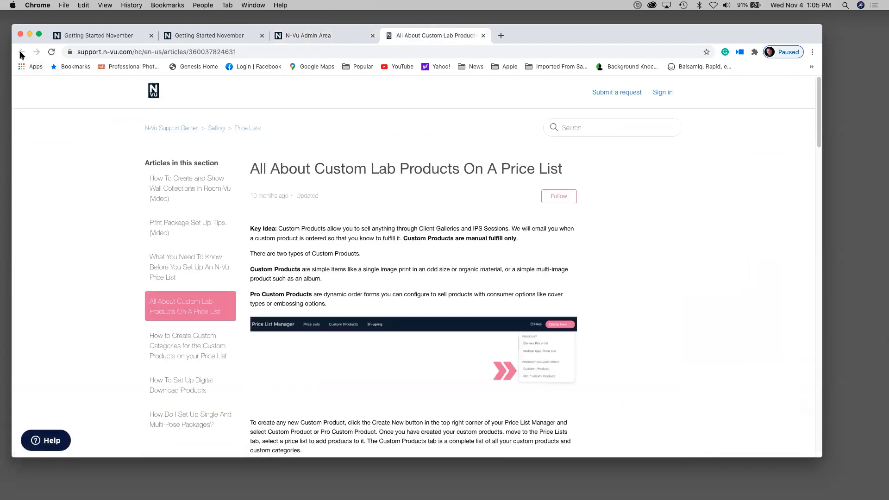
- Return to the N-Vu Admin Area tab showing Custom Products
left_click_drag(660, 39, 666, 70)
left_click(309, 66)
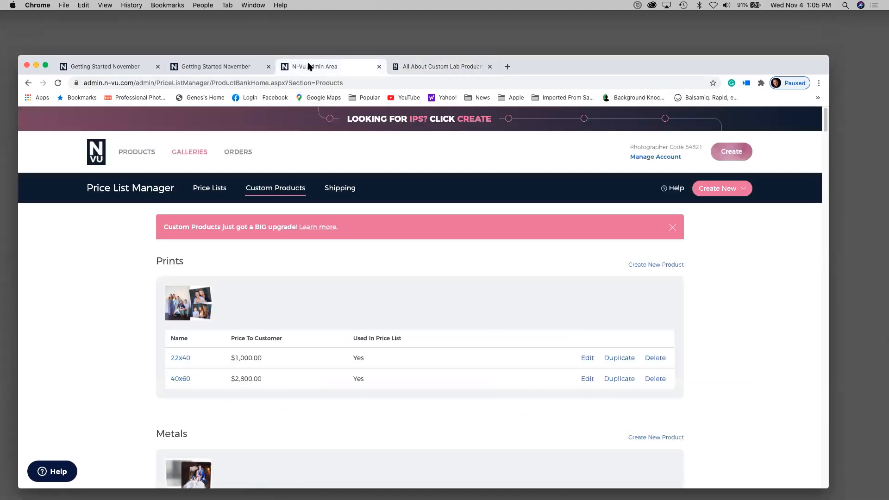
left_click_drag(603, 66, 602, 31)
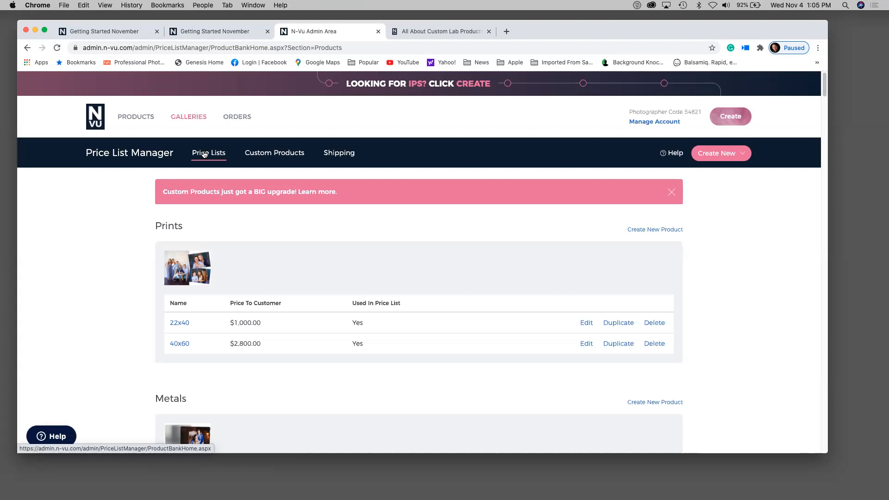
- Locate 20x20 Acrylic among Acrylics, then edit the Medium Soft Cover Book product
scroll(206, 154, "down", 15)
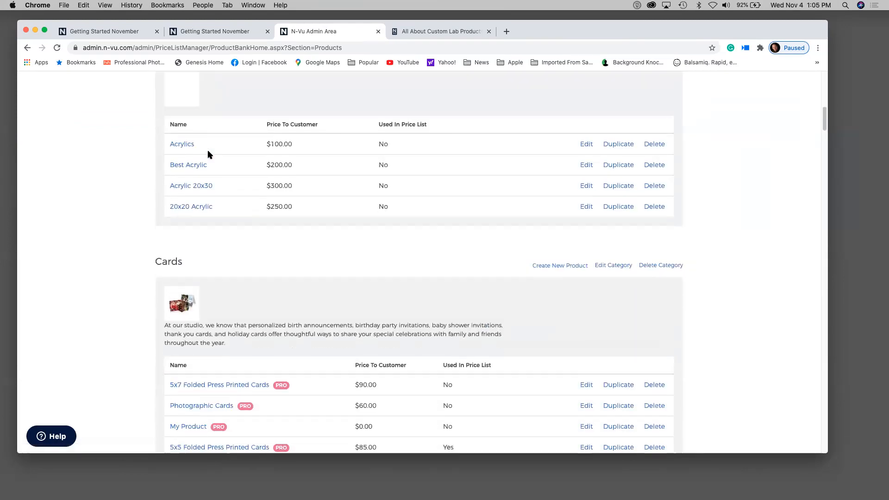
scroll(208, 154, "up", 10)
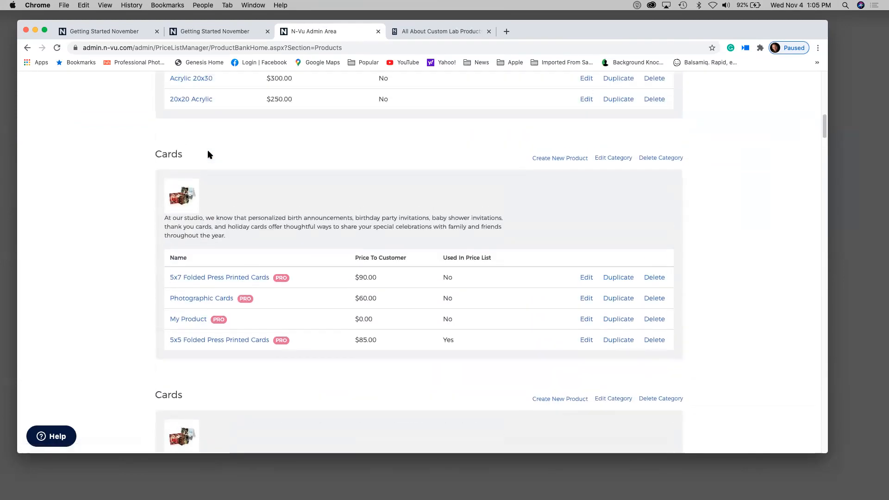
scroll(208, 154, "up", 12)
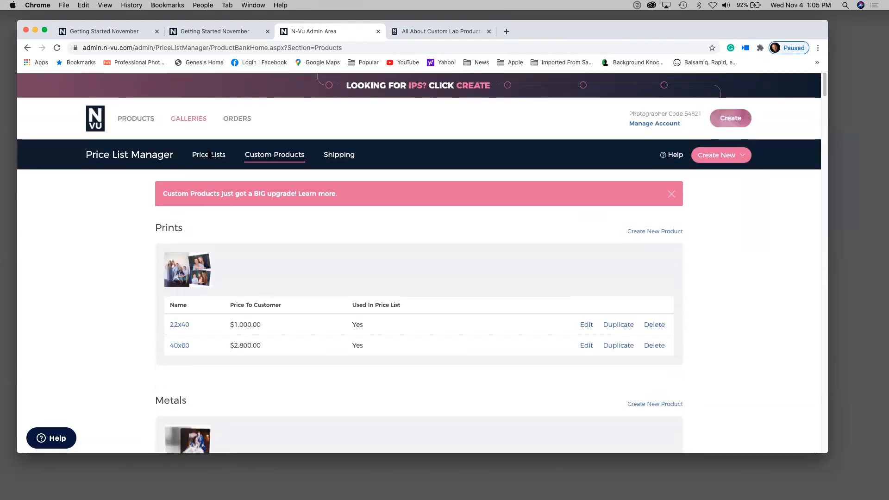
scroll(210, 168, "down", 20)
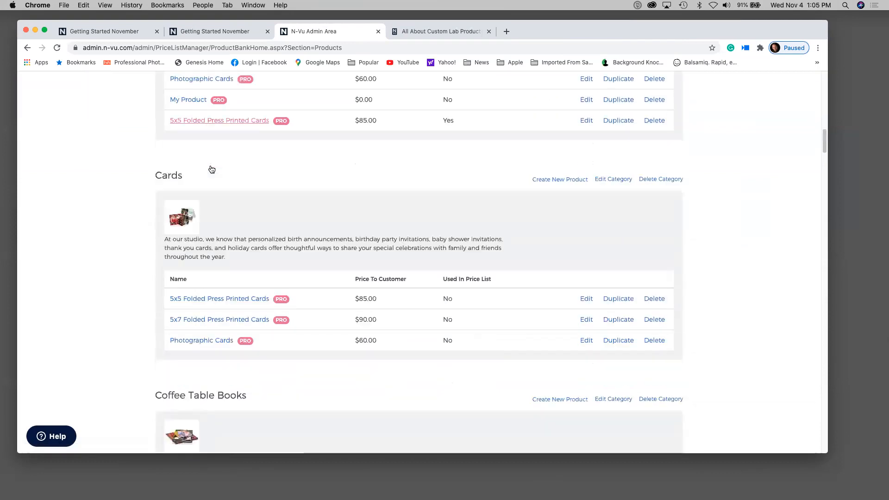
scroll(211, 168, "down", 5)
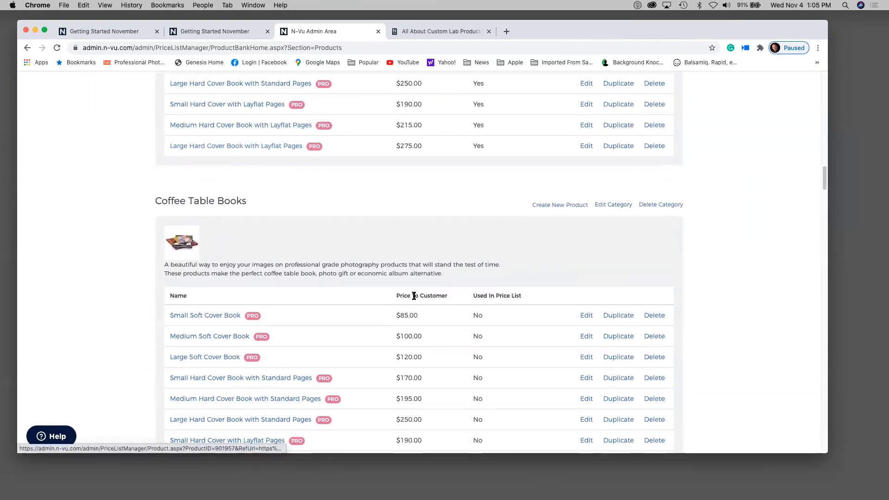
left_click(589, 337)
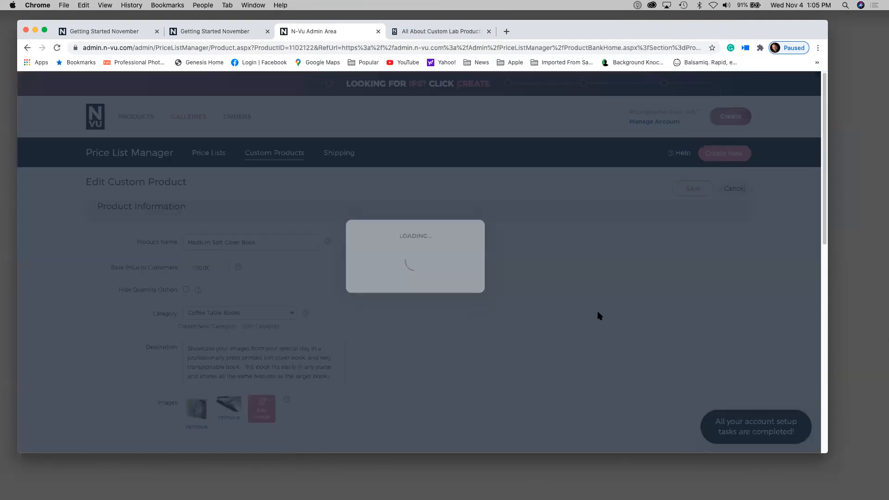
scroll(596, 308, "down", 10)
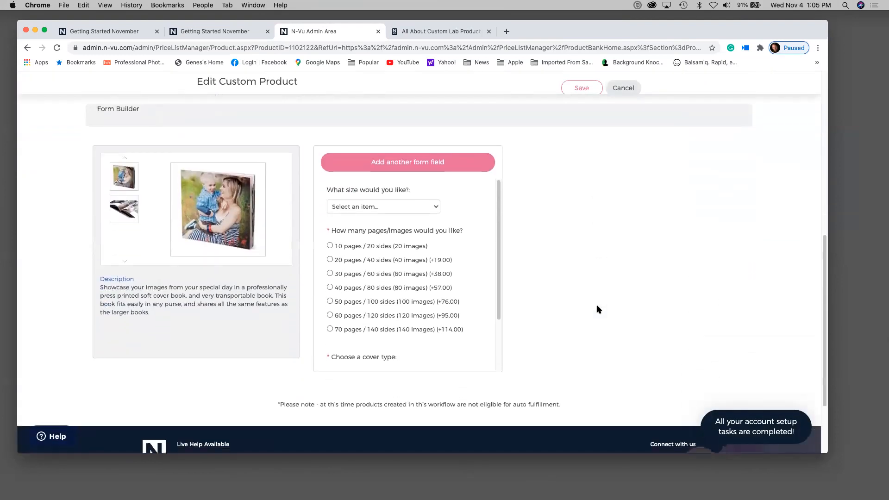
scroll(433, 265, "down", 1)
scroll(434, 264, "up", 1)
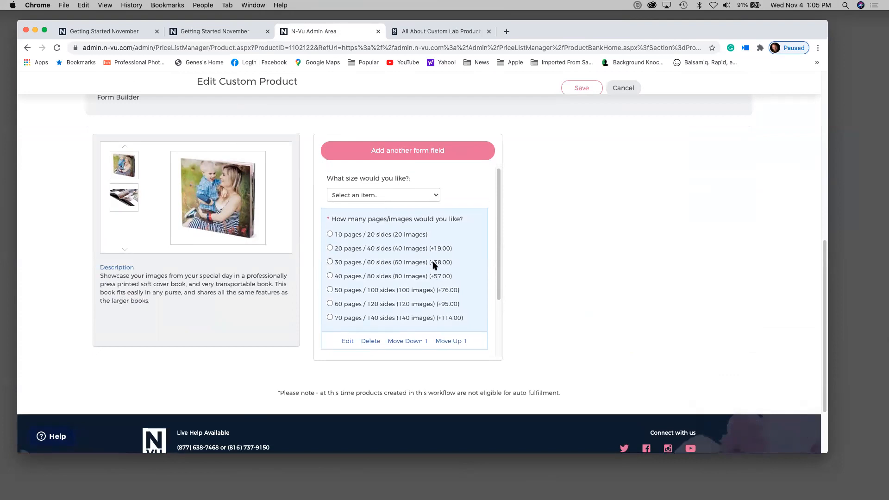
scroll(434, 264, "down", 3)
scroll(433, 264, "down", 4)
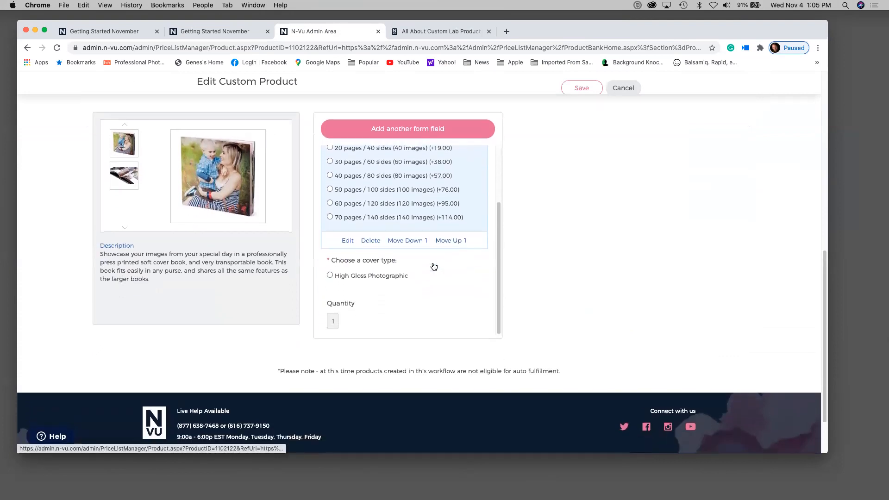
scroll(433, 265, "up", 5)
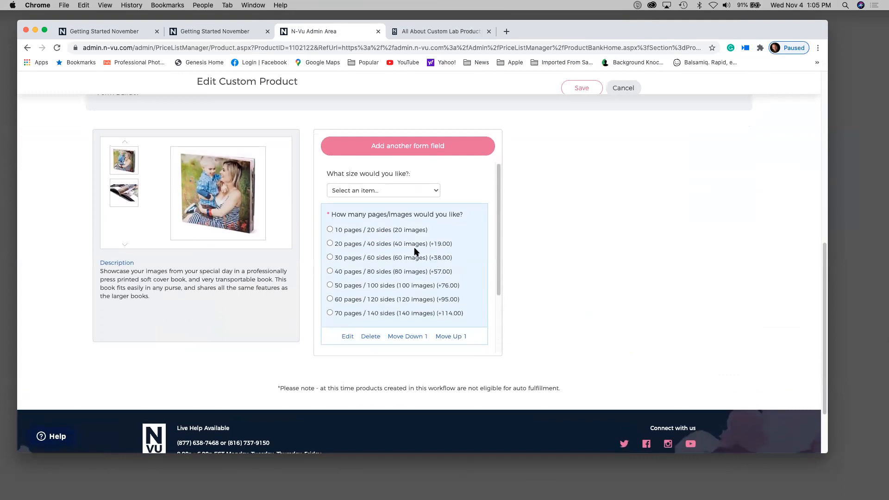
left_click(401, 193)
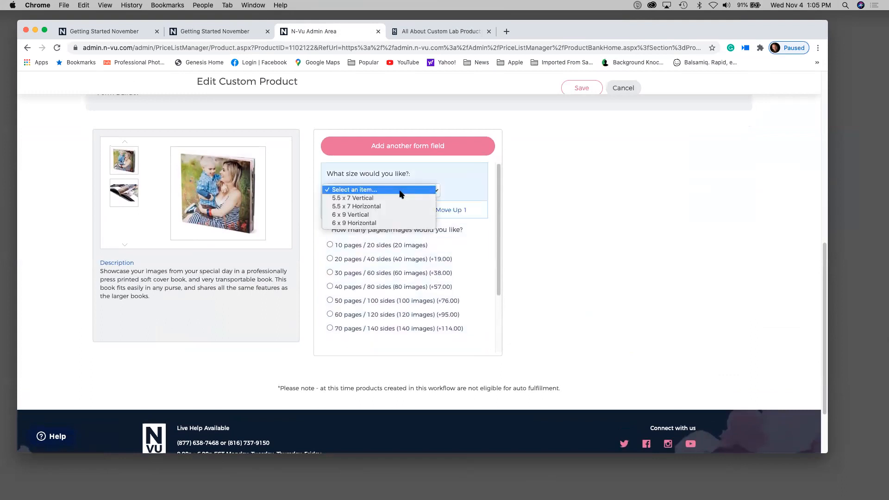
left_click(400, 190)
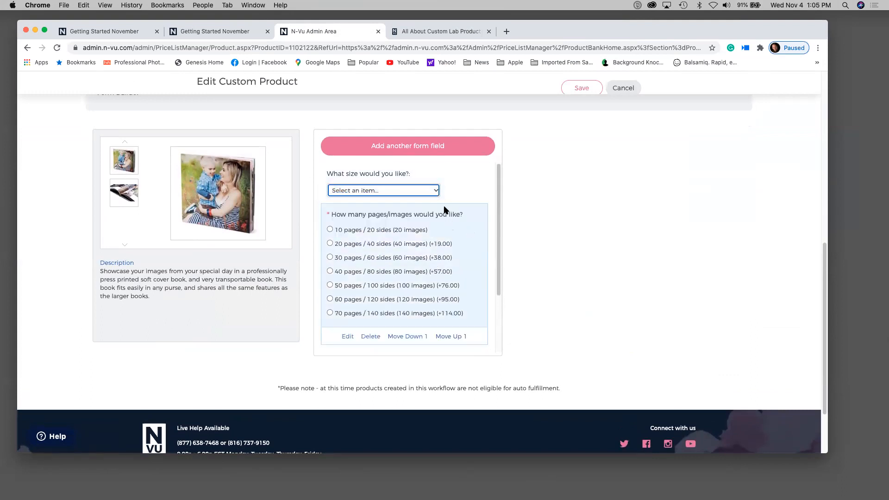
left_click(407, 189)
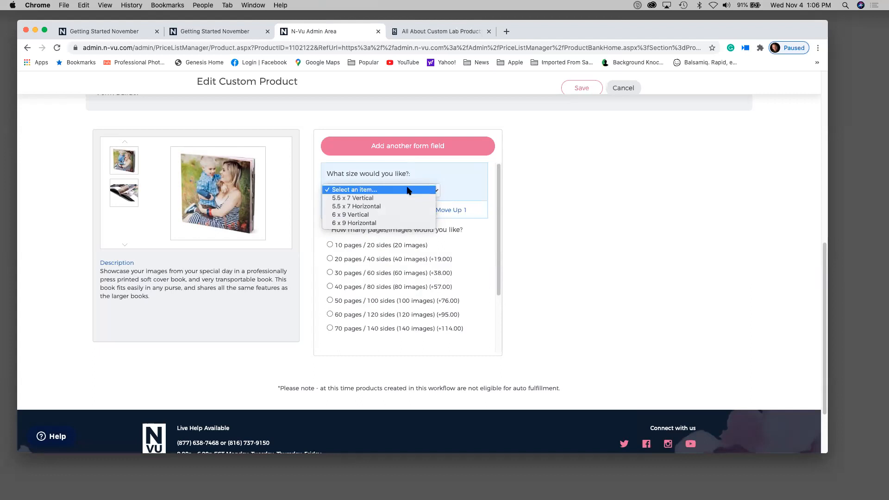
left_click(624, 187)
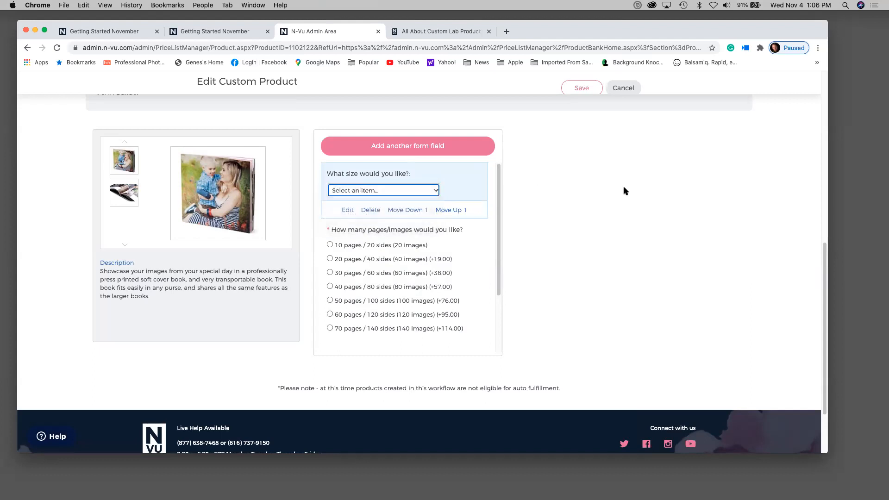
scroll(624, 187, "down", 2)
scroll(624, 187, "up", 6)
scroll(625, 189, "up", 5)
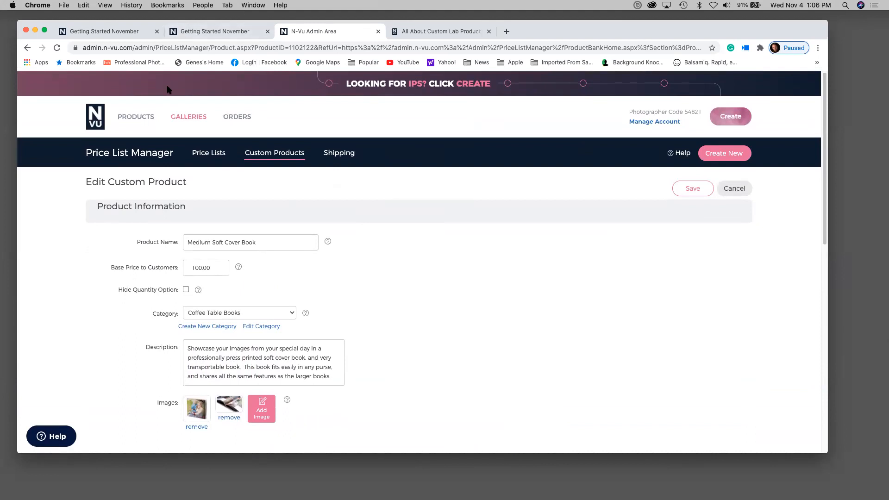
- Show the Price Lists page and scroll to the galleries price list table
left_click(217, 154)
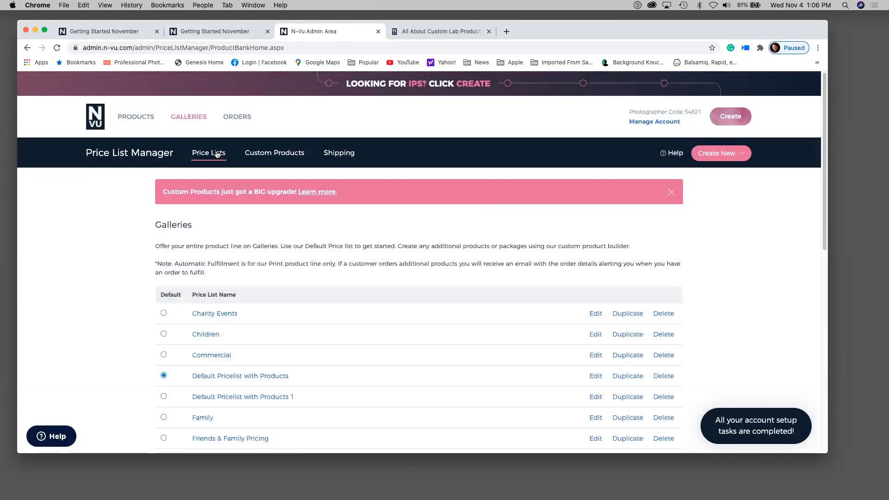
scroll(240, 292, "down", 5)
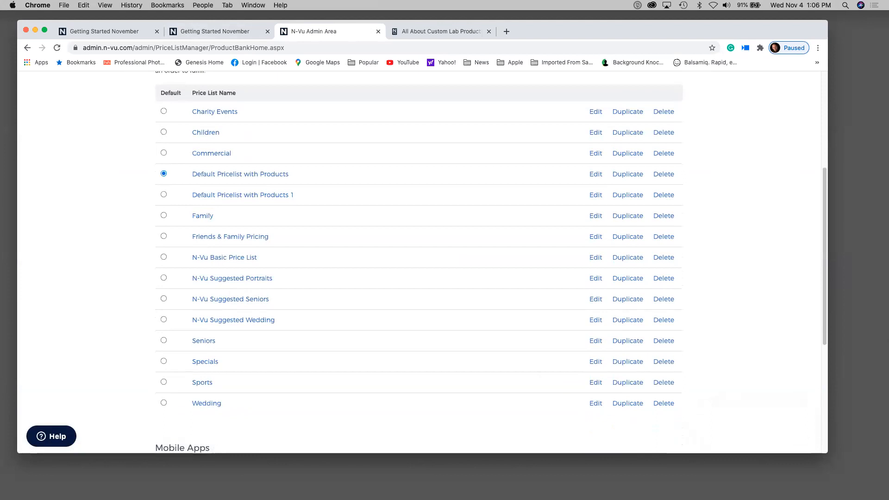
mouse_move(811, 484)
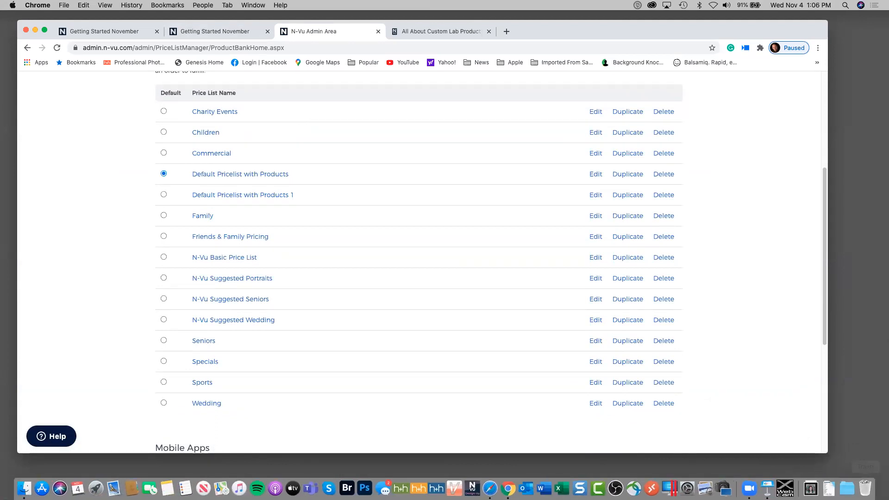